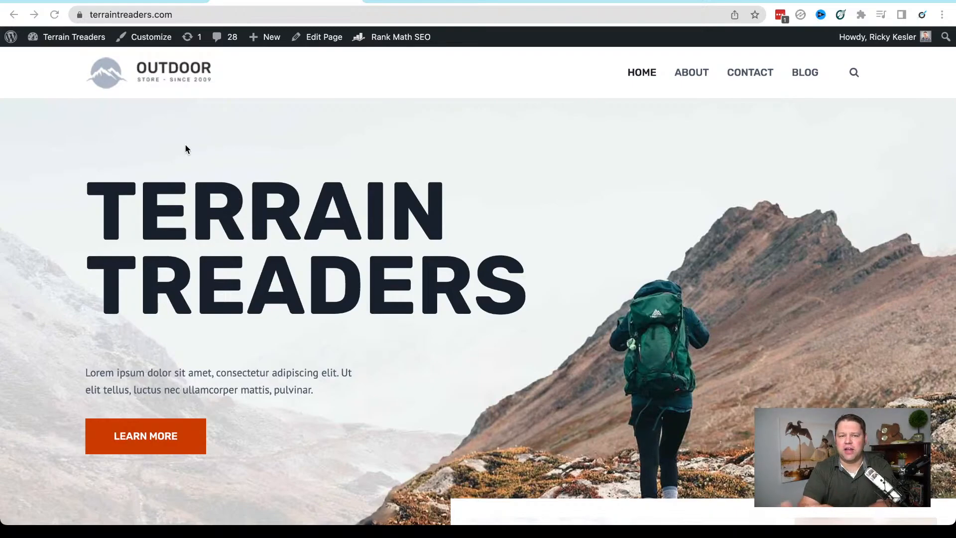
Look through the Terrain Treaders homepage, from the hero banner down to the product and category sections
{"action": "scroll", "coordinate": [501, 324], "scroll_direction": "down", "scroll_amount": 15}
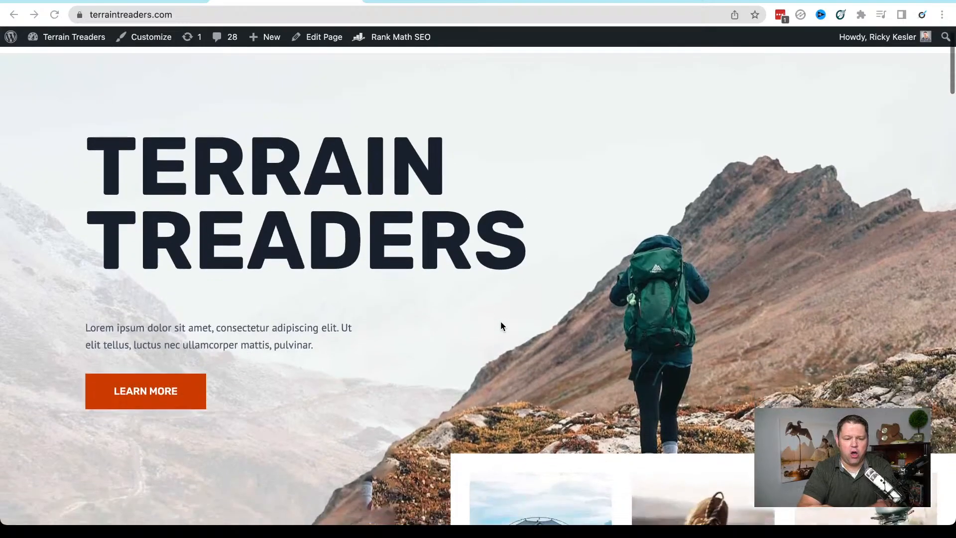
{"action": "scroll", "coordinate": [500, 326], "scroll_direction": "down", "scroll_amount": 20}
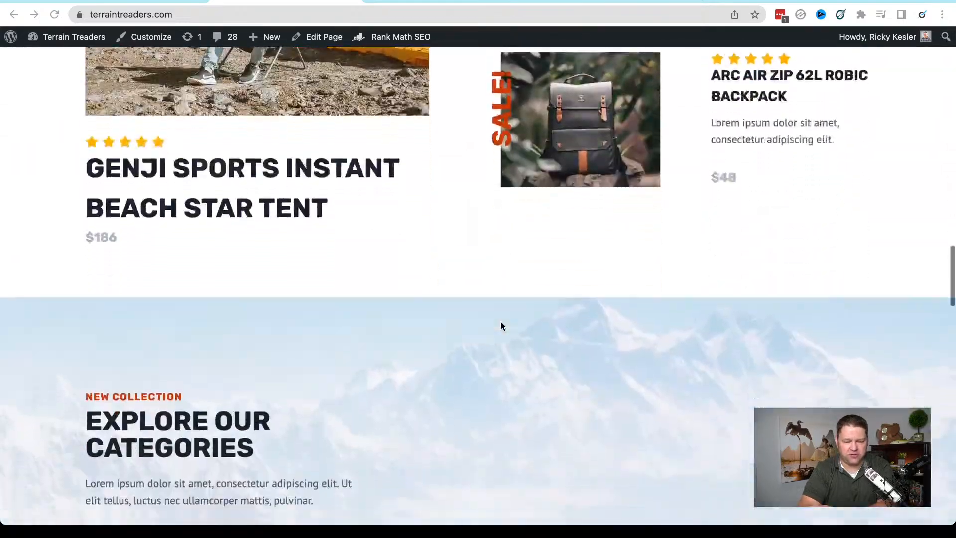
{"action": "scroll", "coordinate": [502, 326], "scroll_direction": "up", "scroll_amount": 20}
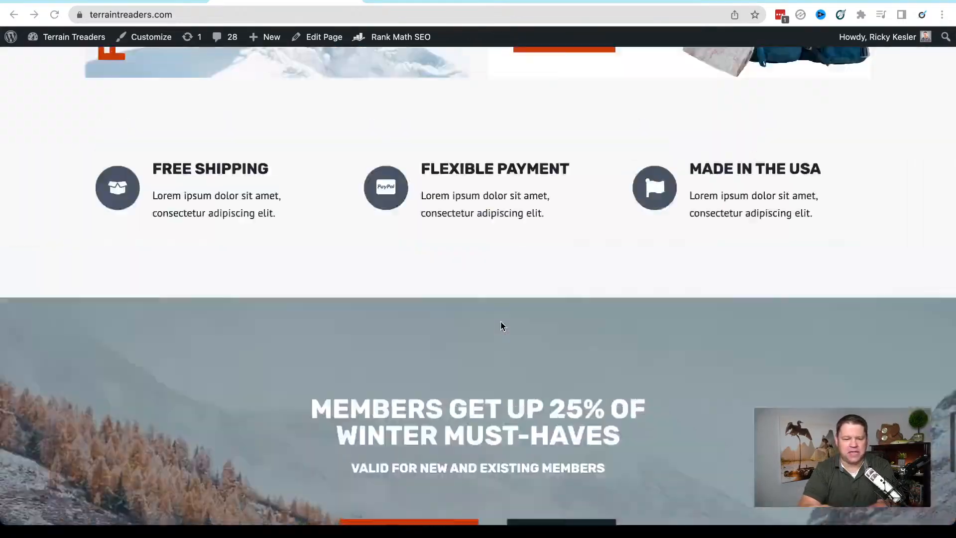
{"action": "scroll", "coordinate": [501, 323], "scroll_direction": "up", "scroll_amount": 2}
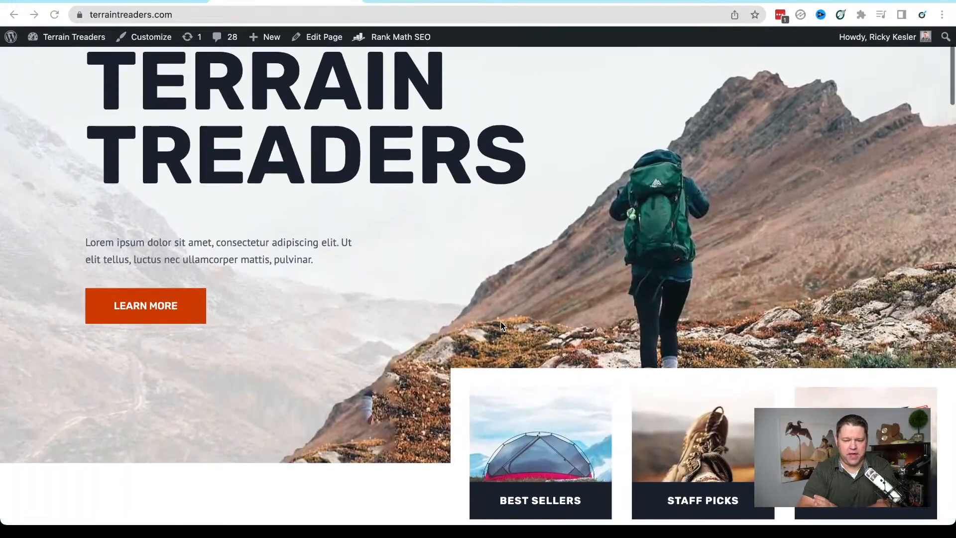
{"action": "scroll", "coordinate": [501, 324], "scroll_direction": "down", "scroll_amount": 2}
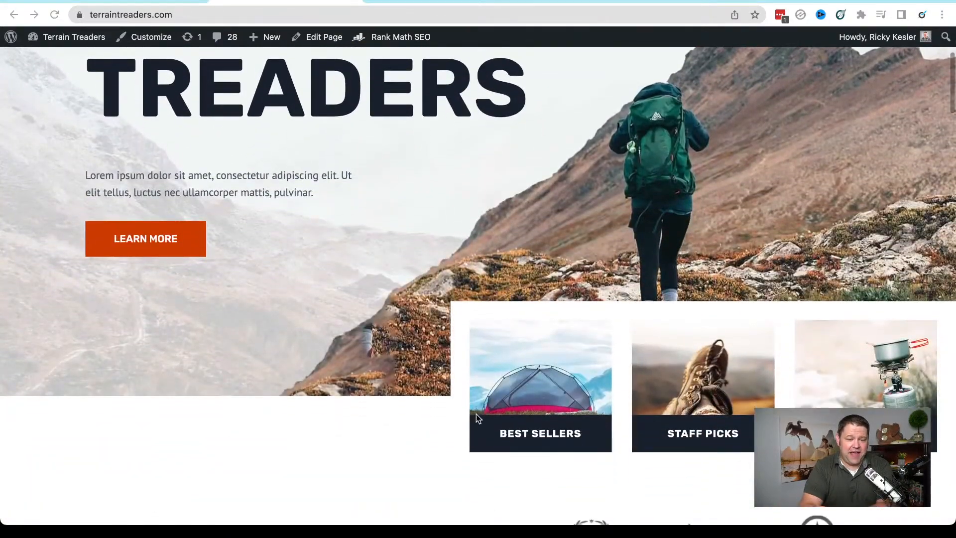
{"action": "scroll", "coordinate": [332, 299], "scroll_direction": "up", "scroll_amount": 1}
{"action": "scroll", "coordinate": [333, 289], "scroll_direction": "up", "scroll_amount": 2}
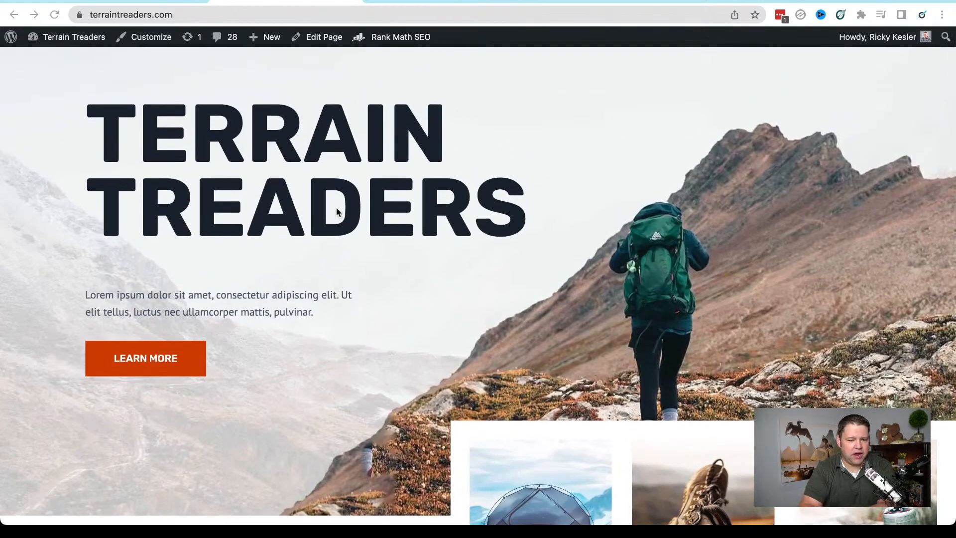
{"action": "scroll", "coordinate": [369, 211], "scroll_direction": "down", "scroll_amount": 2}
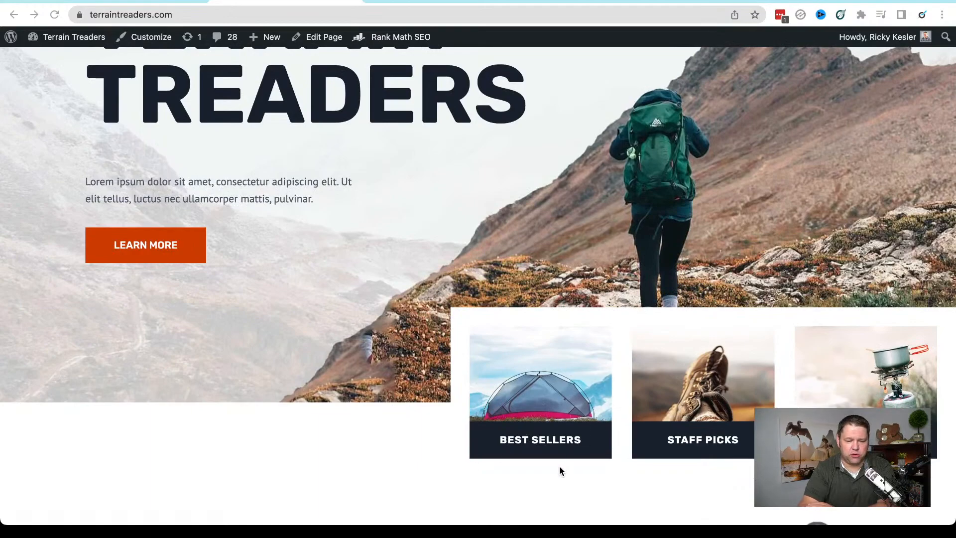
{"action": "scroll", "coordinate": [559, 465], "scroll_direction": "down", "scroll_amount": 5}
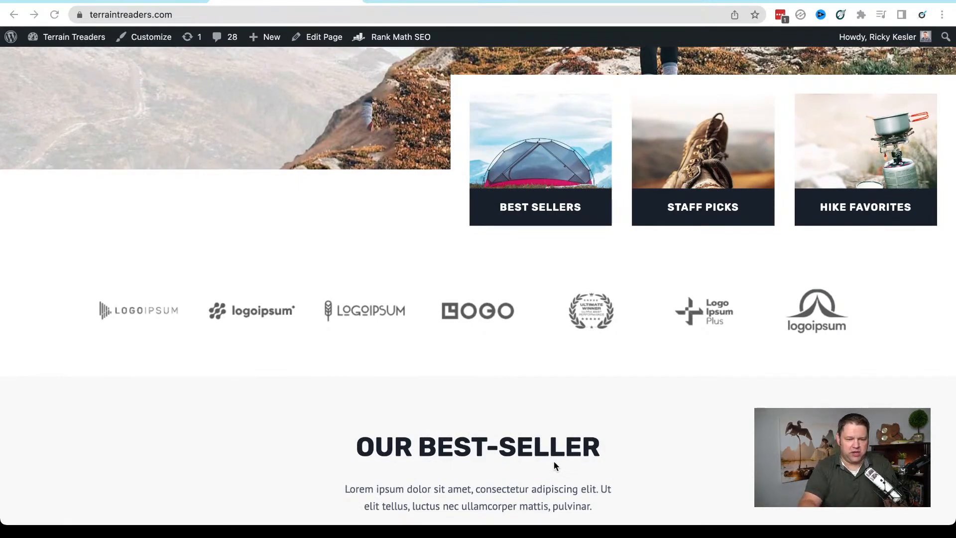
{"action": "scroll", "coordinate": [324, 360], "scroll_direction": "up", "scroll_amount": 9}
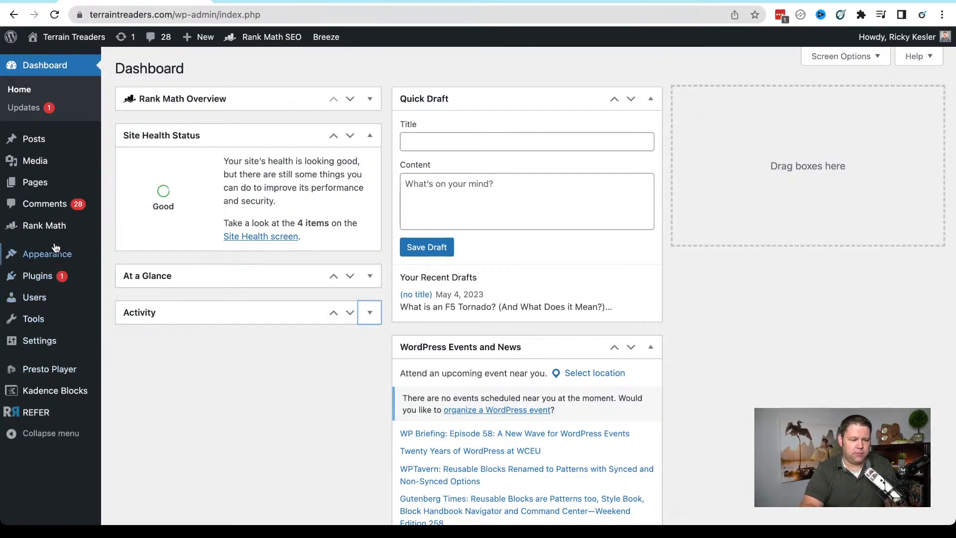
Go to the Kadence starter templates library from the WordPress dashboard
{"action": "mouse_move", "coordinate": [49, 151]}
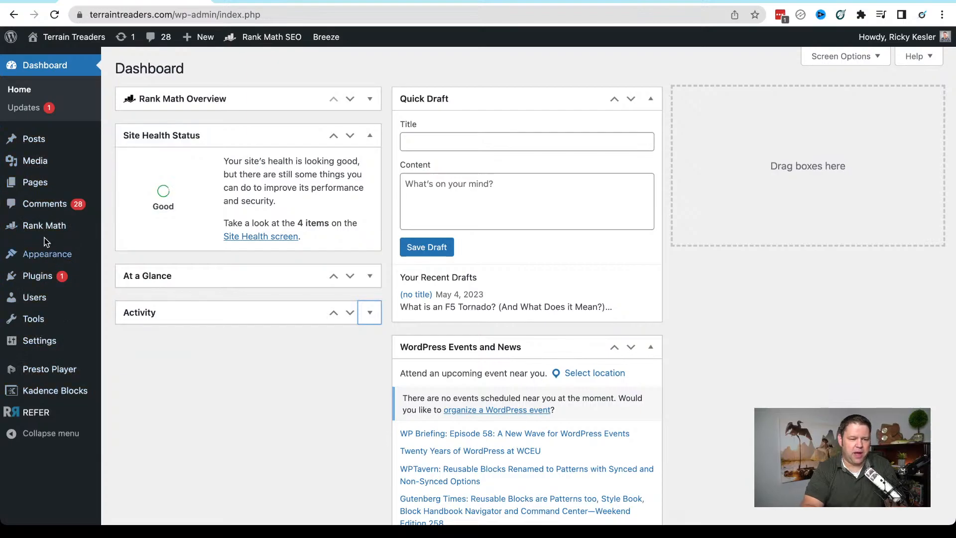
{"action": "mouse_move", "coordinate": [37, 393]}
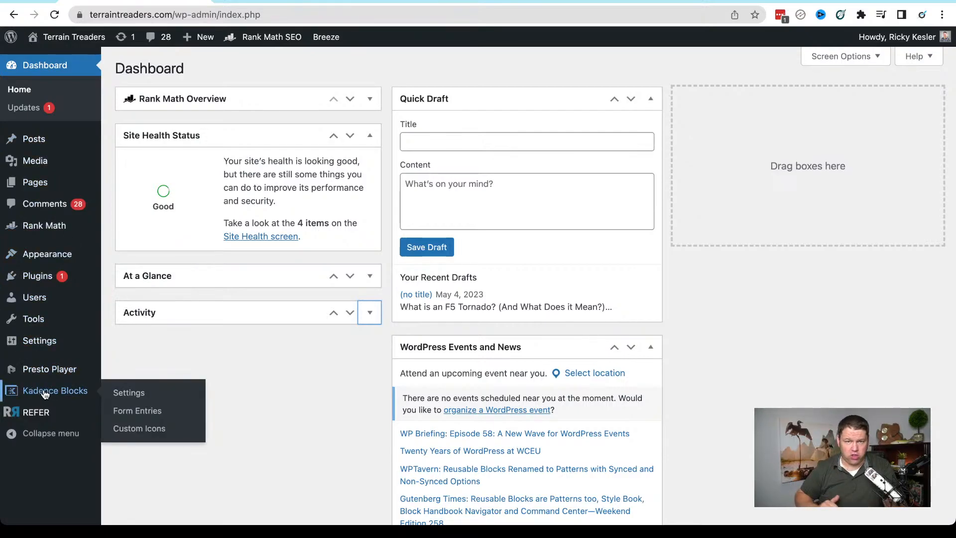
{"action": "mouse_move", "coordinate": [45, 260]}
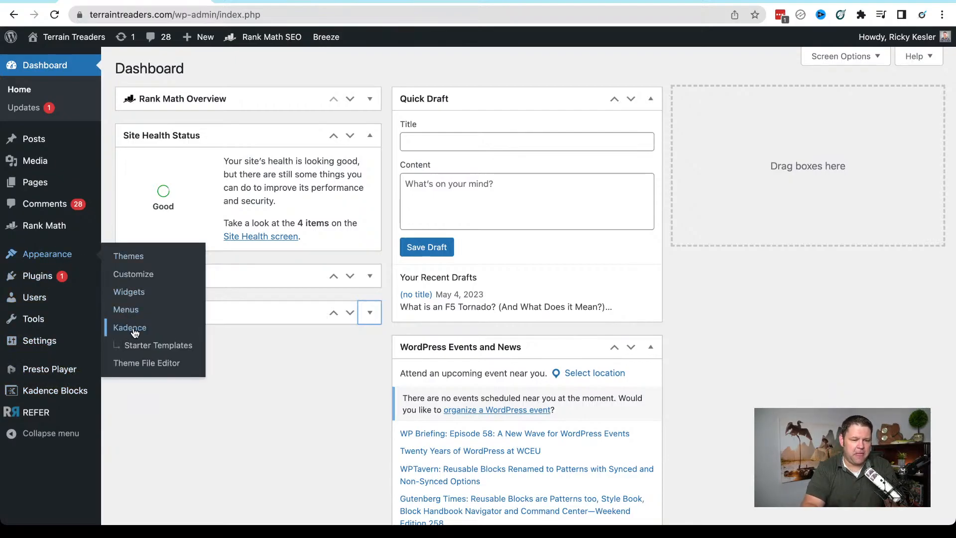
{"action": "left_click", "coordinate": [156, 351]}
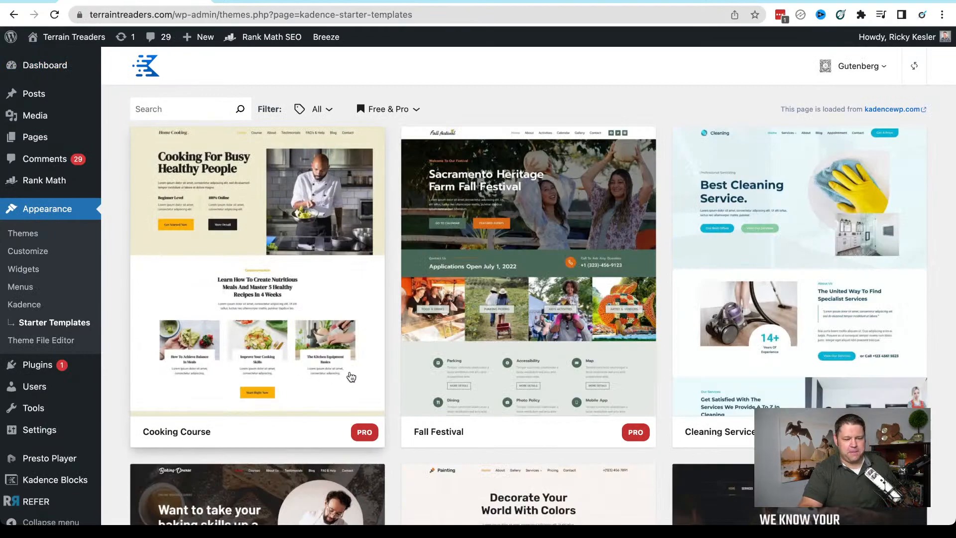
Browse the starter template gallery and open the preview of the Pumpkin Patch template
{"action": "scroll", "coordinate": [531, 374], "scroll_direction": "down", "scroll_amount": 2}
{"action": "scroll", "coordinate": [532, 374], "scroll_direction": "up", "scroll_amount": 2}
{"action": "scroll", "coordinate": [532, 374], "scroll_direction": "down", "scroll_amount": 6}
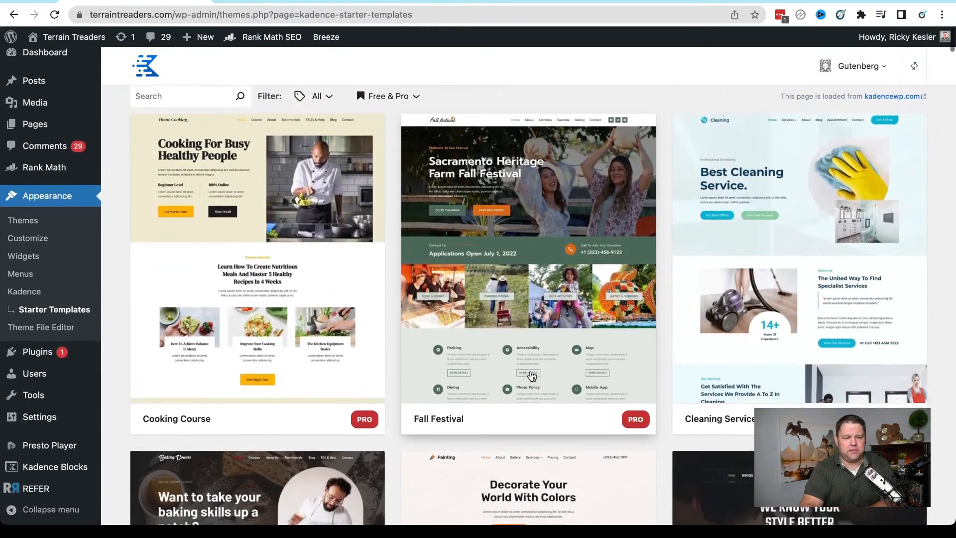
{"action": "scroll", "coordinate": [532, 376], "scroll_direction": "down", "scroll_amount": 2}
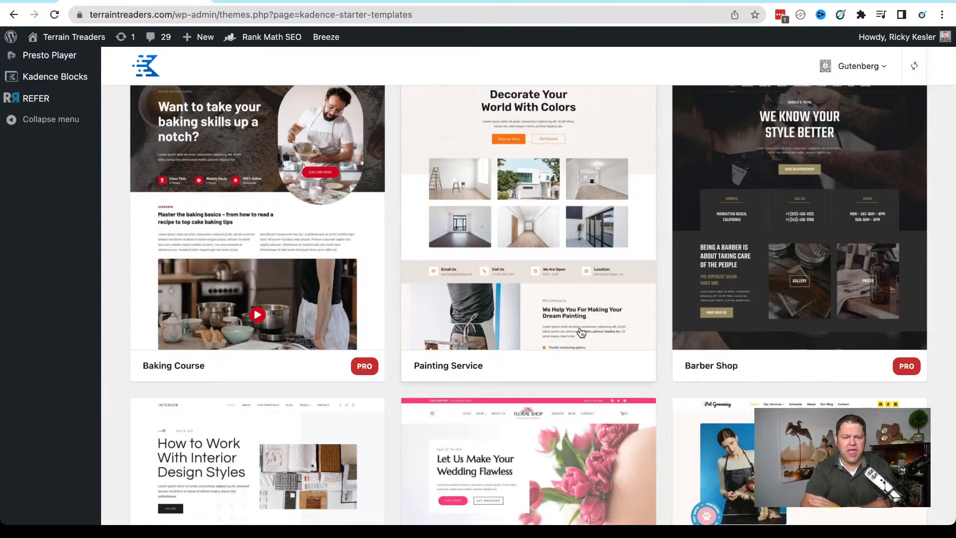
{"action": "scroll", "coordinate": [581, 333], "scroll_direction": "down", "scroll_amount": 10}
{"action": "scroll", "coordinate": [581, 333], "scroll_direction": "down", "scroll_amount": 10}
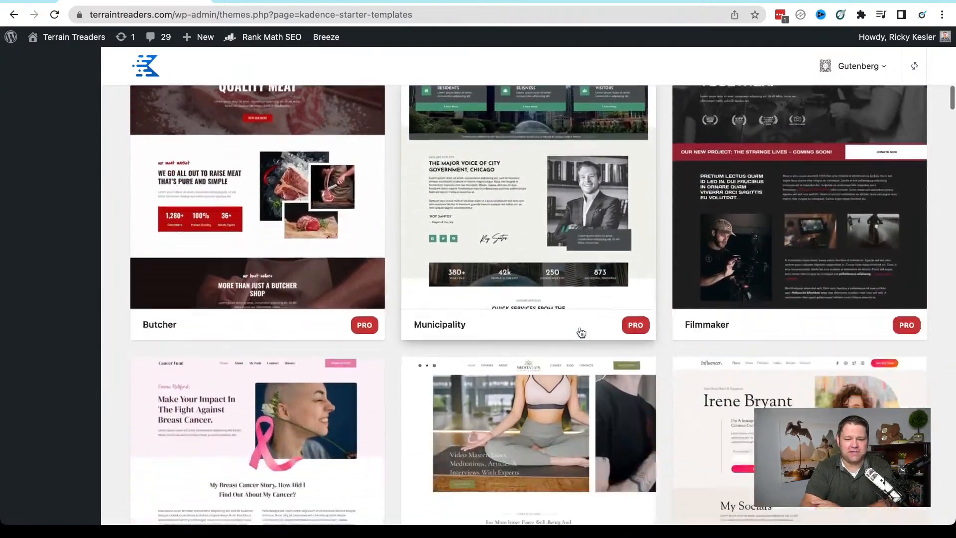
{"action": "scroll", "coordinate": [580, 333], "scroll_direction": "down", "scroll_amount": 10}
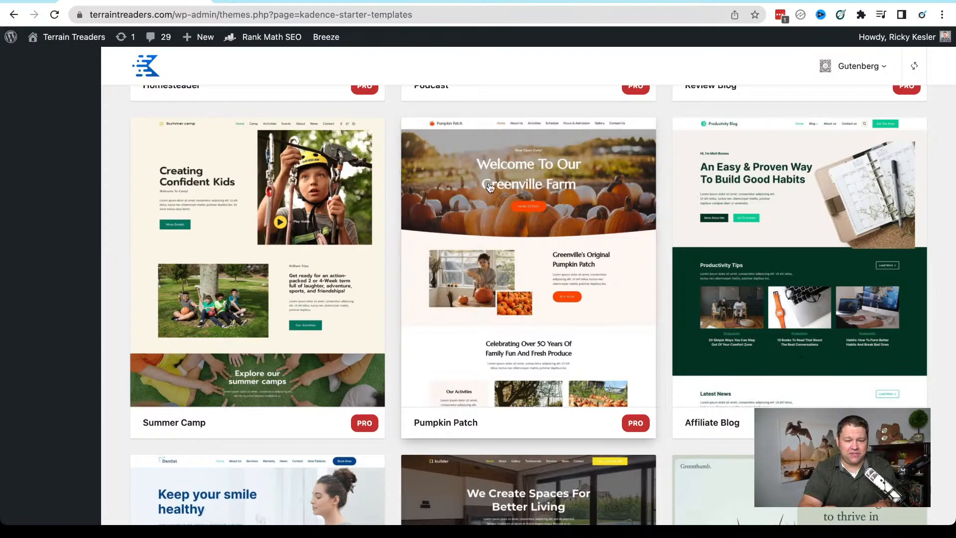
{"action": "left_click", "coordinate": [548, 235]}
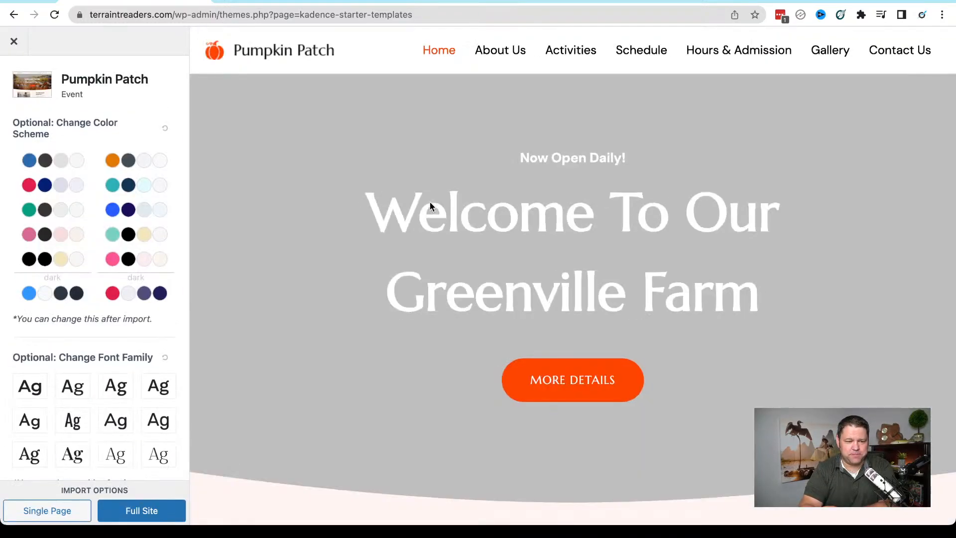
{"action": "scroll", "coordinate": [432, 207], "scroll_direction": "down", "scroll_amount": 3}
{"action": "scroll", "coordinate": [544, 178], "scroll_direction": "up", "scroll_amount": 3}
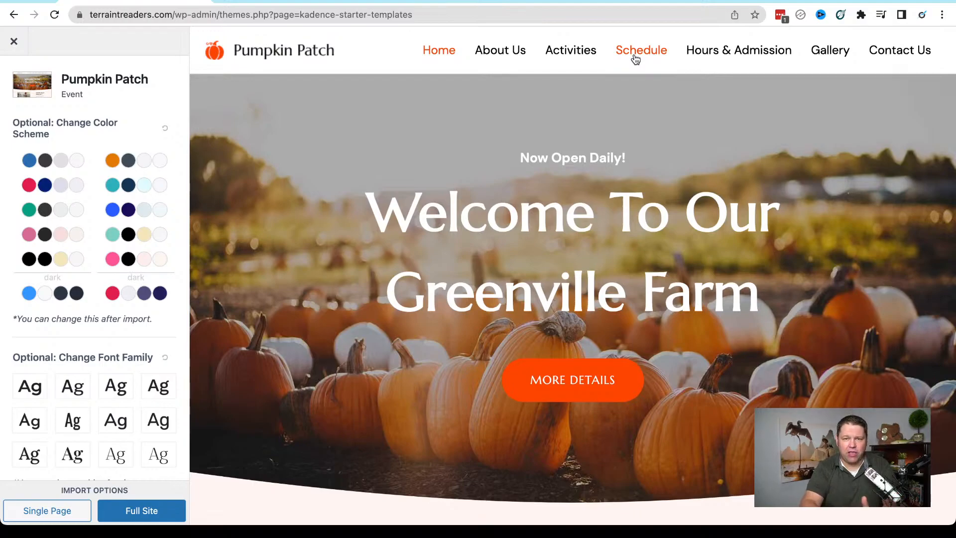
Examine the Schedule page of the Pumpkin Patch preview, with its events in list view and in month view
{"action": "left_click", "coordinate": [636, 52]}
{"action": "scroll", "coordinate": [554, 324], "scroll_direction": "down", "scroll_amount": 7}
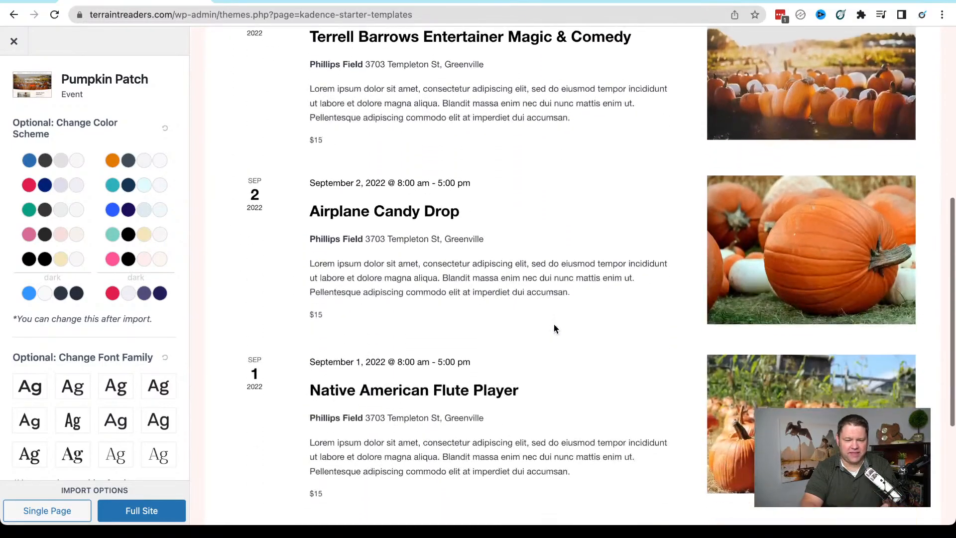
{"action": "scroll", "coordinate": [554, 323], "scroll_direction": "up", "scroll_amount": 2}
{"action": "scroll", "coordinate": [510, 199], "scroll_direction": "up", "scroll_amount": 3}
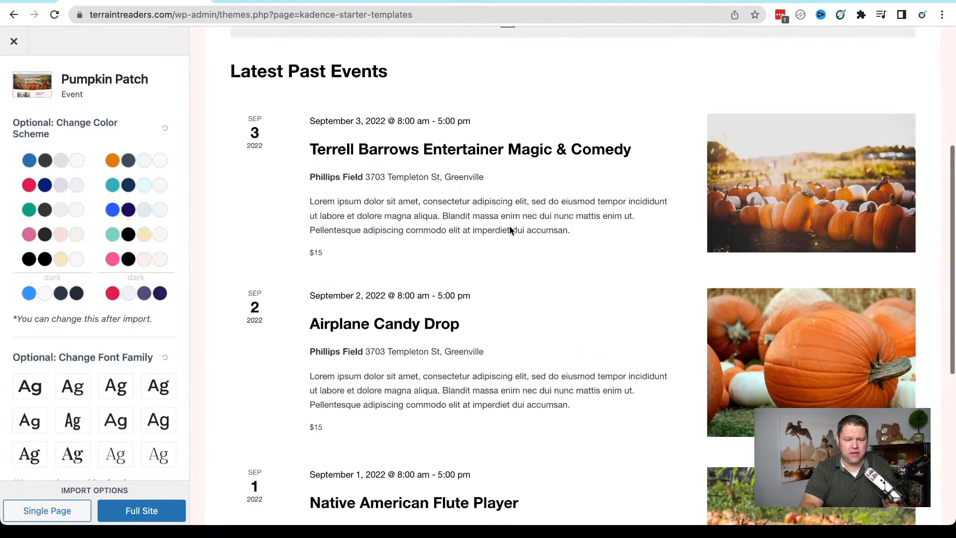
{"action": "scroll", "coordinate": [510, 230], "scroll_direction": "up", "scroll_amount": 2}
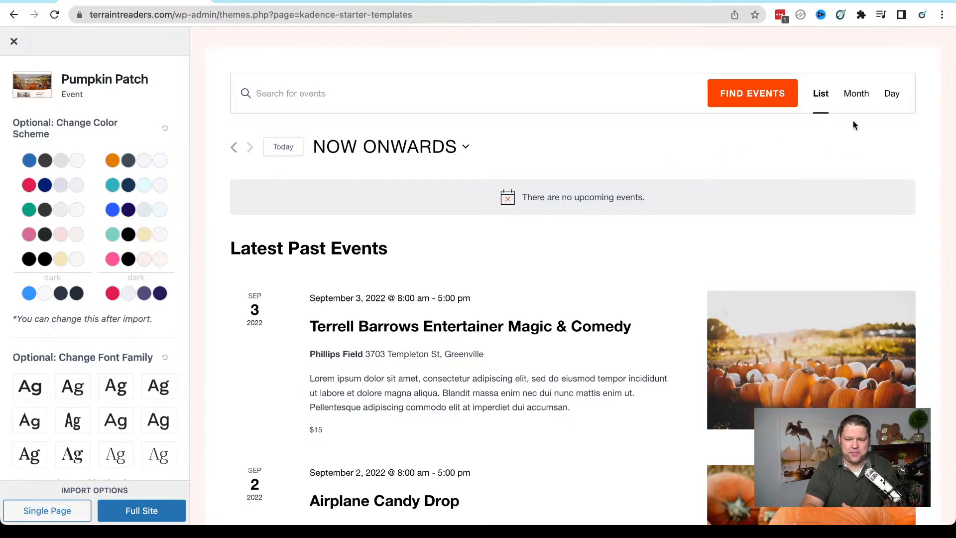
{"action": "left_click", "coordinate": [854, 98]}
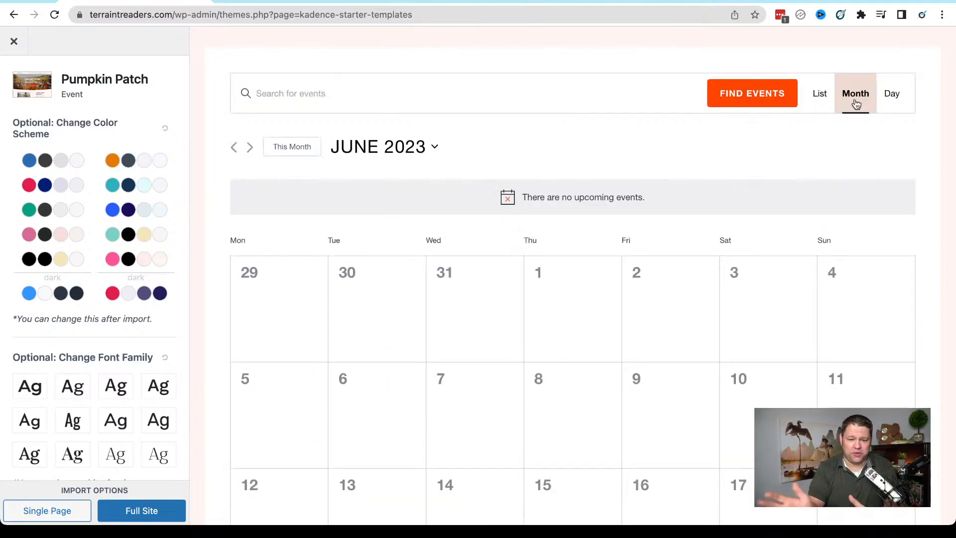
{"action": "scroll", "coordinate": [763, 256], "scroll_direction": "down", "scroll_amount": 8}
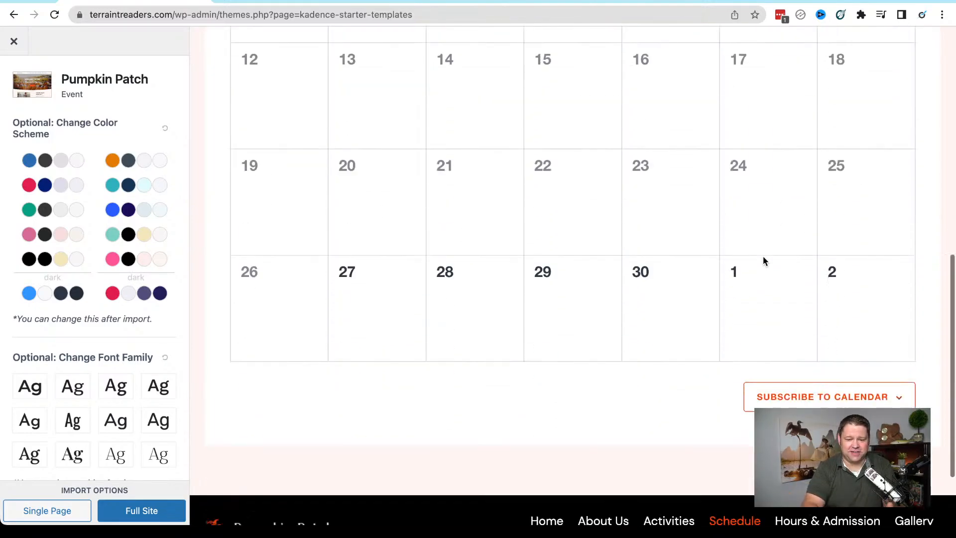
{"action": "scroll", "coordinate": [762, 256], "scroll_direction": "up", "scroll_amount": 10}
{"action": "left_click", "coordinate": [822, 174]}
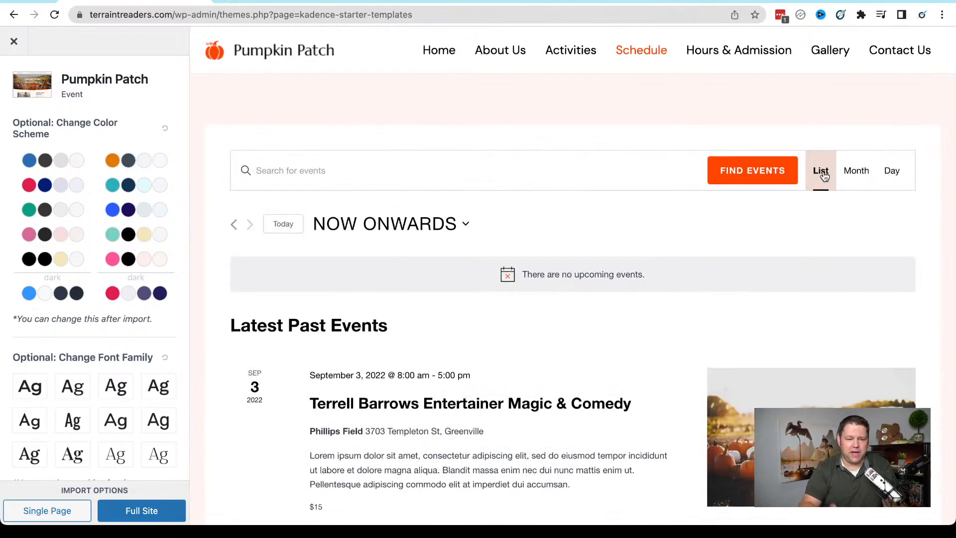
Return to the Pumpkin Patch preview's Home page and look through its content sections
{"action": "left_click", "coordinate": [440, 50]}
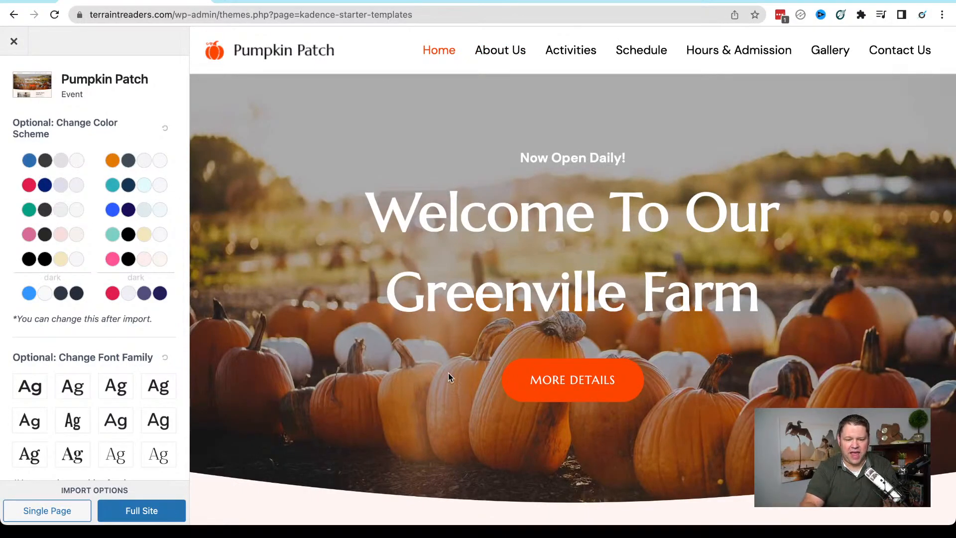
{"action": "scroll", "coordinate": [449, 375], "scroll_direction": "down", "scroll_amount": 3}
{"action": "scroll", "coordinate": [448, 376], "scroll_direction": "down", "scroll_amount": 3}
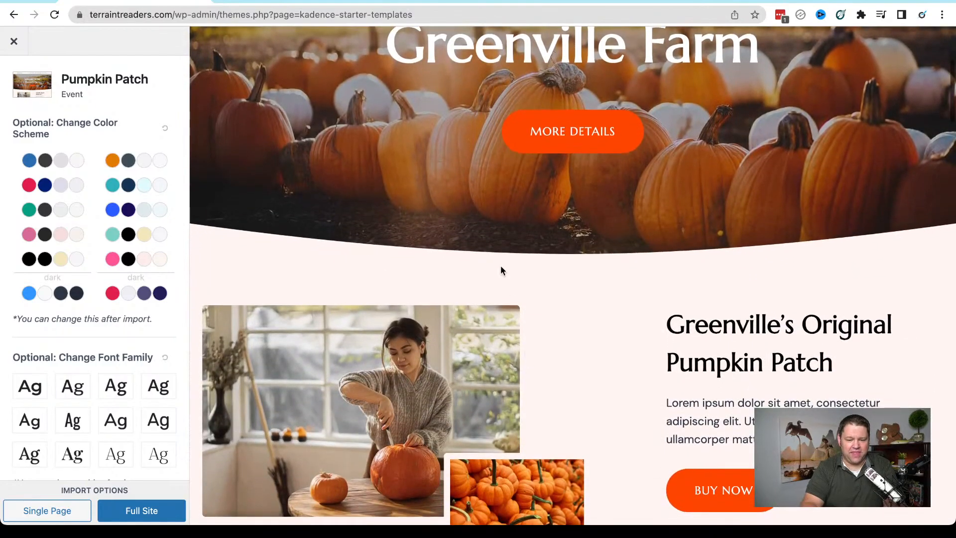
{"action": "scroll", "coordinate": [559, 333], "scroll_direction": "down", "scroll_amount": 10}
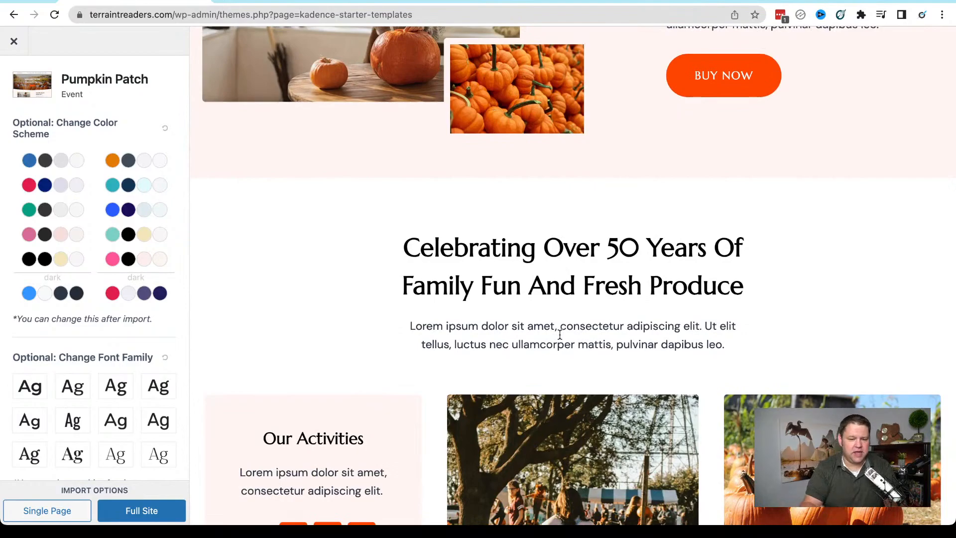
{"action": "scroll", "coordinate": [560, 333], "scroll_direction": "up", "scroll_amount": 10}
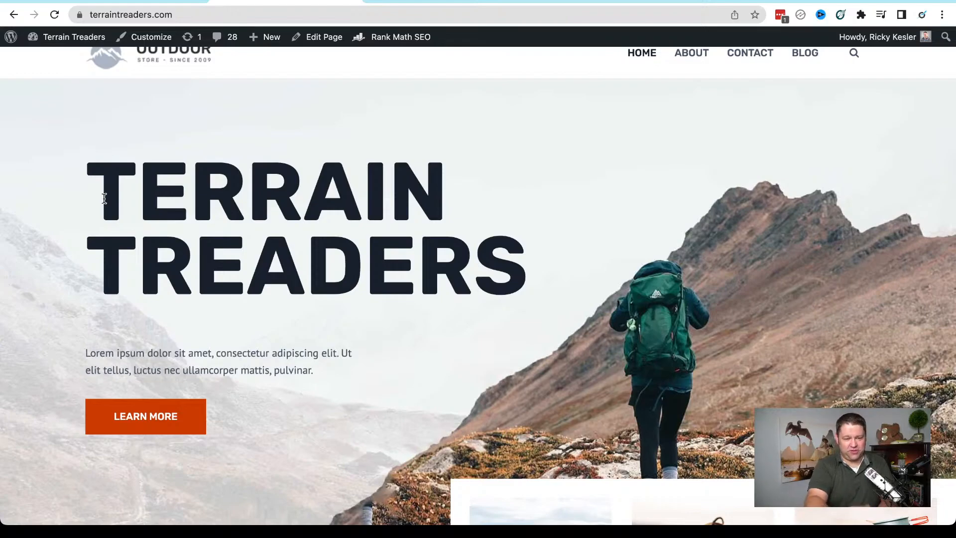
{"action": "left_click_drag", "start_coordinate": [96, 188], "coordinate": [303, 252]}
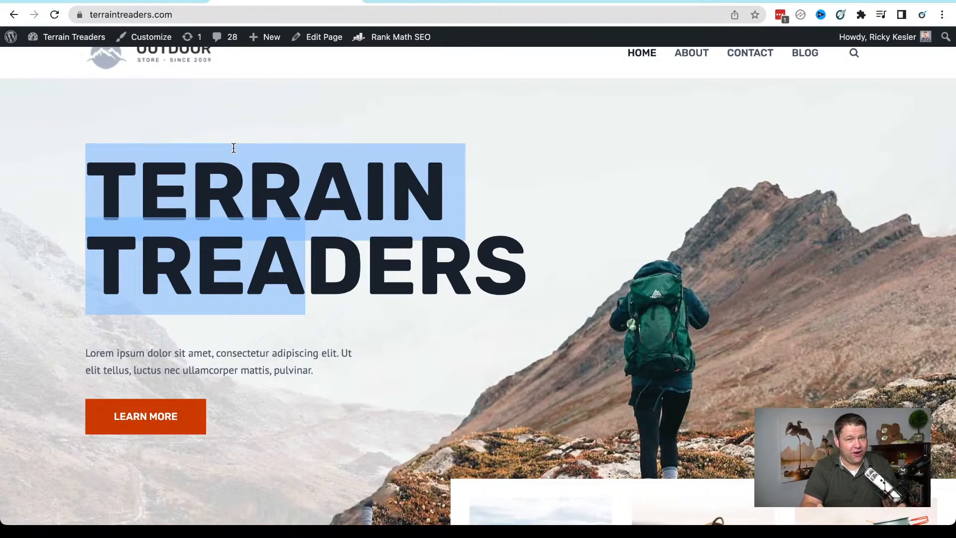
{"action": "left_click", "coordinate": [212, 174]}
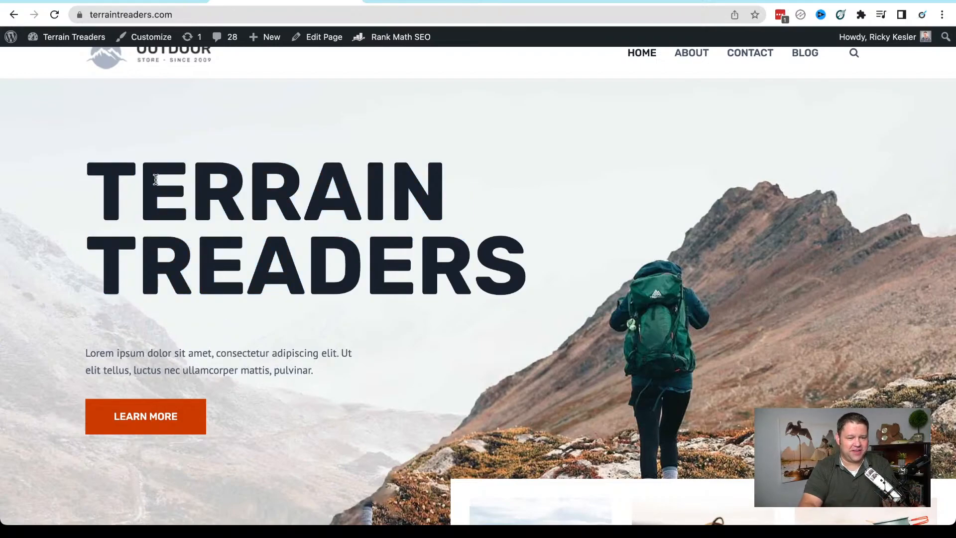
{"action": "left_click_drag", "start_coordinate": [98, 182], "coordinate": [519, 243]}
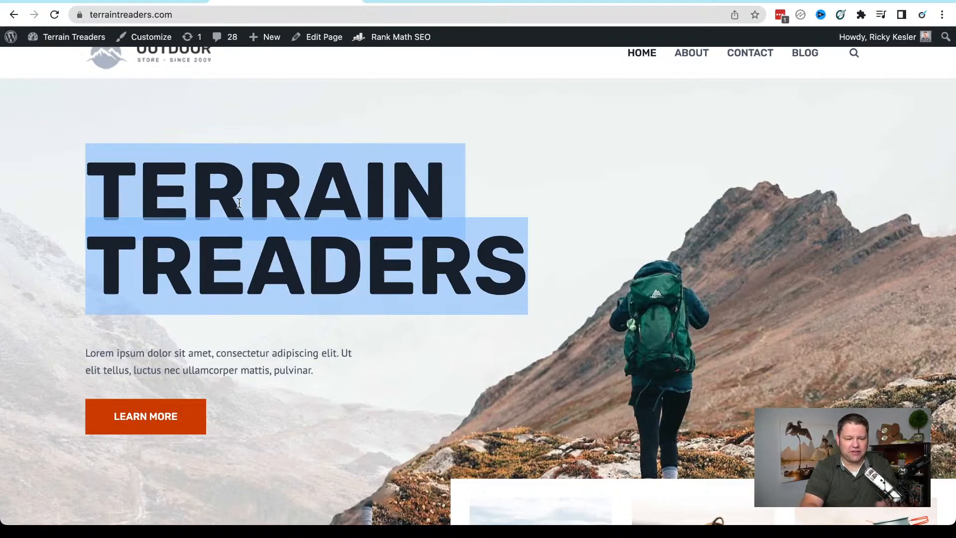
{"action": "left_click", "coordinate": [119, 180]}
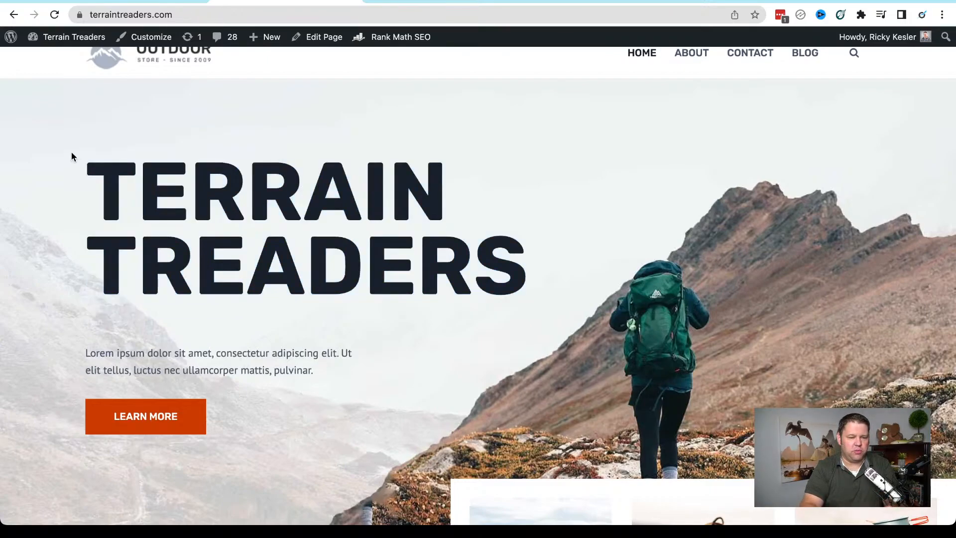
{"action": "left_click_drag", "start_coordinate": [92, 189], "coordinate": [504, 257]}
{"action": "left_click", "coordinate": [293, 219]}
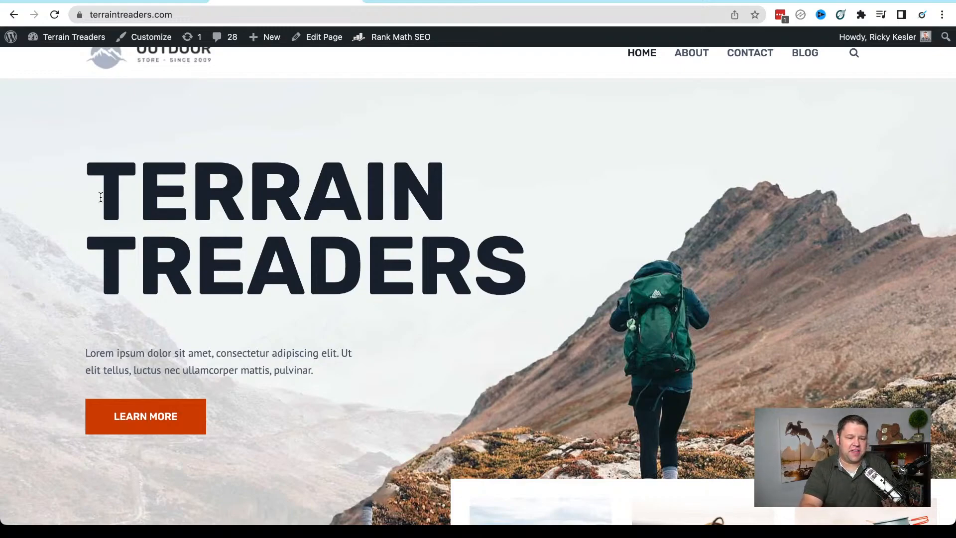
{"action": "left_click_drag", "start_coordinate": [101, 197], "coordinate": [505, 285]}
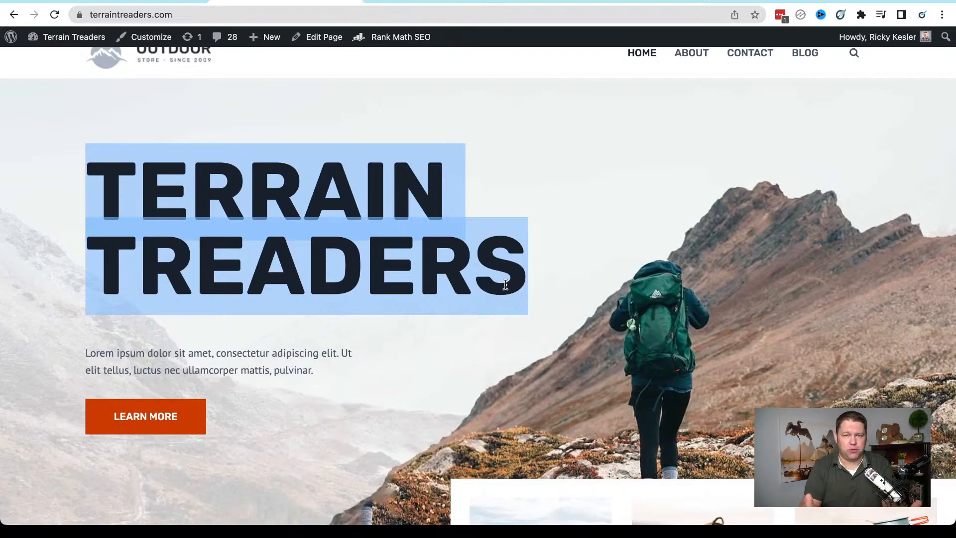
Examine the Terrain Treaders homepage from the header and hero heading down to the category cards and logo row
{"action": "left_click", "coordinate": [542, 212]}
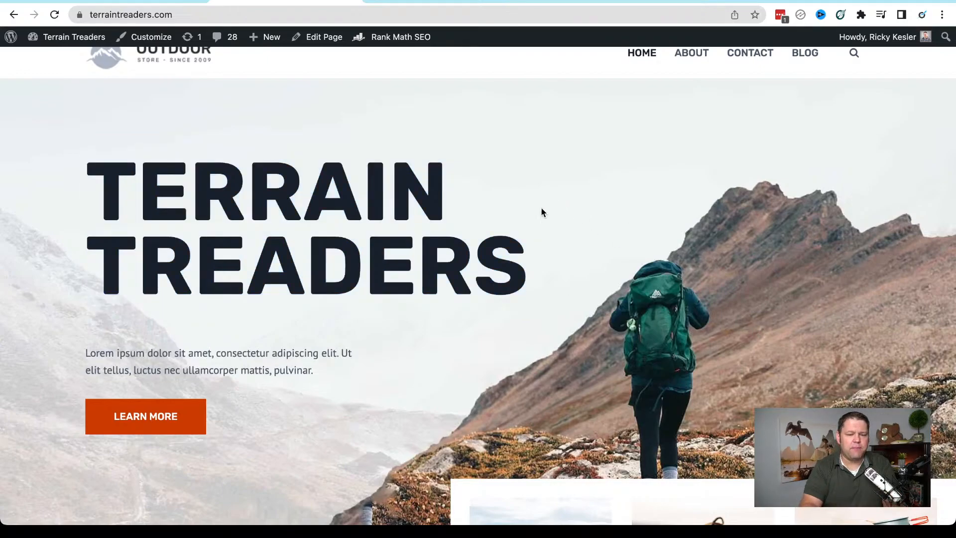
{"action": "scroll", "coordinate": [486, 214], "scroll_direction": "down", "scroll_amount": 1}
{"action": "scroll", "coordinate": [486, 213], "scroll_direction": "up", "scroll_amount": 2}
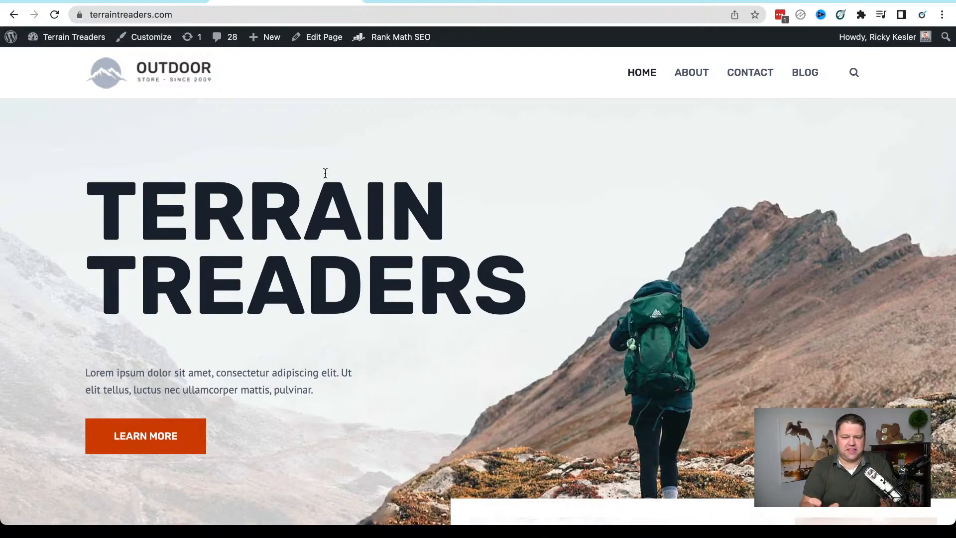
{"action": "scroll", "coordinate": [325, 173], "scroll_direction": "down", "scroll_amount": 5}
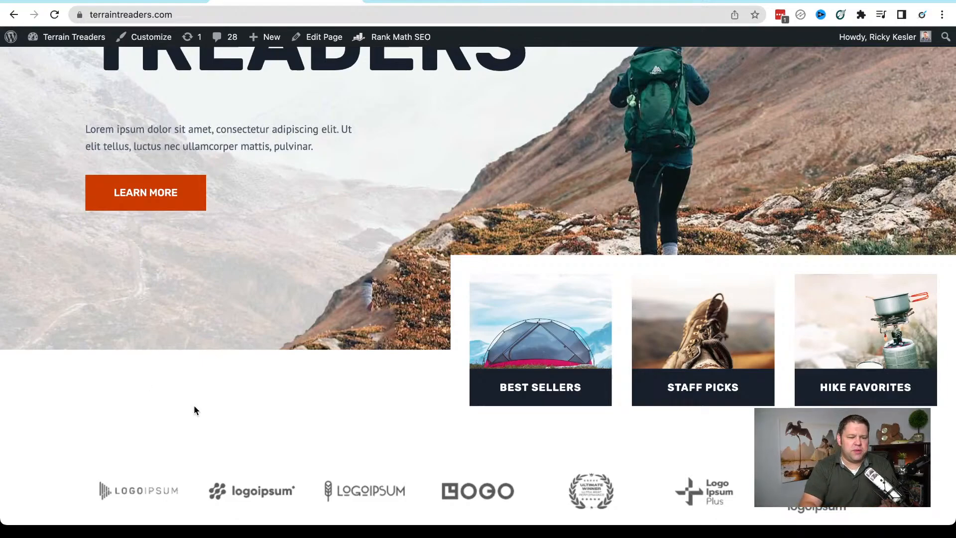
{"action": "scroll", "coordinate": [290, 299], "scroll_direction": "up", "scroll_amount": 5}
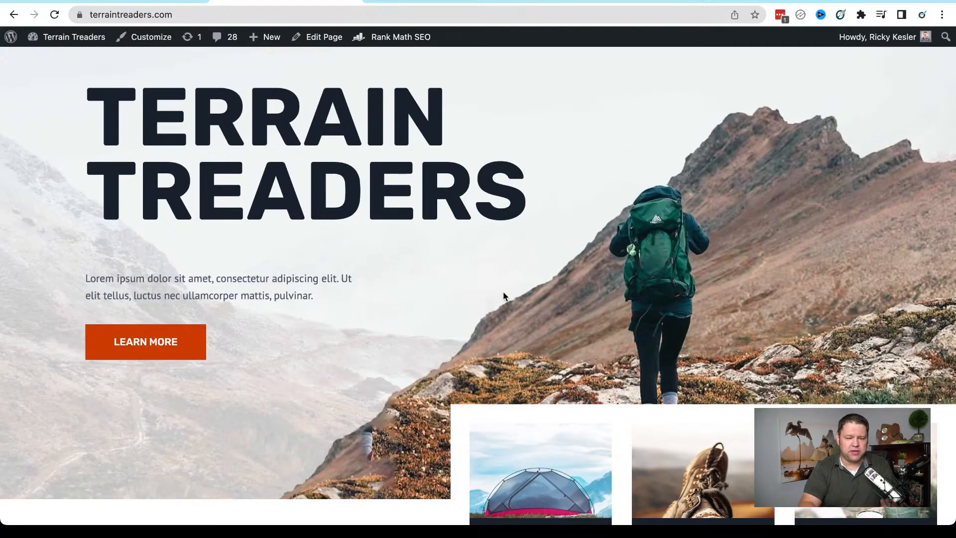
{"action": "scroll", "coordinate": [497, 289], "scroll_direction": "down", "scroll_amount": 5}
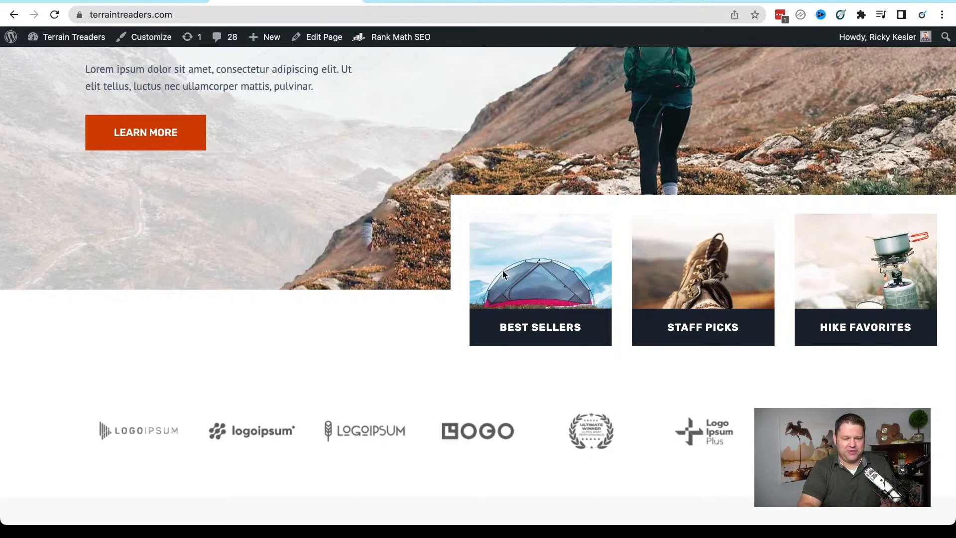
{"action": "scroll", "coordinate": [399, 234], "scroll_direction": "up", "scroll_amount": 6}
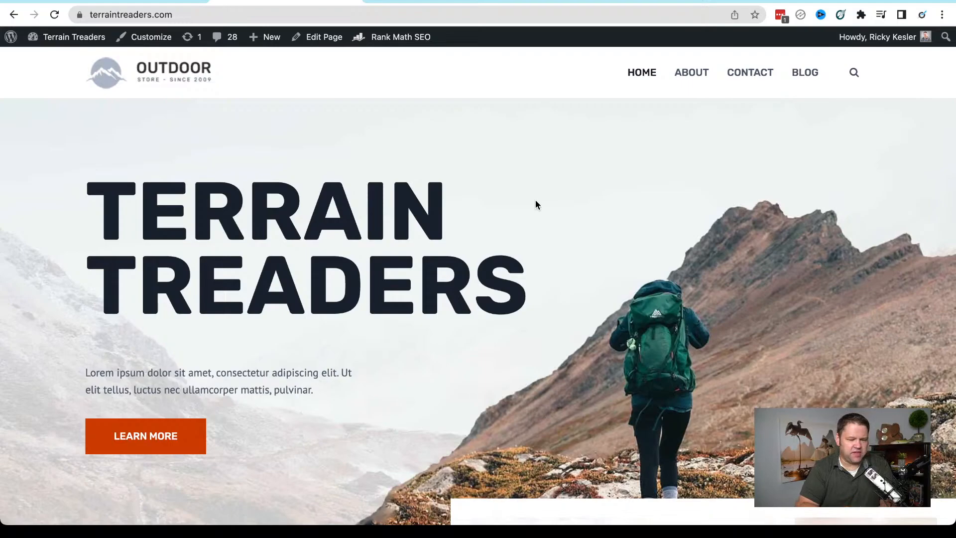
{"action": "scroll", "coordinate": [536, 204], "scroll_direction": "down", "scroll_amount": 2}
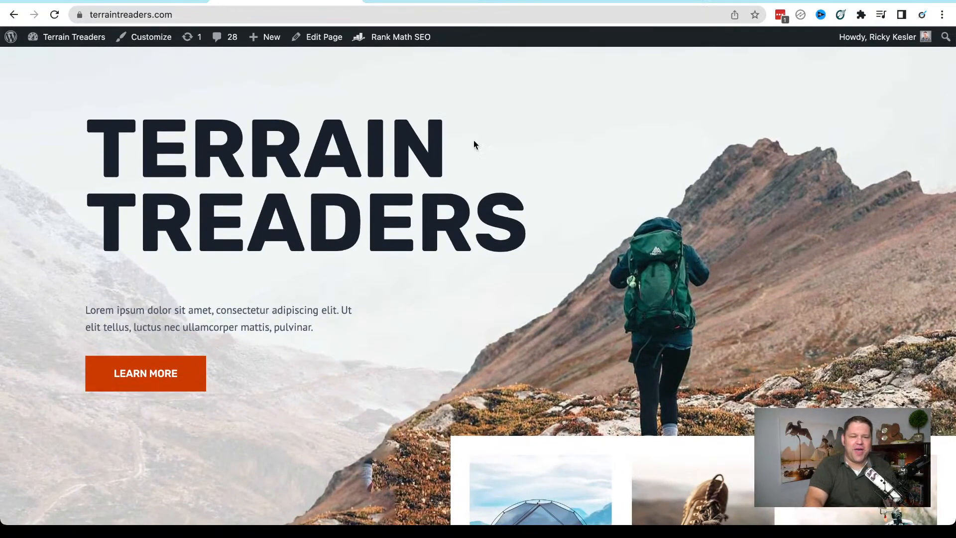
Open the Terrain Treaders Home page for editing and look through its page settings and hero section
{"action": "left_click", "coordinate": [323, 43]}
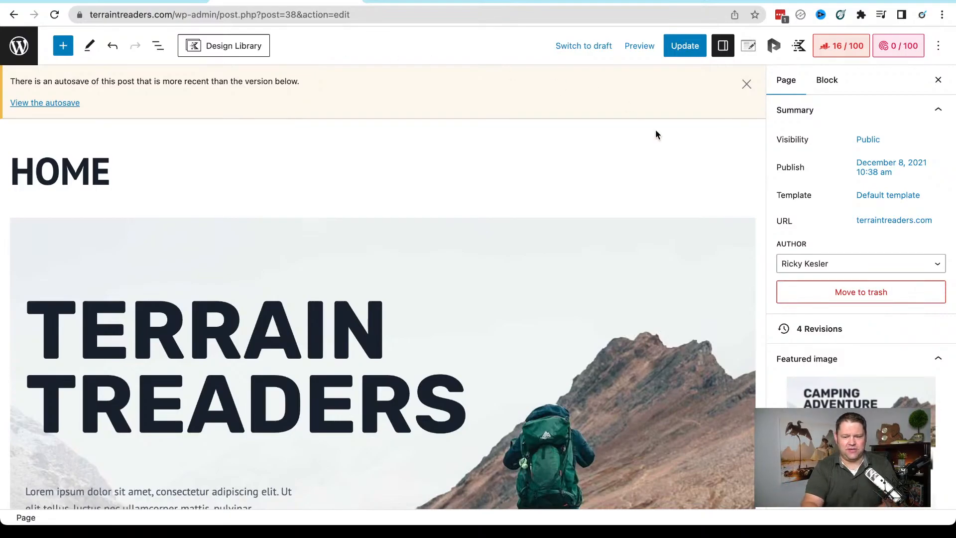
{"action": "scroll", "coordinate": [891, 388], "scroll_direction": "down", "scroll_amount": 10}
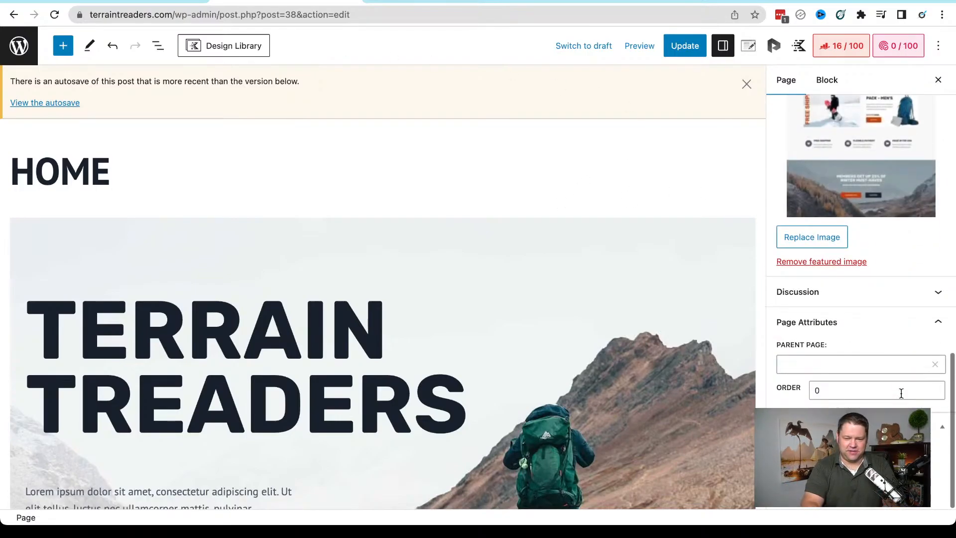
{"action": "scroll", "coordinate": [901, 392], "scroll_direction": "up", "scroll_amount": 8}
{"action": "scroll", "coordinate": [881, 321], "scroll_direction": "down", "scroll_amount": 1}
{"action": "scroll", "coordinate": [878, 317], "scroll_direction": "up", "scroll_amount": 3}
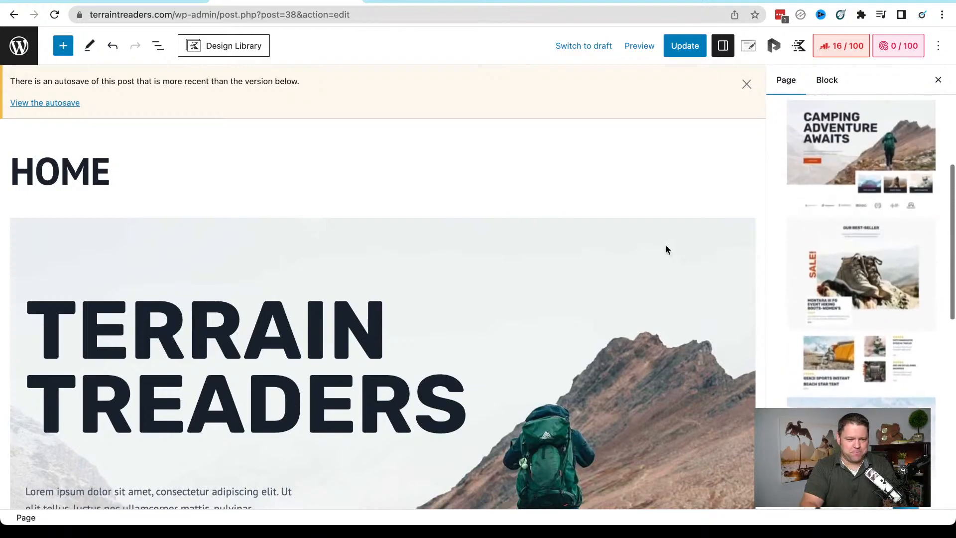
{"action": "scroll", "coordinate": [406, 255], "scroll_direction": "down", "scroll_amount": 3}
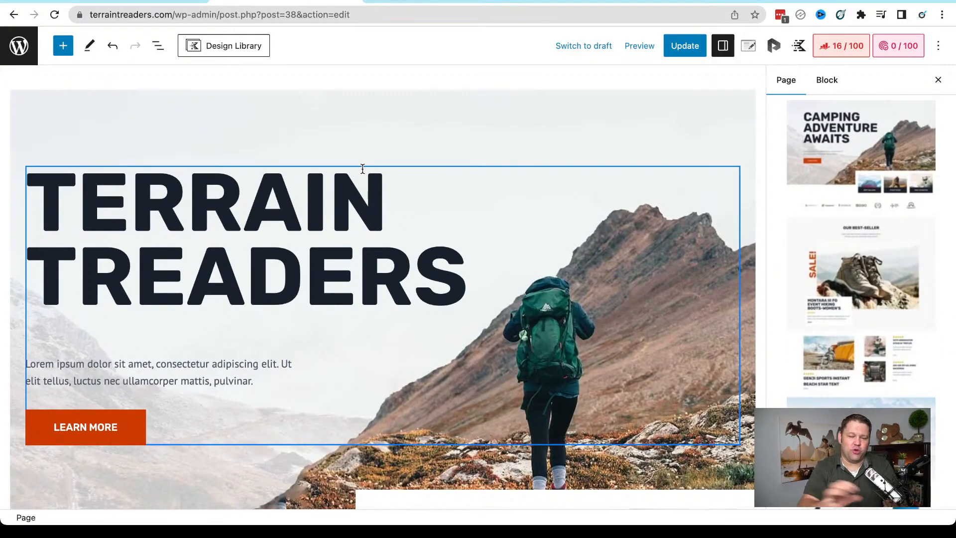
{"action": "scroll", "coordinate": [362, 169], "scroll_direction": "down", "scroll_amount": 1}
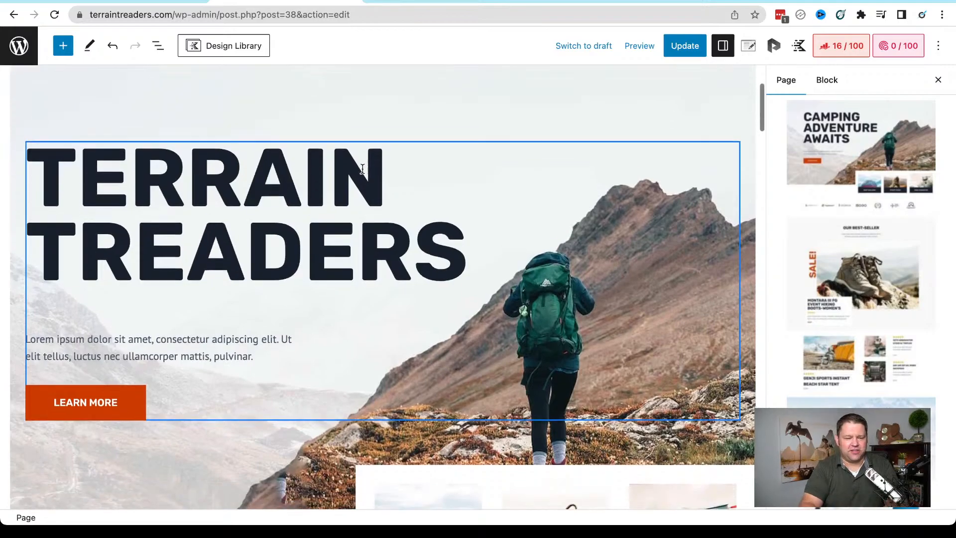
{"action": "scroll", "coordinate": [362, 169], "scroll_direction": "down", "scroll_amount": 1}
Select text in the Terrain Treaders hero heading to check the block's heading level and style settings
{"action": "left_click", "coordinate": [262, 157]}
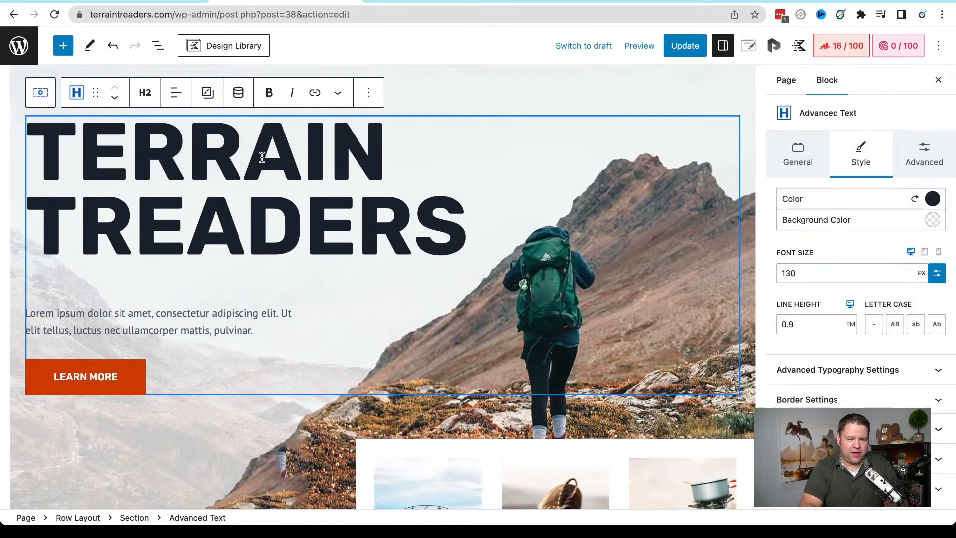
{"action": "left_click_drag", "start_coordinate": [81, 154], "coordinate": [278, 222]}
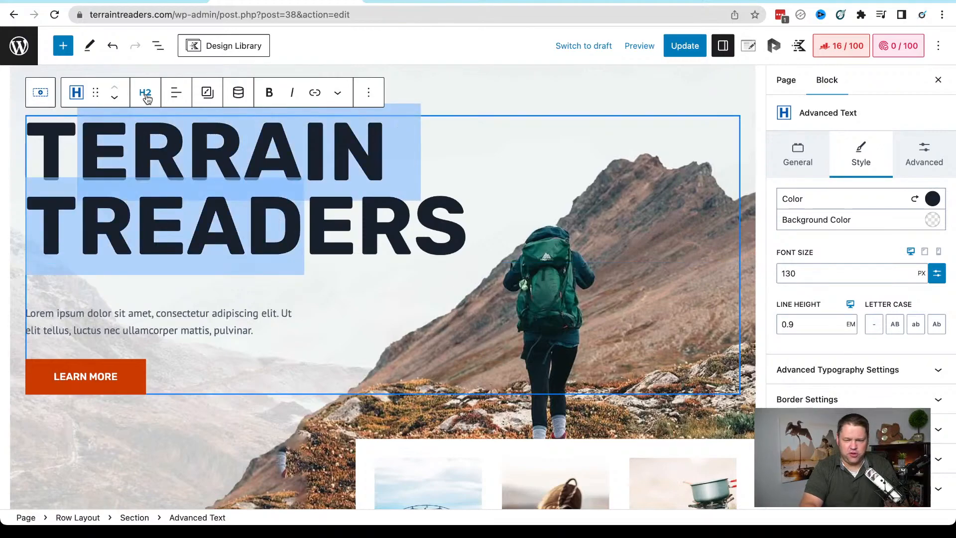
{"action": "scroll", "coordinate": [222, 173], "scroll_direction": "up", "scroll_amount": 4}
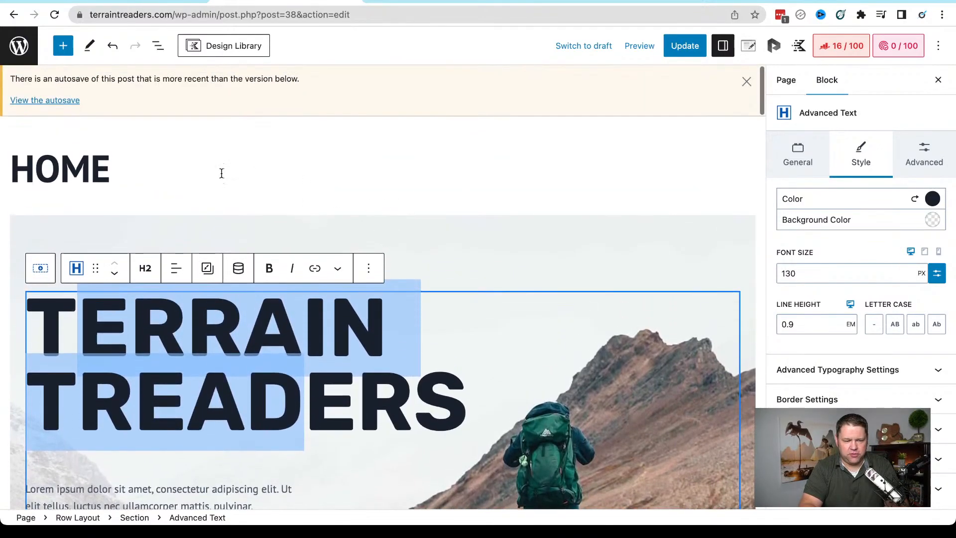
Compare the page's Home title with the hero heading, highlighting the title text and then the full Terrain Treaders text
{"action": "left_click", "coordinate": [184, 172]}
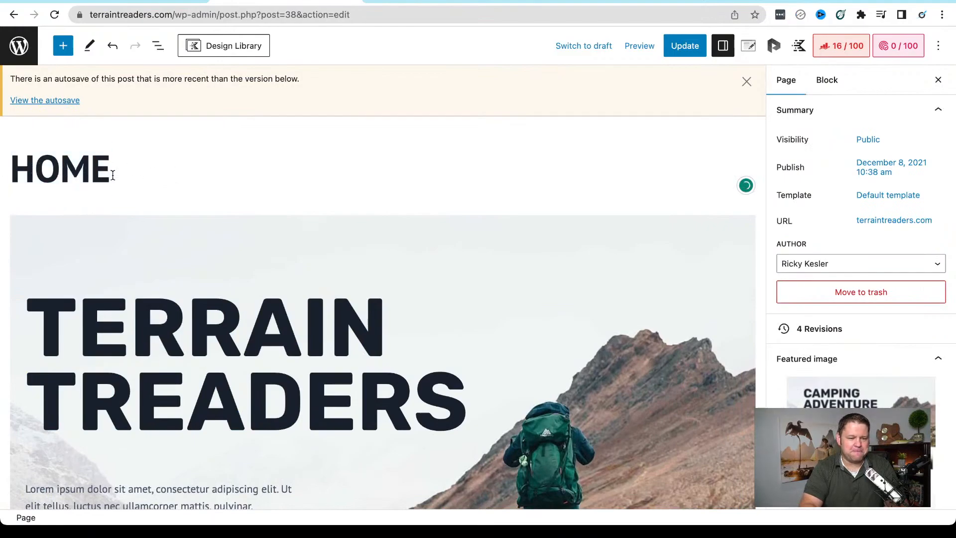
{"action": "left_click_drag", "start_coordinate": [133, 175], "coordinate": [13, 155]}
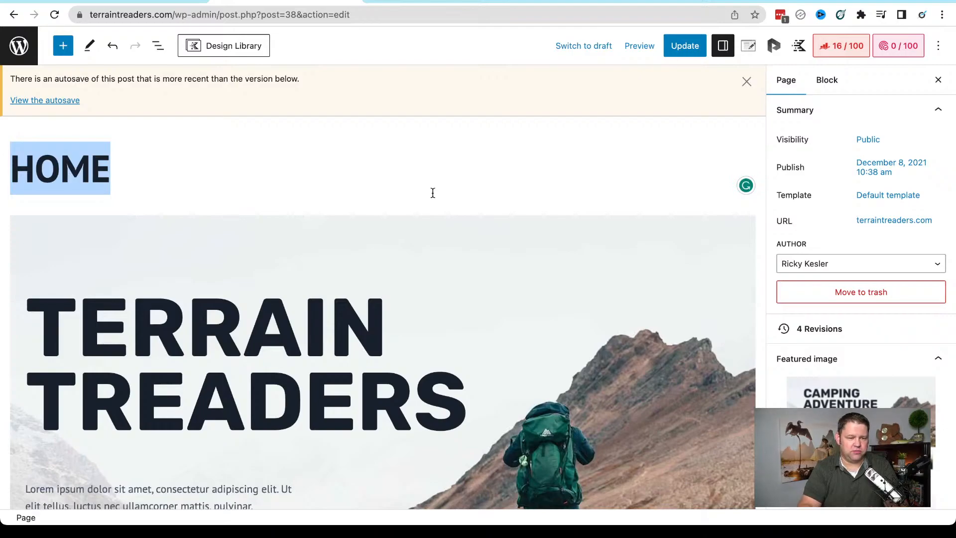
{"action": "left_click", "coordinate": [330, 181]}
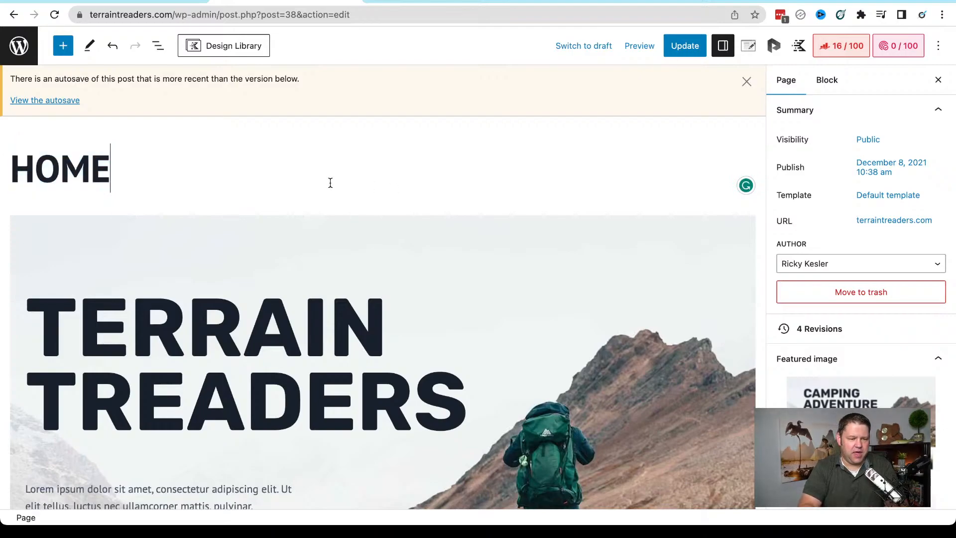
{"action": "scroll", "coordinate": [330, 181], "scroll_direction": "down", "scroll_amount": 2}
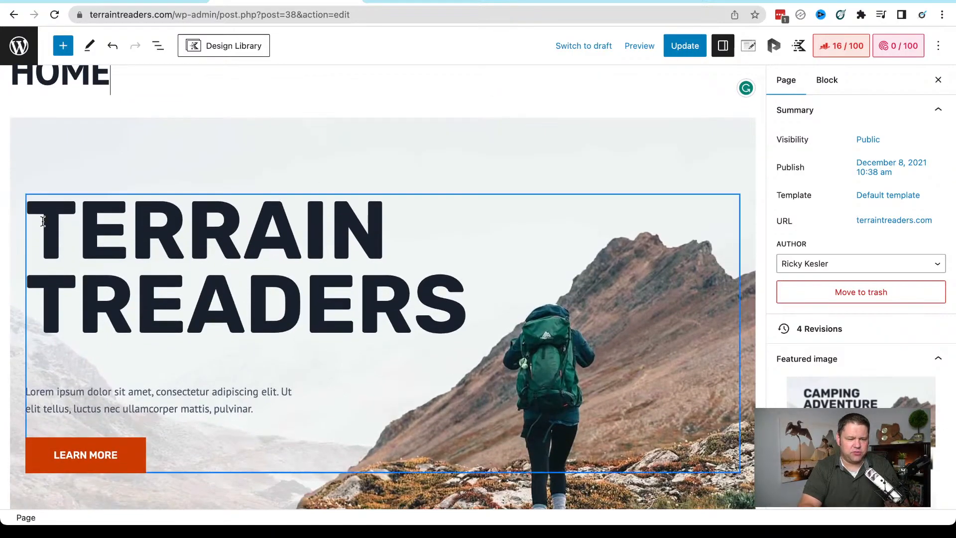
{"action": "left_click_drag", "start_coordinate": [43, 221], "coordinate": [444, 295]}
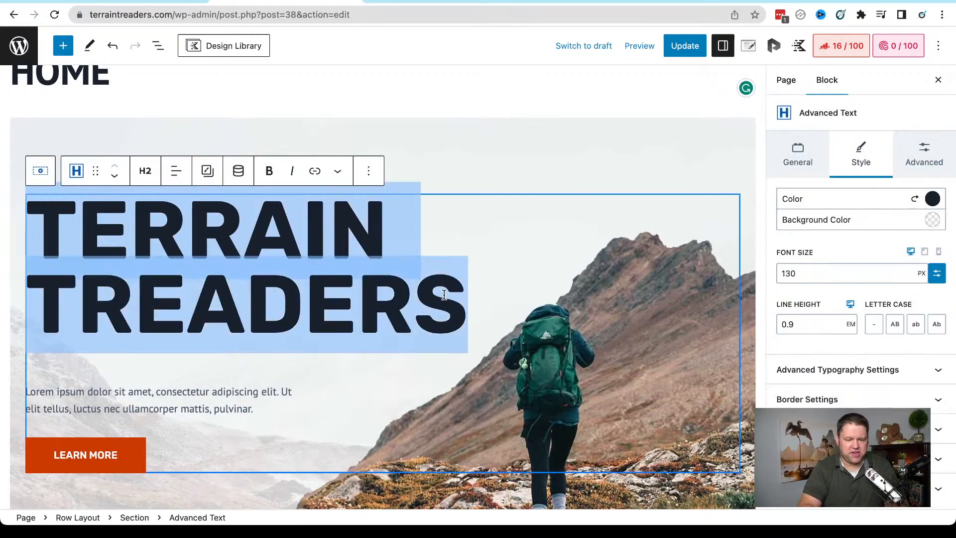
{"action": "scroll", "coordinate": [444, 295], "scroll_direction": "down", "scroll_amount": 2}
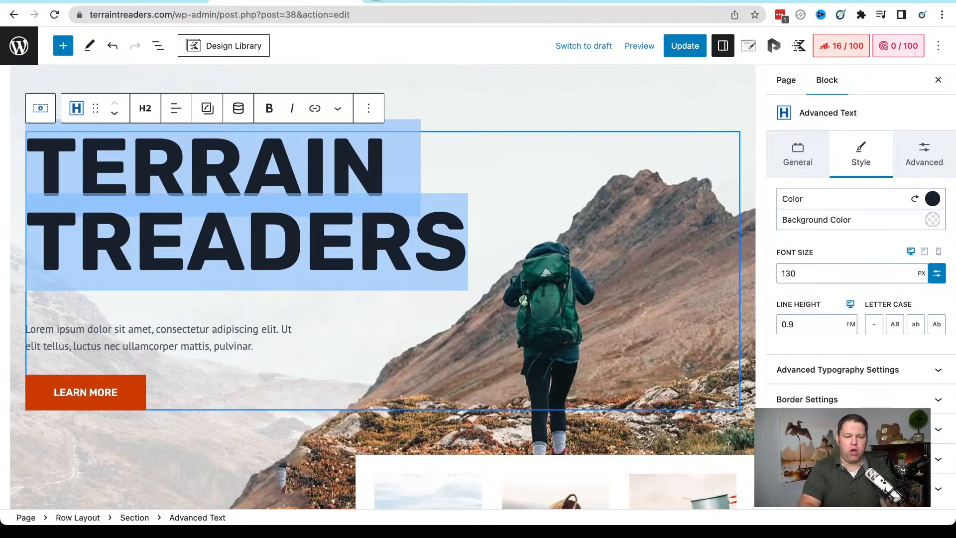
Open cookforfolks.com in a new browser tab and dismiss the banner ad on its homepage
{"action": "left_click", "coordinate": [379, 1]}
{"action": "type", "text": "cookforfolks.com"}
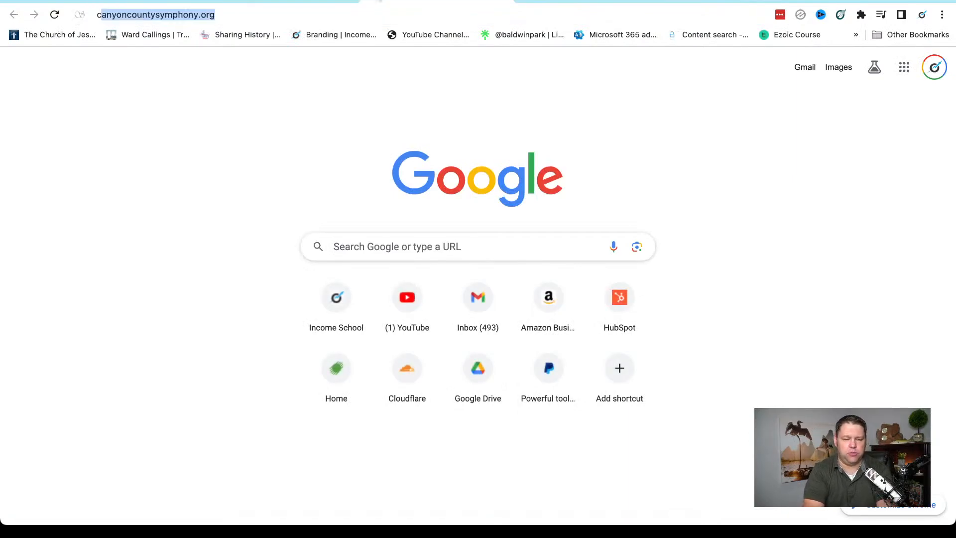
{"action": "key", "text": "Return"}
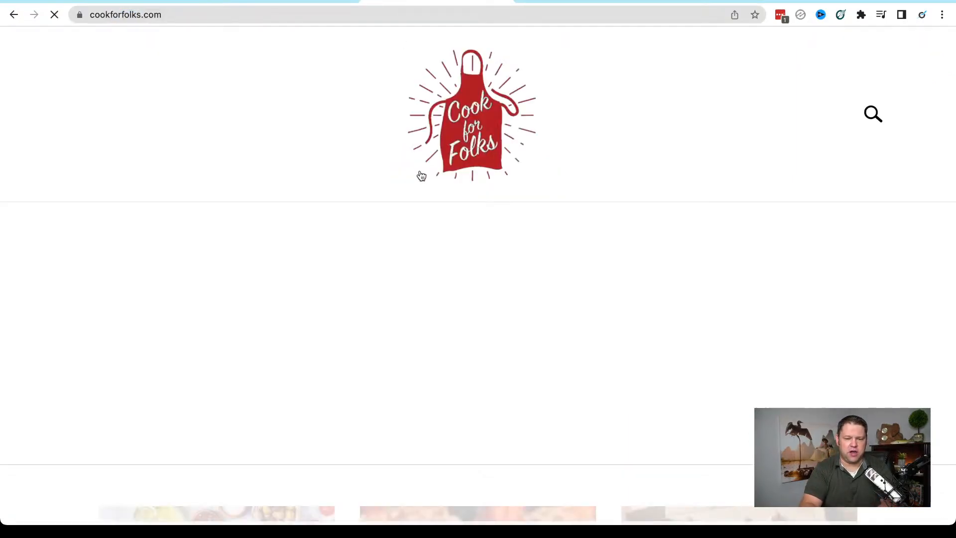
{"action": "scroll", "coordinate": [438, 285], "scroll_direction": "down", "scroll_amount": 4}
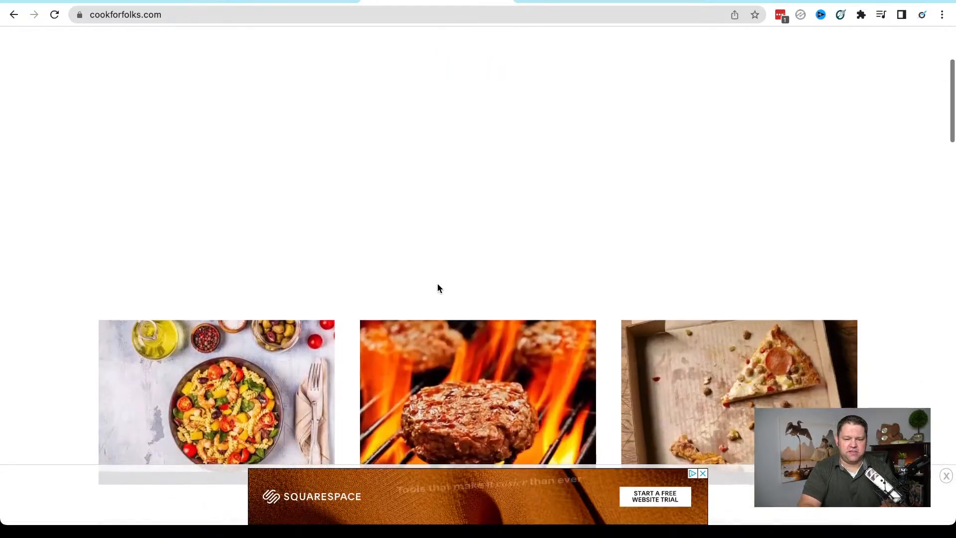
{"action": "left_click", "coordinate": [946, 476]}
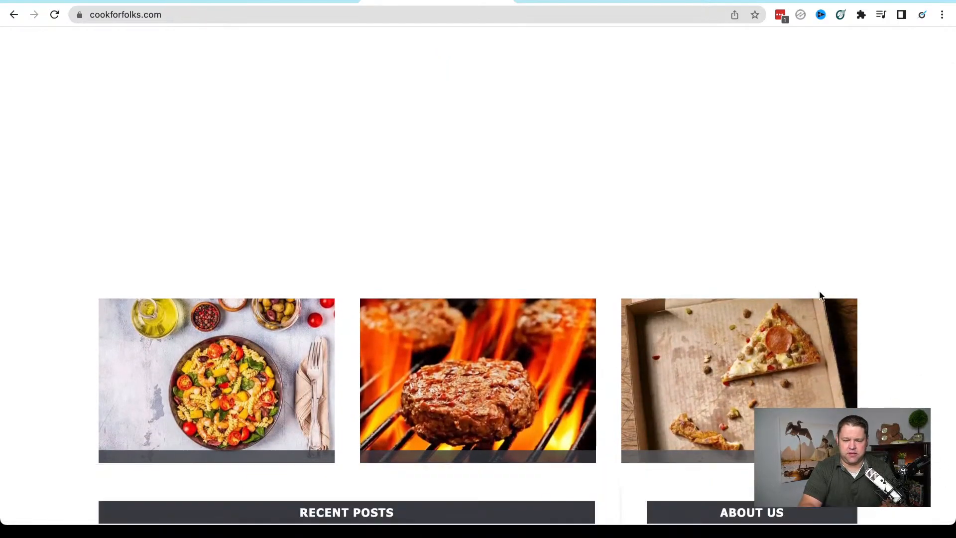
Examine the Cook for Folks homepage layout, including its header, navigation, hero banner, featured images, recent posts and sidebar
{"action": "scroll", "coordinate": [817, 291], "scroll_direction": "up", "scroll_amount": 4}
{"action": "scroll", "coordinate": [777, 274], "scroll_direction": "down", "scroll_amount": 6}
{"action": "scroll", "coordinate": [743, 257], "scroll_direction": "down", "scroll_amount": 15}
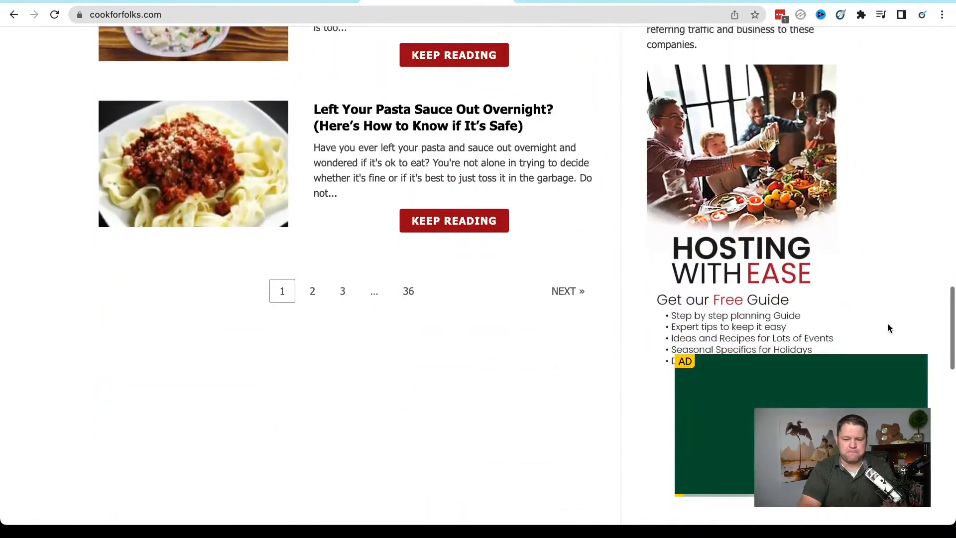
{"action": "scroll", "coordinate": [886, 323], "scroll_direction": "down", "scroll_amount": 4}
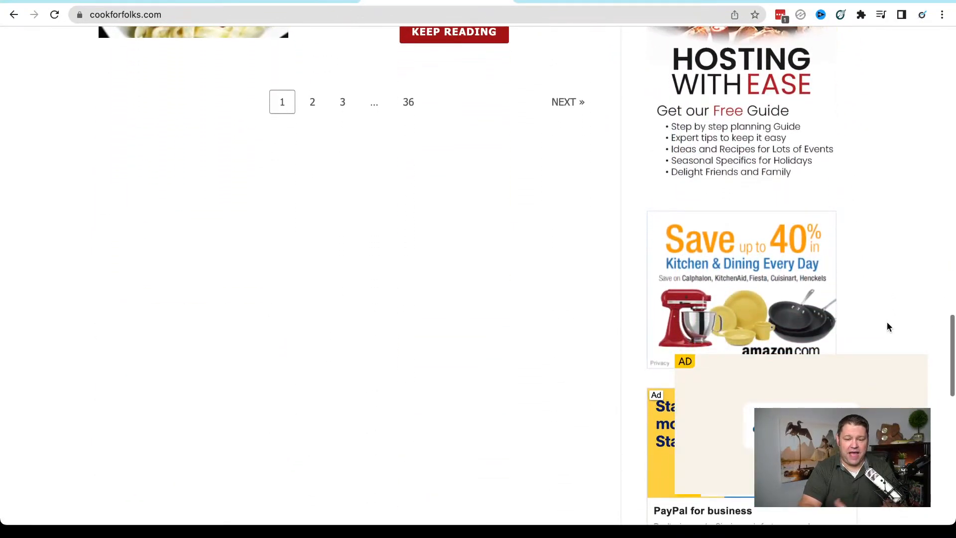
{"action": "scroll", "coordinate": [886, 327], "scroll_direction": "up", "scroll_amount": 12}
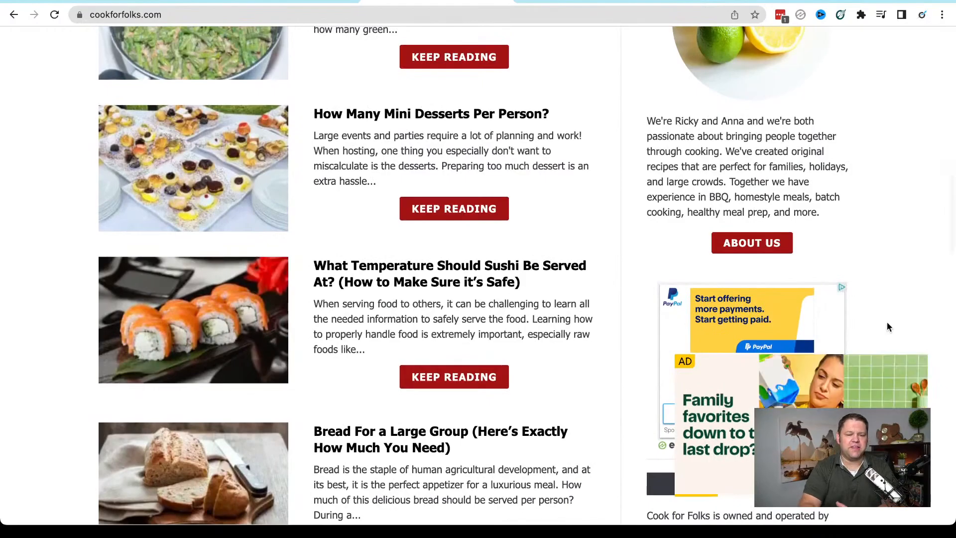
{"action": "scroll", "coordinate": [888, 326], "scroll_direction": "up", "scroll_amount": 10}
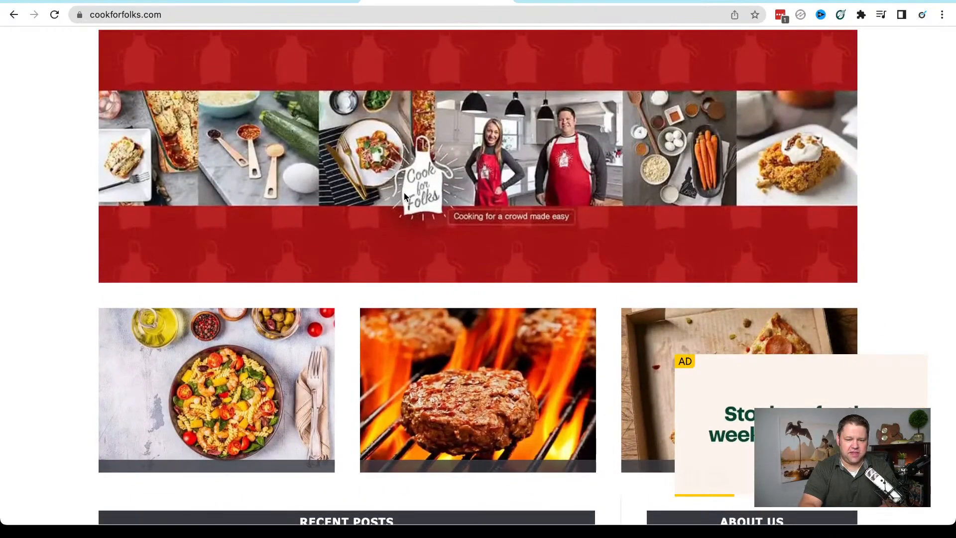
{"action": "scroll", "coordinate": [507, 264], "scroll_direction": "up", "scroll_amount": 5}
{"action": "scroll", "coordinate": [523, 330], "scroll_direction": "down", "scroll_amount": 15}
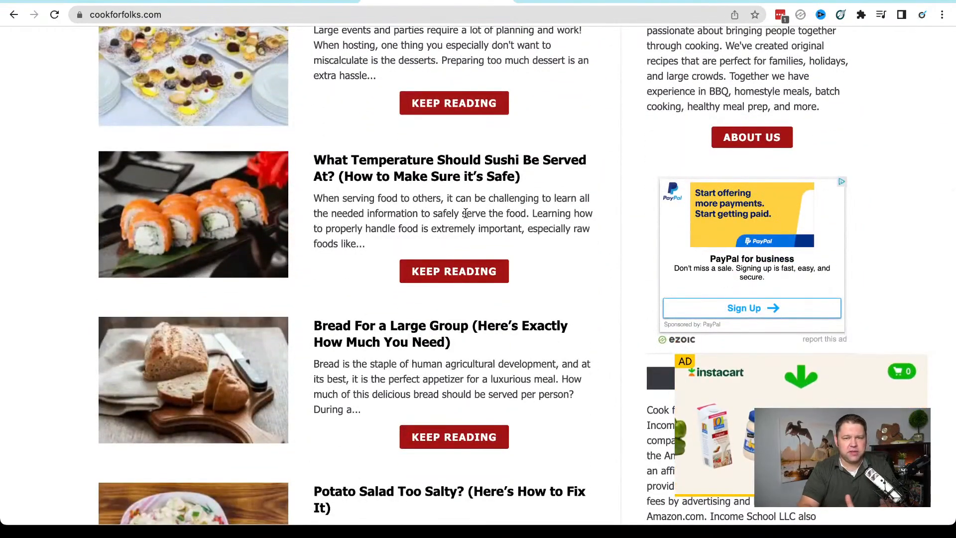
{"action": "scroll", "coordinate": [482, 234], "scroll_direction": "up", "scroll_amount": 15}
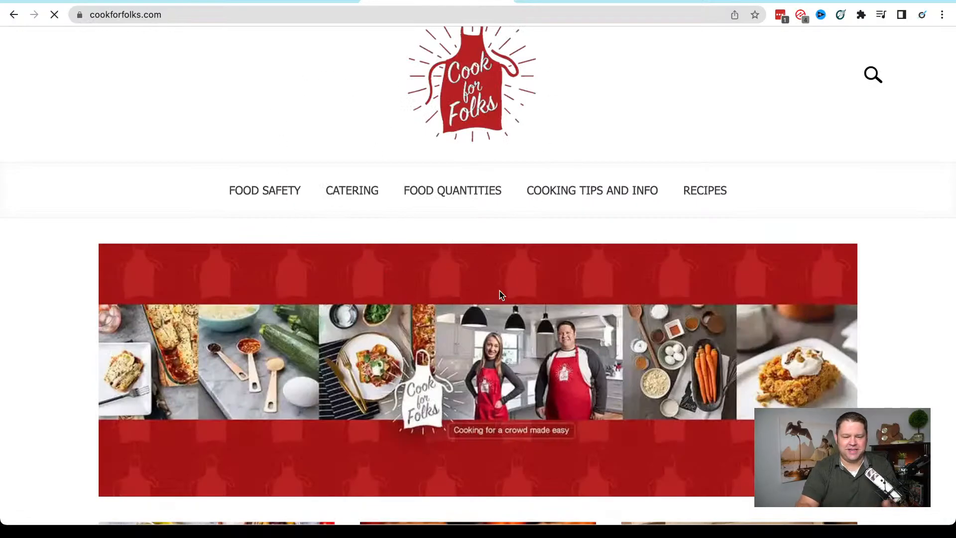
{"action": "scroll", "coordinate": [500, 291], "scroll_direction": "down", "scroll_amount": 10}
{"action": "scroll", "coordinate": [499, 294], "scroll_direction": "down", "scroll_amount": 10}
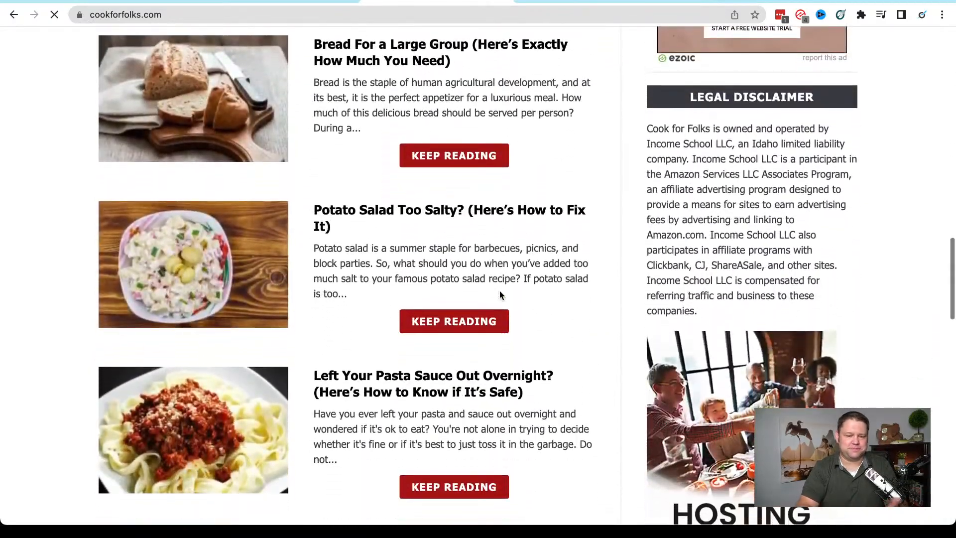
Return to the Terrain Treaders Home page editor and select the full text of the hero heading
{"action": "scroll", "coordinate": [500, 291], "scroll_direction": "up", "scroll_amount": 20}
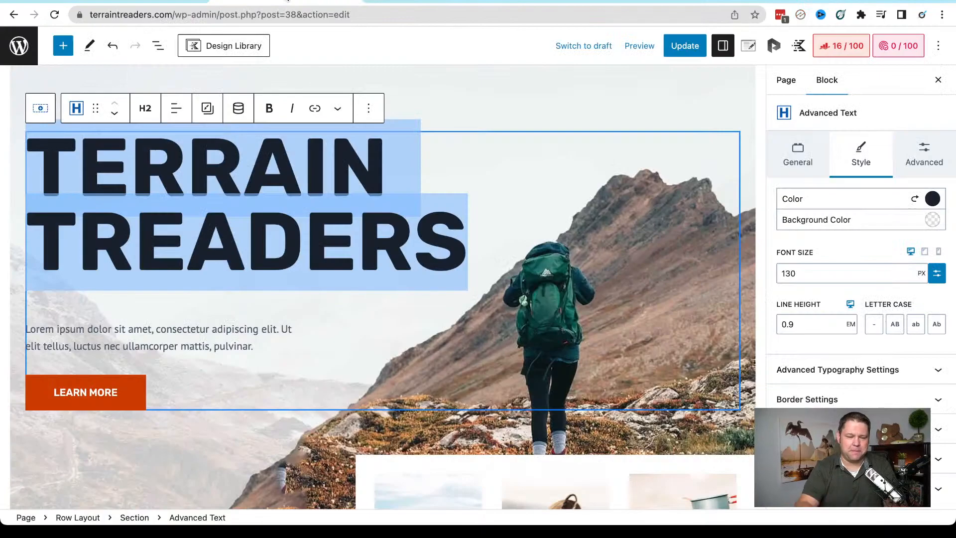
{"action": "left_click", "coordinate": [307, 319]}
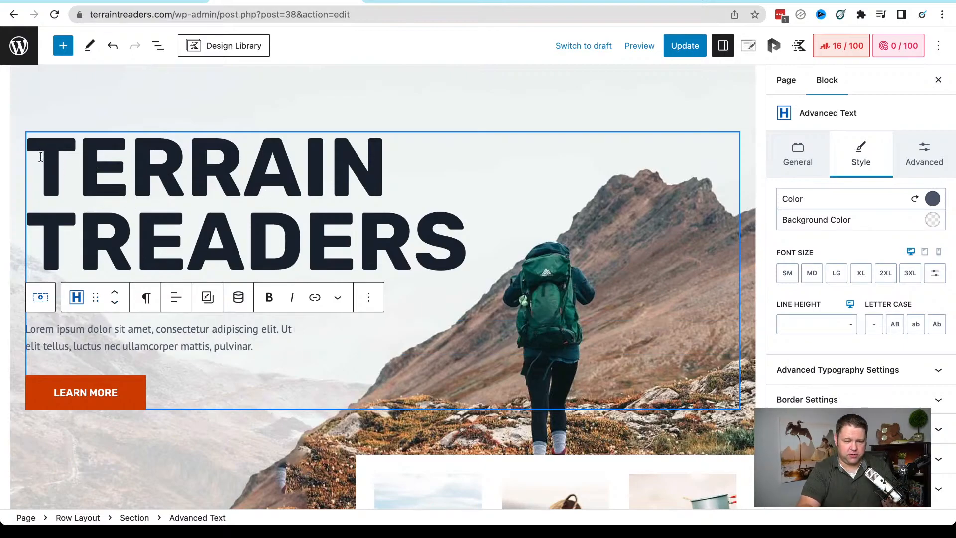
{"action": "left_click_drag", "start_coordinate": [41, 157], "coordinate": [478, 234]}
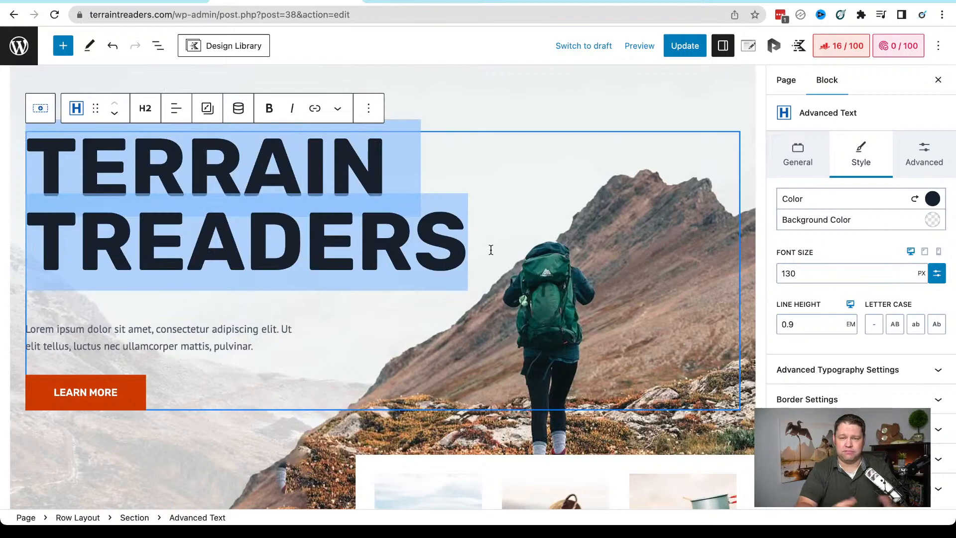
Replace the placeholder paragraph under the hero heading with "Getting to places people don't go, and enjoying the journey all along the way!"
{"action": "left_click", "coordinate": [75, 329]}
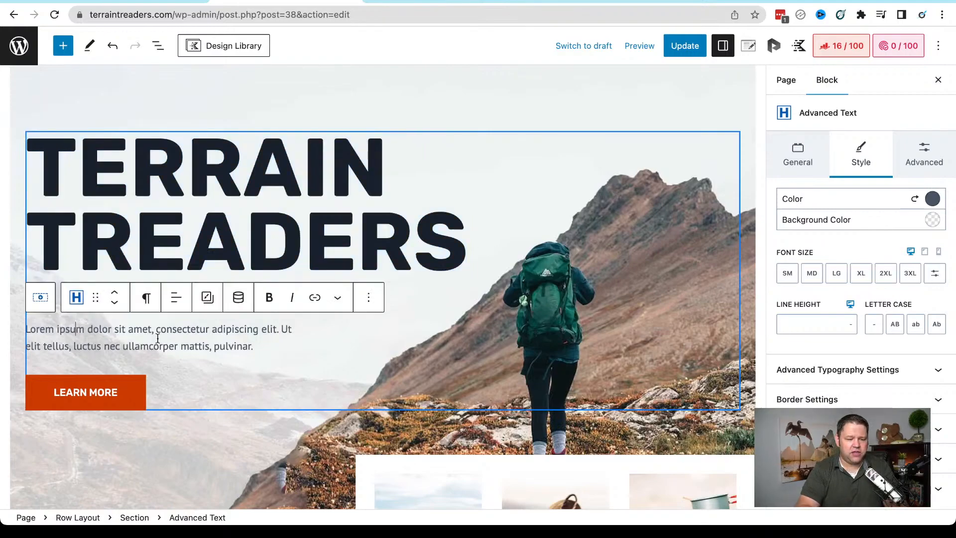
{"action": "left_click_drag", "start_coordinate": [255, 347], "coordinate": [25, 333]}
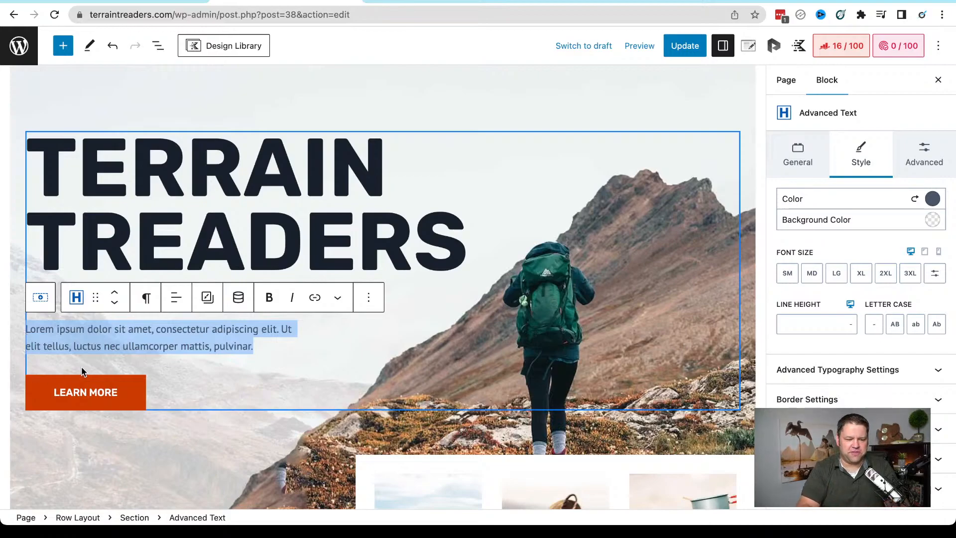
{"action": "left_click", "coordinate": [69, 350]}
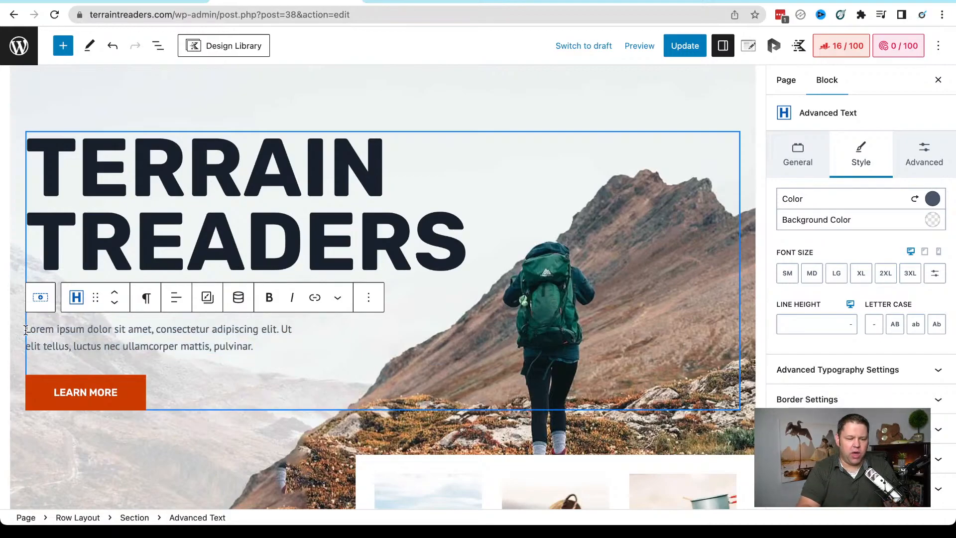
{"action": "left_click_drag", "start_coordinate": [26, 330], "coordinate": [269, 352]}
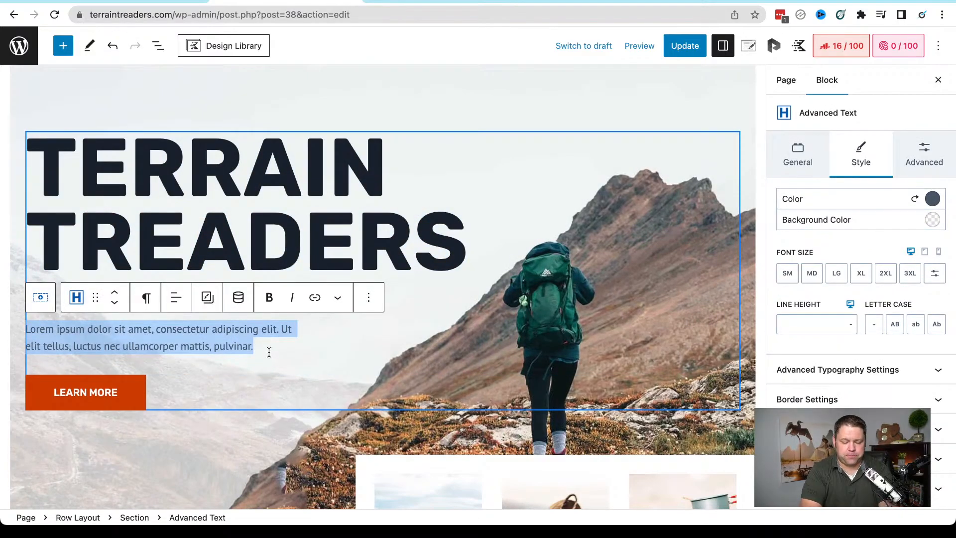
{"action": "key", "text": "BackSpace"}
{"action": "type", "text": "Getting t"}
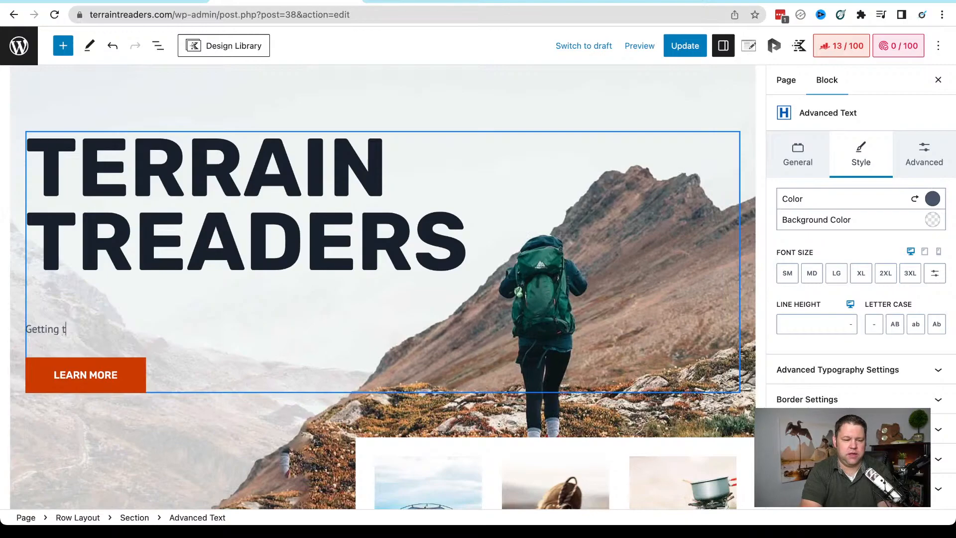
{"action": "type", "text": "o pla"}
{"action": "key", "text": "BackSpace"}
{"action": "key", "text": "BackSpace"}
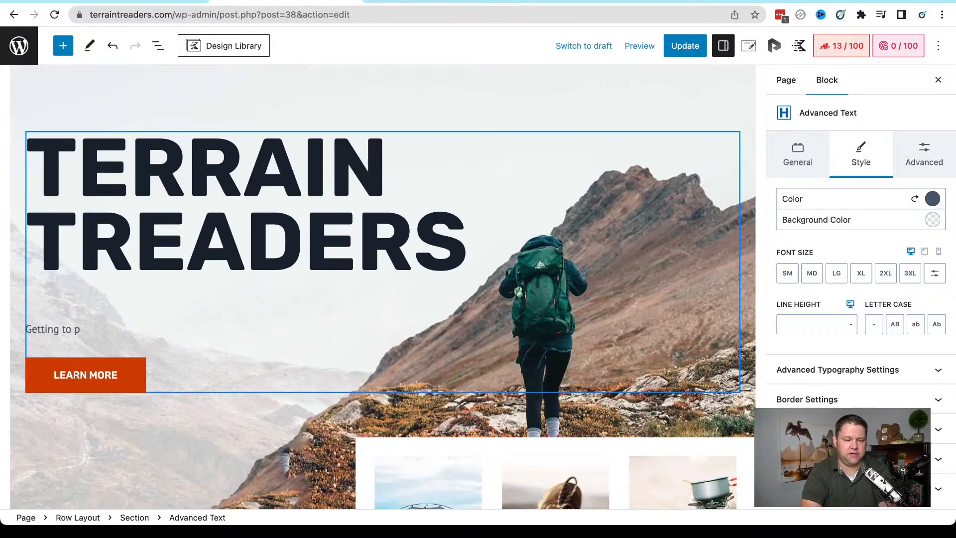
{"action": "key", "text": "BackSpace"}
{"action": "type", "text": "places peopl"}
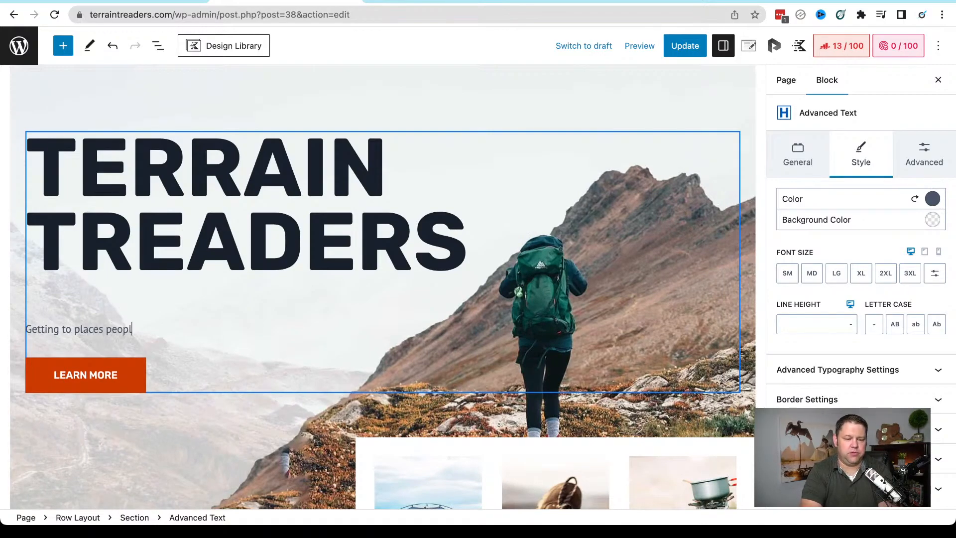
{"action": "type", "text": "e d"}
{"action": "key", "text": "BackSpace"}
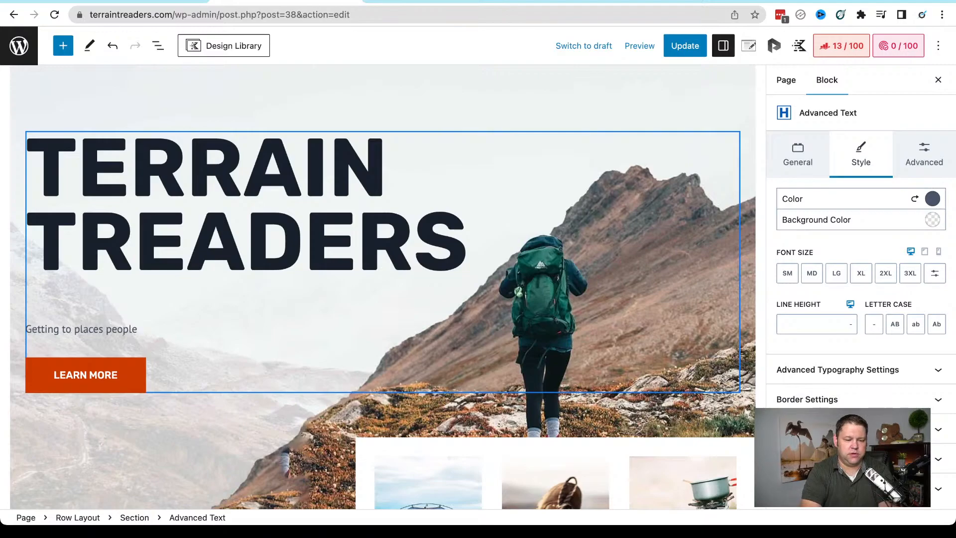
{"action": "type", "text": "don't go, and enjoying the feel"}
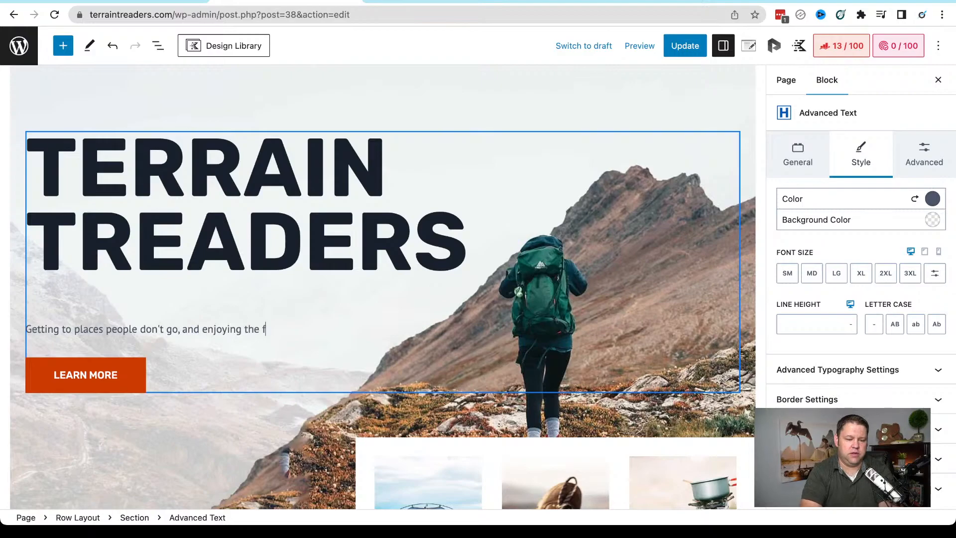
{"action": "key", "text": "BackSpace"}
{"action": "key", "text": "BackSpace"}
{"action": "key", "text": "BackSpace"}
{"action": "key", "text": "BackSpace"}
{"action": "type", "text": "journey all along "}
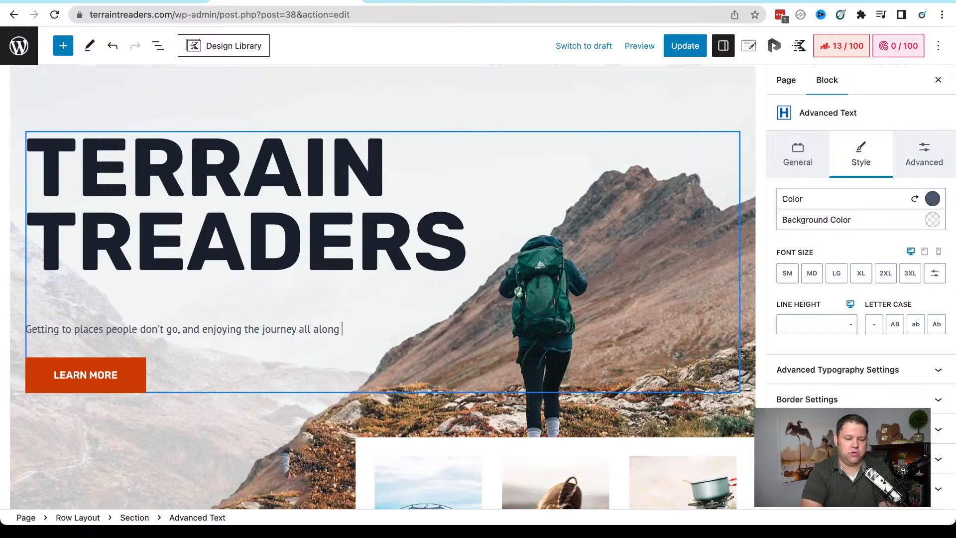
{"action": "type", "text": "the way!"}
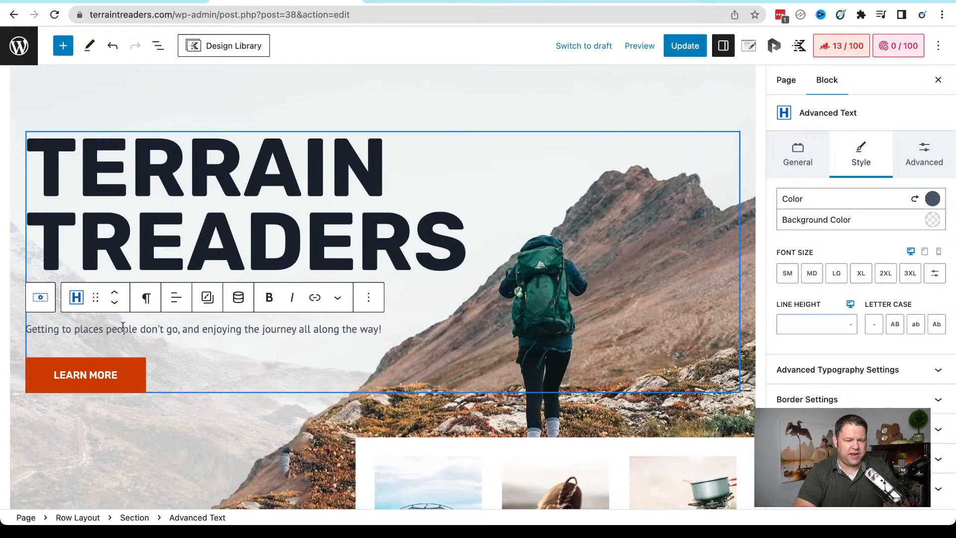
Set a custom font size of 20 px for the hero tagline
{"action": "left_click_drag", "start_coordinate": [65, 331], "coordinate": [160, 347]}
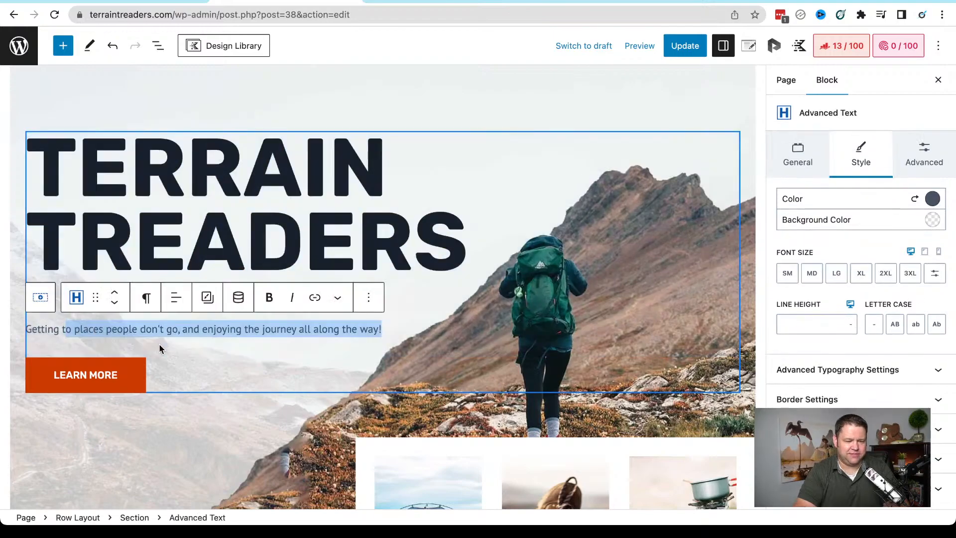
{"action": "left_click", "coordinate": [144, 330]}
{"action": "left_click_drag", "start_coordinate": [27, 331], "coordinate": [355, 340]}
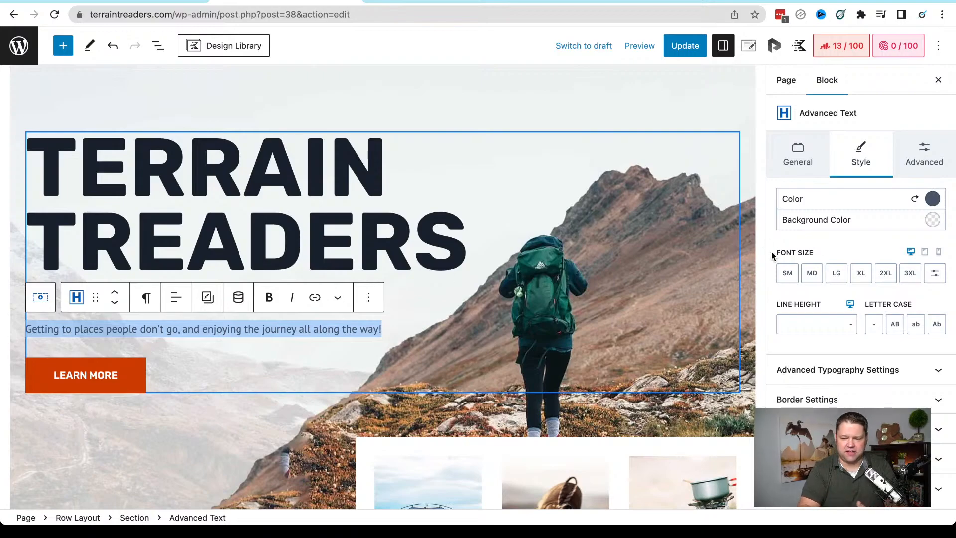
{"action": "left_click", "coordinate": [936, 275]}
{"action": "left_click", "coordinate": [883, 269]}
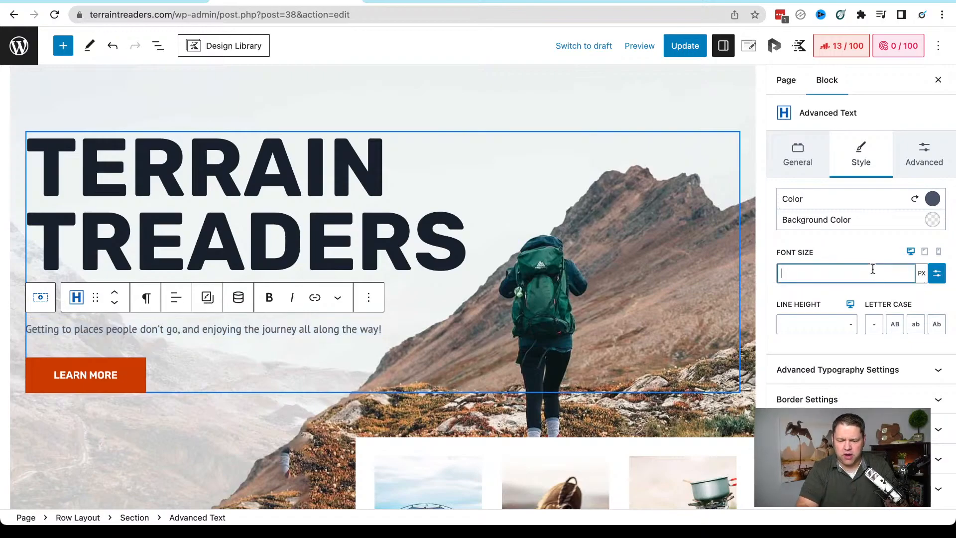
{"action": "type", "text": "18"}
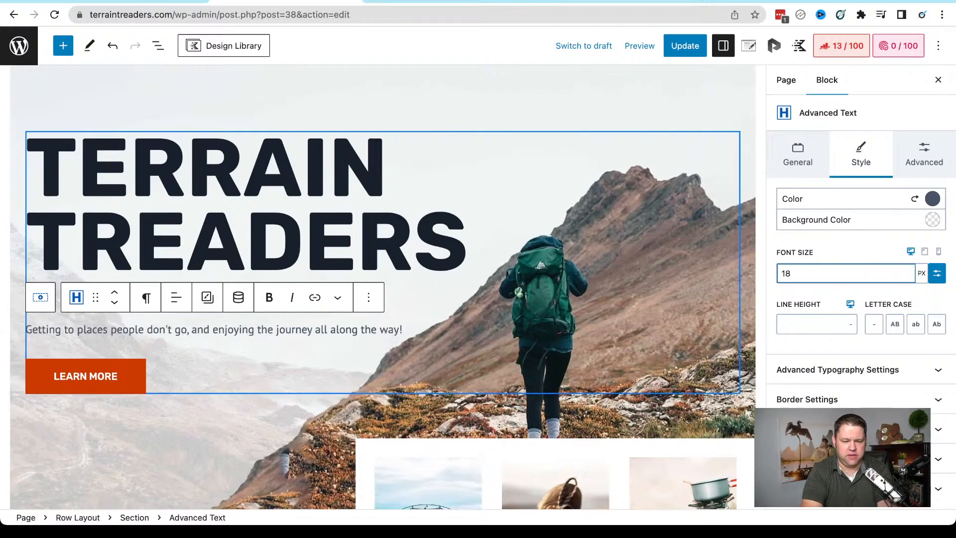
{"action": "key", "text": "BackSpace"}
{"action": "key", "text": "BackSpace"}
{"action": "type", "text": "20"}
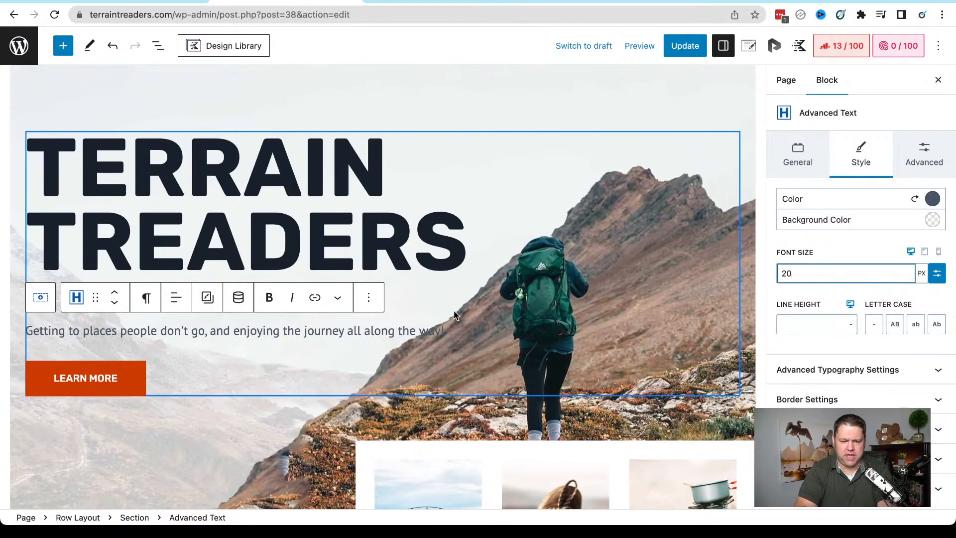
Insert a line break in the hero tagline so that "all along the way!" starts a second line
{"action": "triple_click", "coordinate": [388, 331]}
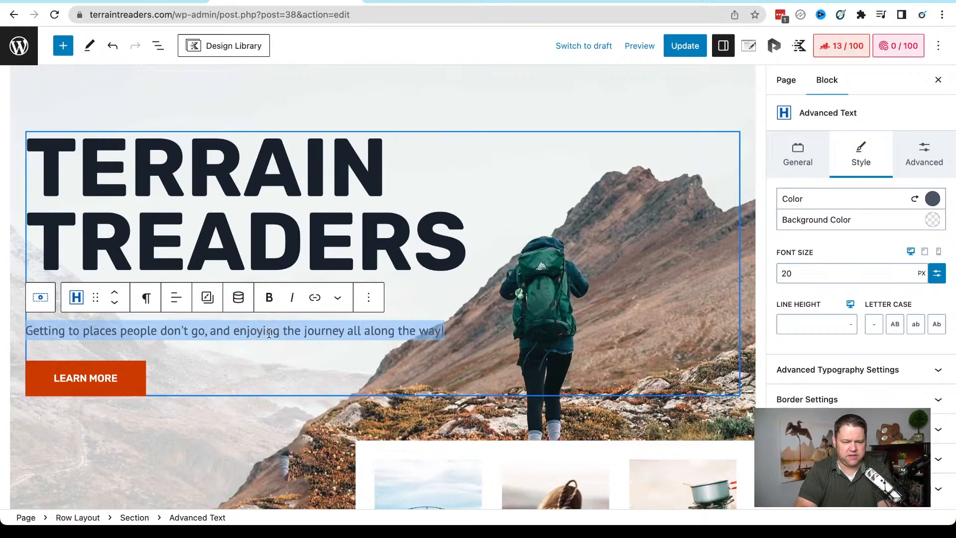
{"action": "left_click", "coordinate": [282, 332]}
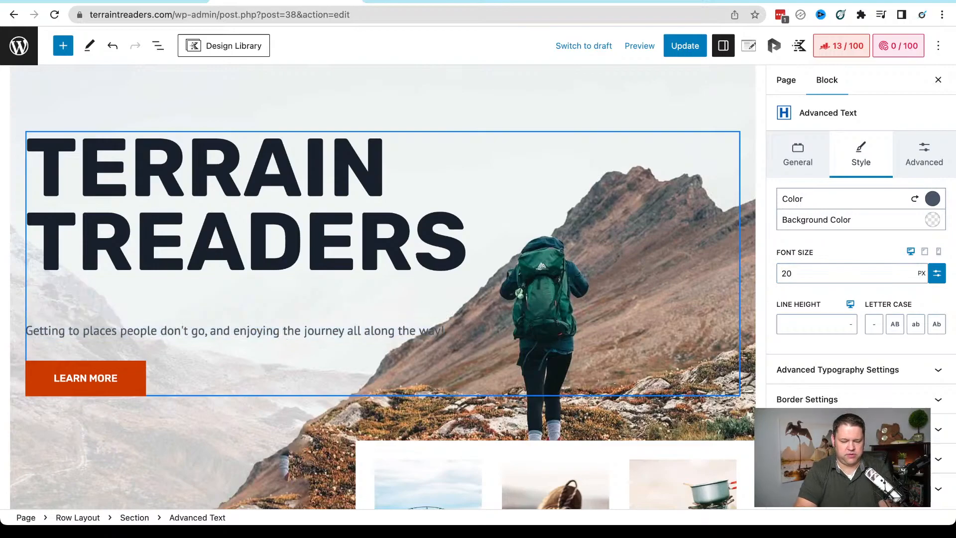
{"action": "key", "text": "shift+Return"}
{"action": "key", "text": "BackSpace"}
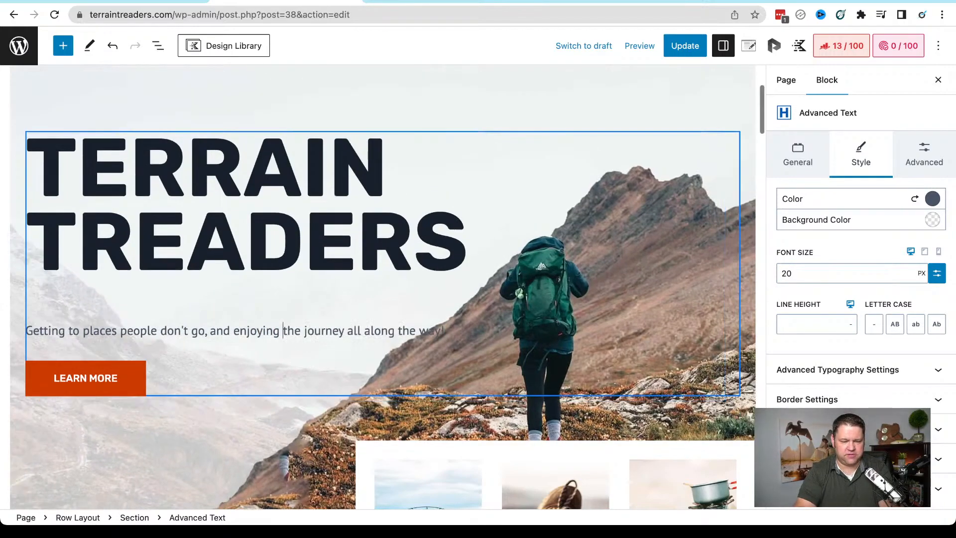
{"action": "left_click", "coordinate": [346, 331]}
{"action": "key", "text": "shift+Return"}
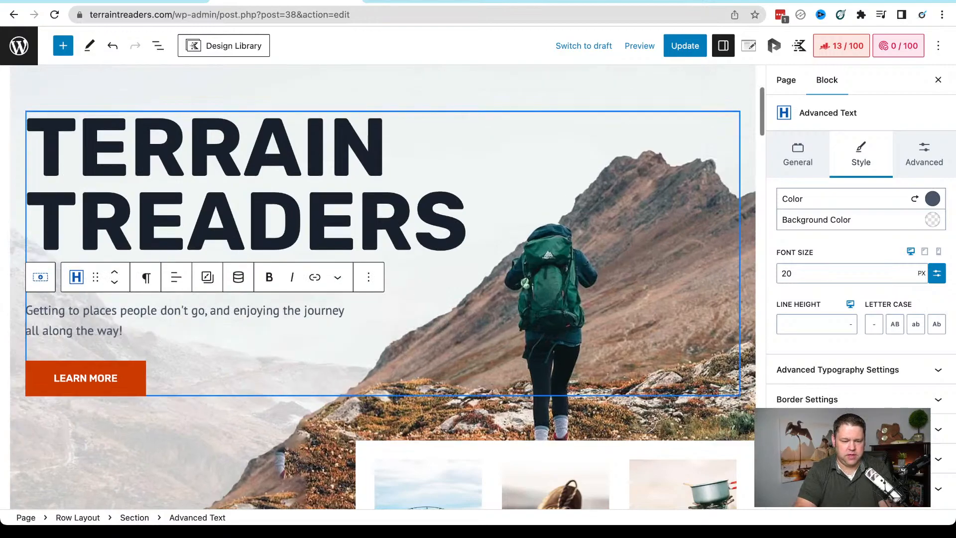
{"action": "left_click", "coordinate": [311, 331]}
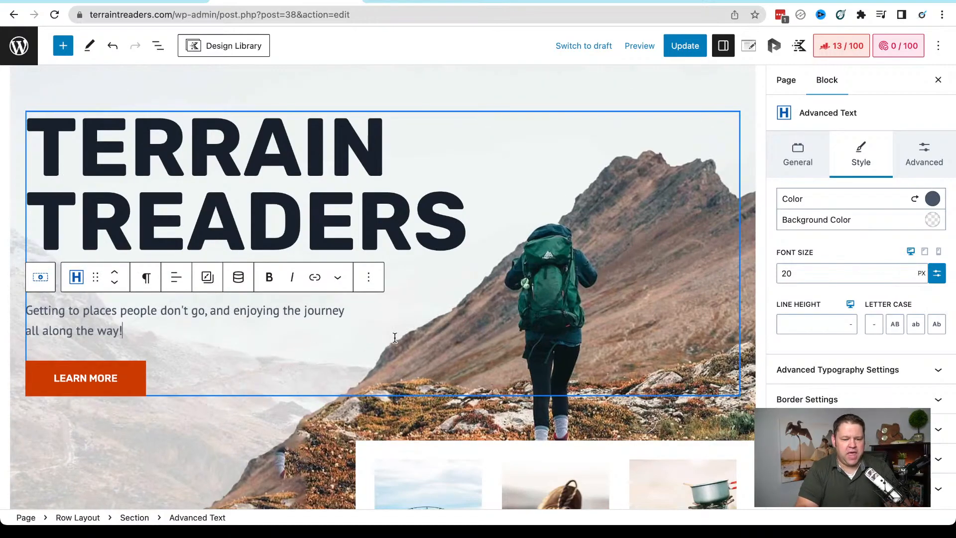
Examine the hero's Learn More button, including its link field and its style options for color, background and border
{"action": "left_click", "coordinate": [89, 379]}
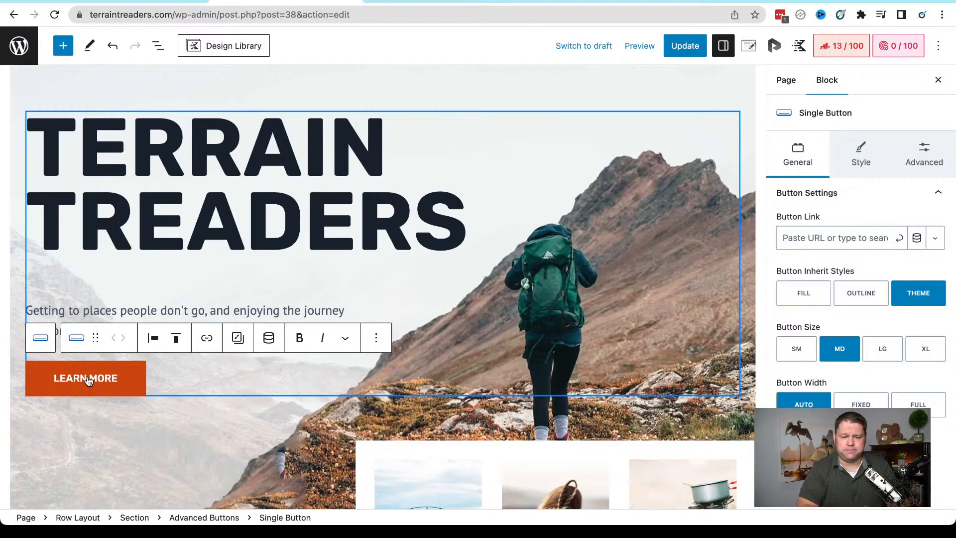
{"action": "left_click", "coordinate": [70, 394]}
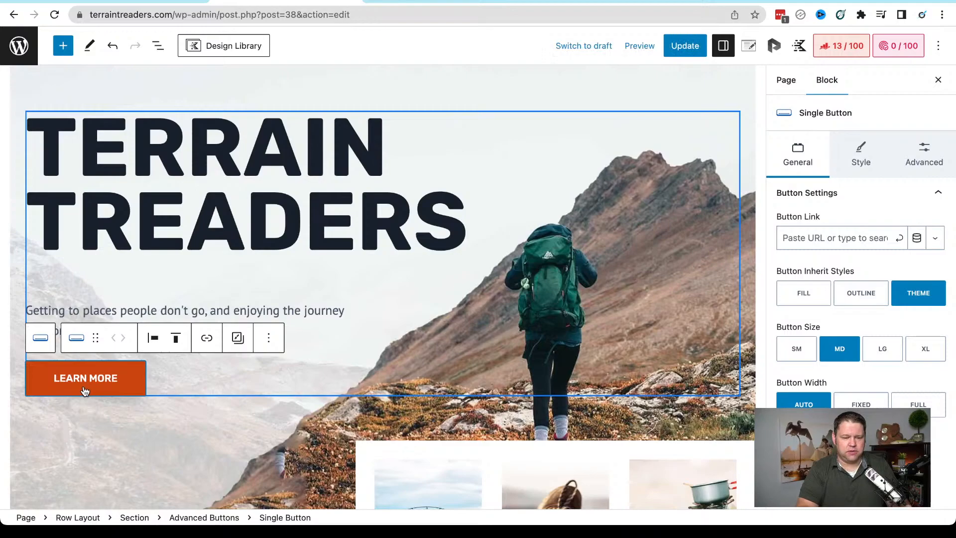
{"action": "left_click", "coordinate": [306, 320]}
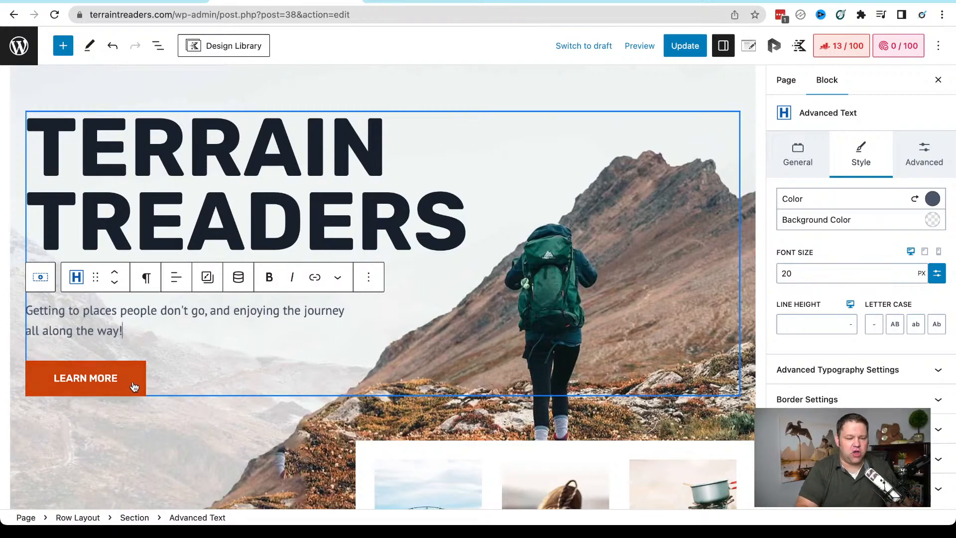
{"action": "left_click", "coordinate": [107, 387]}
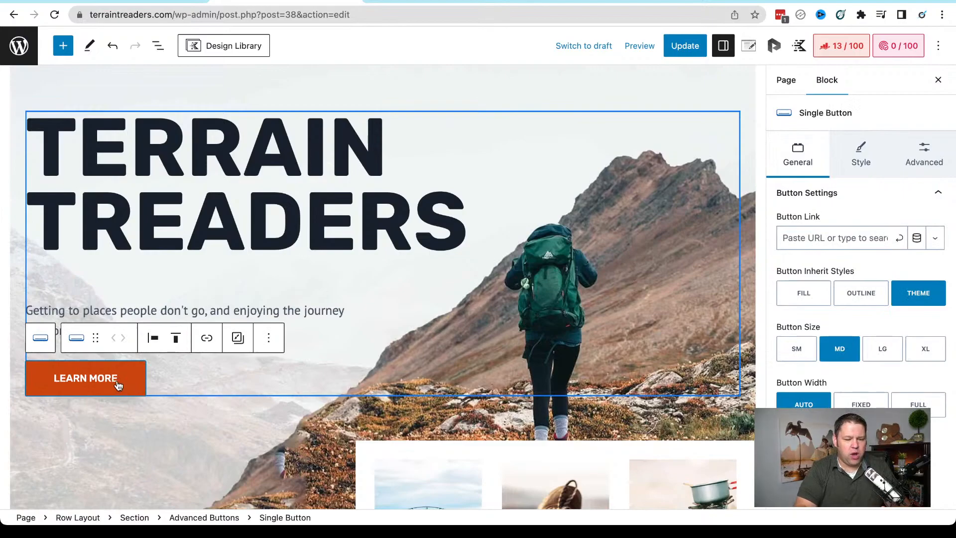
{"action": "left_click", "coordinate": [118, 386]}
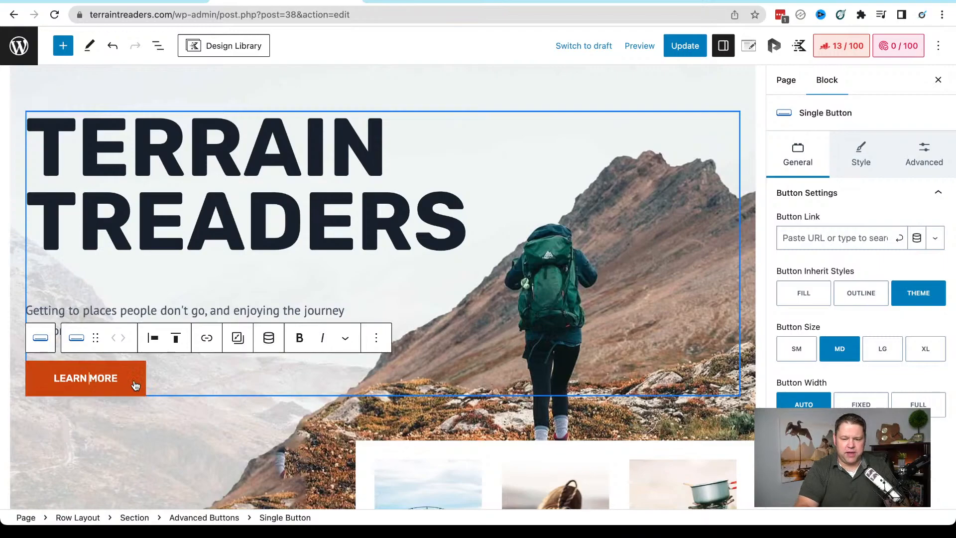
{"action": "left_click", "coordinate": [834, 238]}
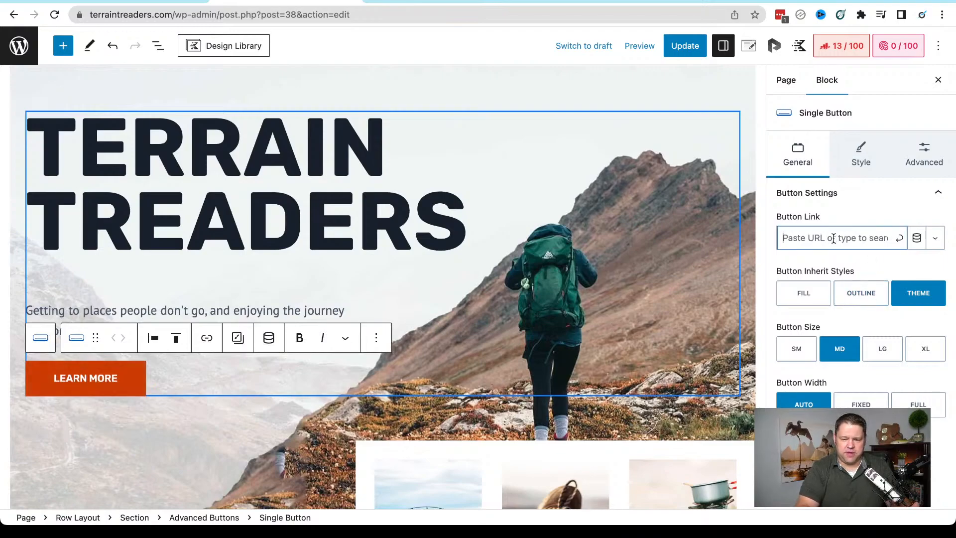
{"action": "left_click", "coordinate": [866, 162]}
{"action": "scroll", "coordinate": [811, 333], "scroll_direction": "down", "scroll_amount": 2}
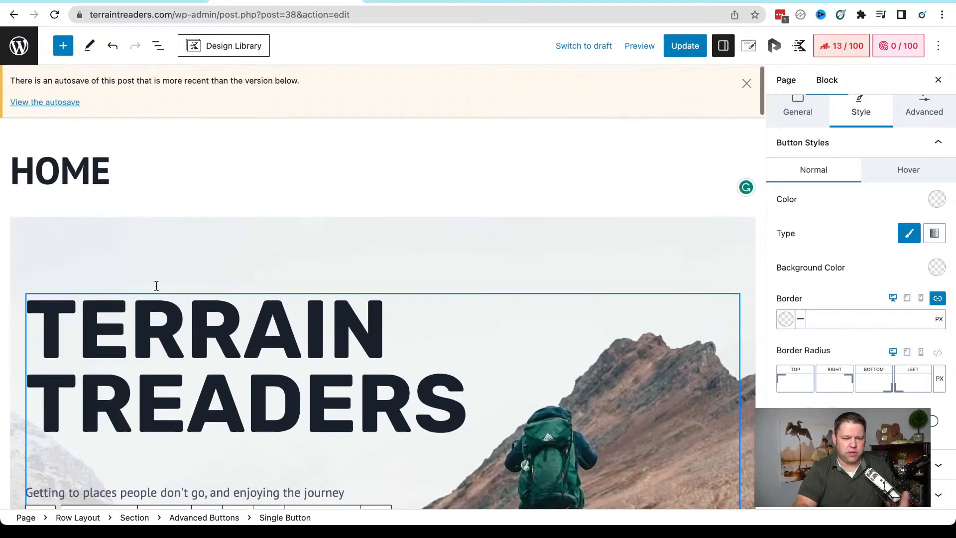
{"action": "scroll", "coordinate": [156, 284], "scroll_direction": "down", "scroll_amount": 4}
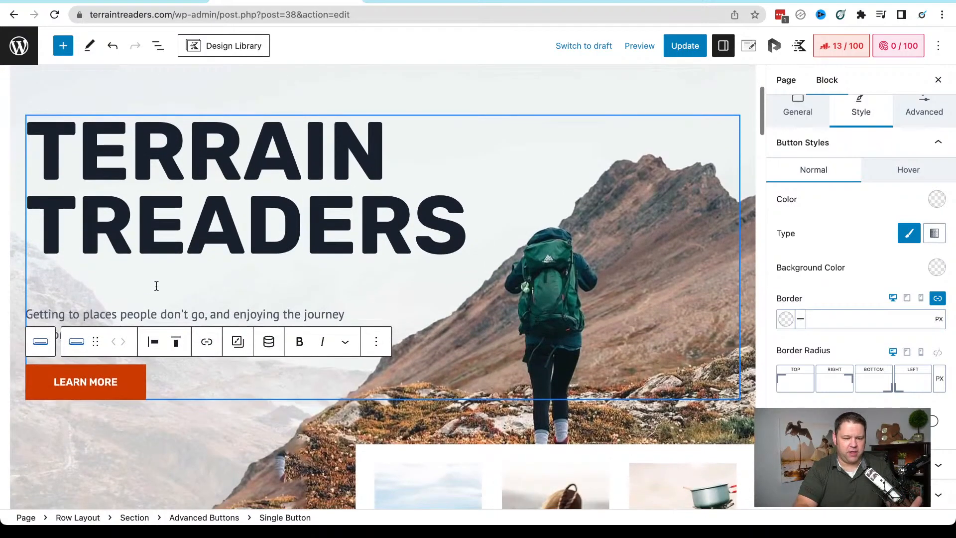
Change the hero button's label from Learn More to "START HERE!"
{"action": "left_click", "coordinate": [126, 388]}
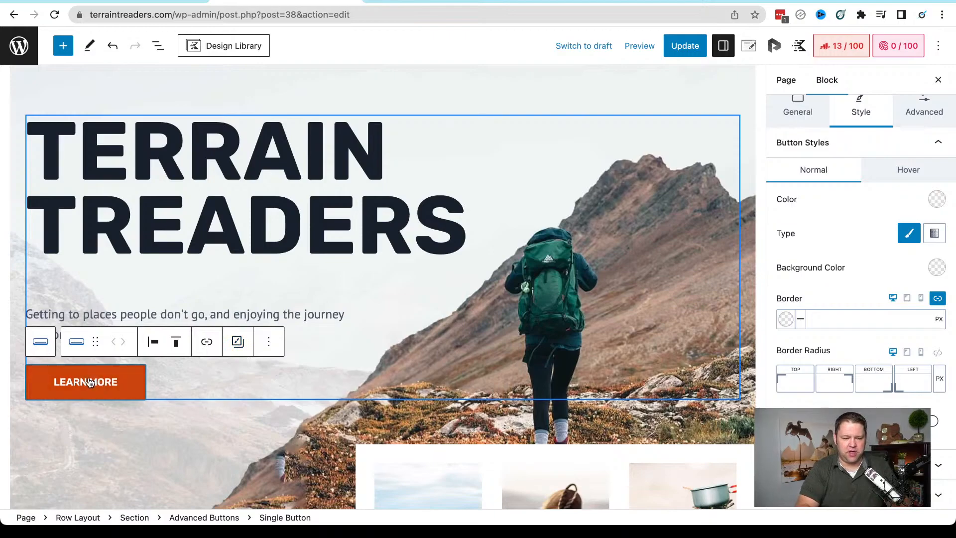
{"action": "left_click", "coordinate": [112, 387]}
{"action": "left_click_drag", "start_coordinate": [113, 386], "coordinate": [57, 386]}
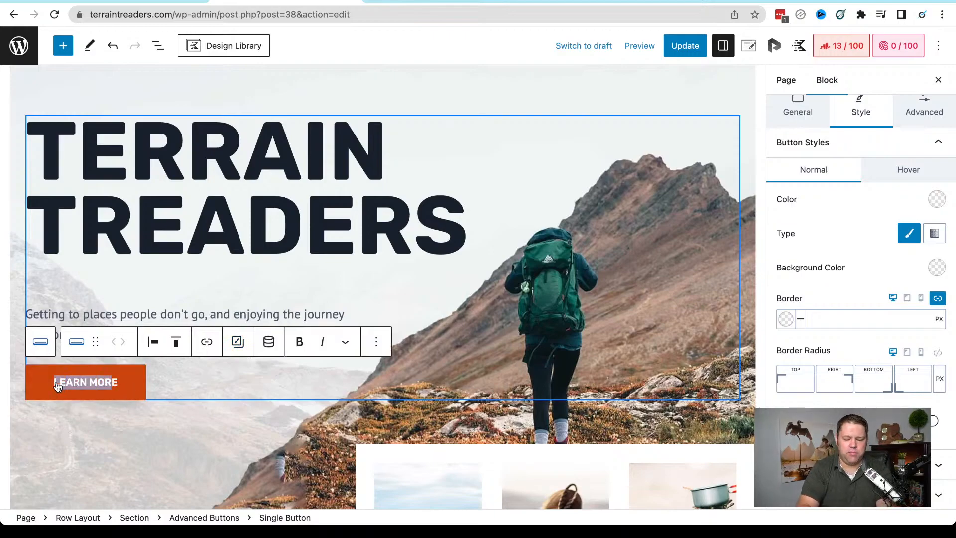
{"action": "type", "text": "START HERE"}
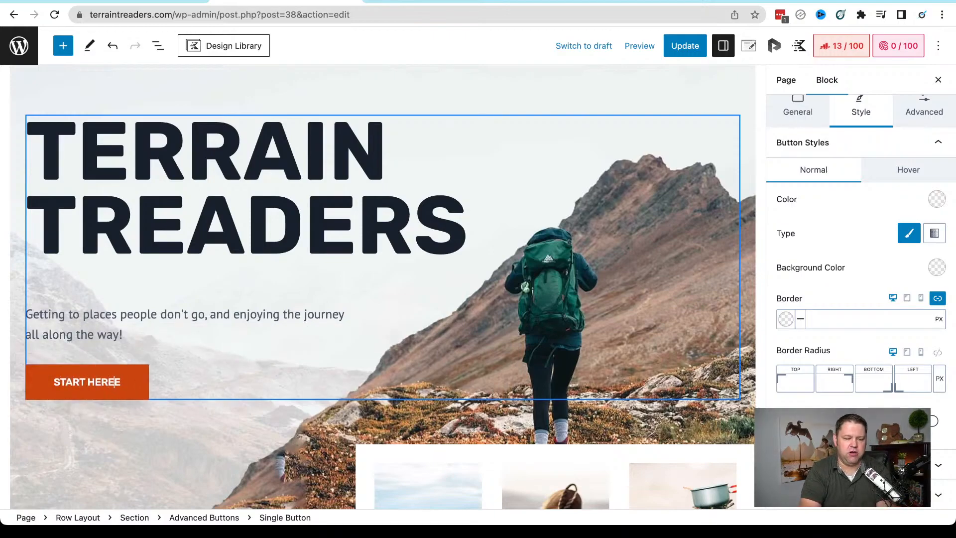
{"action": "type", "text": "!"}
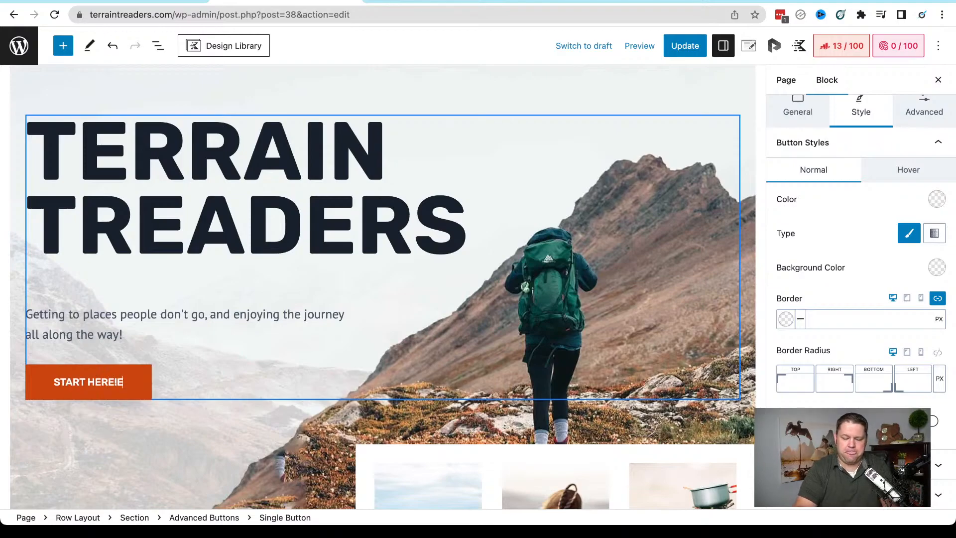
{"action": "key", "text": "BackSpace"}
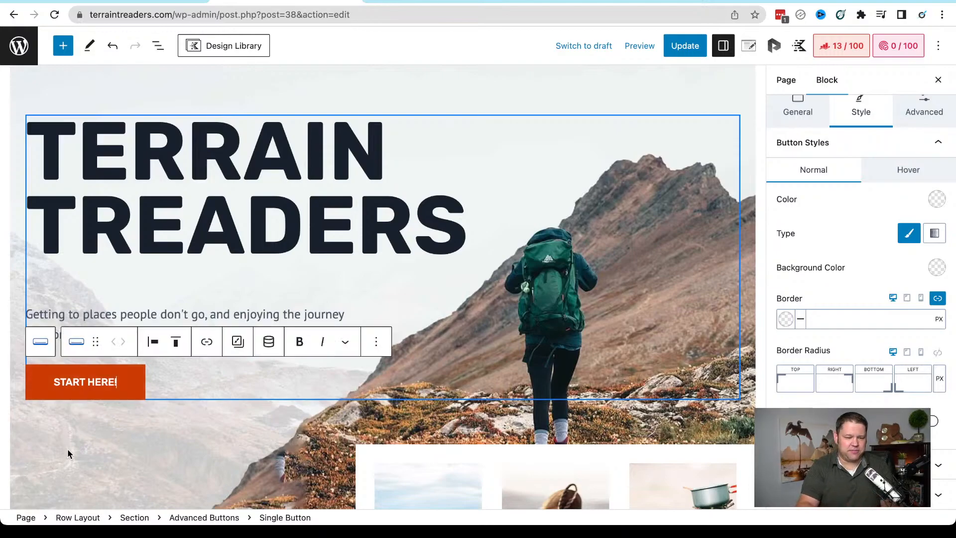
{"action": "left_click", "coordinate": [91, 317]}
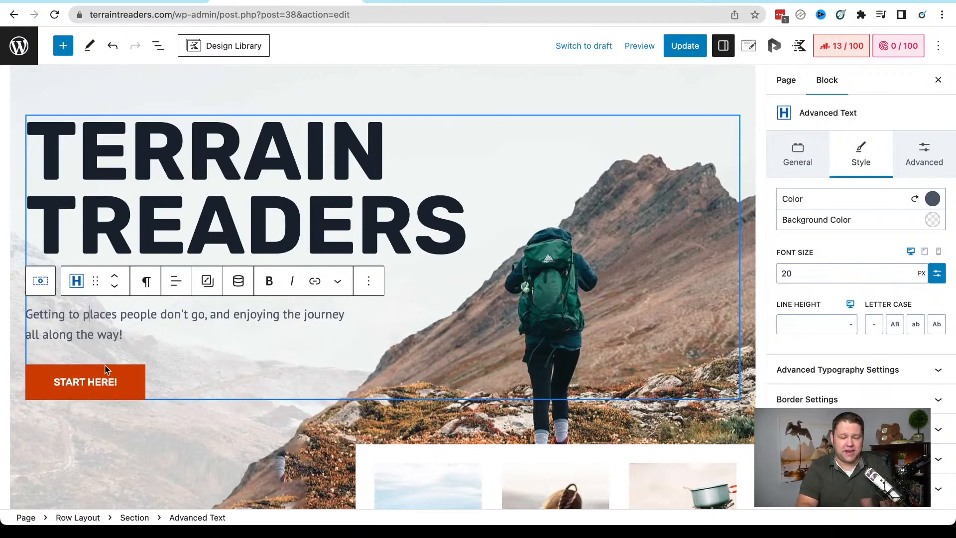
Examine the hero's START HERE! button, including its link field and general settings, and the row layout that contains it
{"action": "left_click", "coordinate": [121, 394]}
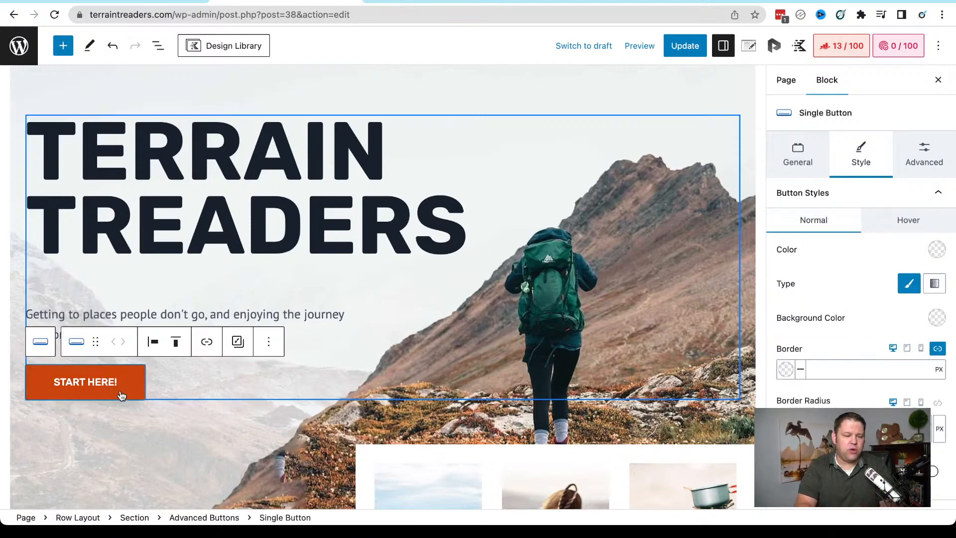
{"action": "left_click", "coordinate": [801, 169]}
{"action": "left_click", "coordinate": [836, 250]}
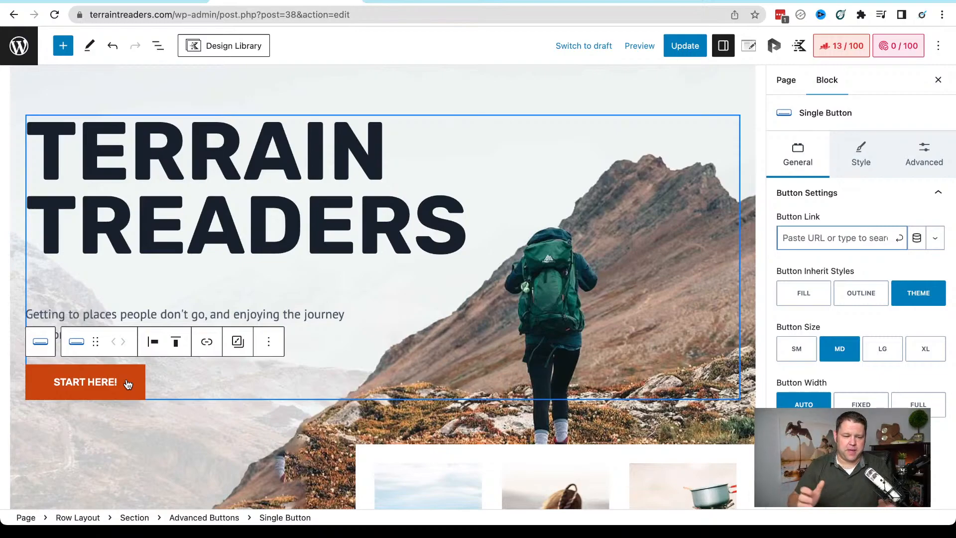
{"action": "scroll", "coordinate": [220, 426], "scroll_direction": "down", "scroll_amount": 1}
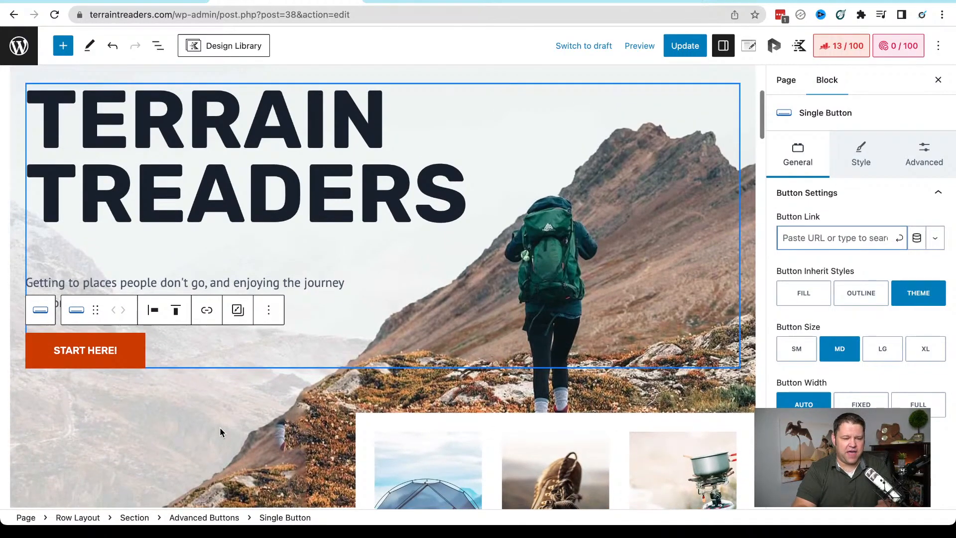
{"action": "left_click", "coordinate": [219, 432]}
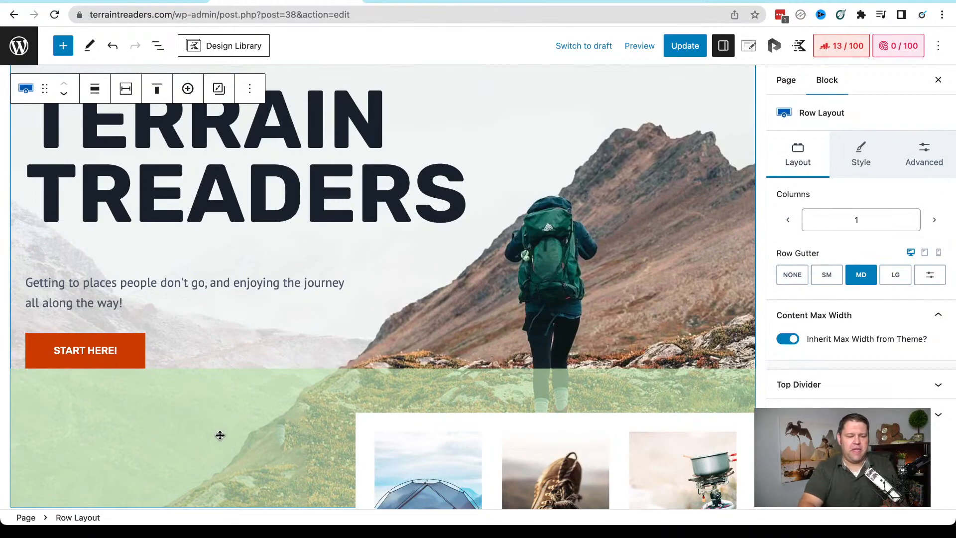
{"action": "left_click", "coordinate": [106, 363]}
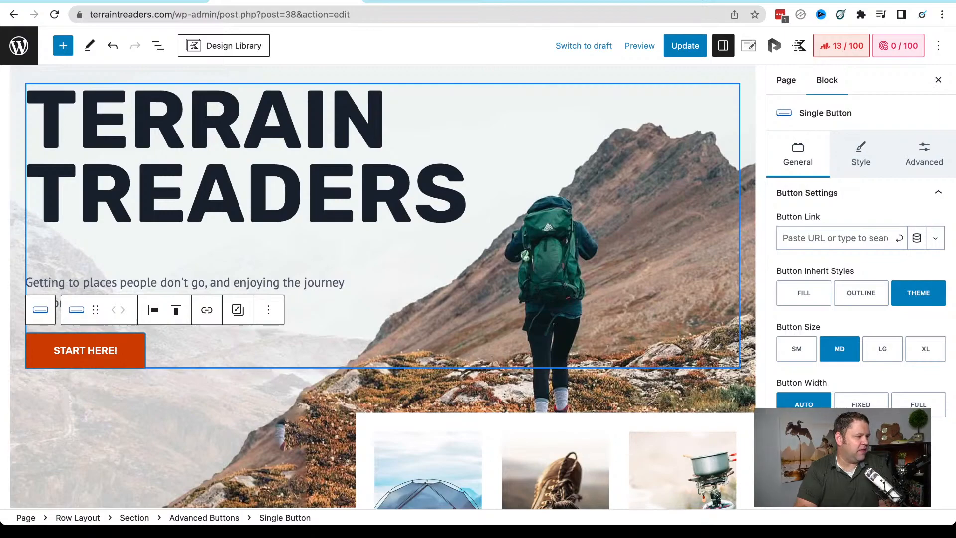
{"action": "left_click", "coordinate": [129, 452]}
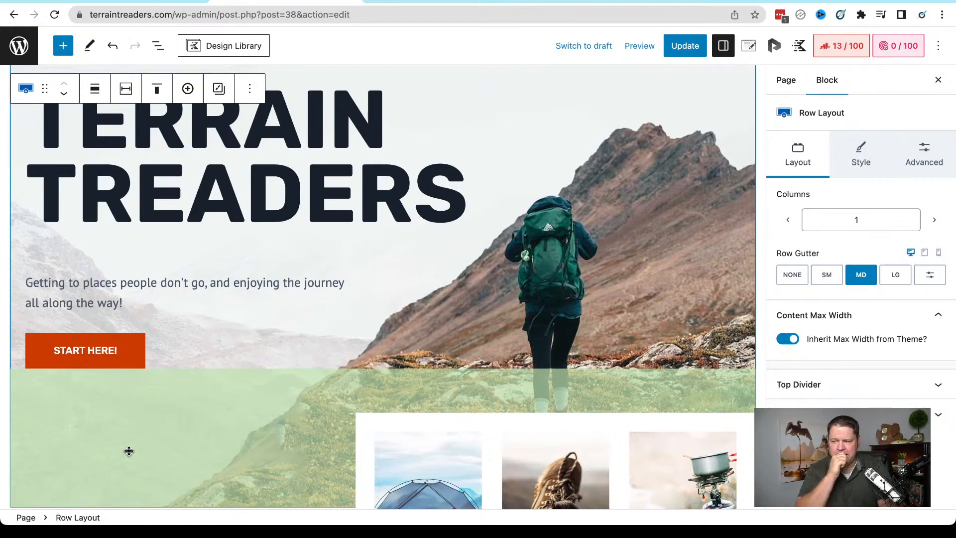
Examine the Best Sellers, Staff Picks and Hike Favorites image cards below the hero and their section blocks
{"action": "scroll", "coordinate": [129, 450], "scroll_direction": "down", "scroll_amount": 2}
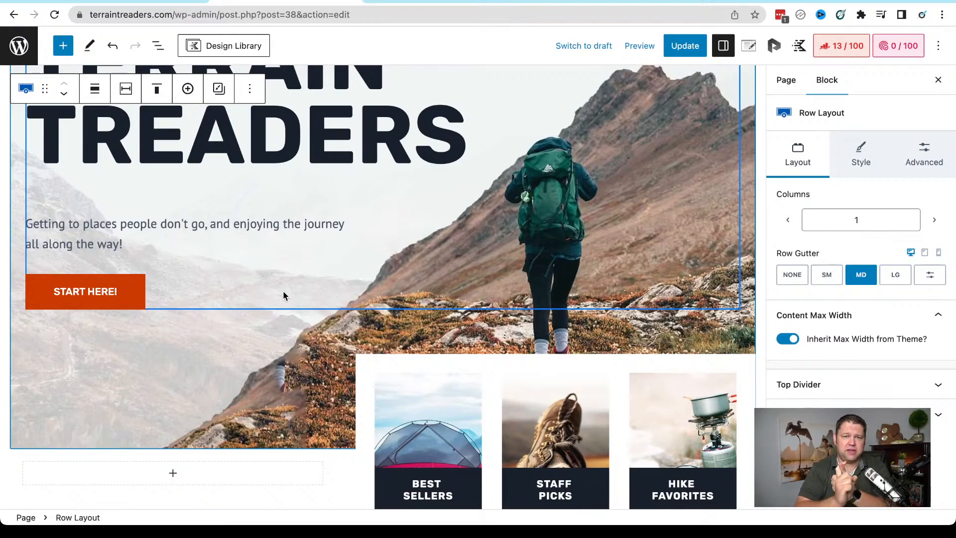
{"action": "scroll", "coordinate": [283, 296], "scroll_direction": "down", "scroll_amount": 5}
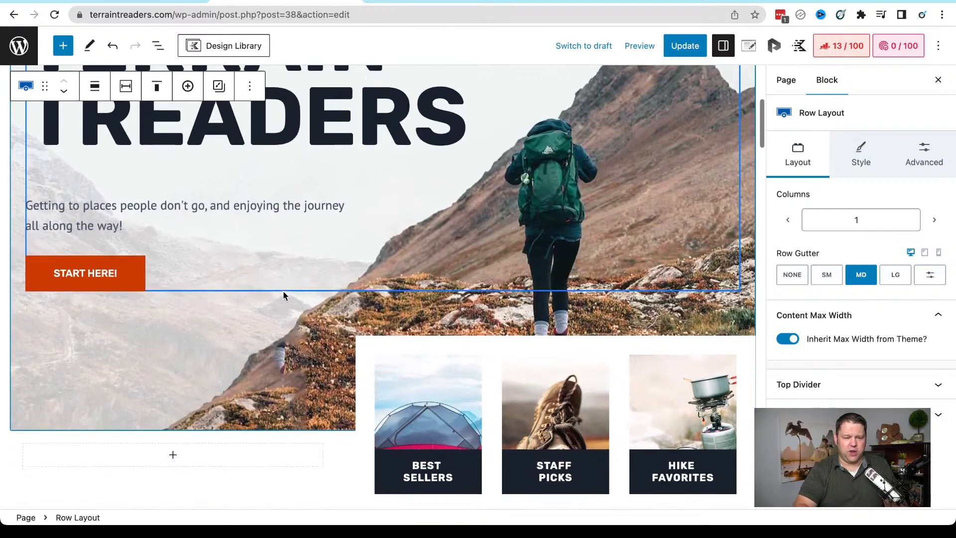
{"action": "scroll", "coordinate": [283, 295], "scroll_direction": "up", "scroll_amount": 2}
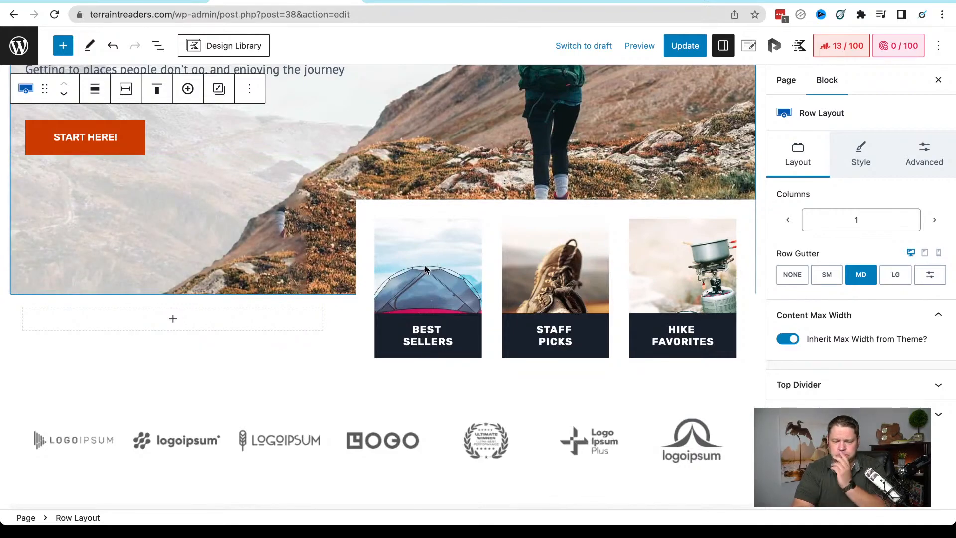
{"action": "left_click", "coordinate": [454, 291]}
{"action": "left_click", "coordinate": [555, 299]}
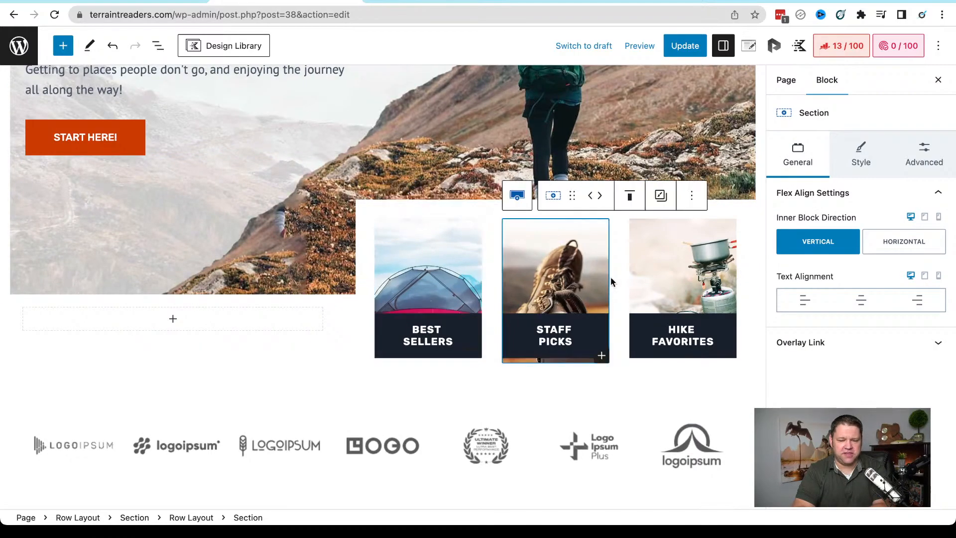
{"action": "left_click", "coordinate": [692, 281]}
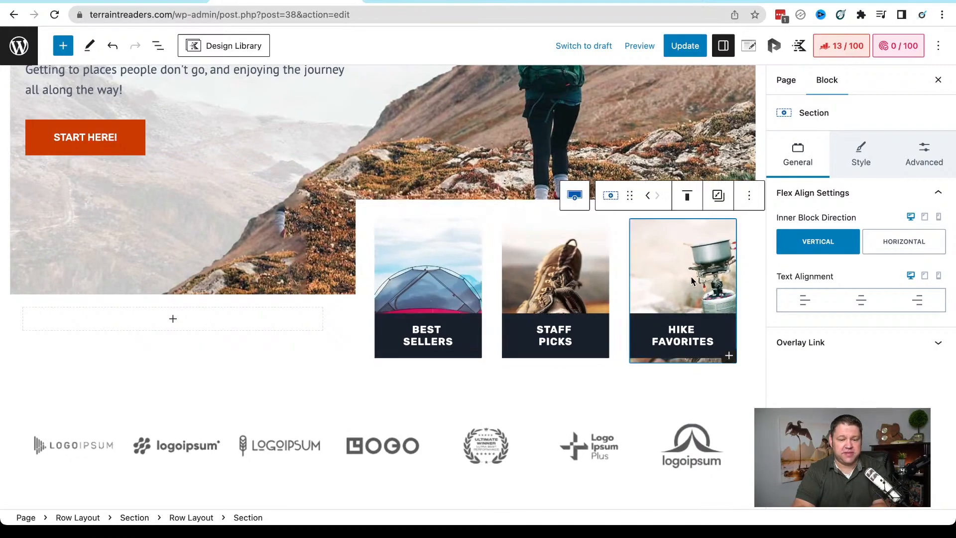
{"action": "left_click", "coordinate": [438, 262]}
{"action": "left_click", "coordinate": [605, 285]}
{"action": "left_click", "coordinate": [668, 285]}
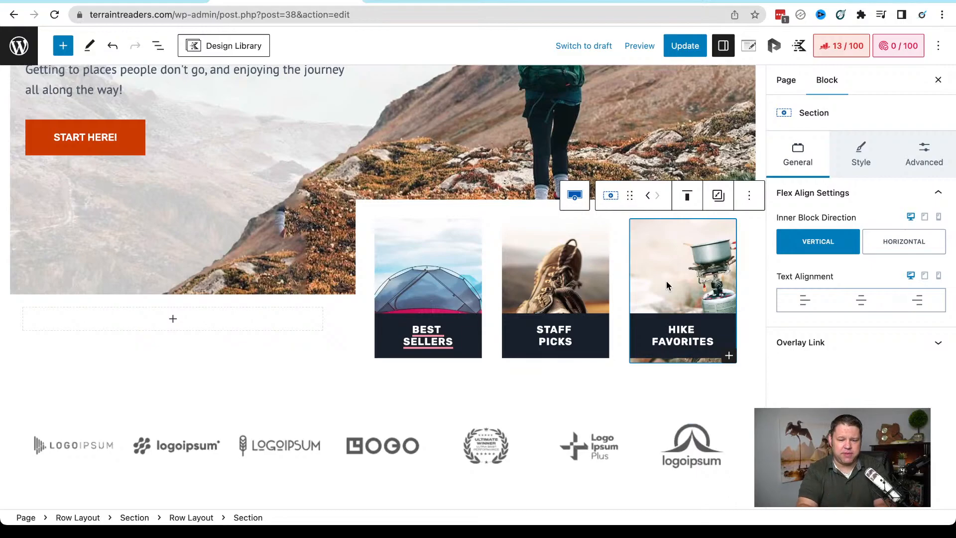
Change the Hike Favorites card's label to "OUR FAVORITE GEAR"
{"action": "left_click", "coordinate": [676, 339]}
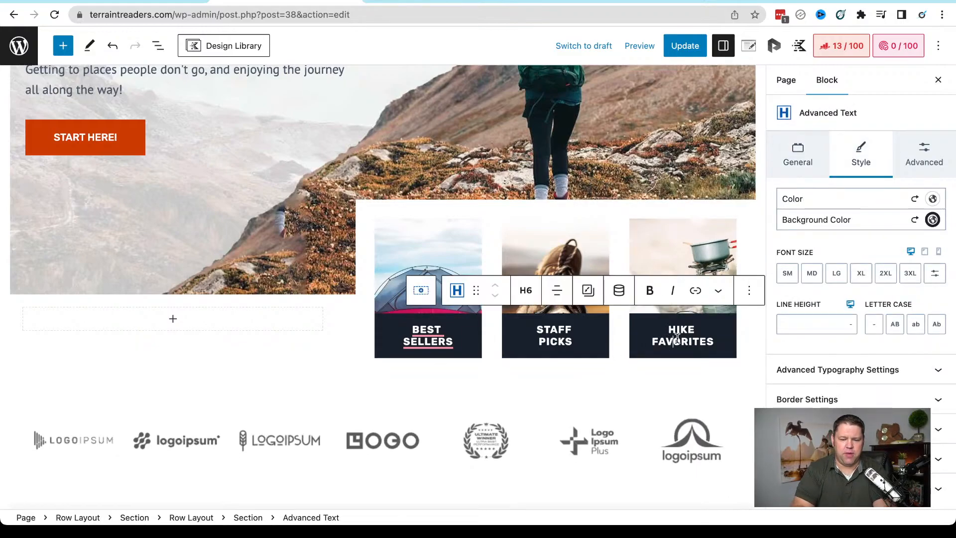
{"action": "left_click_drag", "start_coordinate": [667, 326], "coordinate": [718, 343]}
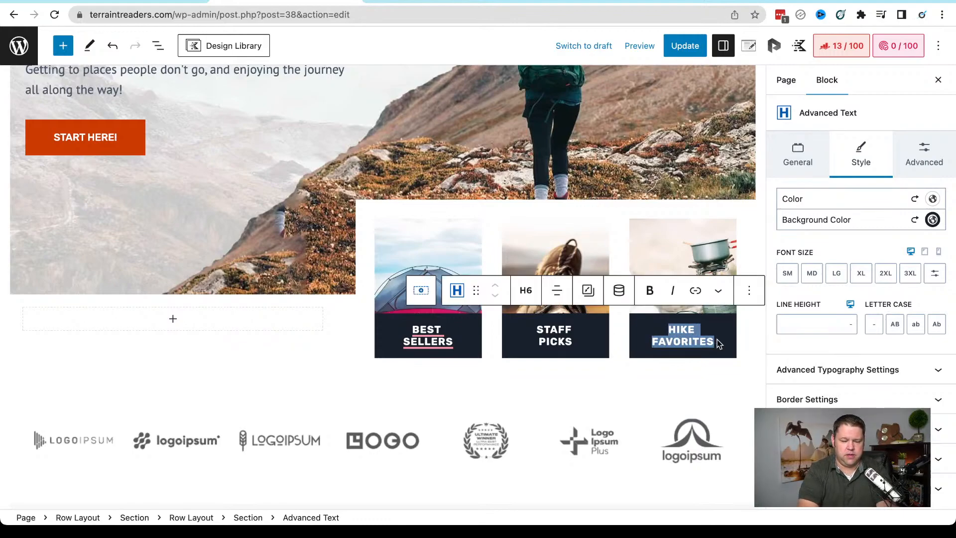
{"action": "type", "text": "OUR F"}
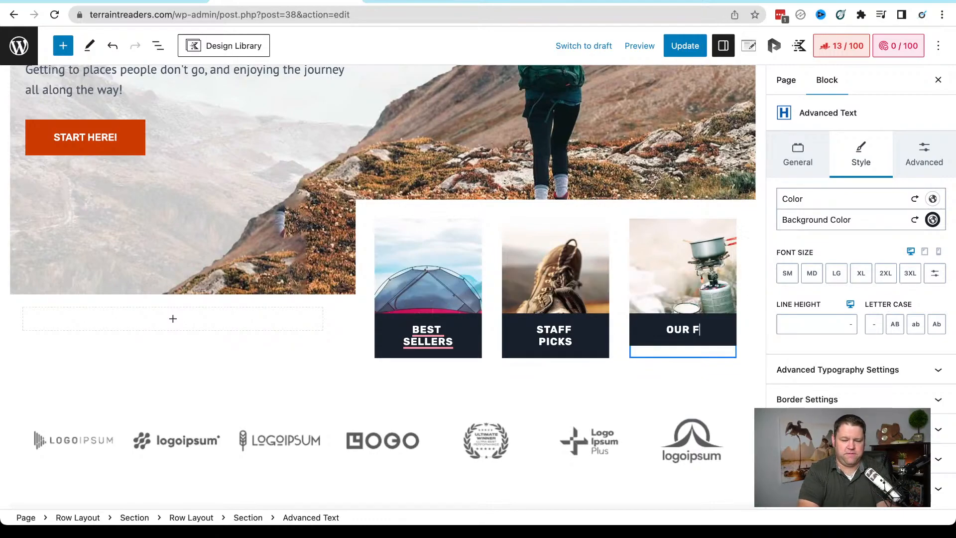
{"action": "type", "text": "AVORITE GEAR"}
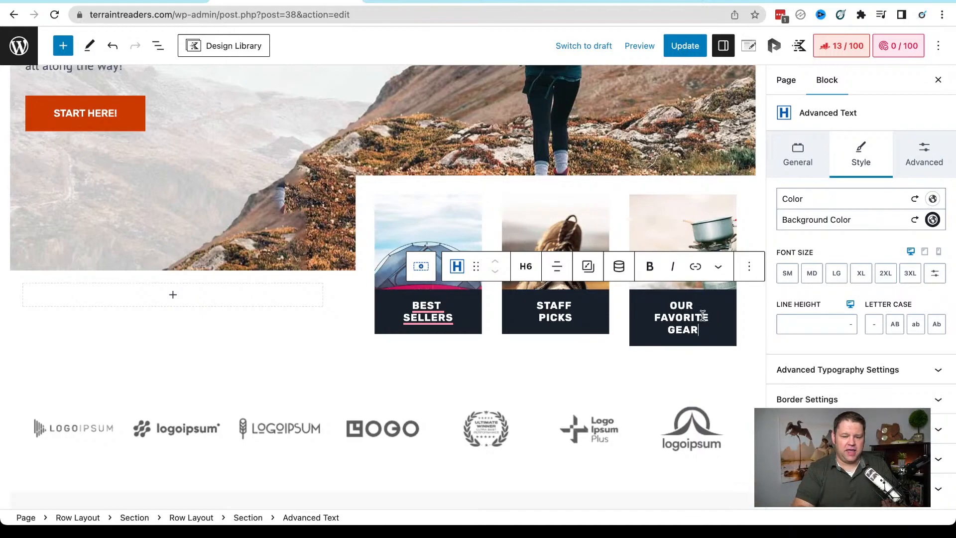
{"action": "left_click", "coordinate": [684, 232]}
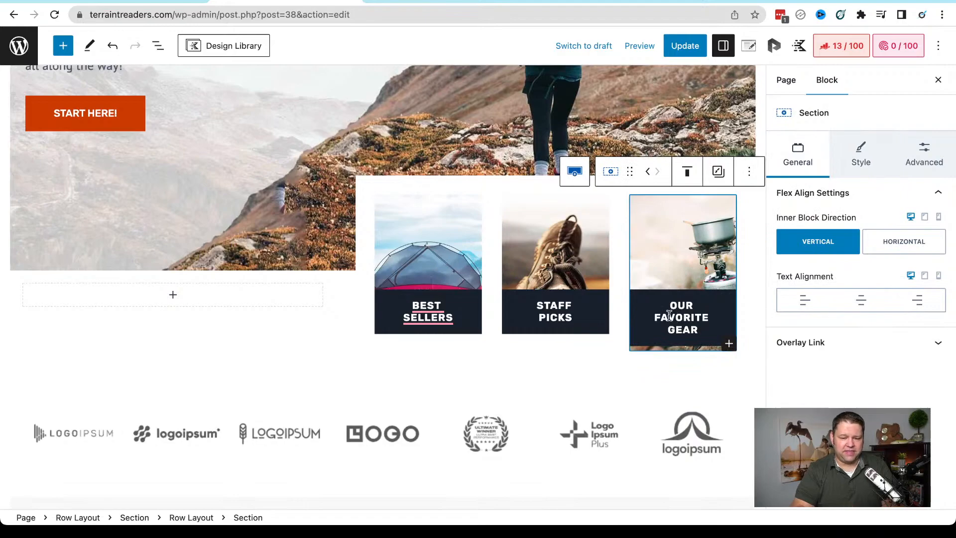
{"action": "left_click", "coordinate": [555, 258]}
{"action": "left_click", "coordinate": [555, 317]}
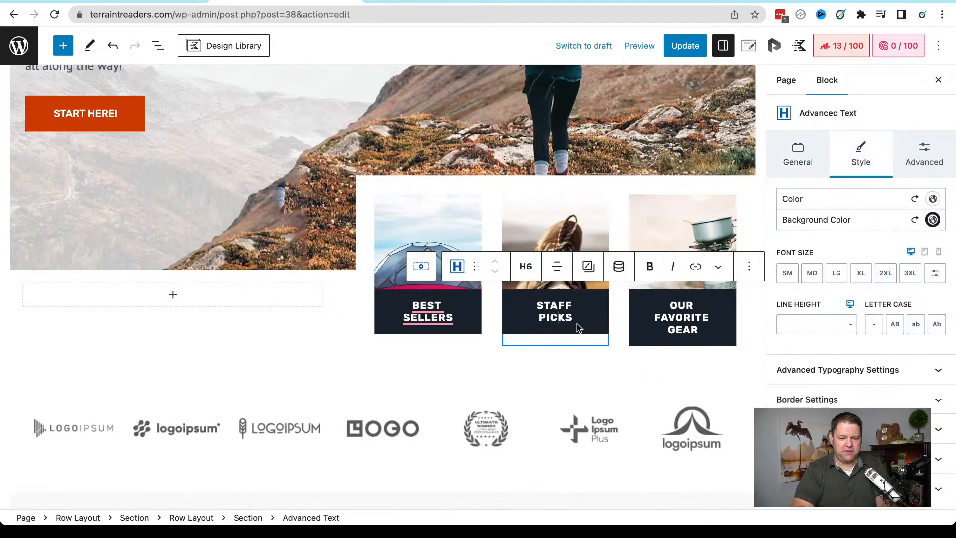
{"action": "left_click_drag", "start_coordinate": [575, 321], "coordinate": [527, 307]}
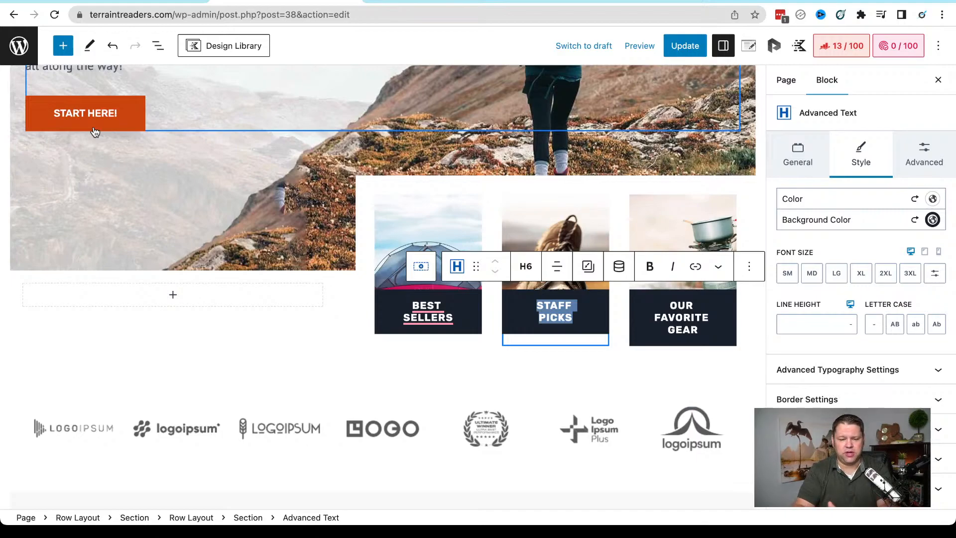
Change the Best Sellers card's label to "OFF-ROAD ESSENTIALS"
{"action": "left_click_drag", "start_coordinate": [408, 304], "coordinate": [466, 317]}
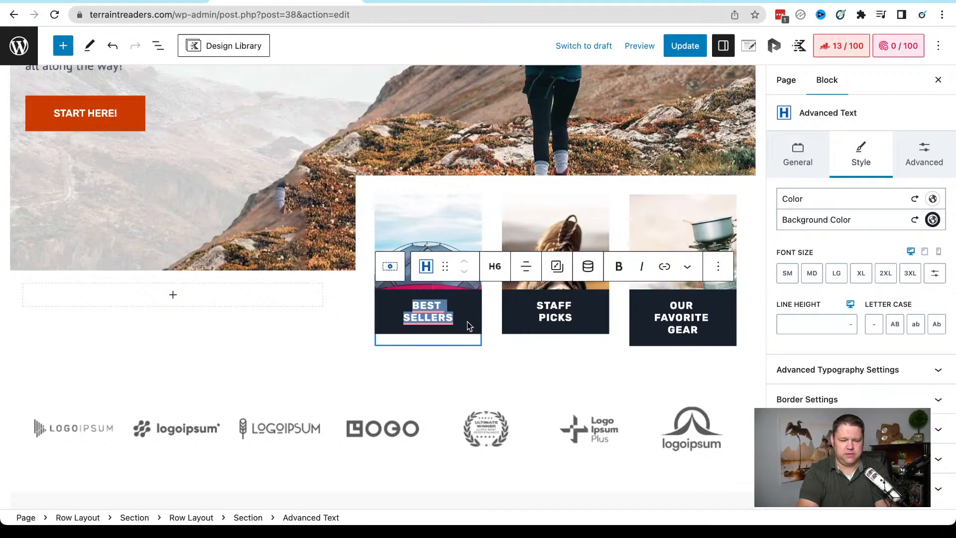
{"action": "type", "text": "OFF-"}
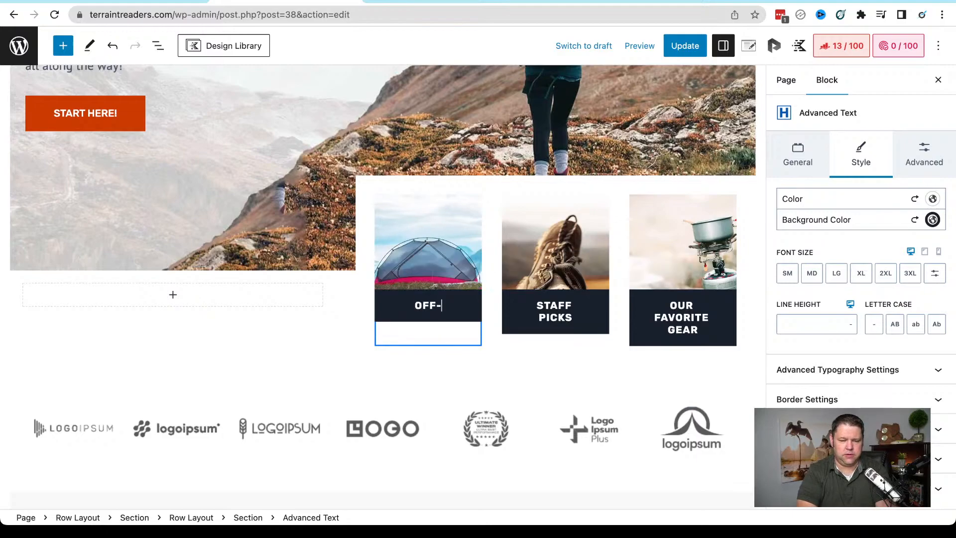
{"action": "type", "text": "ROAD "}
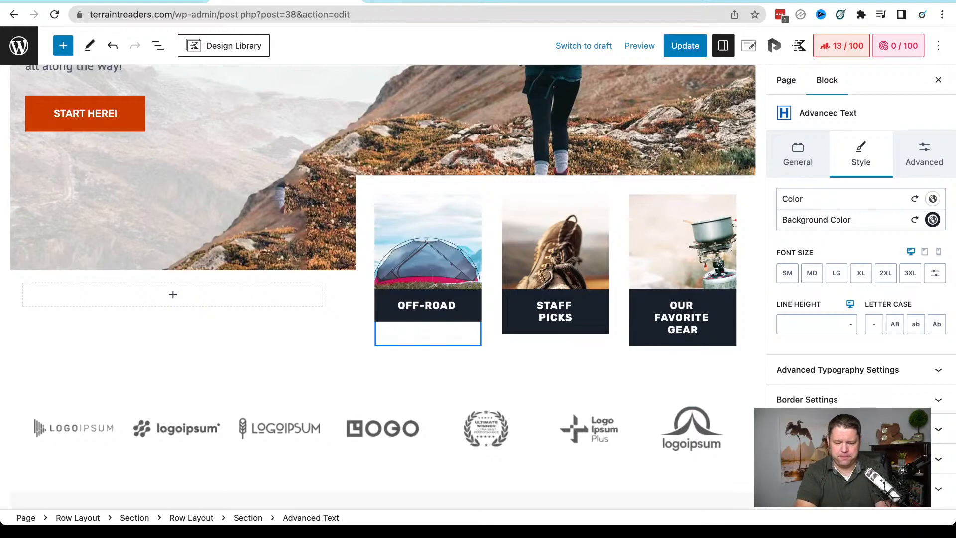
{"action": "type", "text": "ESSEN"}
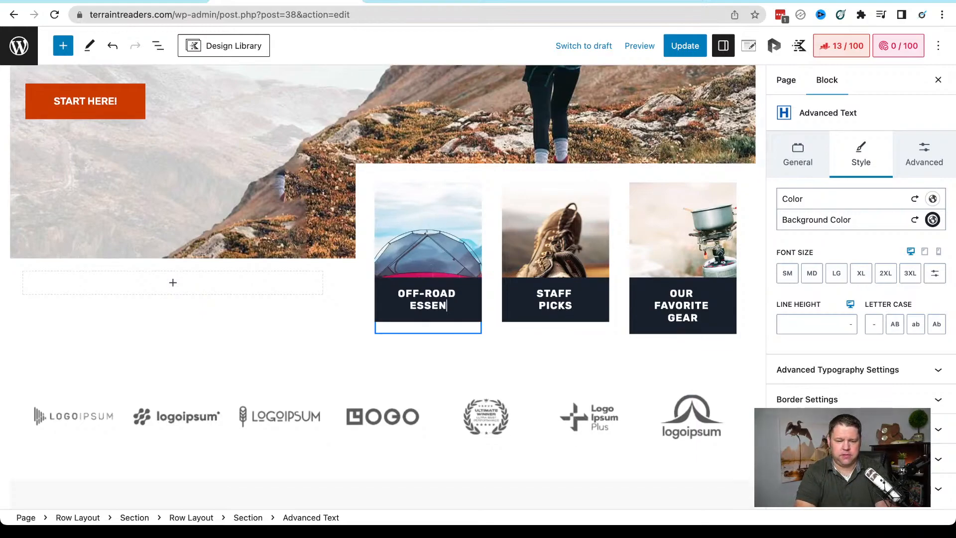
{"action": "type", "text": "TIAL"}
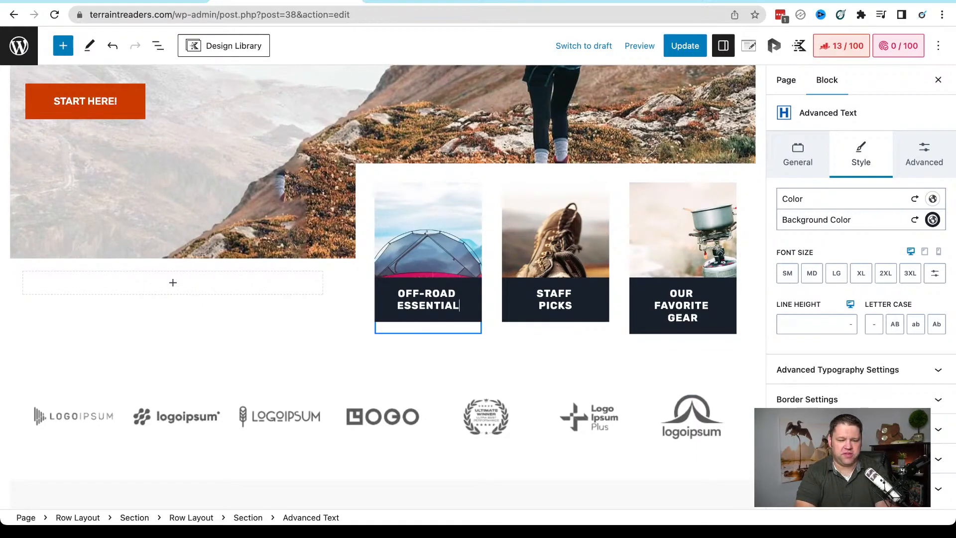
{"action": "type", "text": "S"}
{"action": "key", "text": "BackSpace"}
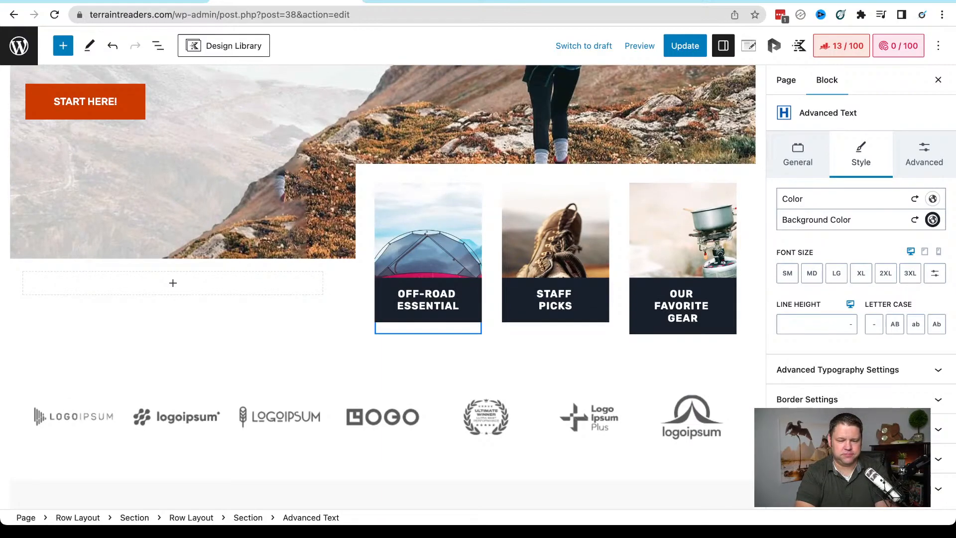
{"action": "type", "text": "S"}
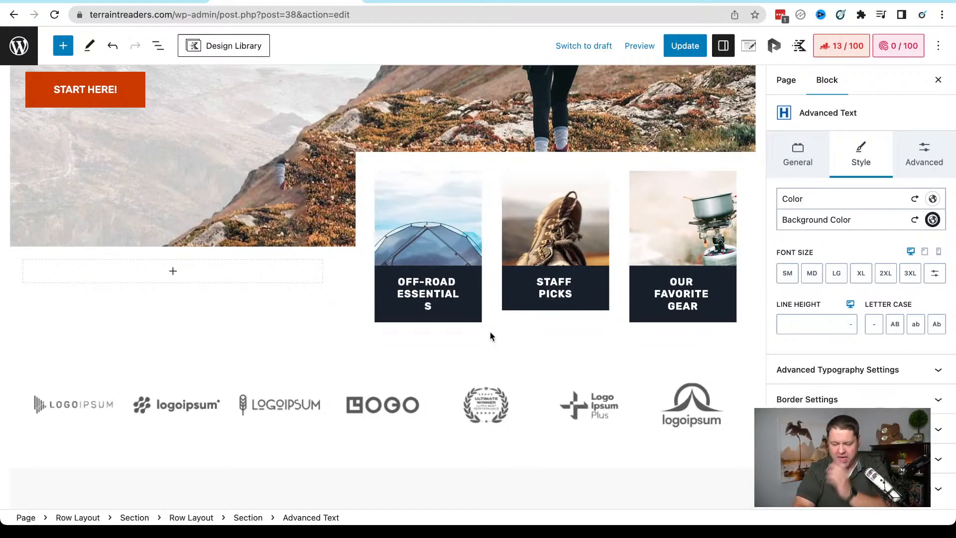
{"action": "left_click", "coordinate": [505, 204]}
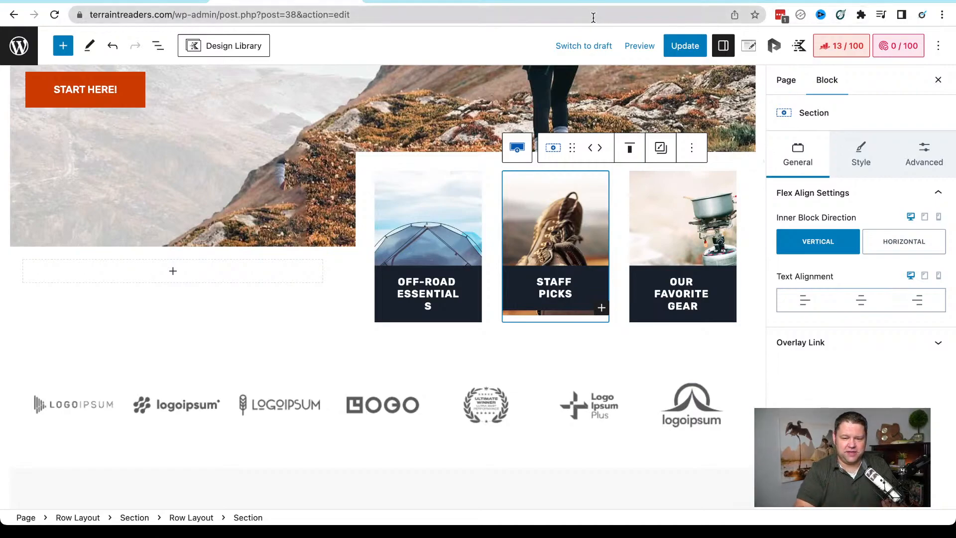
Preview the homepage in a new tab, check how the three card labels wrap, and return to the editor
{"action": "left_click", "coordinate": [639, 46]}
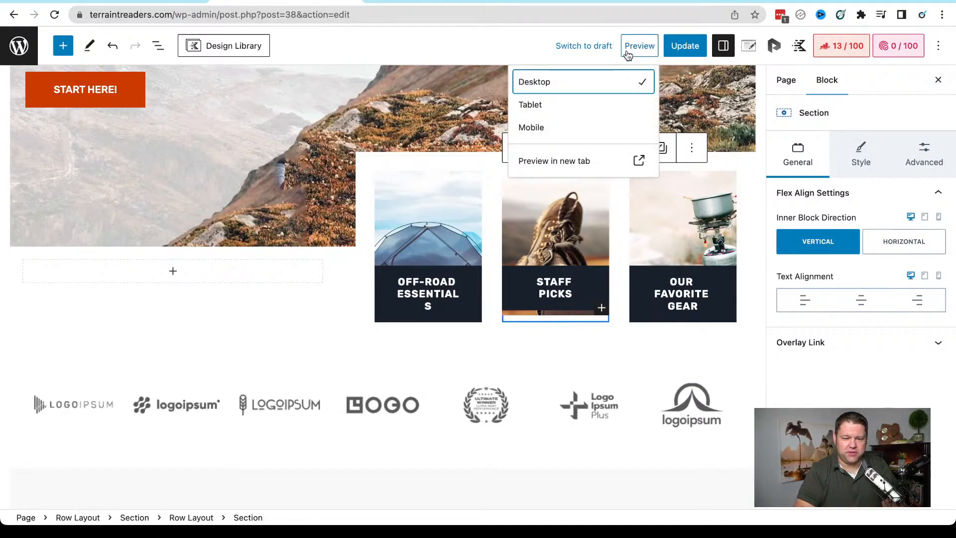
{"action": "left_click", "coordinate": [535, 163]}
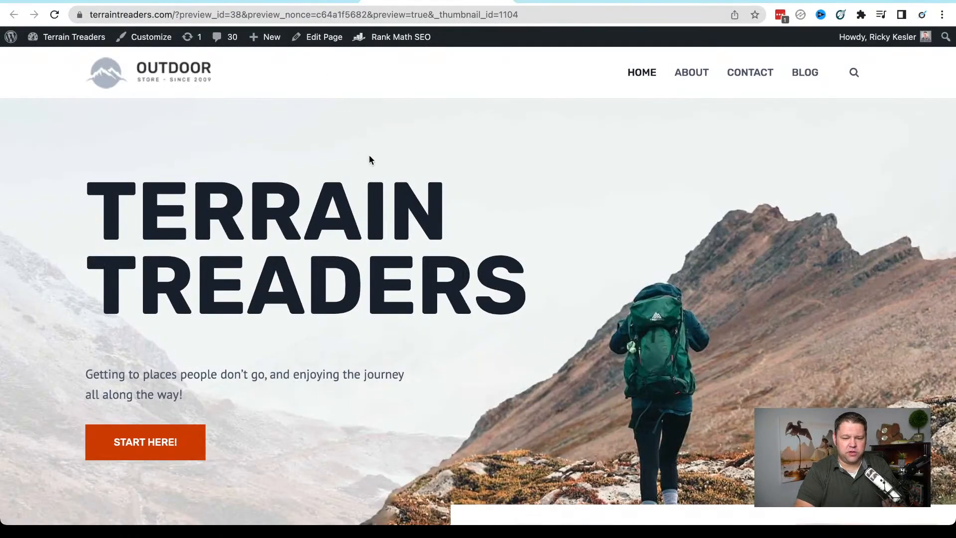
{"action": "scroll", "coordinate": [421, 213], "scroll_direction": "down", "scroll_amount": 9}
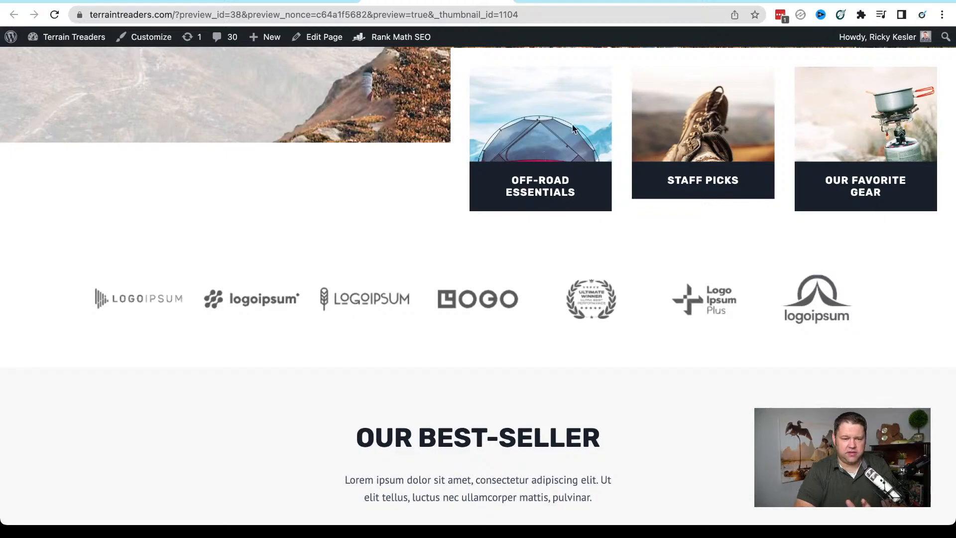
{"action": "left_click", "coordinate": [317, 2]}
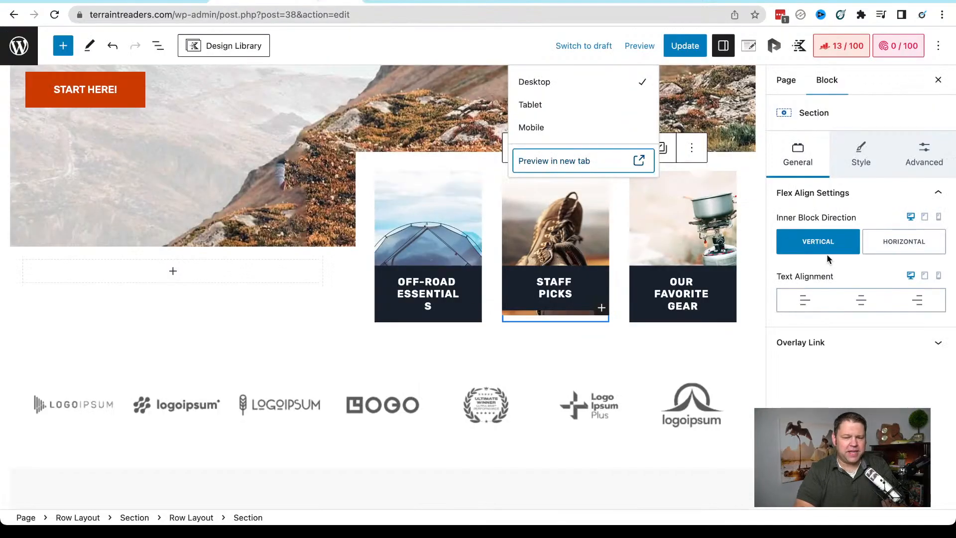
Examine the three cards and their labels in the mobile and tablet views of the editor
{"action": "left_click", "coordinate": [938, 217]}
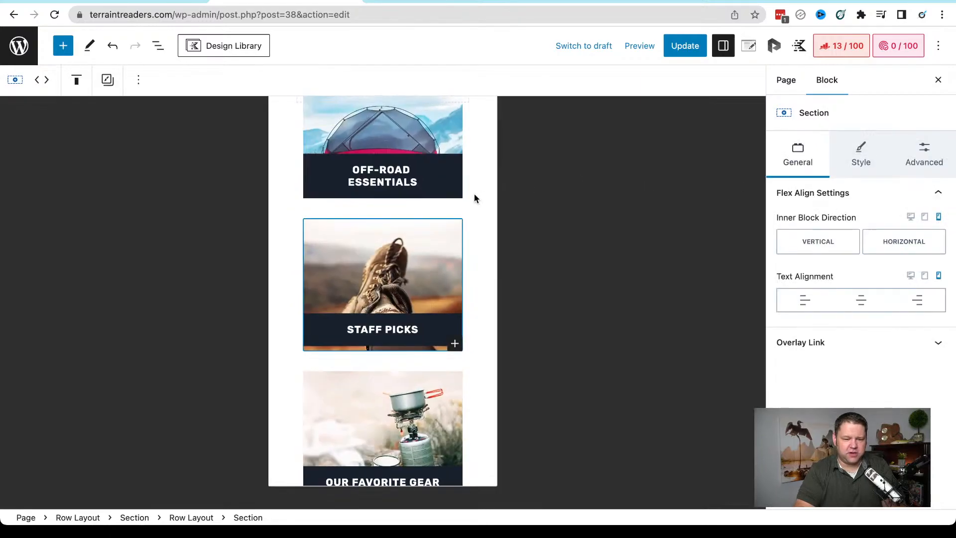
{"action": "scroll", "coordinate": [425, 197], "scroll_direction": "up", "scroll_amount": 5}
{"action": "scroll", "coordinate": [425, 198], "scroll_direction": "down", "scroll_amount": 6}
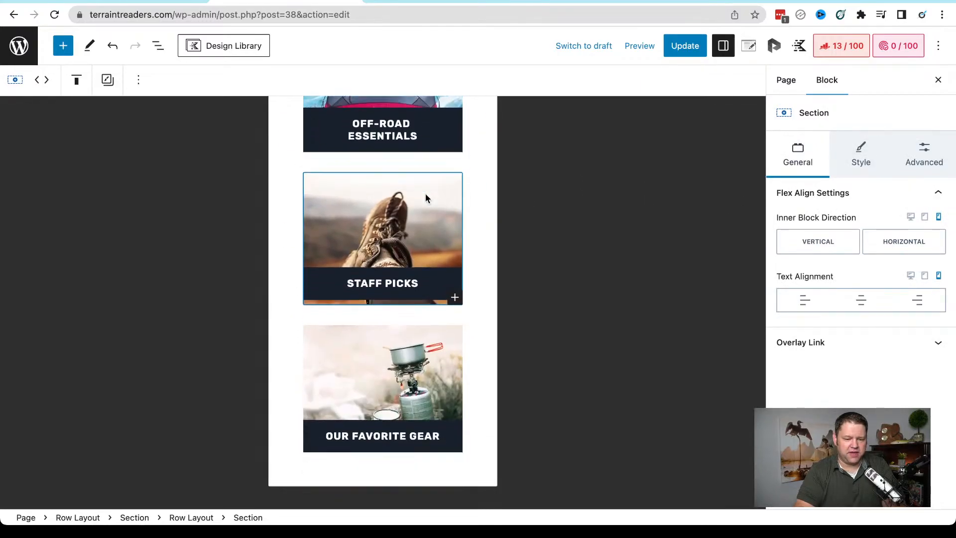
{"action": "scroll", "coordinate": [425, 197], "scroll_direction": "down", "scroll_amount": 2}
{"action": "scroll", "coordinate": [425, 198], "scroll_direction": "up", "scroll_amount": 5}
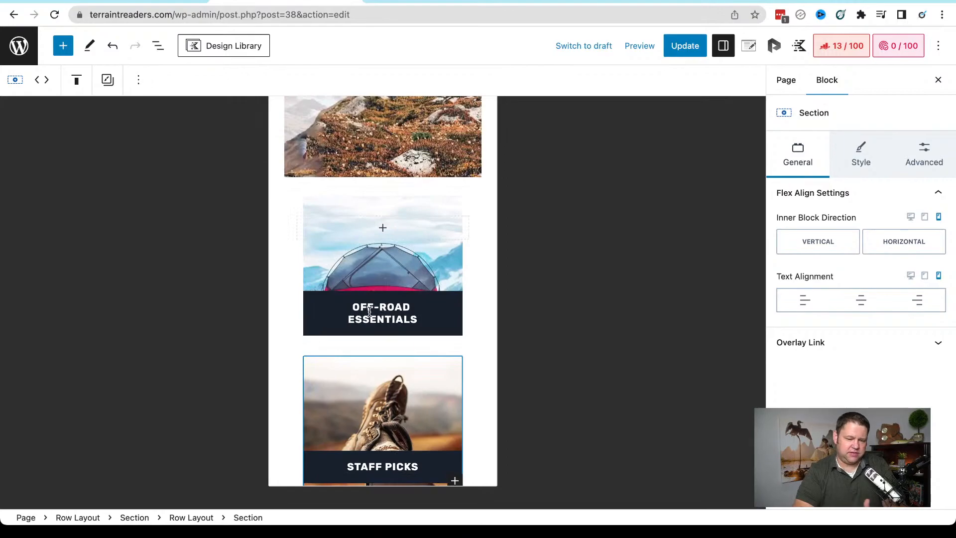
{"action": "left_click", "coordinate": [925, 218]}
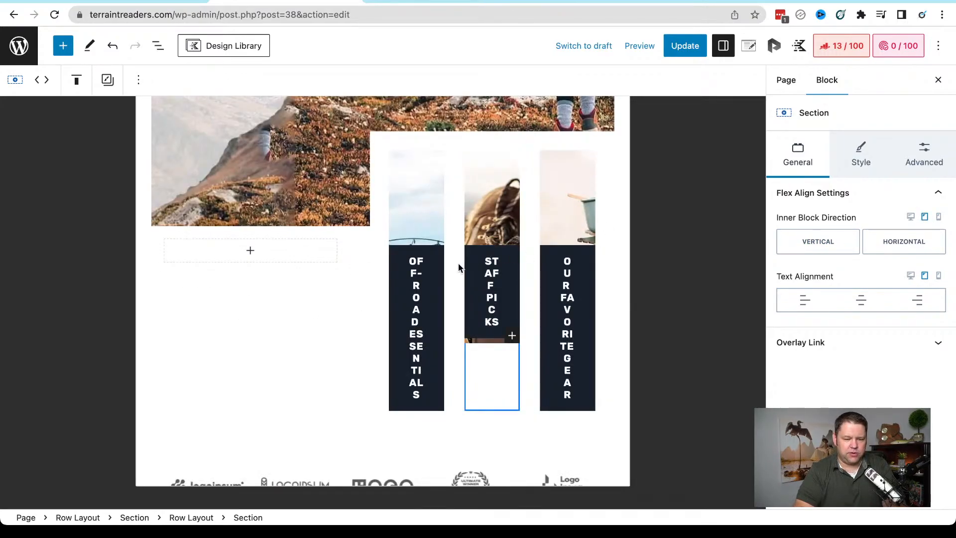
Set the Off-Road Essentials card's inner block direction to vertical for tablet and check the three cards
{"action": "left_click", "coordinate": [409, 215]}
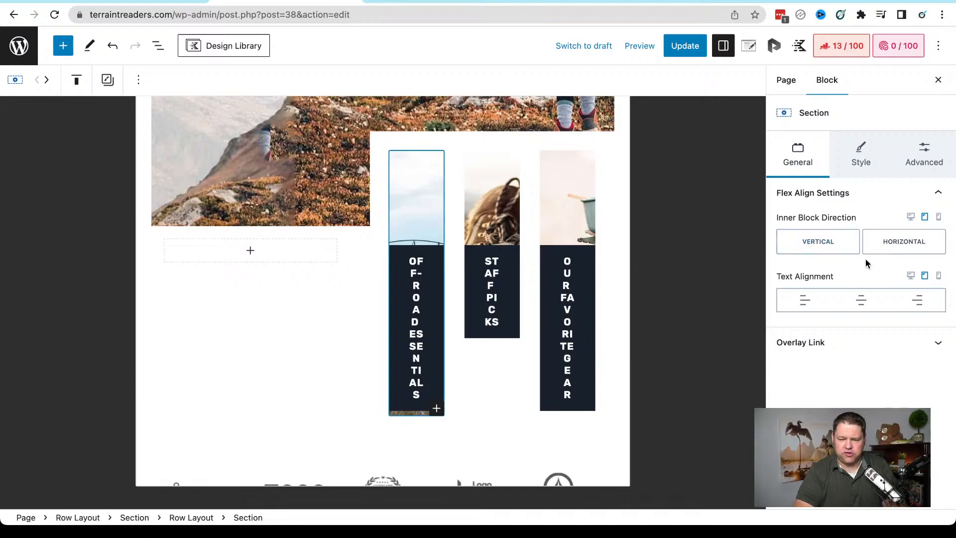
{"action": "left_click", "coordinate": [905, 251]}
{"action": "left_click", "coordinate": [824, 241]}
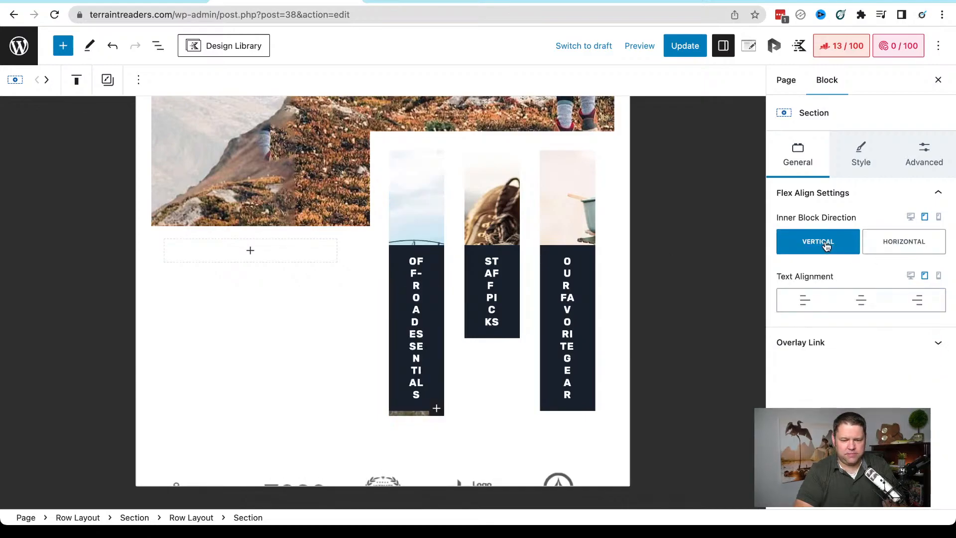
{"action": "left_click", "coordinate": [414, 201]}
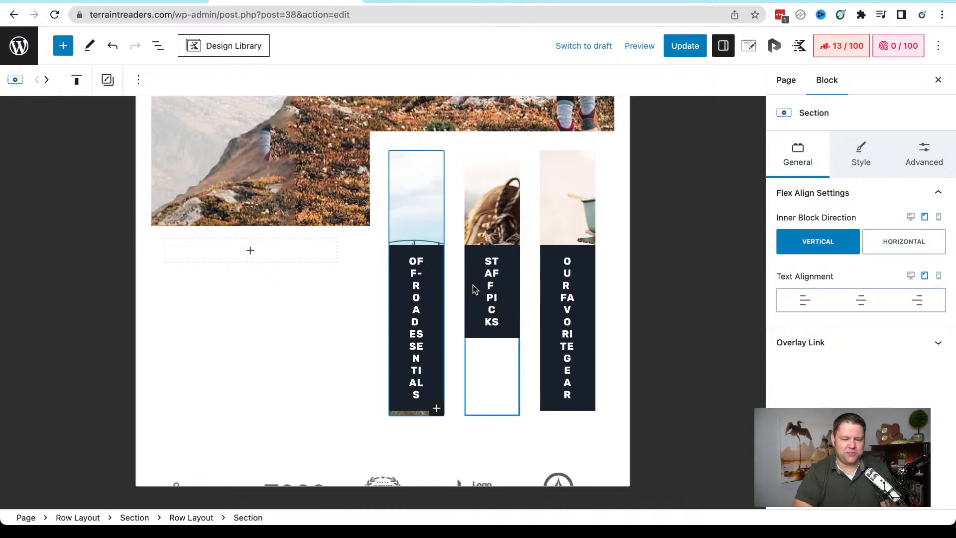
{"action": "scroll", "coordinate": [473, 288], "scroll_direction": "down", "scroll_amount": 3}
{"action": "scroll", "coordinate": [473, 289], "scroll_direction": "up", "scroll_amount": 4}
{"action": "scroll", "coordinate": [473, 289], "scroll_direction": "down", "scroll_amount": 2}
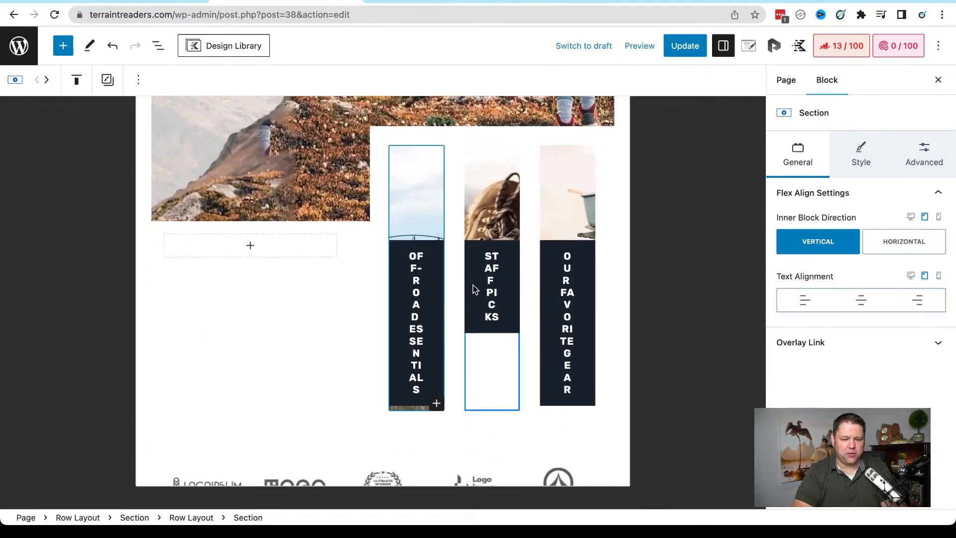
Return to the desktop view and change the Staff Picks card's label to "OFF-ROAD SAFETY"
{"action": "left_click", "coordinate": [911, 218]}
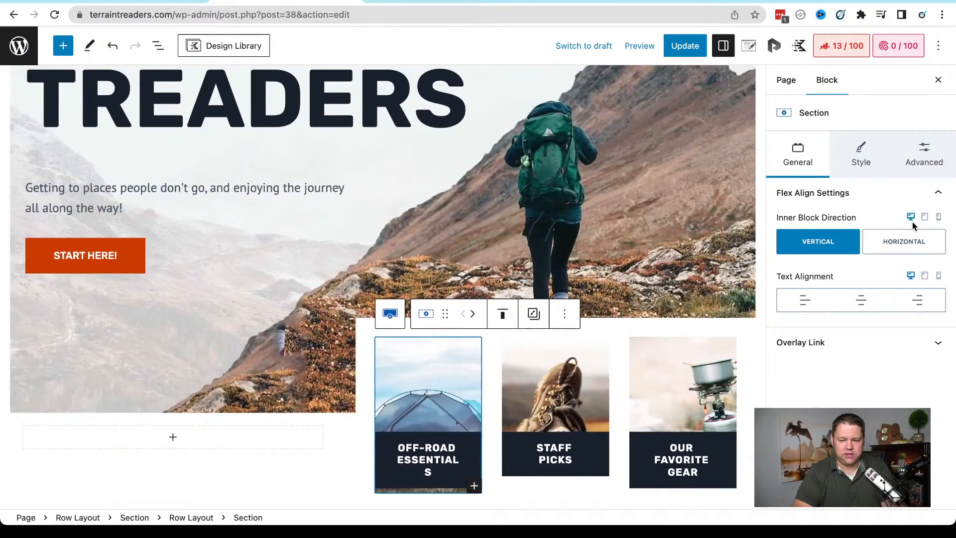
{"action": "left_click", "coordinate": [569, 412]}
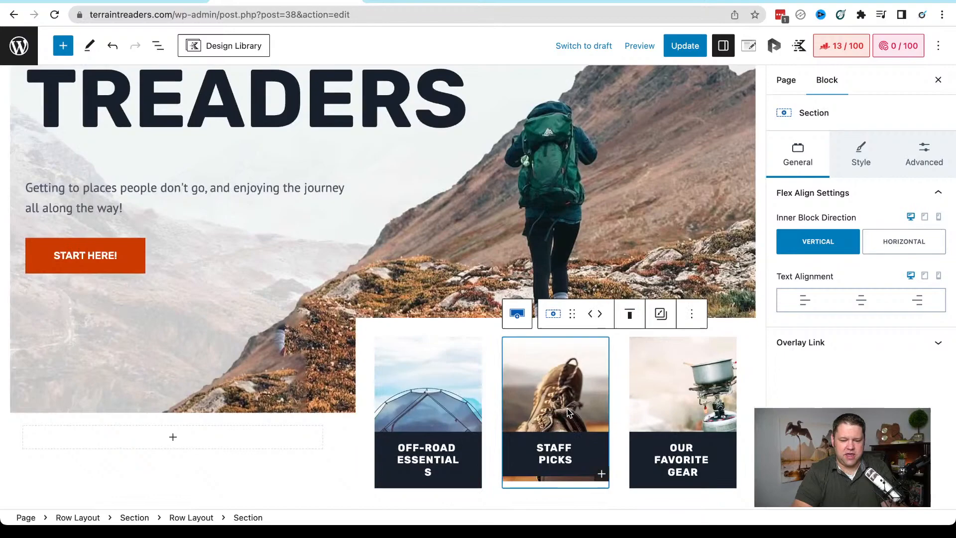
{"action": "left_click", "coordinate": [556, 450]}
{"action": "left_click_drag", "start_coordinate": [535, 445], "coordinate": [578, 463]}
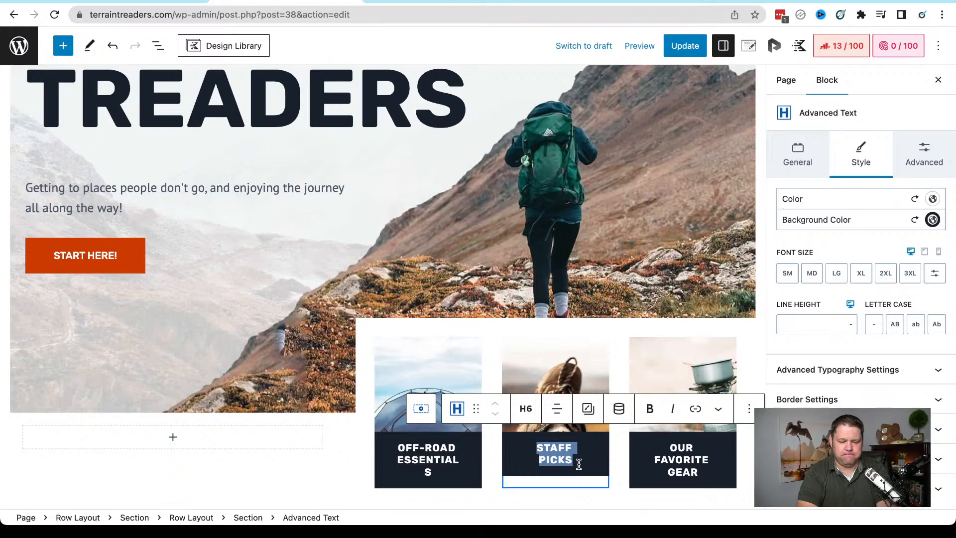
{"action": "type", "text": "OFF-ROAD"}
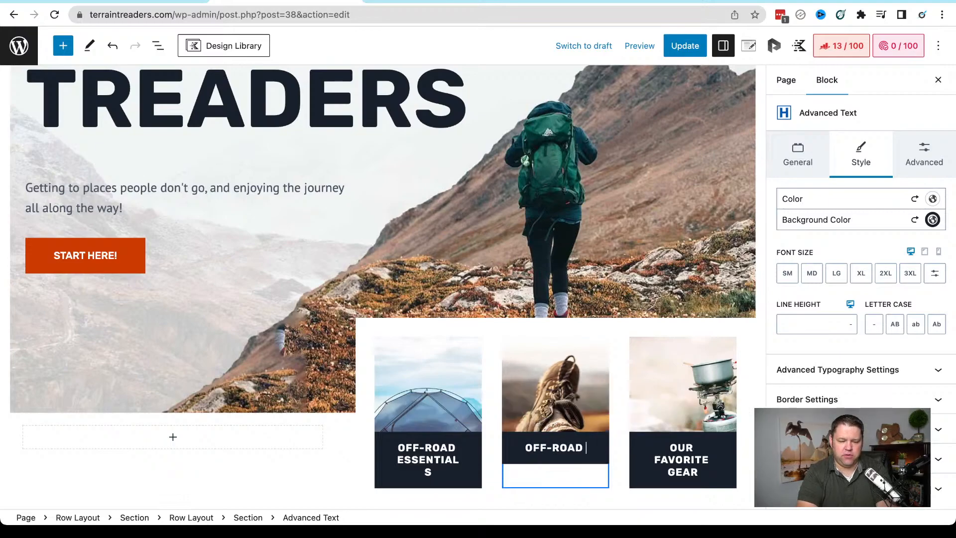
{"action": "key", "text": "BackSpace"}
{"action": "type", "text": "SAFETY"}
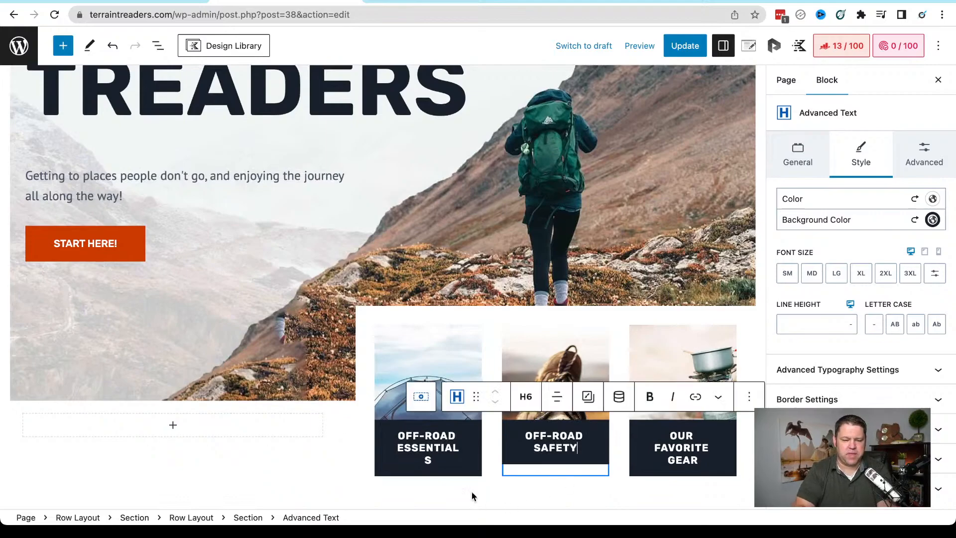
Remove "OFF-ROAD" from the first two card labels, leaving "ESSENTIALS" and "SAFETY"
{"action": "left_click_drag", "start_coordinate": [399, 435], "coordinate": [470, 435]}
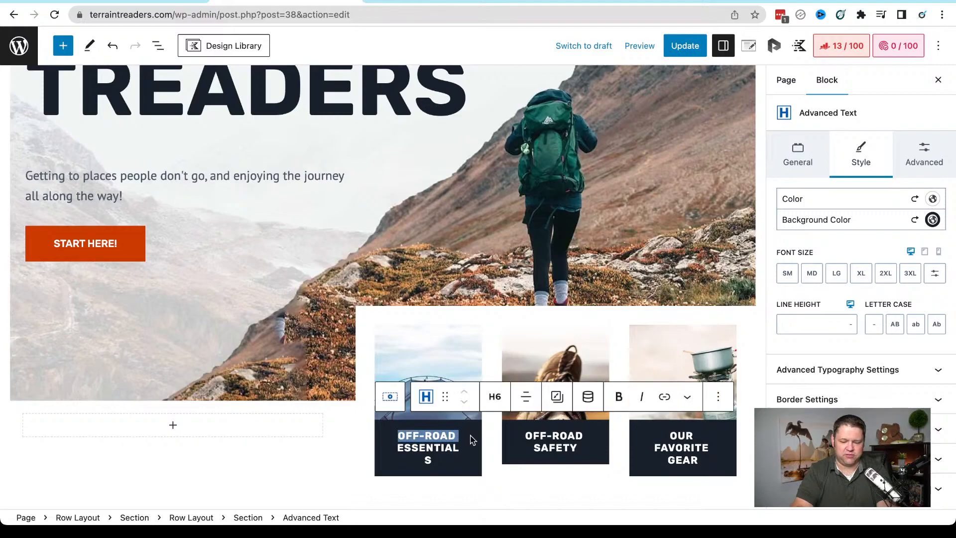
{"action": "key", "text": "BackSpace"}
{"action": "left_click_drag", "start_coordinate": [523, 435], "coordinate": [590, 436]}
{"action": "key", "text": "BackSpace"}
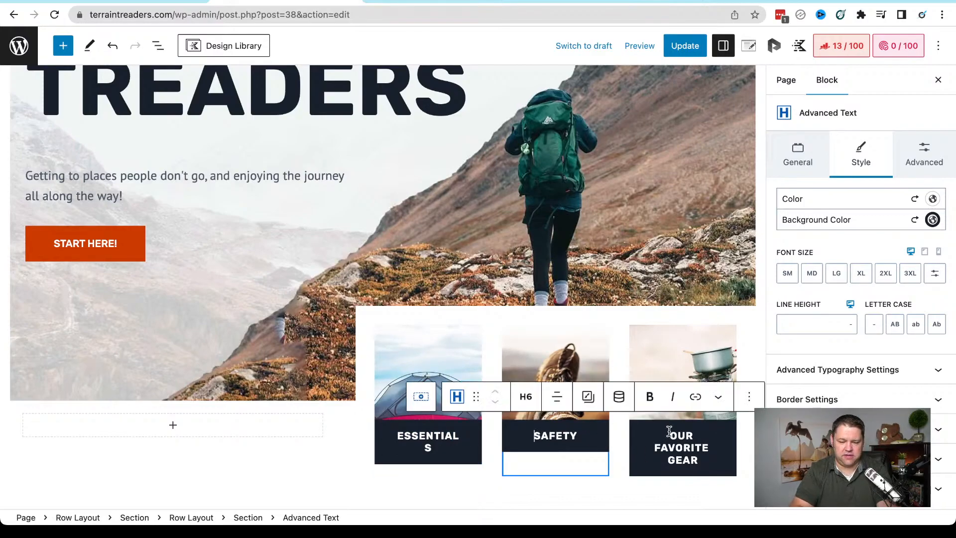
Change the label of the third card, with the camping stove, to "GEAR FAVORITES"
{"action": "left_click_drag", "start_coordinate": [669, 431], "coordinate": [710, 461]}
{"action": "type", "text": "GEAR FAVORITES"}
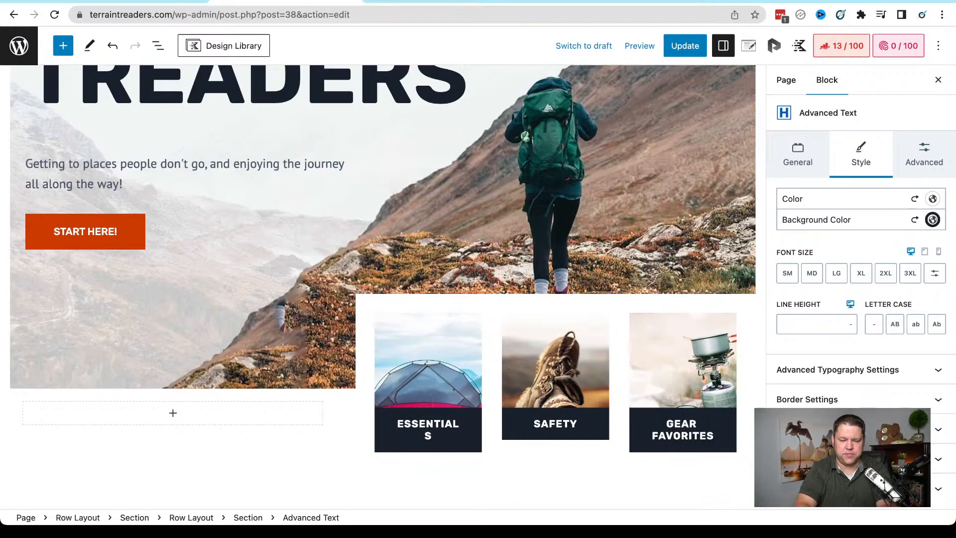
{"action": "left_click", "coordinate": [390, 482]}
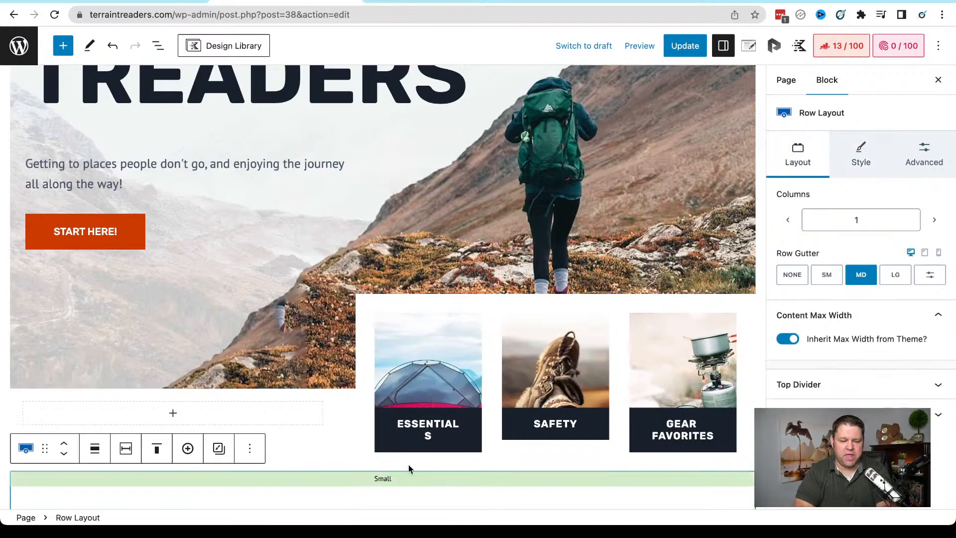
{"action": "left_click", "coordinate": [447, 377]}
Select the hero's row layout and open its background style settings
{"action": "scroll", "coordinate": [442, 374], "scroll_direction": "up", "scroll_amount": 2}
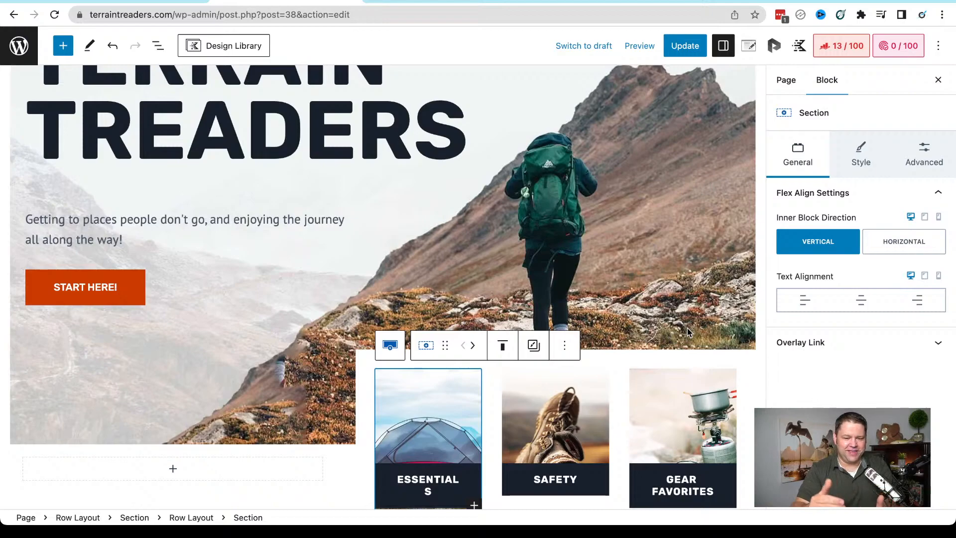
{"action": "left_click", "coordinate": [696, 321]}
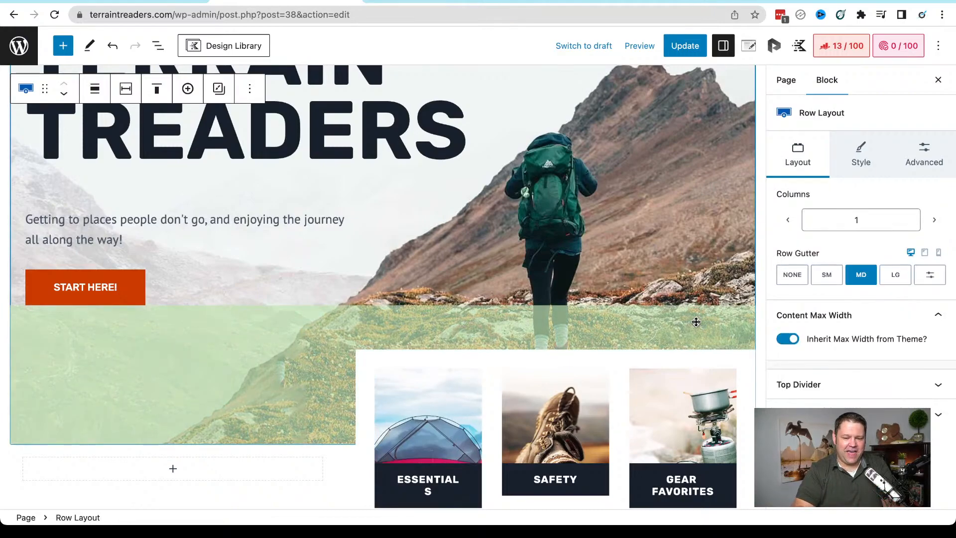
{"action": "left_click", "coordinate": [692, 224]}
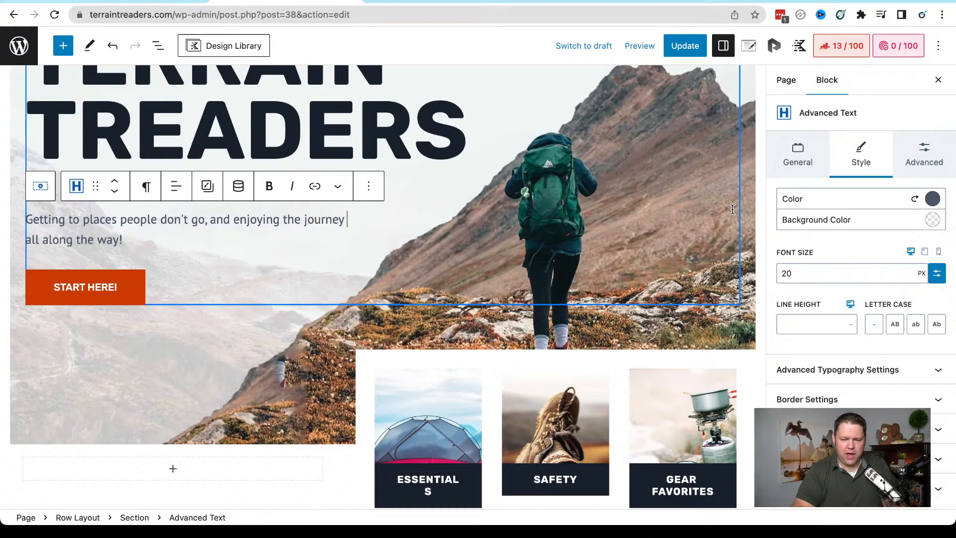
{"action": "left_click", "coordinate": [752, 206]}
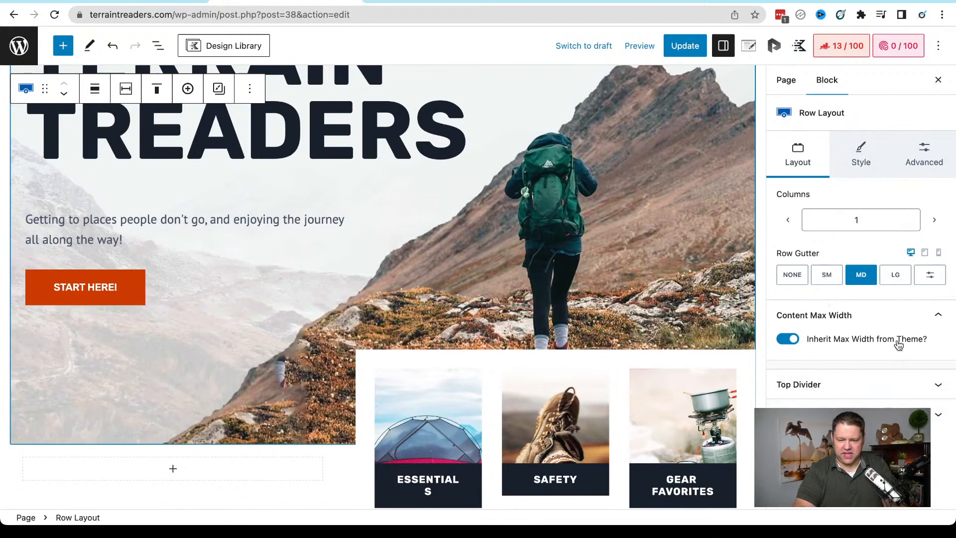
{"action": "left_click", "coordinate": [860, 158]}
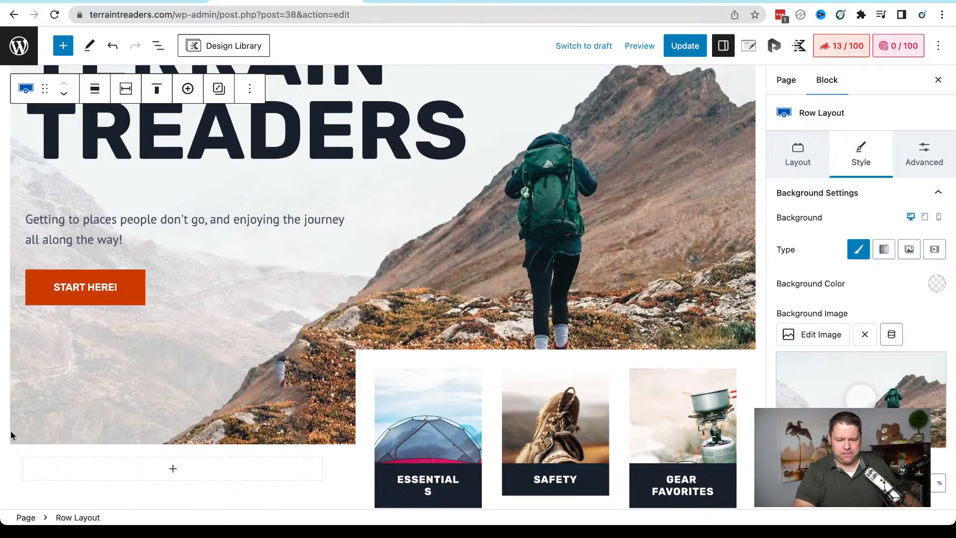
Examine the relabelled category cards, the empty section beside them, the logo strip and the best-seller section below
{"action": "left_click", "coordinate": [434, 432]}
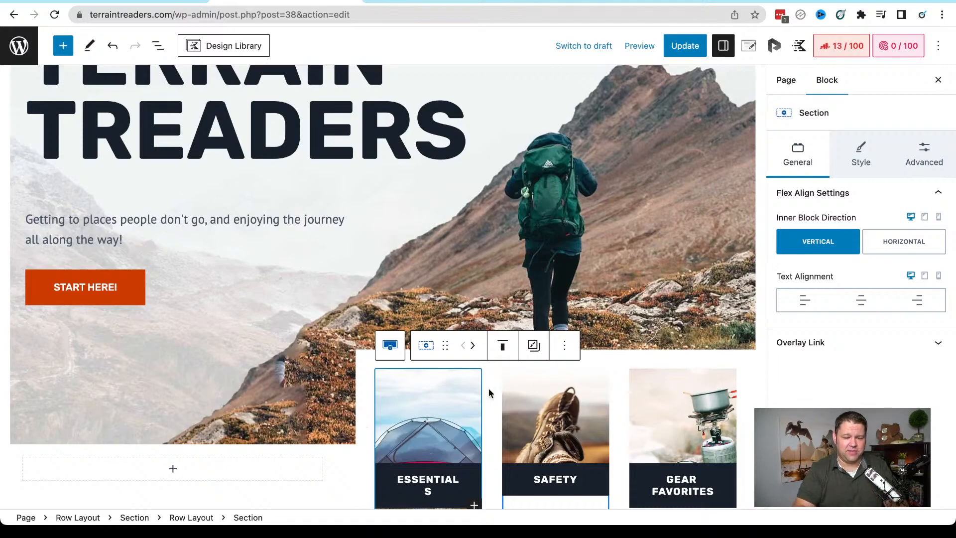
{"action": "scroll", "coordinate": [431, 407], "scroll_direction": "down", "scroll_amount": 2}
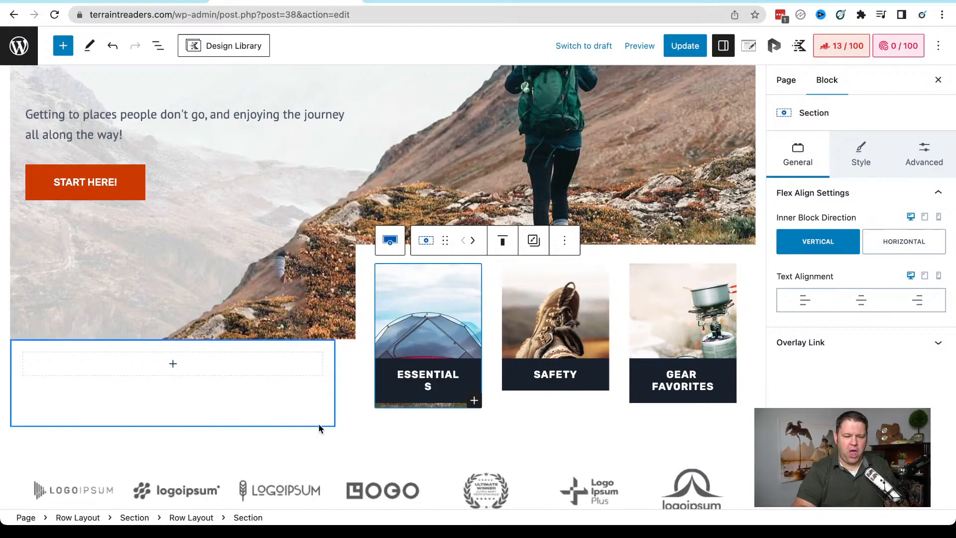
{"action": "scroll", "coordinate": [363, 440], "scroll_direction": "down", "scroll_amount": 1}
{"action": "scroll", "coordinate": [362, 440], "scroll_direction": "down", "scroll_amount": 2}
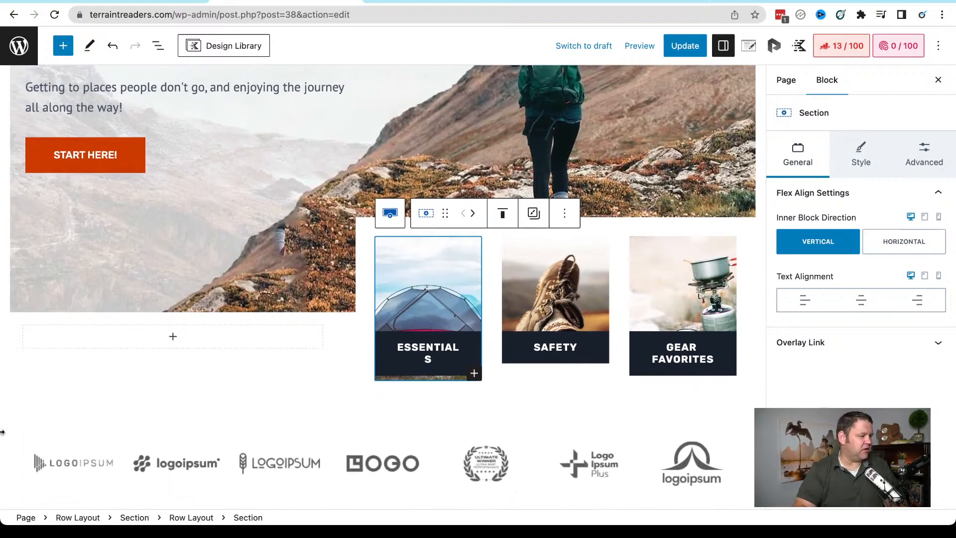
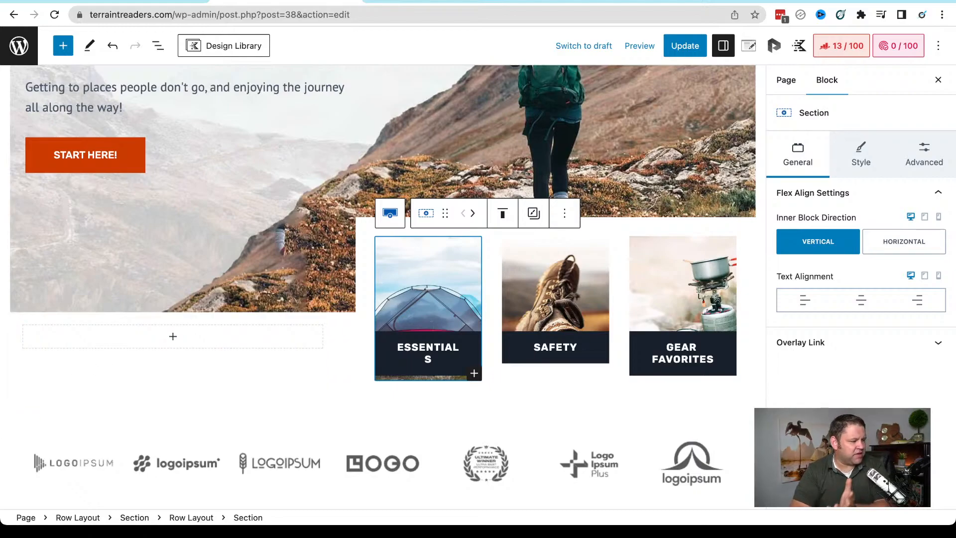
{"action": "scroll", "coordinate": [291, 381], "scroll_direction": "down", "scroll_amount": 3}
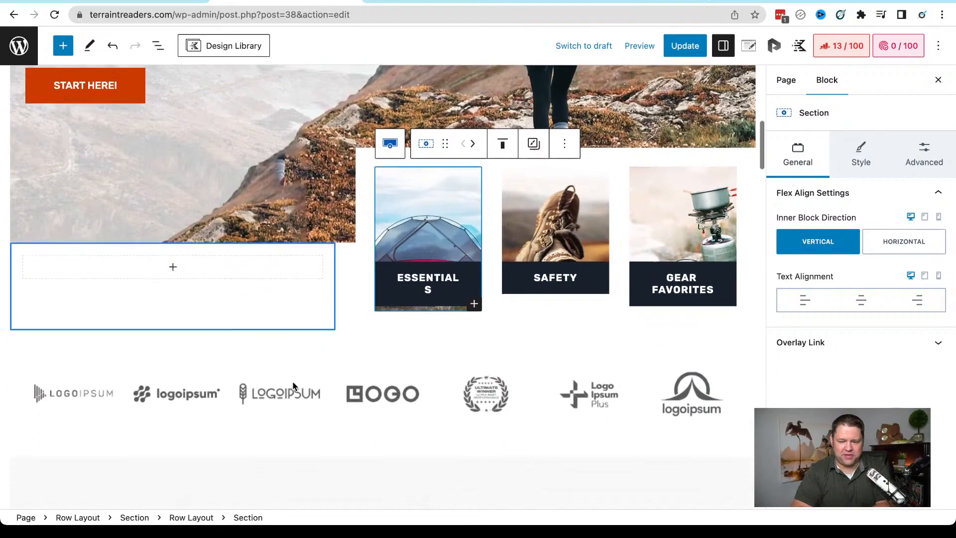
{"action": "scroll", "coordinate": [291, 381], "scroll_direction": "down", "scroll_amount": 2}
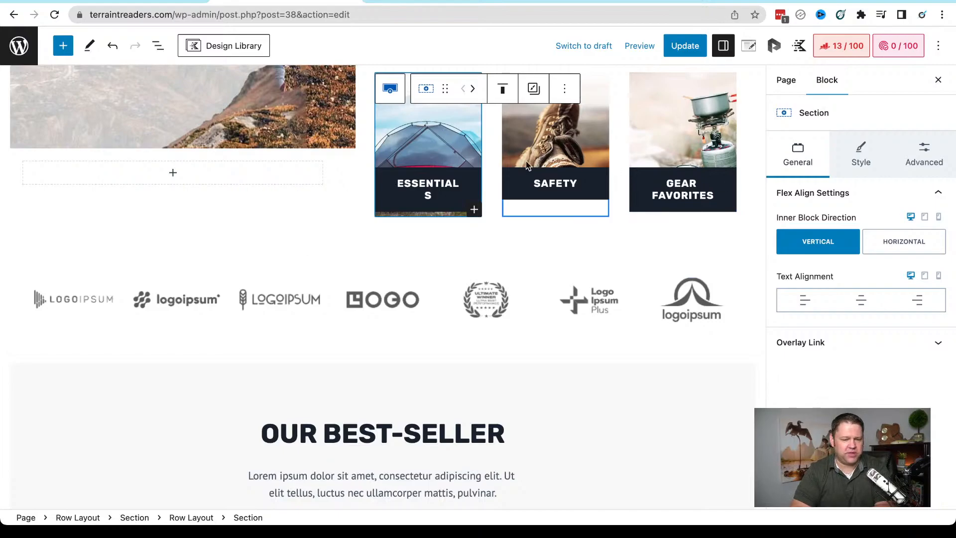
{"action": "scroll", "coordinate": [551, 175], "scroll_direction": "up", "scroll_amount": 2}
{"action": "scroll", "coordinate": [551, 174], "scroll_direction": "up", "scroll_amount": 4}
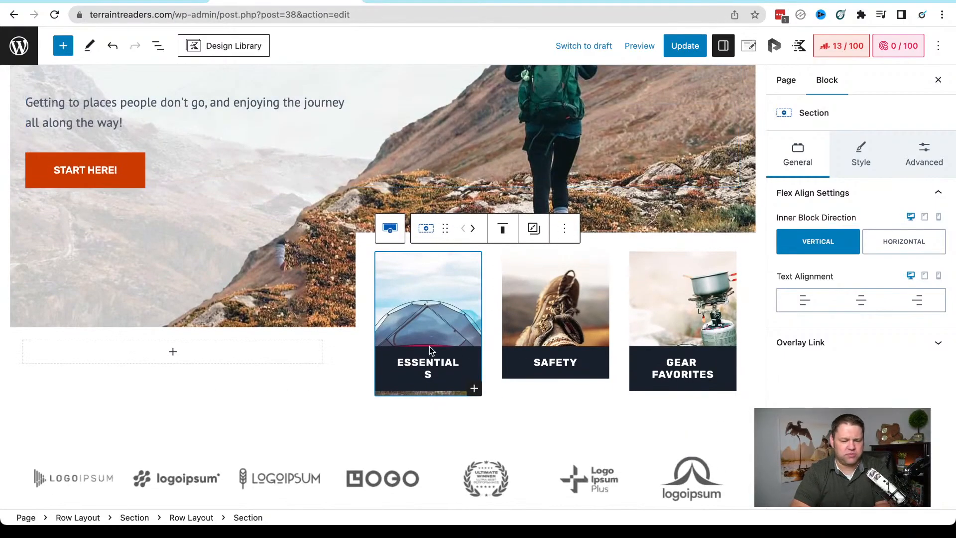
{"action": "scroll", "coordinate": [429, 347], "scroll_direction": "down", "scroll_amount": 3}
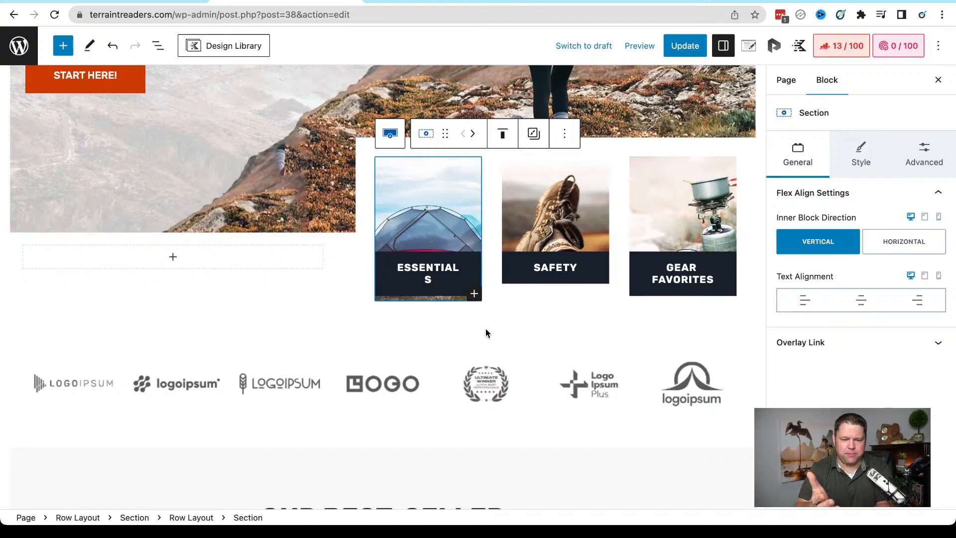
Open canyoncountysymphony.org in a new tab and go to its About CCS page
{"action": "left_click", "coordinate": [681, 1]}
{"action": "type", "text": "cany"}
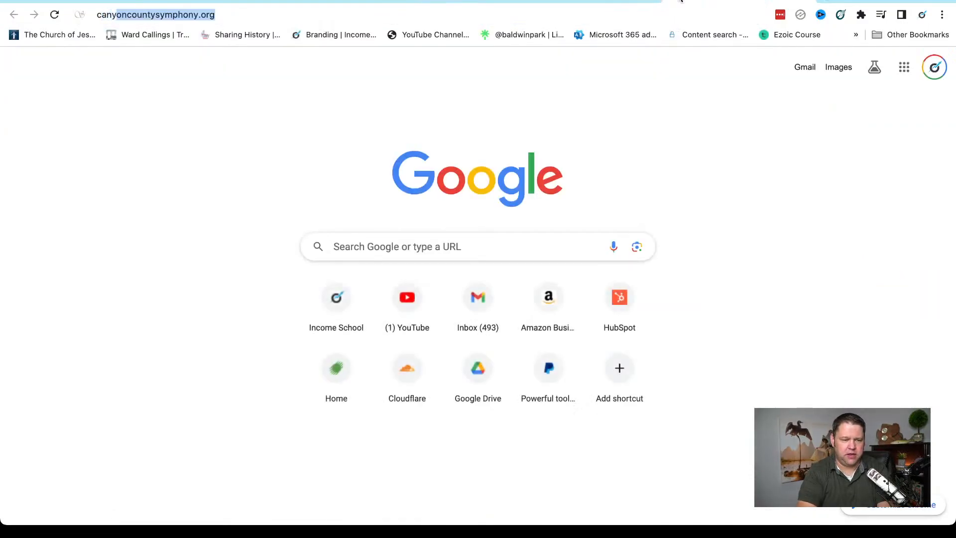
{"action": "key", "text": "Return"}
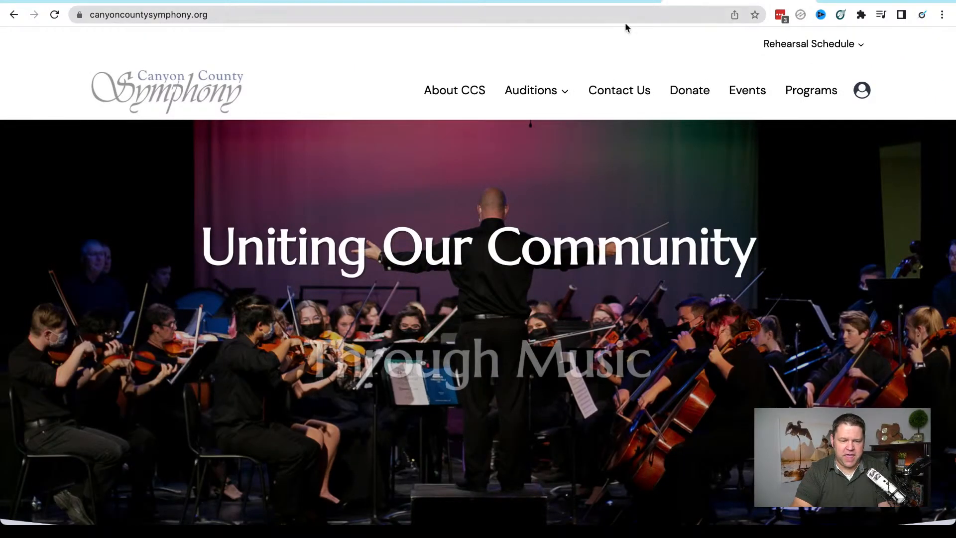
{"action": "left_click", "coordinate": [458, 97]}
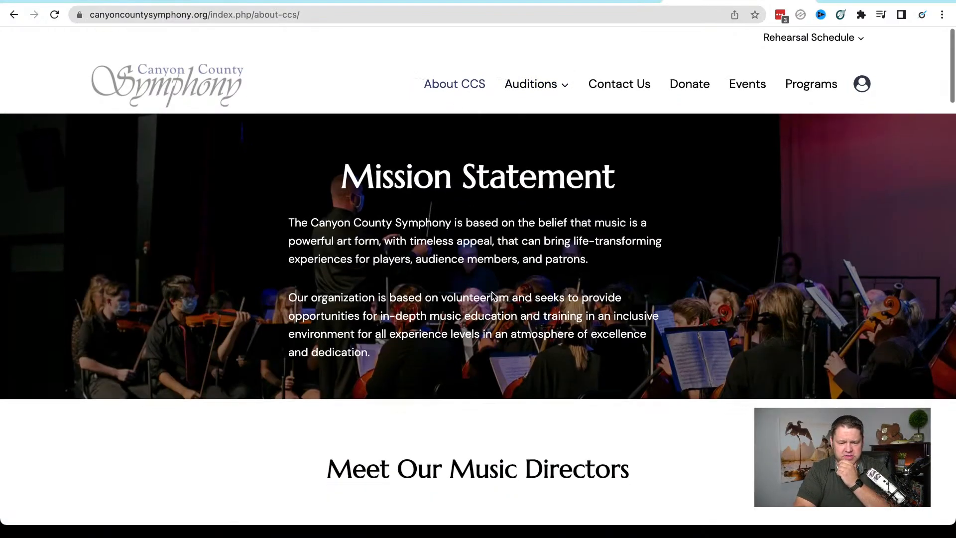
Examine how the music directors' photos and biographies alternate sides on the About CCS page
{"action": "scroll", "coordinate": [492, 292], "scroll_direction": "down", "scroll_amount": 10}
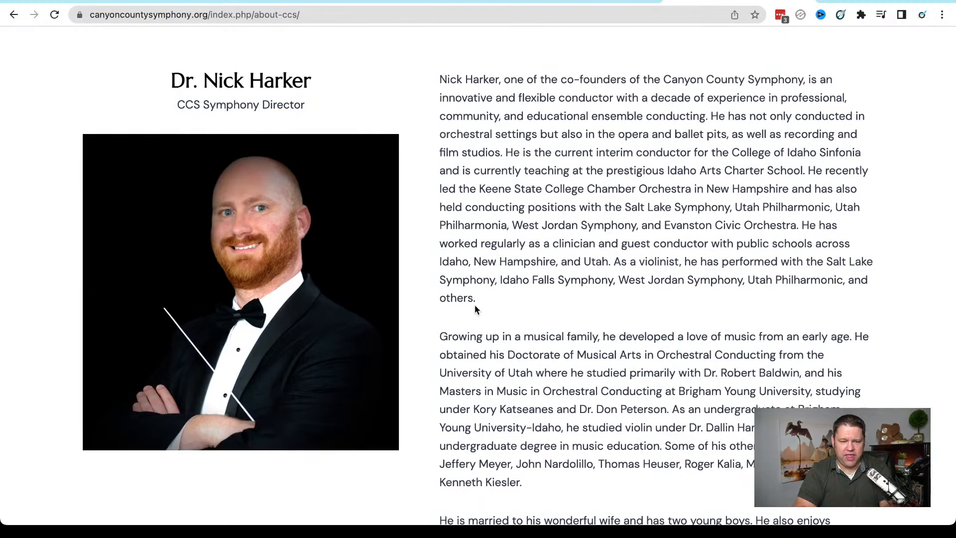
{"action": "scroll", "coordinate": [552, 159], "scroll_direction": "down", "scroll_amount": 7}
{"action": "scroll", "coordinate": [552, 158], "scroll_direction": "down", "scroll_amount": 2}
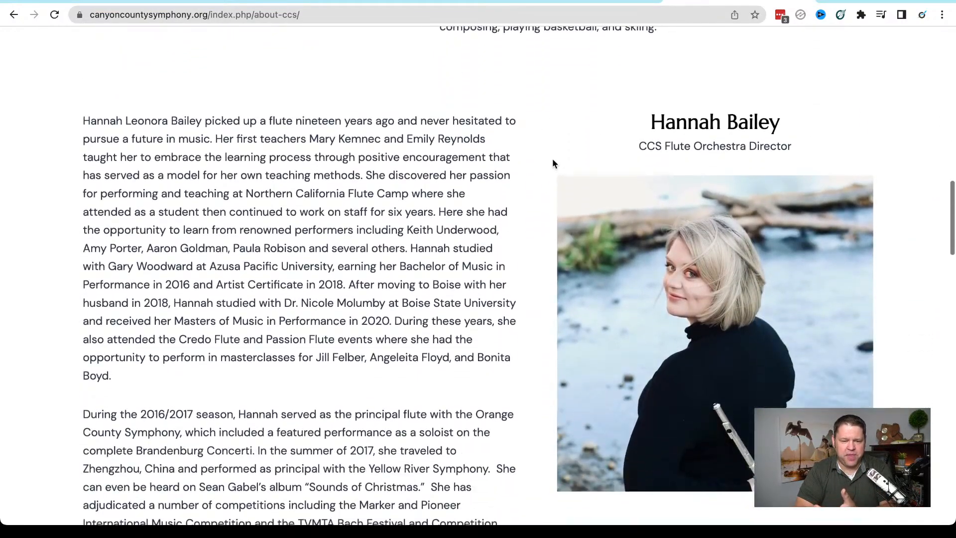
{"action": "scroll", "coordinate": [552, 158], "scroll_direction": "up", "scroll_amount": 6}
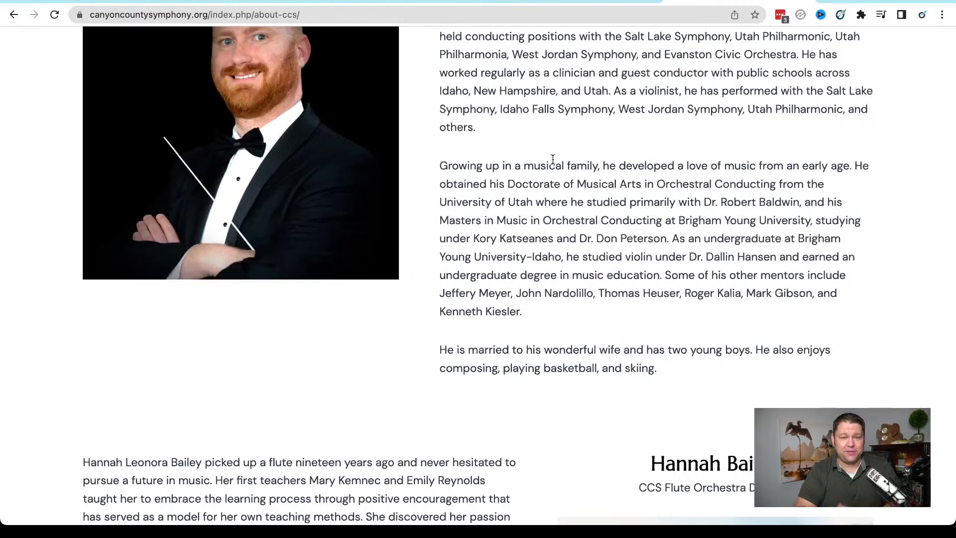
{"action": "scroll", "coordinate": [553, 158], "scroll_direction": "down", "scroll_amount": 8}
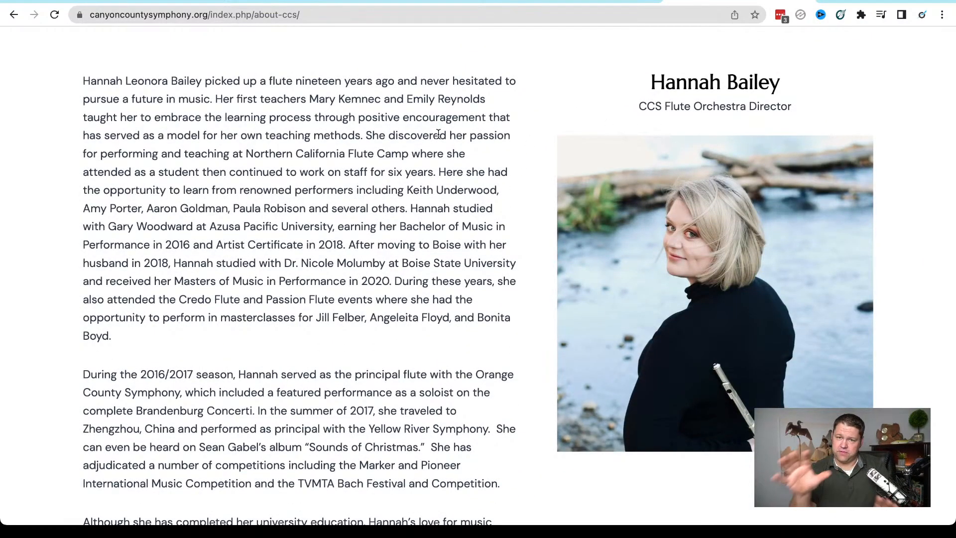
{"action": "scroll", "coordinate": [503, 157], "scroll_direction": "up", "scroll_amount": 2}
{"action": "scroll", "coordinate": [502, 157], "scroll_direction": "up", "scroll_amount": 7}
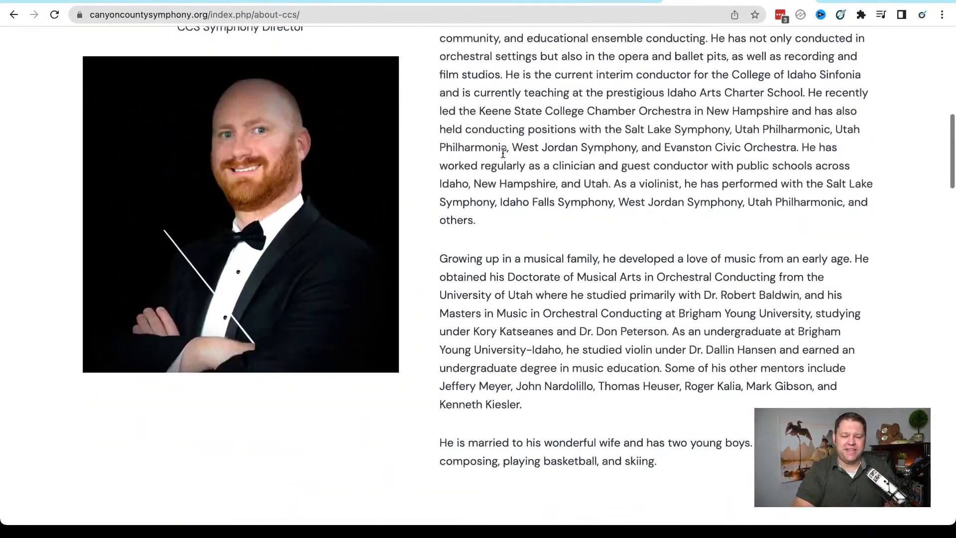
{"action": "scroll", "coordinate": [502, 154], "scroll_direction": "down", "scroll_amount": 2}
{"action": "scroll", "coordinate": [503, 153], "scroll_direction": "up", "scroll_amount": 4}
{"action": "scroll", "coordinate": [503, 152], "scroll_direction": "down", "scroll_amount": 1}
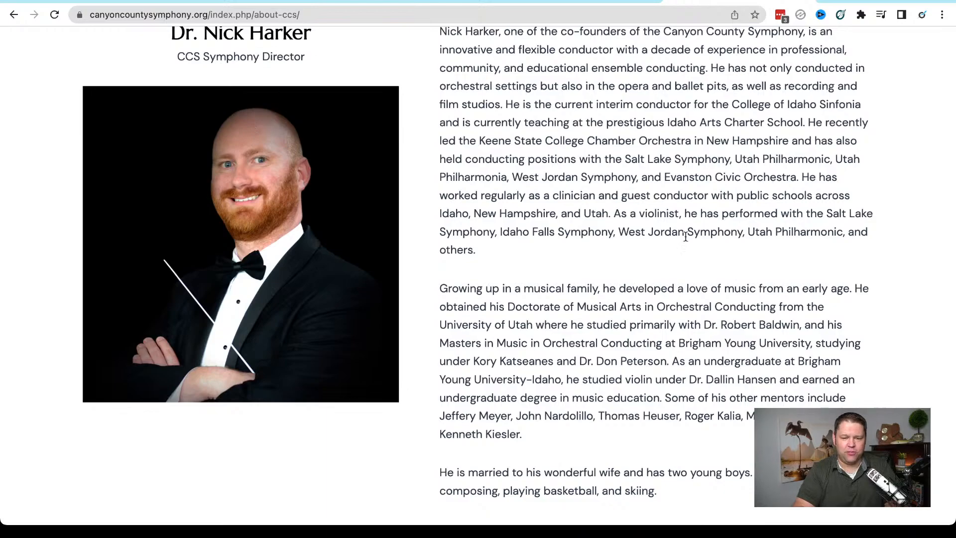
Compare the symphony director's and flute orchestra director's sections, noting how photo and text swap sides between them
{"action": "scroll", "coordinate": [415, 187], "scroll_direction": "down", "scroll_amount": 8}
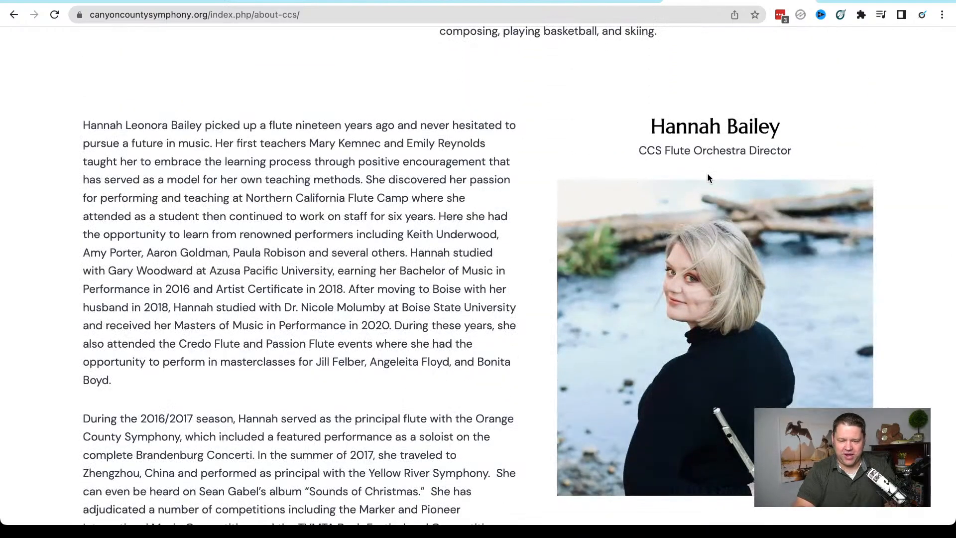
{"action": "scroll", "coordinate": [367, 189], "scroll_direction": "up", "scroll_amount": 7}
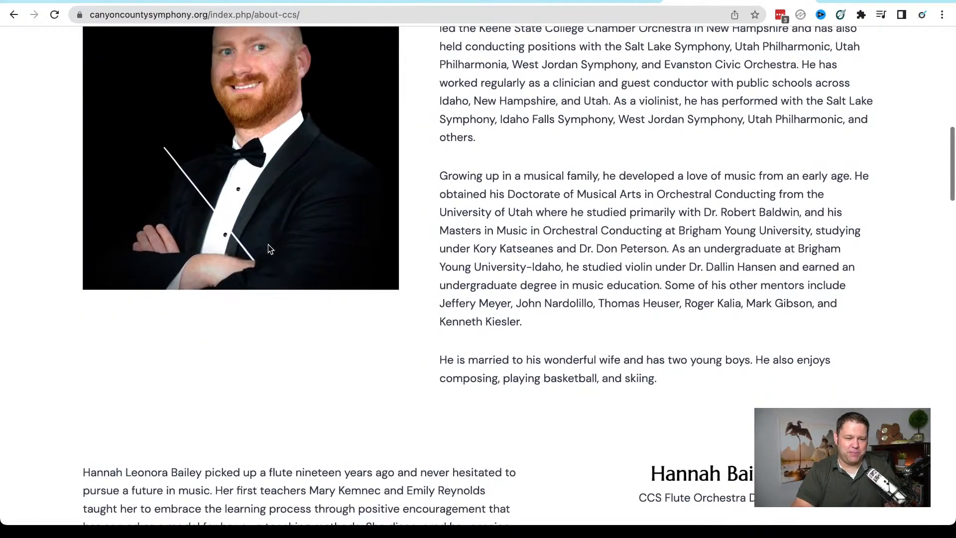
{"action": "scroll", "coordinate": [417, 172], "scroll_direction": "down", "scroll_amount": 8}
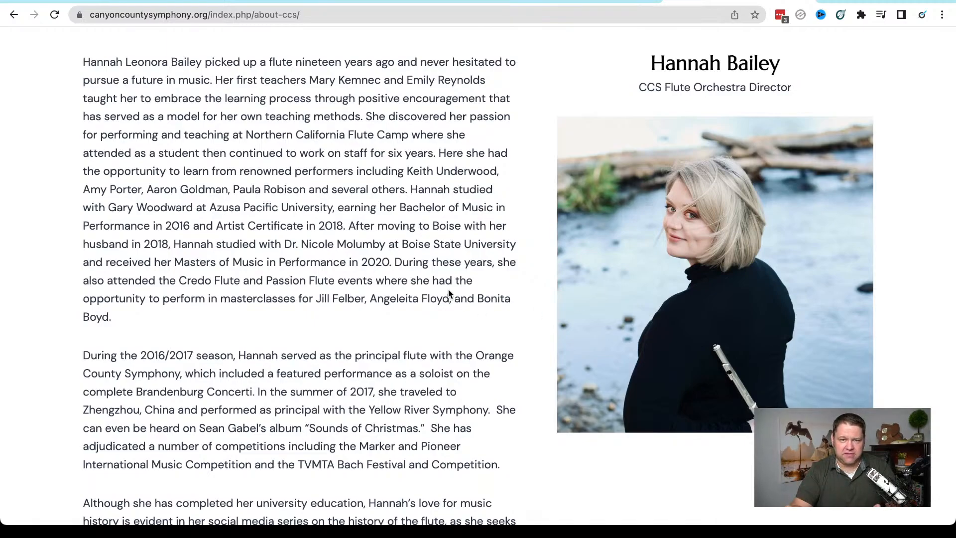
{"action": "scroll", "coordinate": [478, 167], "scroll_direction": "up", "scroll_amount": 2}
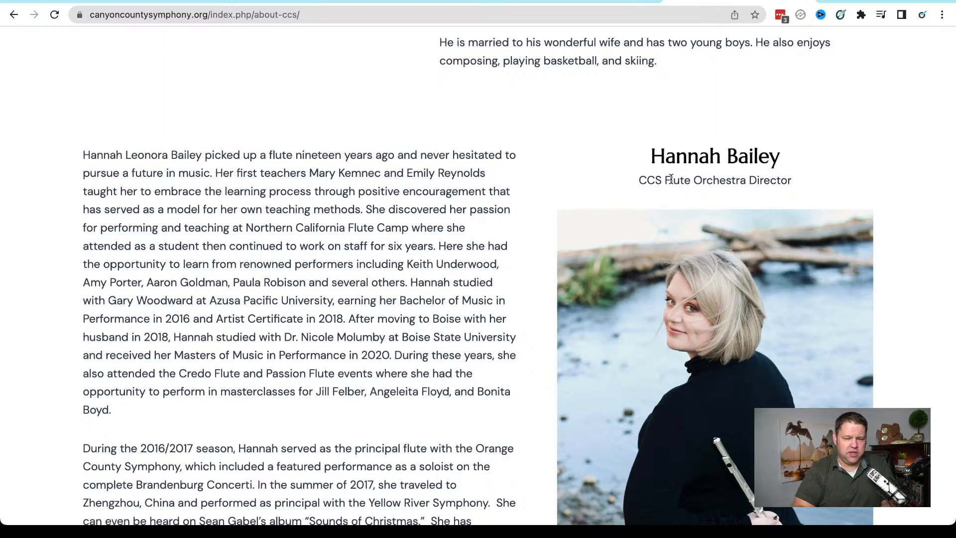
{"action": "scroll", "coordinate": [657, 179], "scroll_direction": "up", "scroll_amount": 3}
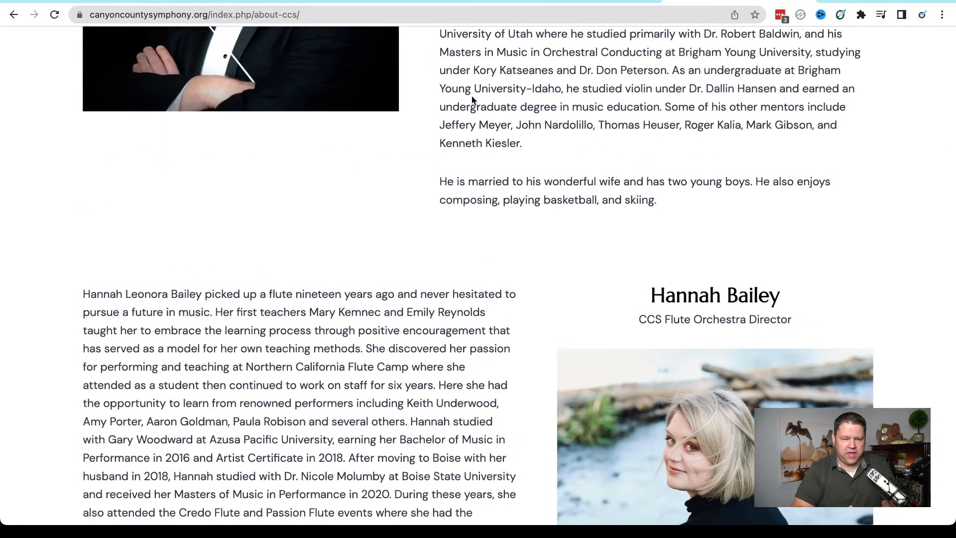
{"action": "scroll", "coordinate": [390, 84], "scroll_direction": "up", "scroll_amount": 1}
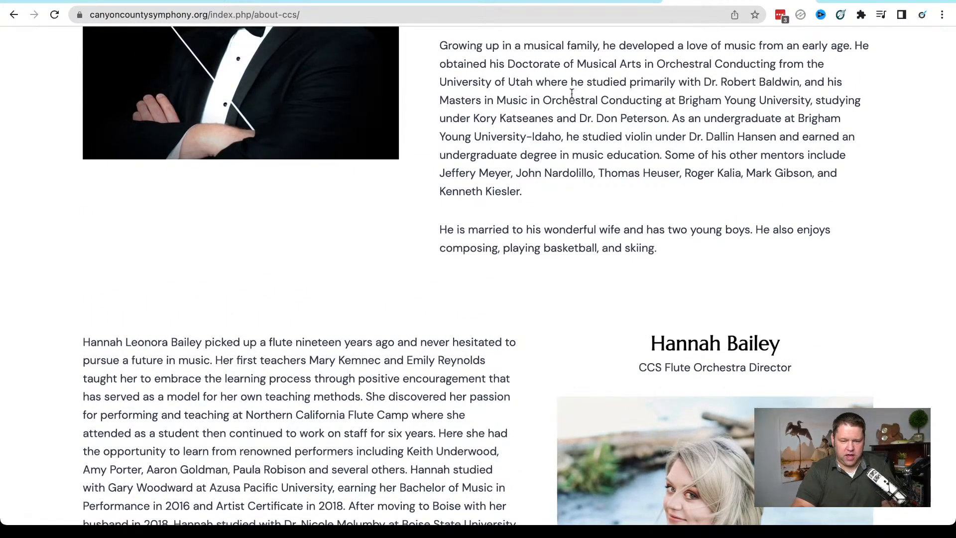
{"action": "scroll", "coordinate": [565, 132], "scroll_direction": "down", "scroll_amount": 5}
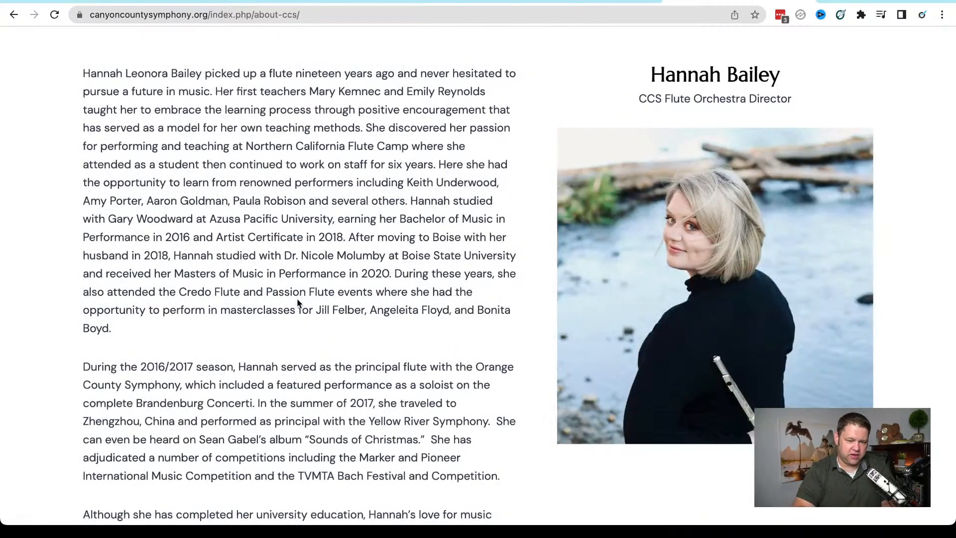
{"action": "scroll", "coordinate": [292, 248], "scroll_direction": "up", "scroll_amount": 8}
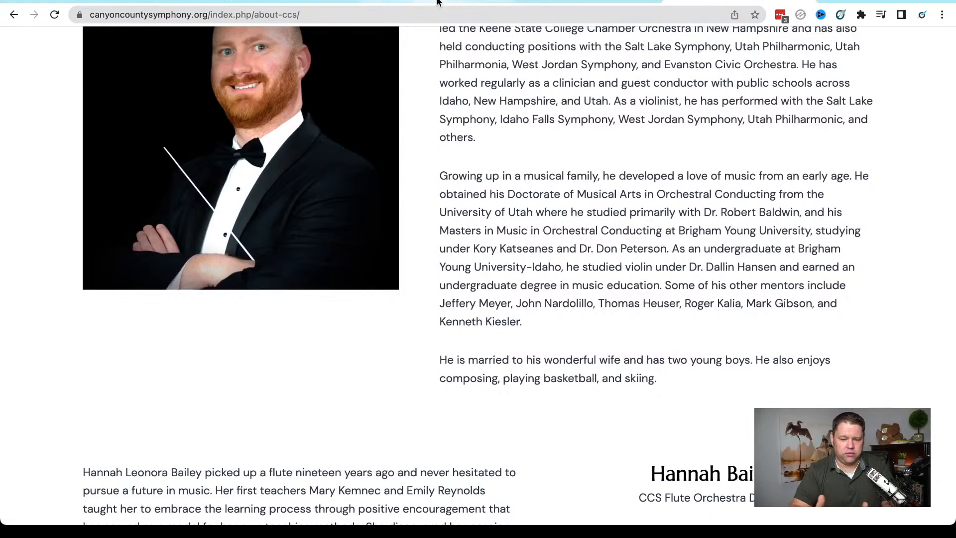
Return to the Terrain Treaders page editor and hide the logo carousel's section on desktop and tablet
{"action": "left_click", "coordinate": [328, 1]}
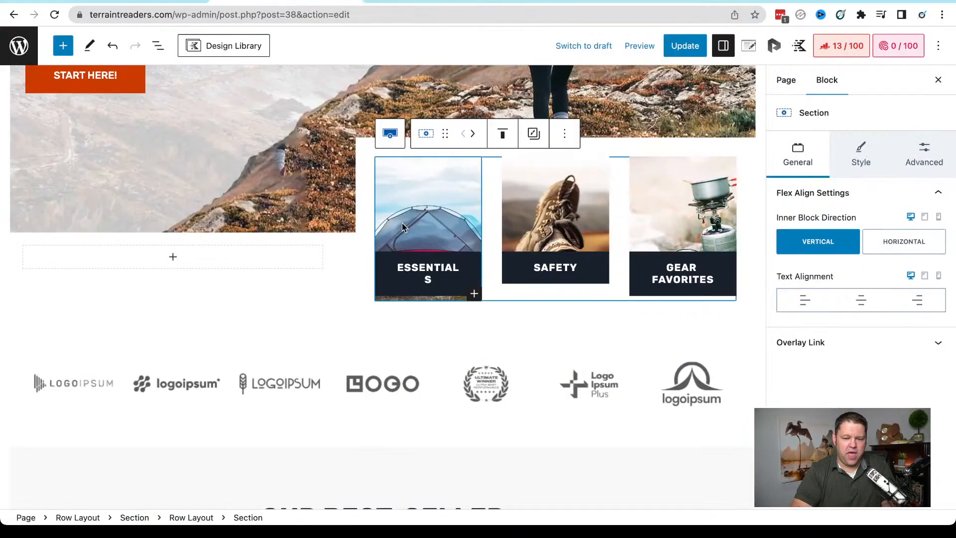
{"action": "scroll", "coordinate": [402, 223], "scroll_direction": "down", "scroll_amount": 3}
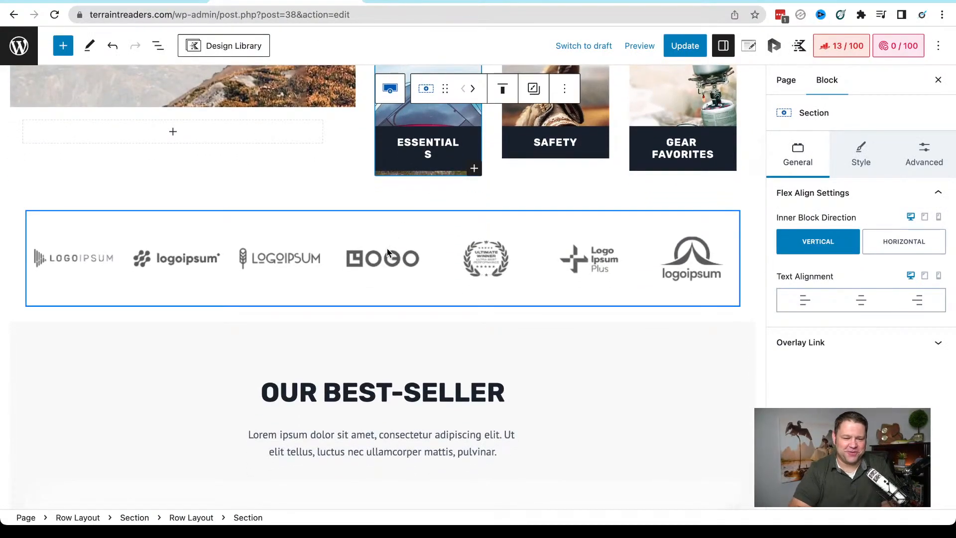
{"action": "left_click", "coordinate": [187, 244]}
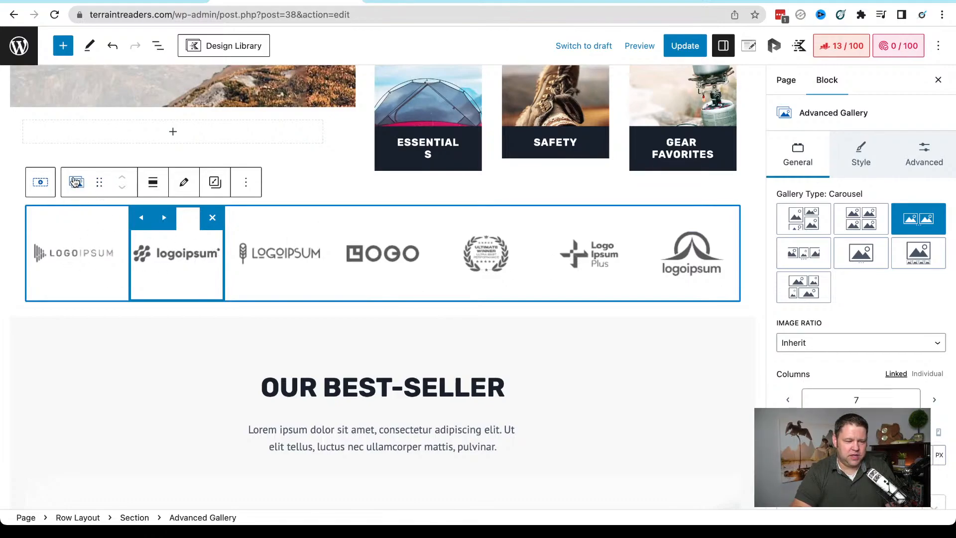
{"action": "left_click", "coordinate": [42, 184]}
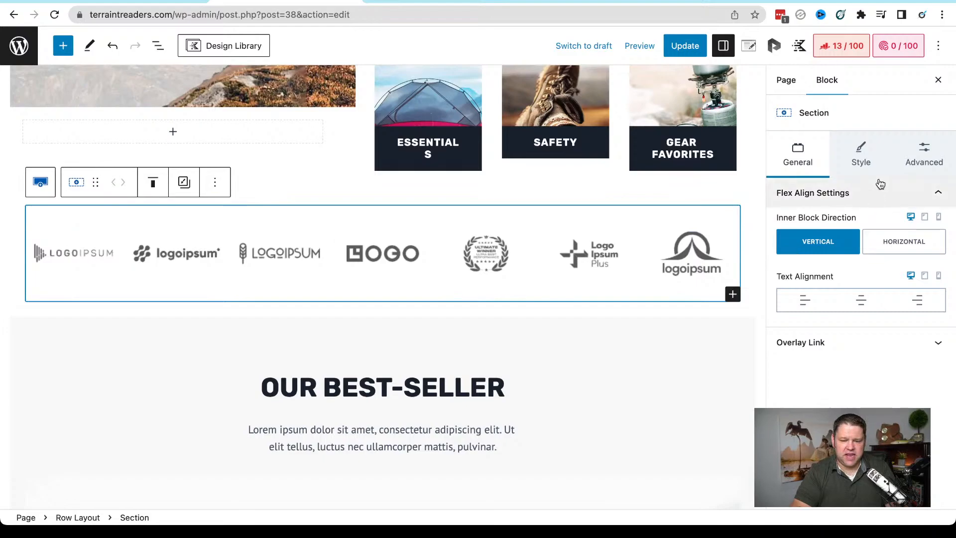
{"action": "left_click", "coordinate": [867, 164]}
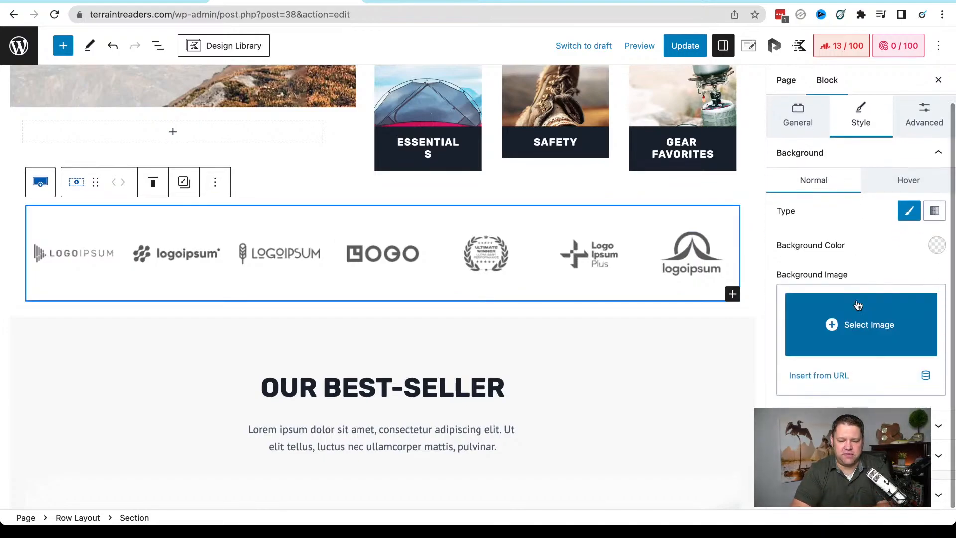
{"action": "left_click", "coordinate": [923, 152]}
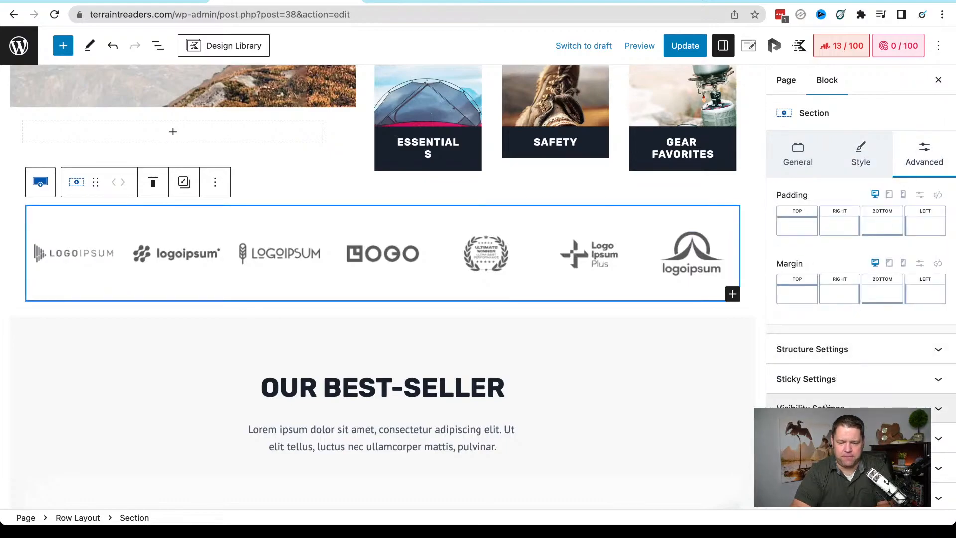
{"action": "left_click", "coordinate": [827, 407]}
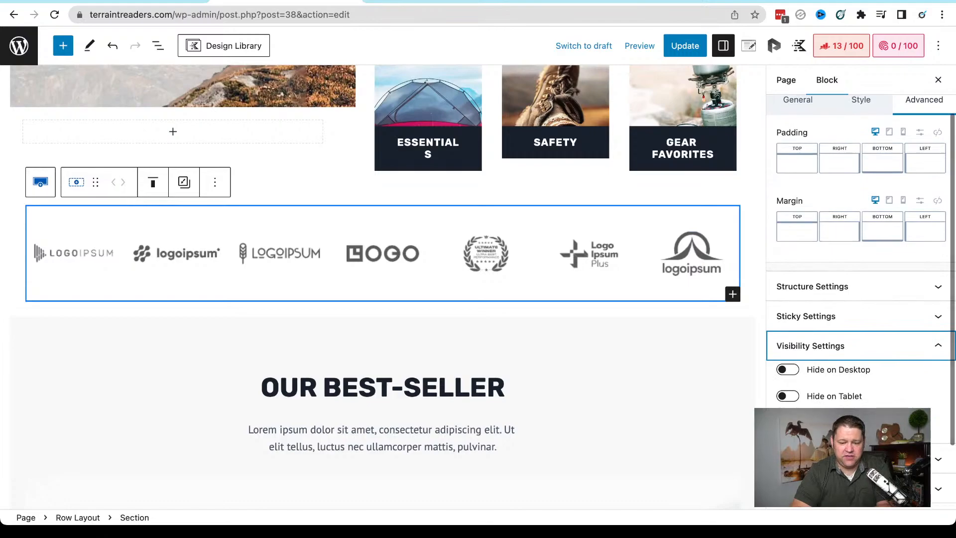
{"action": "left_click", "coordinate": [787, 396]}
{"action": "left_click", "coordinate": [788, 370]}
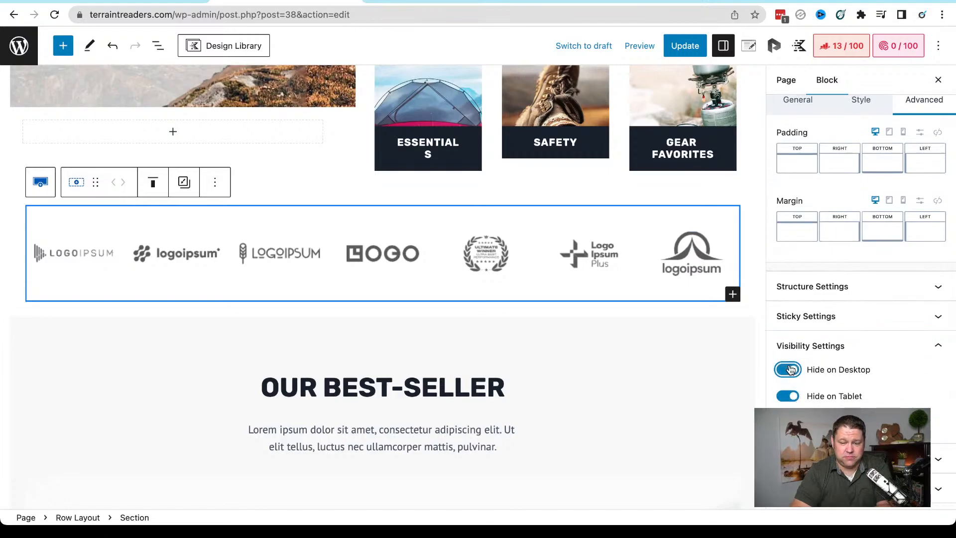
Update the page and reload its preview to check the area between the category cards and the best-seller section
{"action": "left_click", "coordinate": [751, 196]}
{"action": "left_click", "coordinate": [754, 182]}
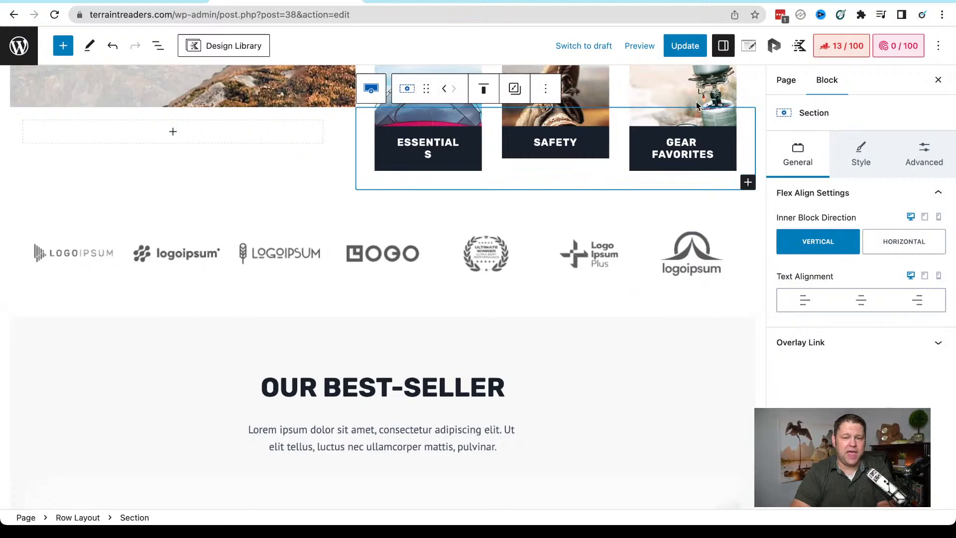
{"action": "left_click", "coordinate": [685, 45]}
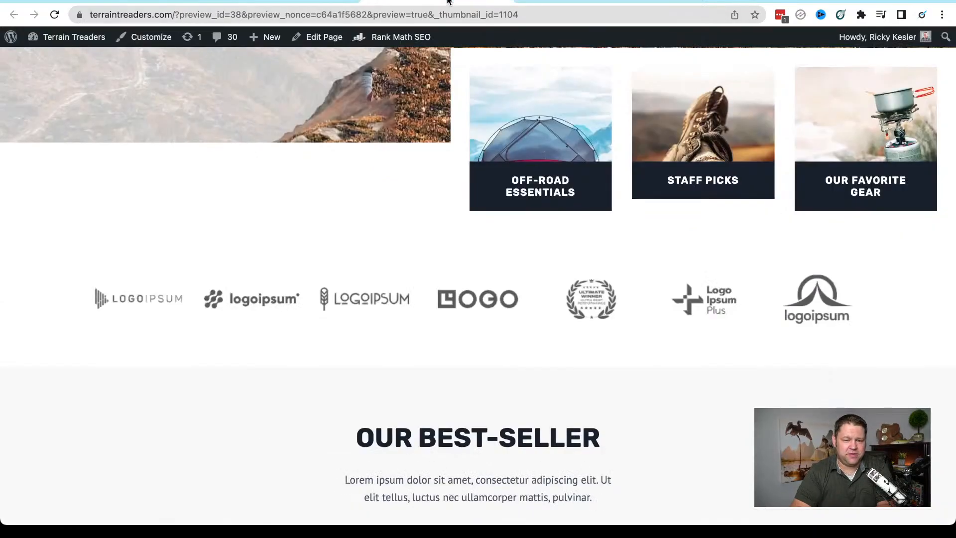
{"action": "mouse_move", "coordinate": [73, 44]}
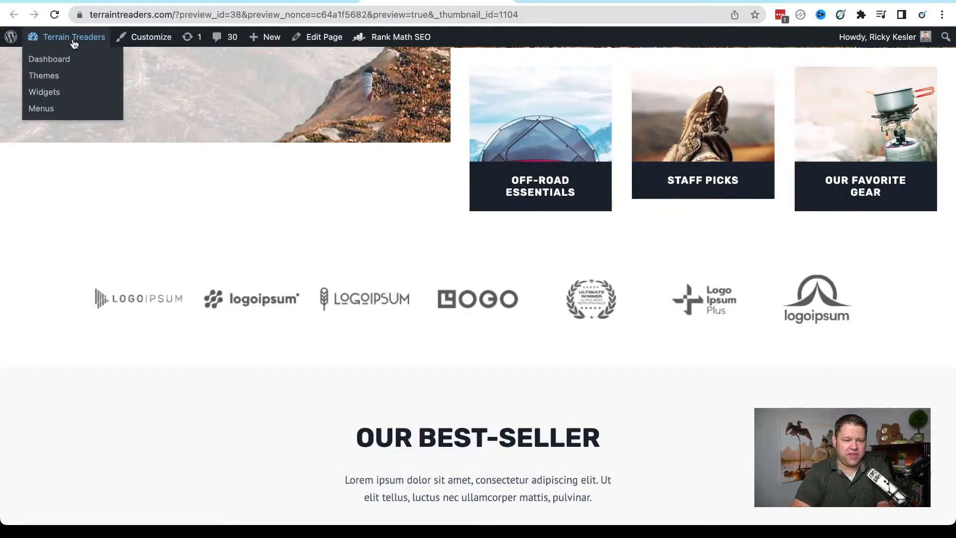
{"action": "left_click", "coordinate": [55, 15]}
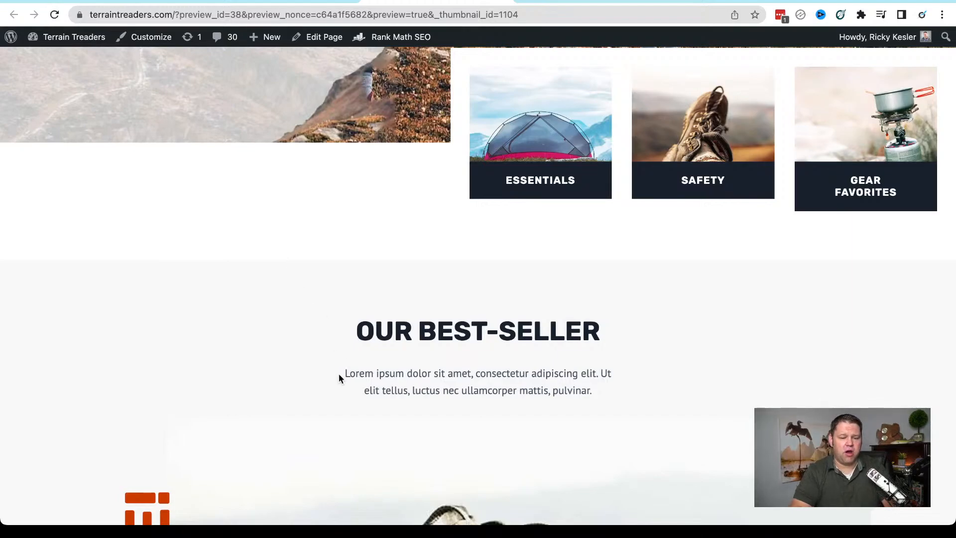
{"action": "scroll", "coordinate": [339, 376], "scroll_direction": "down", "scroll_amount": 1}
Return to the page editor and examine the best-seller, product listing and Explore Our Categories sections
{"action": "left_click", "coordinate": [290, 2]}
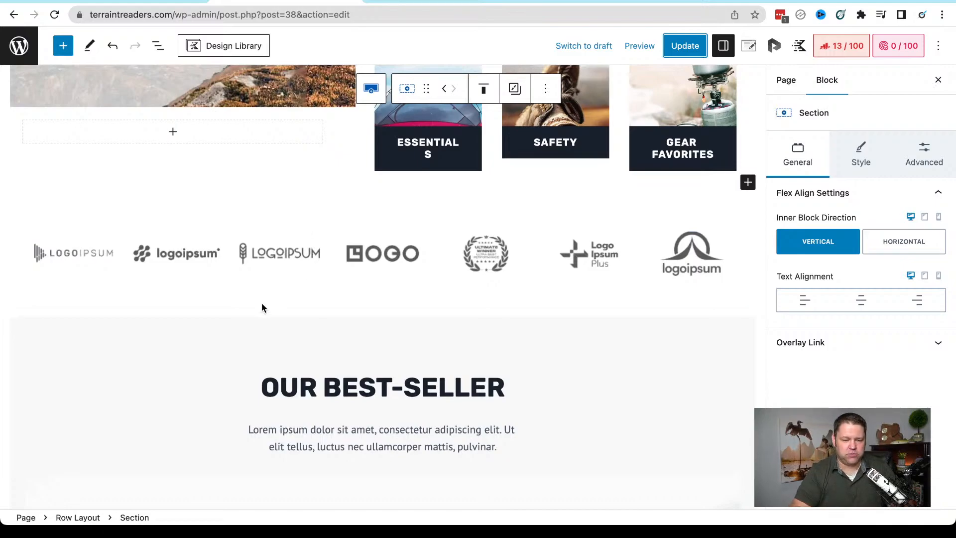
{"action": "scroll", "coordinate": [262, 303], "scroll_direction": "down", "scroll_amount": 3}
{"action": "scroll", "coordinate": [262, 303], "scroll_direction": "up", "scroll_amount": 3}
{"action": "scroll", "coordinate": [262, 303], "scroll_direction": "down", "scroll_amount": 15}
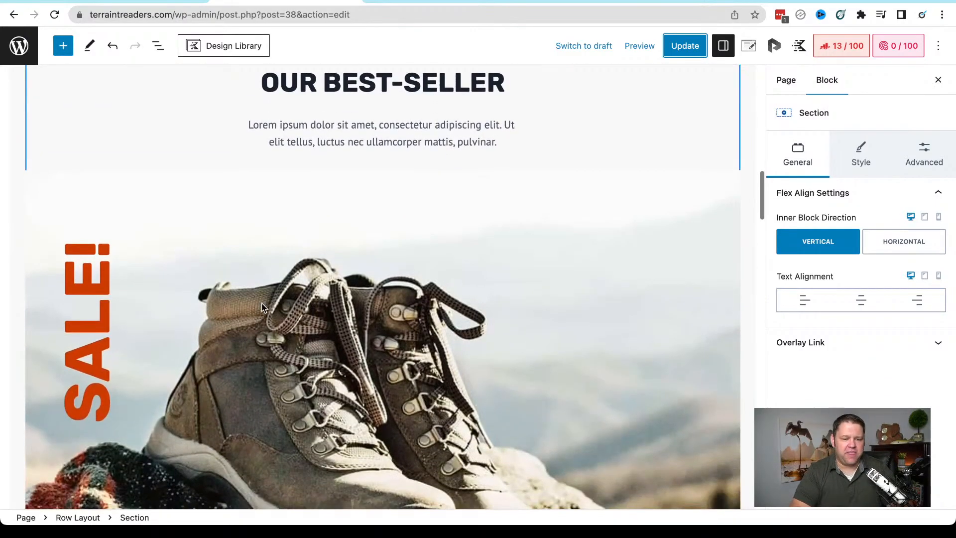
{"action": "scroll", "coordinate": [261, 303], "scroll_direction": "up", "scroll_amount": 10}
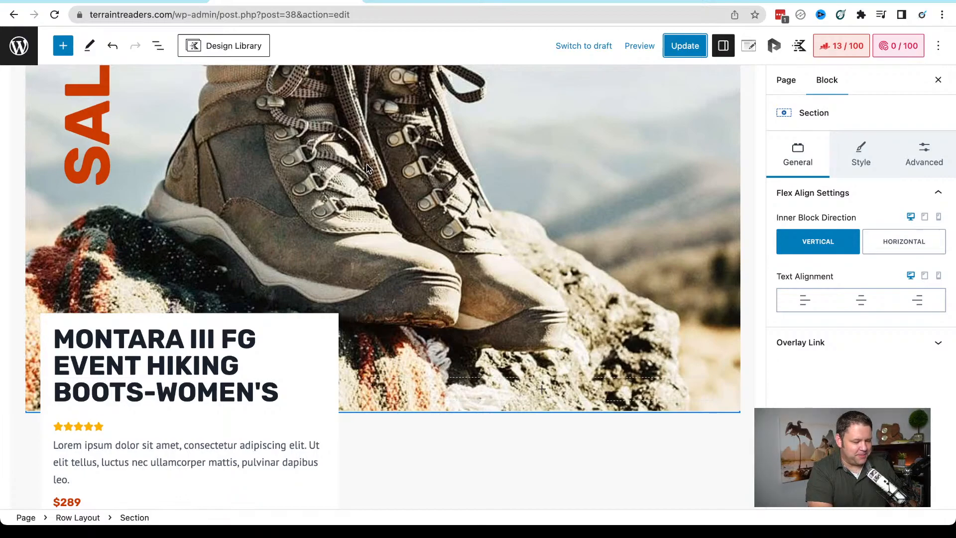
{"action": "scroll", "coordinate": [366, 155], "scroll_direction": "down", "scroll_amount": 15}
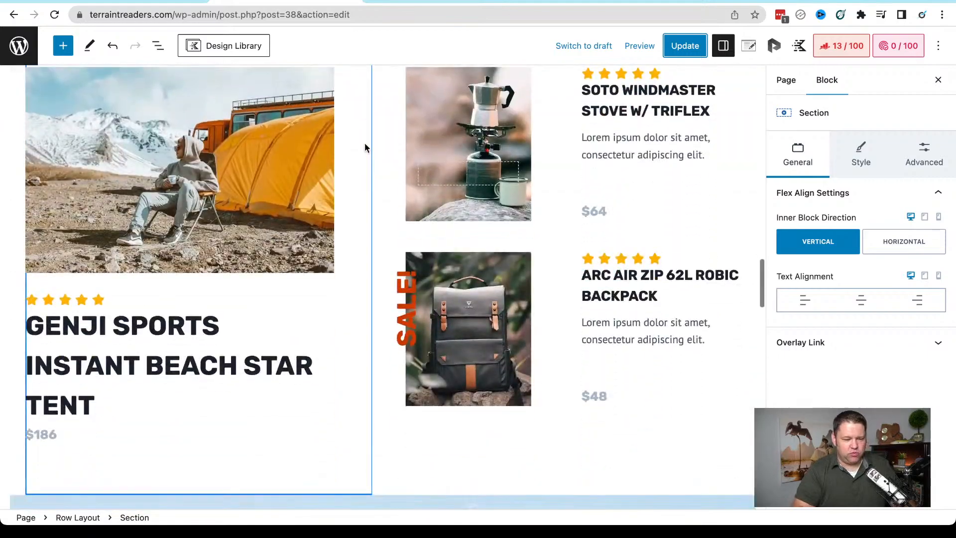
{"action": "scroll", "coordinate": [363, 142], "scroll_direction": "down", "scroll_amount": 5}
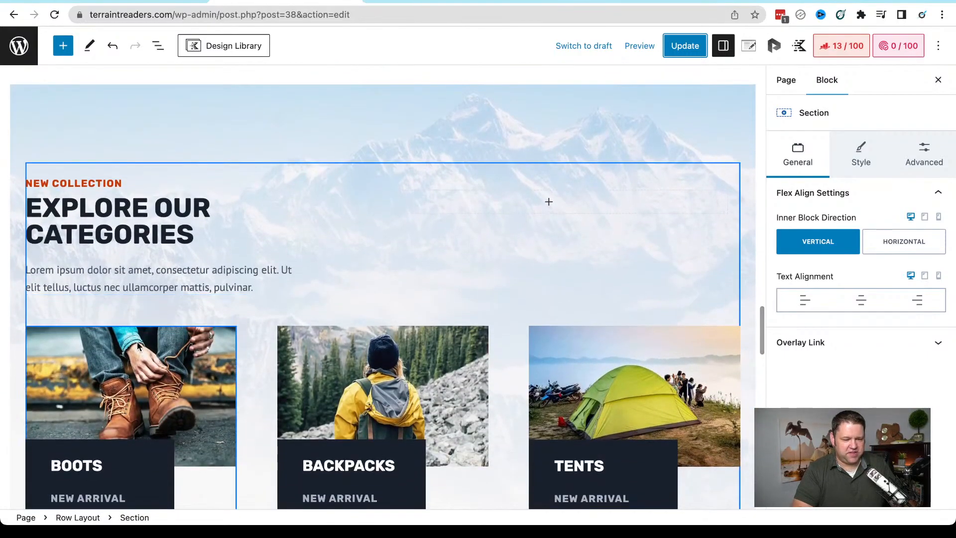
{"action": "scroll", "coordinate": [146, 369], "scroll_direction": "down", "scroll_amount": 2}
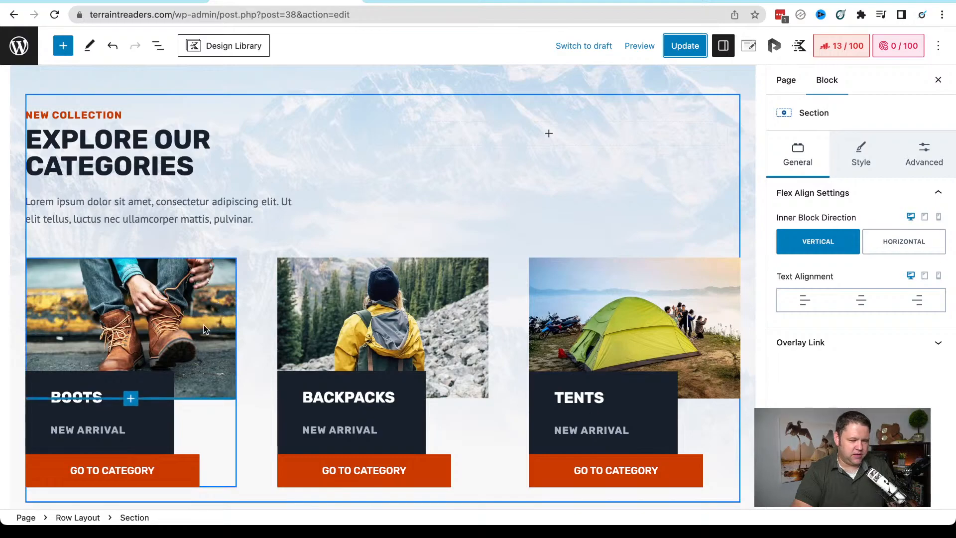
Change the "EXPLORE OUR CATEGORIES" heading to "EXPLORE THE OUTDOORS"
{"action": "left_click", "coordinate": [340, 101]}
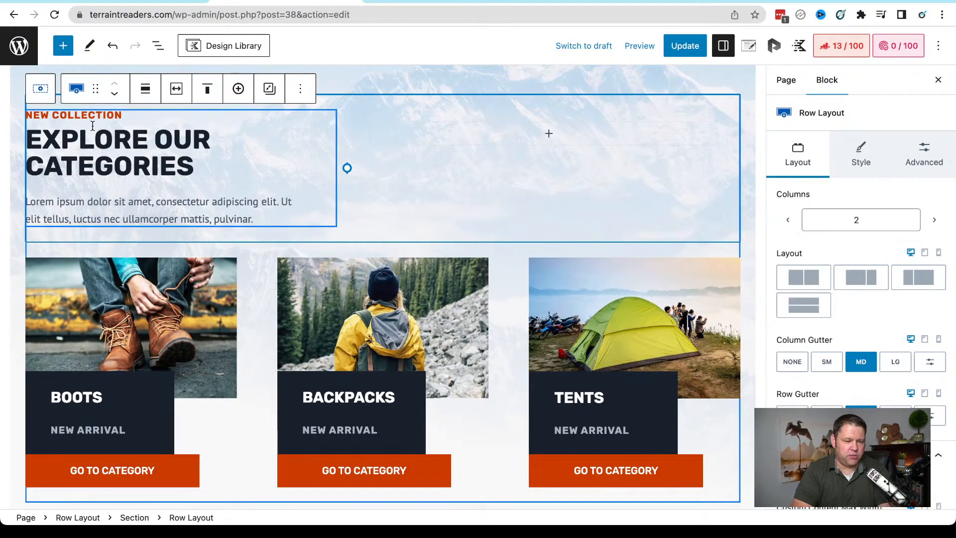
{"action": "left_click", "coordinate": [44, 144]}
{"action": "left_click_drag", "start_coordinate": [156, 140], "coordinate": [193, 164]}
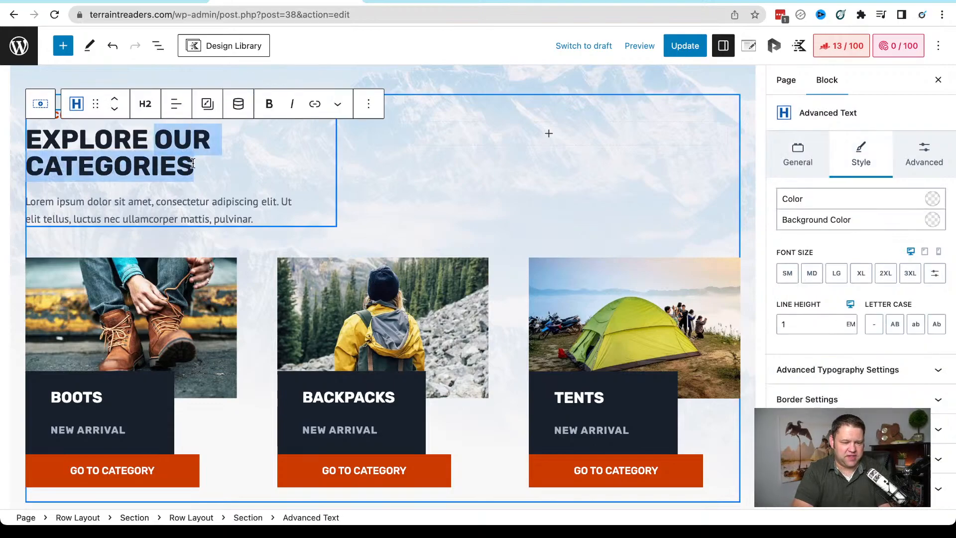
{"action": "type", "text": "THYE"}
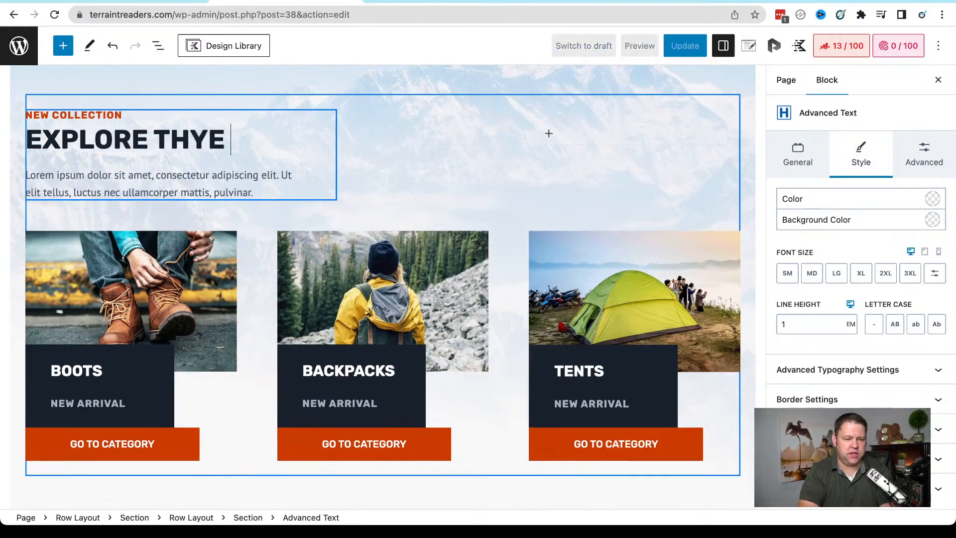
{"action": "key", "text": "BackSpace"}
{"action": "key", "text": "BackSpace"}
{"action": "type", "text": "E OUTDOORS"}
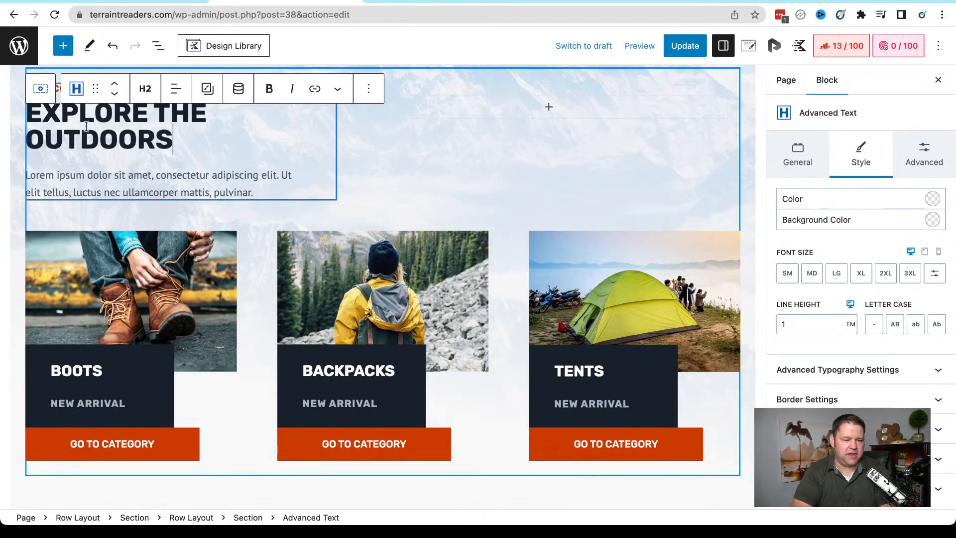
Examine the "EXPLORE THE OUTDOORS" section's NEW COLLECTION label, placeholder description and three category cards
{"action": "scroll", "coordinate": [238, 183], "scroll_direction": "up", "scroll_amount": 2}
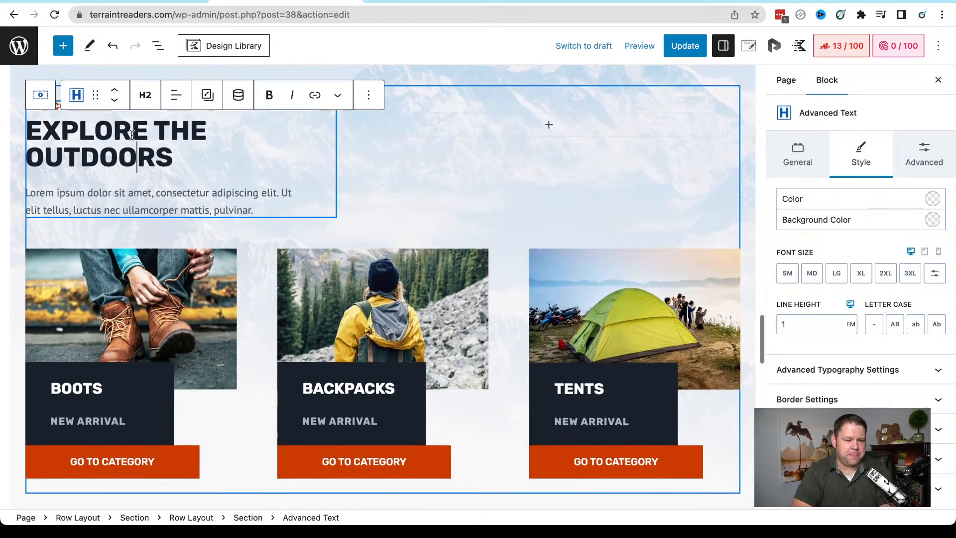
{"action": "left_click", "coordinate": [40, 121]}
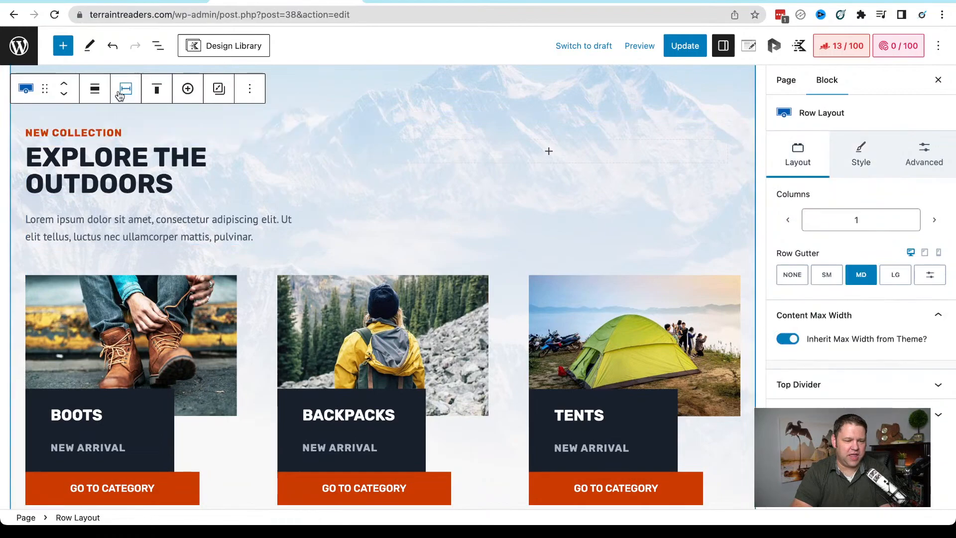
{"action": "left_click", "coordinate": [78, 136]}
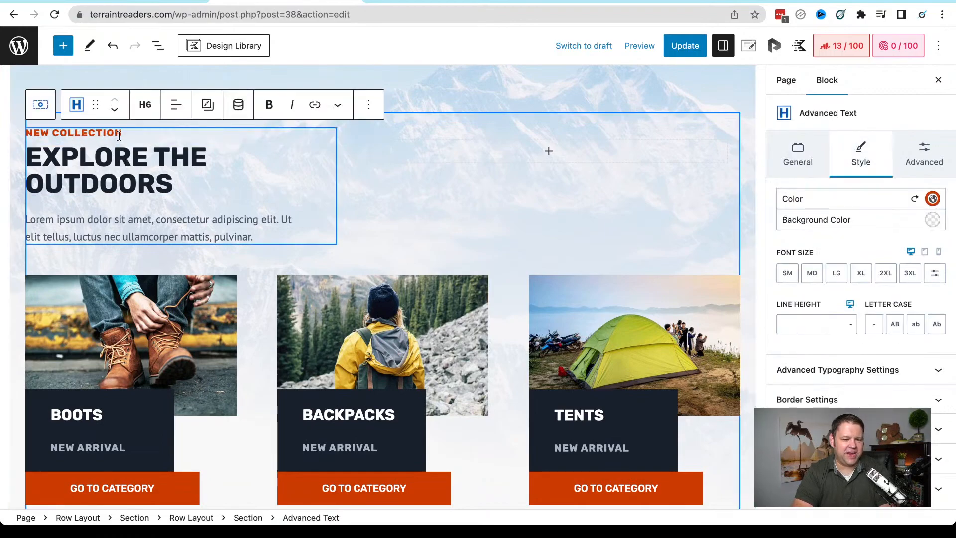
{"action": "left_click_drag", "start_coordinate": [122, 135], "coordinate": [29, 134]}
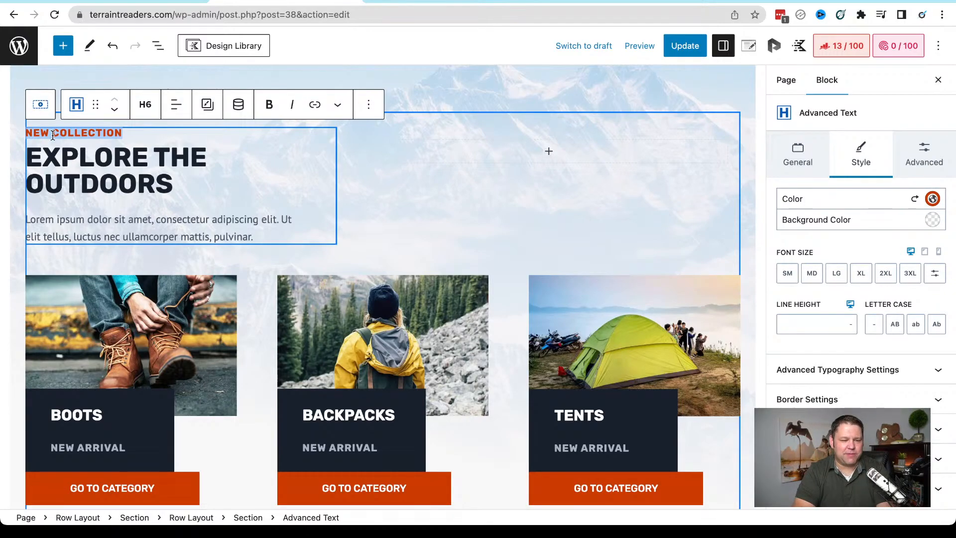
{"action": "left_click", "coordinate": [49, 225]}
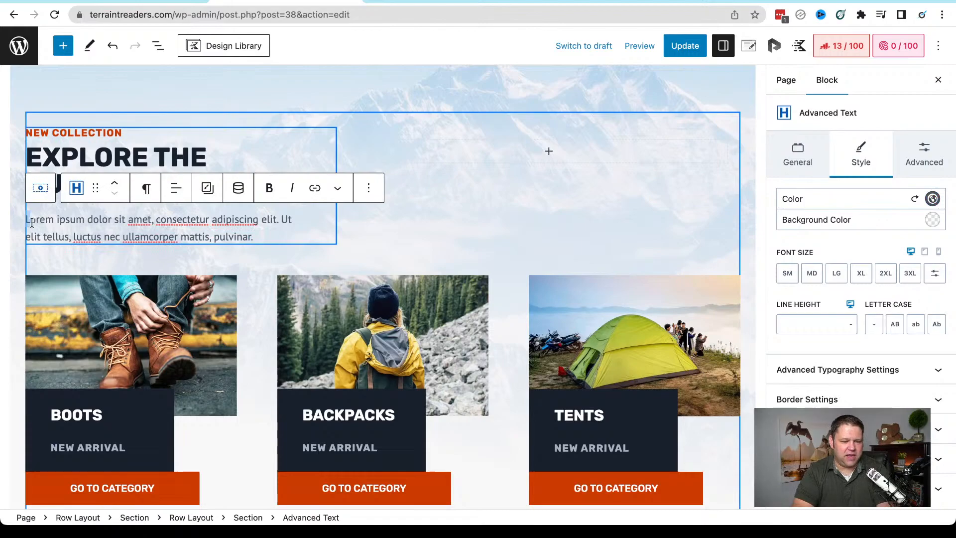
{"action": "left_click_drag", "start_coordinate": [26, 219], "coordinate": [264, 233]}
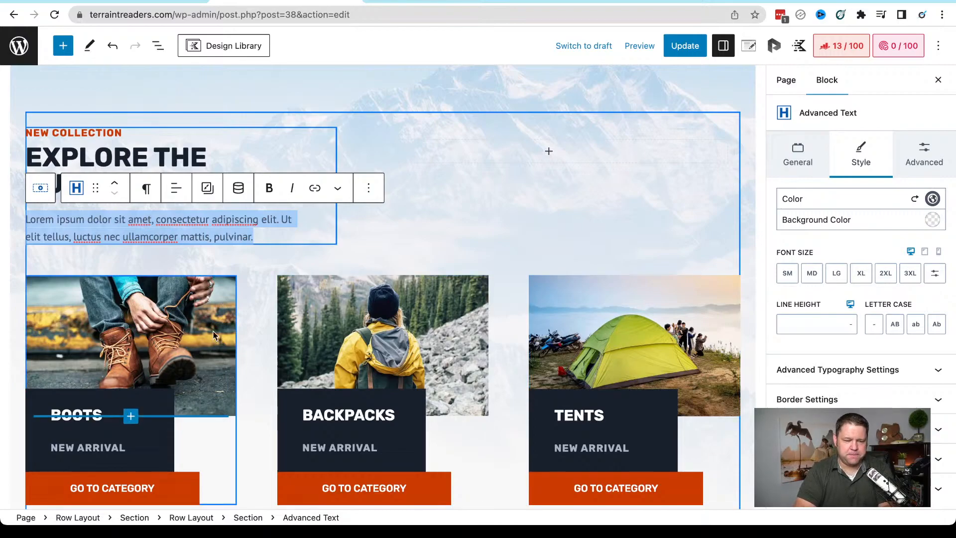
{"action": "left_click", "coordinate": [160, 324]}
{"action": "left_click", "coordinate": [383, 326]}
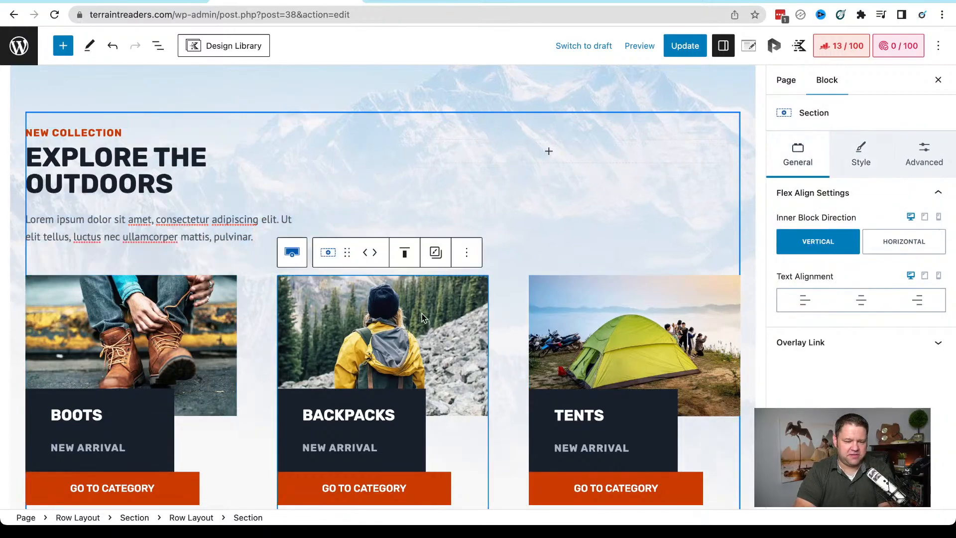
{"action": "left_click", "coordinate": [609, 305]}
Change the "BOOTS" card title to "VEHICLE SELECTION"
{"action": "scroll", "coordinate": [262, 356], "scroll_direction": "down", "scroll_amount": 3}
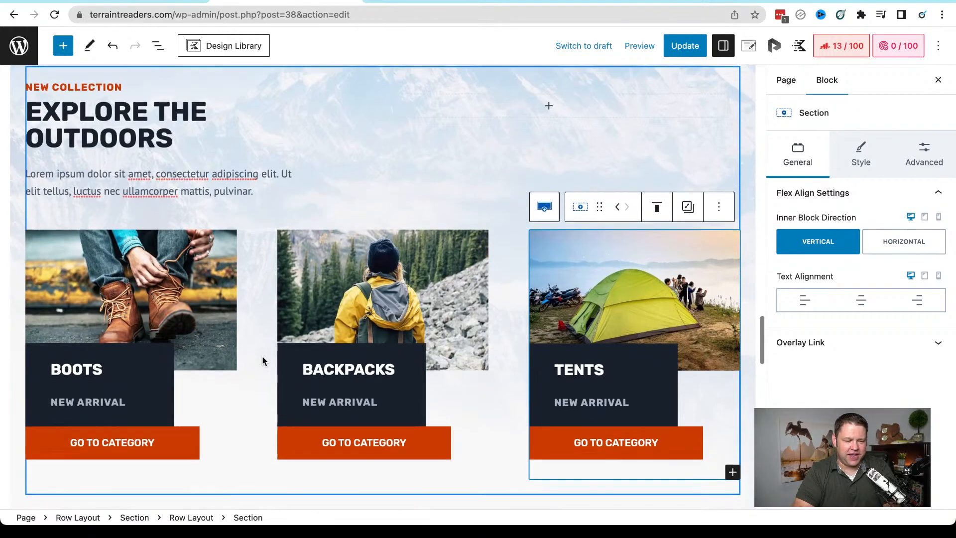
{"action": "left_click", "coordinate": [72, 340]}
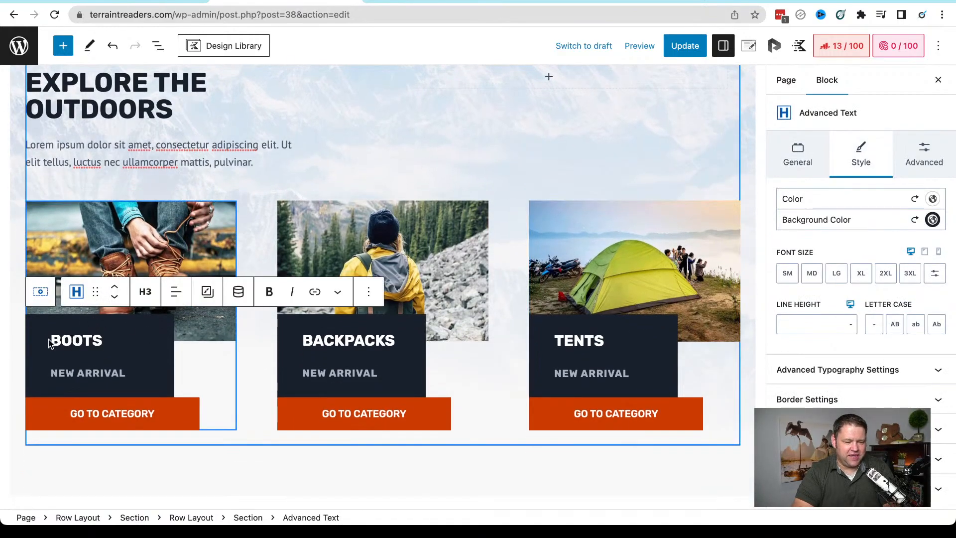
{"action": "left_click_drag", "start_coordinate": [50, 342], "coordinate": [109, 340]}
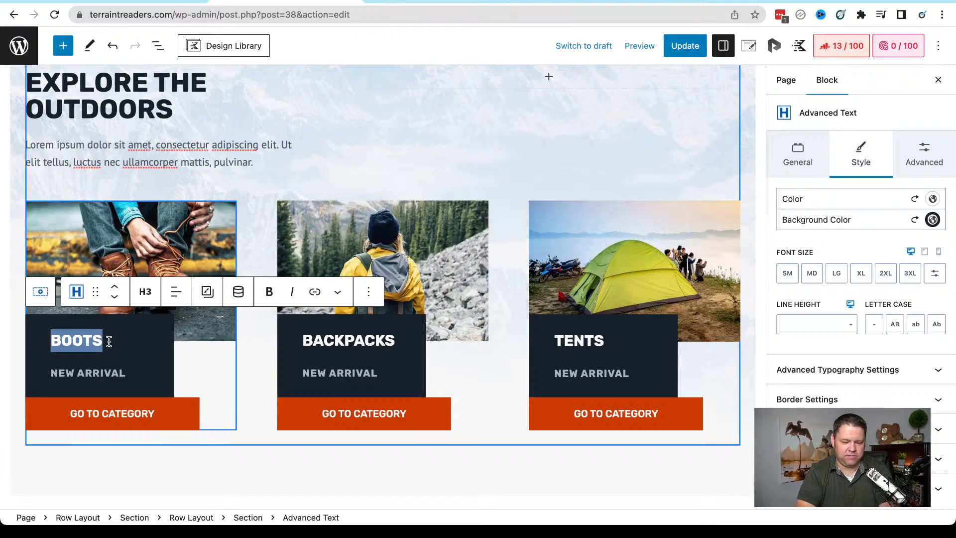
{"action": "type", "text": "VEHI"}
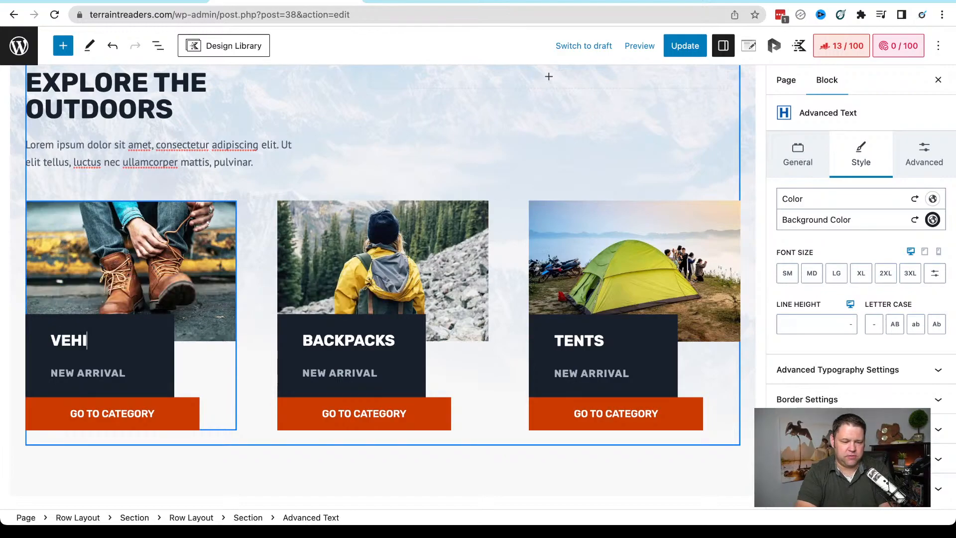
{"action": "type", "text": "CLE SELECTION"}
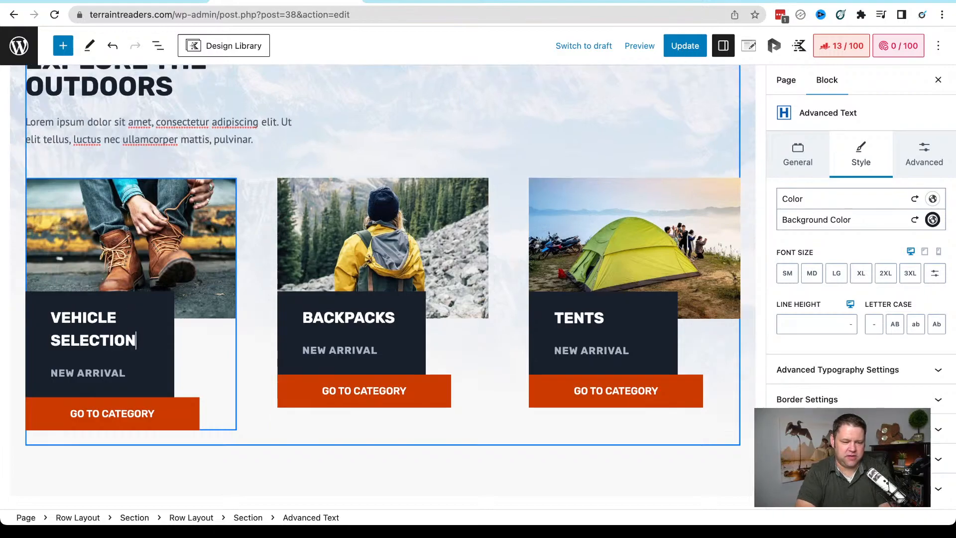
Change the "BACKPACKS" card title to "ADVENTURE PLANNING"
{"action": "left_click", "coordinate": [300, 320]}
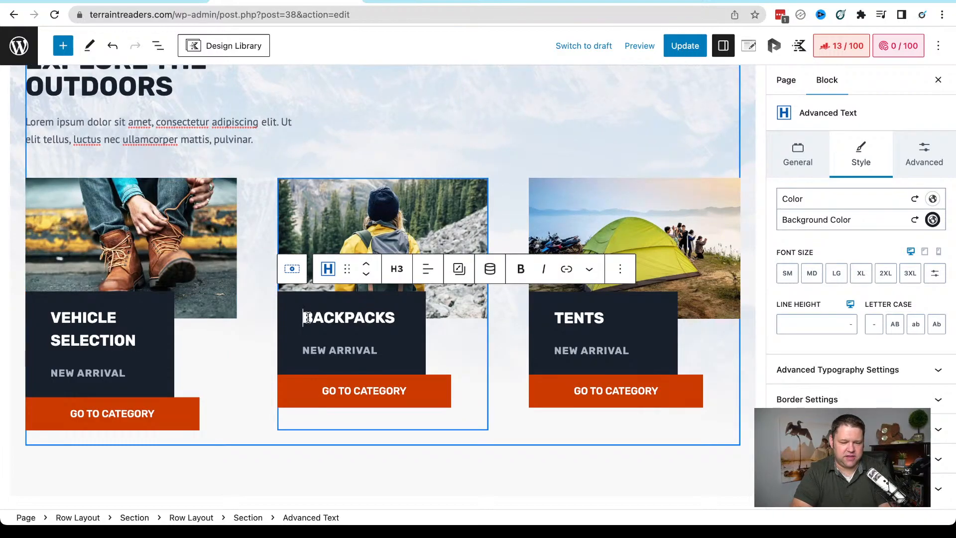
{"action": "mouse_move", "coordinate": [303, 319]}
{"action": "left_mouse_down"}
{"action": "mouse_move", "coordinate": [386, 322]}
{"action": "mouse_move", "coordinate": [297, 313]}
{"action": "left_mouse_up"}
{"action": "key", "text": "Right"}
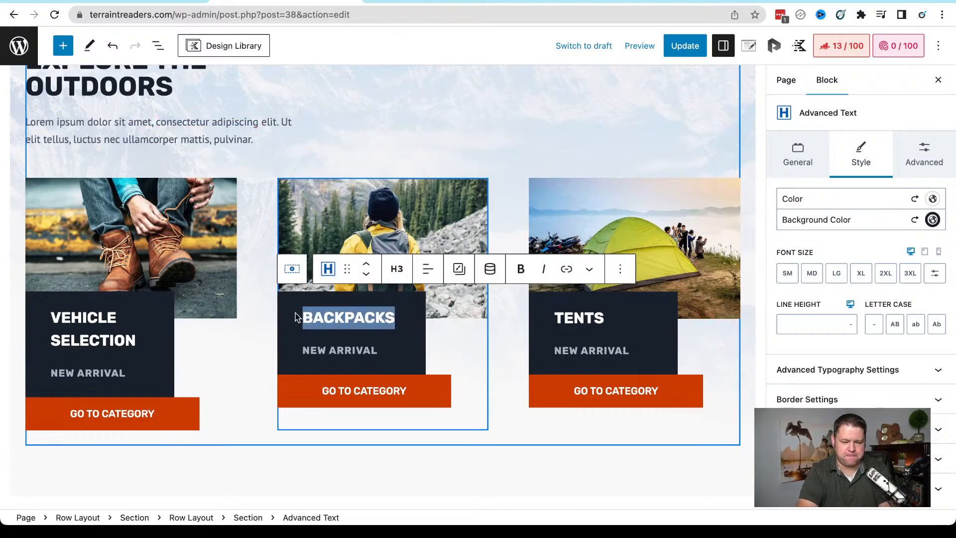
{"action": "type", "text": "ADVD"}
{"action": "key", "text": "BackSpace"}
{"action": "key", "text": "BackSpace"}
{"action": "key", "text": "BackSpace"}
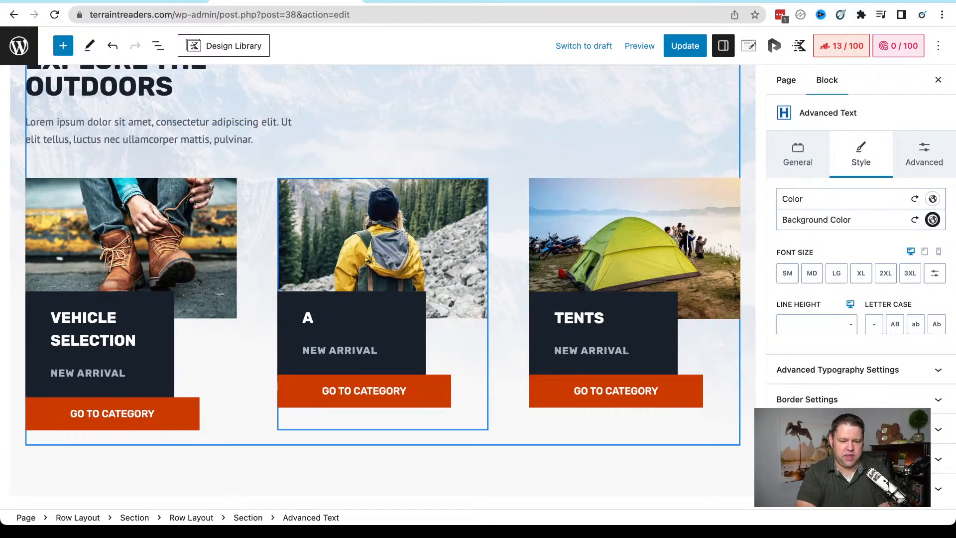
{"action": "type", "text": "DVENTURE PLANNING"}
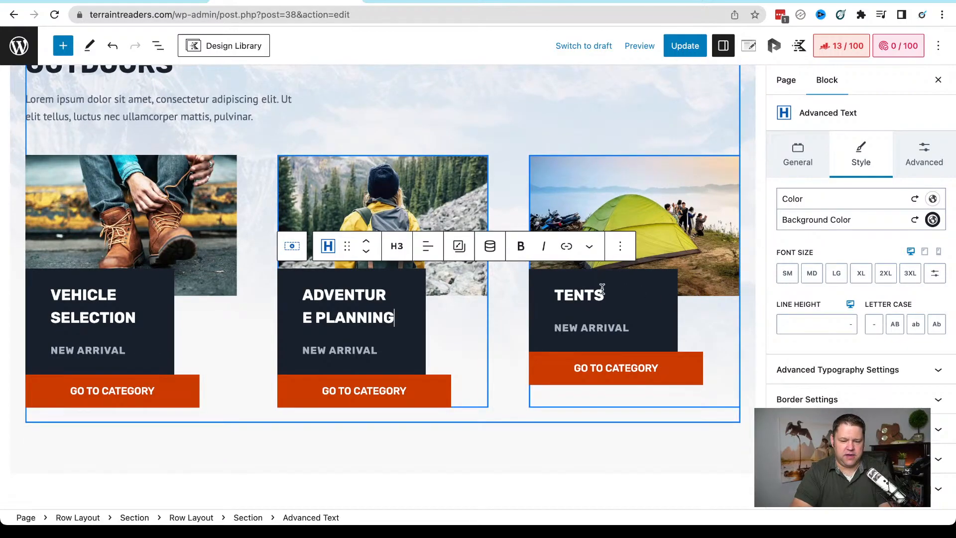
Change the "TENTS" card title to "OFF-ROAD SAFETY"
{"action": "left_click_drag", "start_coordinate": [604, 293], "coordinate": [551, 297]}
{"action": "type", "text": "OFFR"}
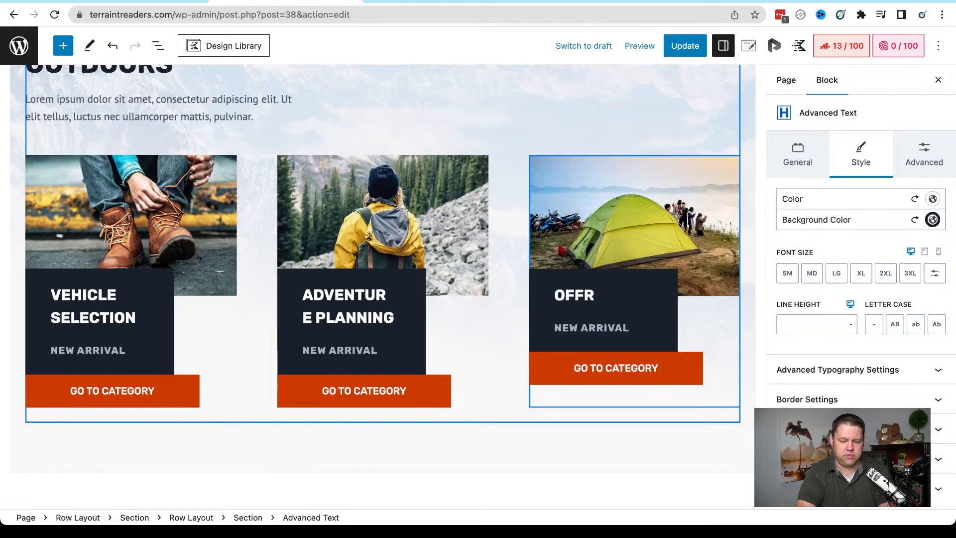
{"action": "key", "text": "BackSpace"}
{"action": "type", "text": "-ROA"}
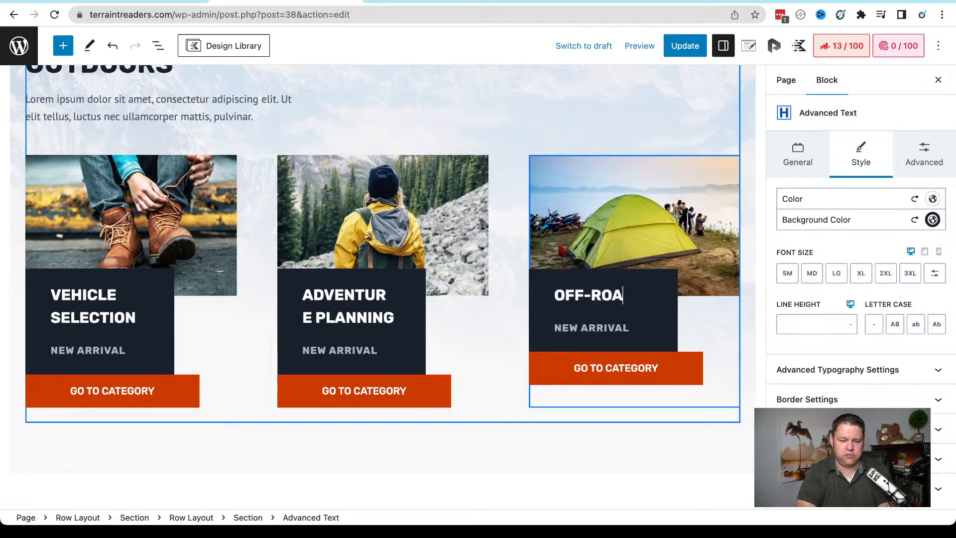
{"action": "type", "text": "D SAFETY"}
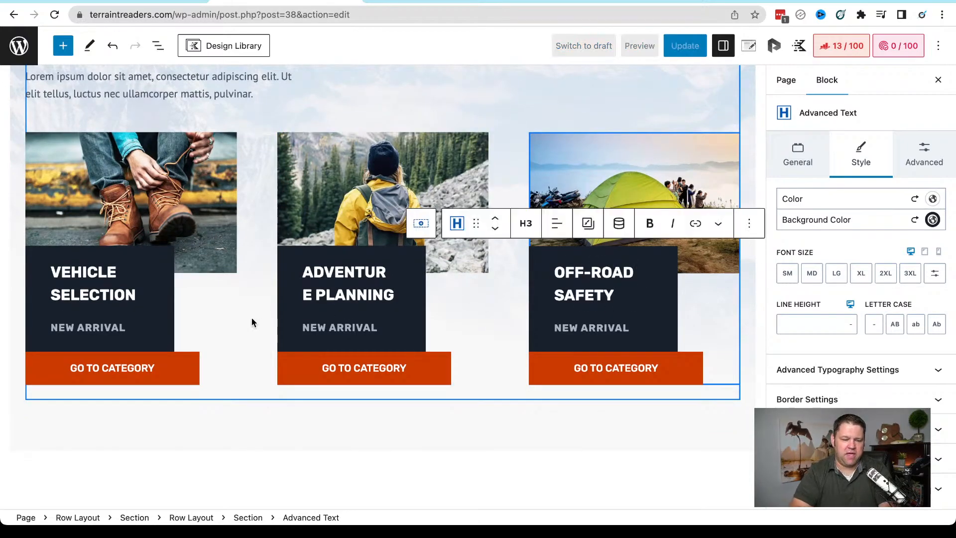
Inspect the Vehicle Selection card's NEW ARRIVAL label, the surrounding row layouts and the link settings of its GO TO CATEGORY button
{"action": "left_click", "coordinate": [80, 329]}
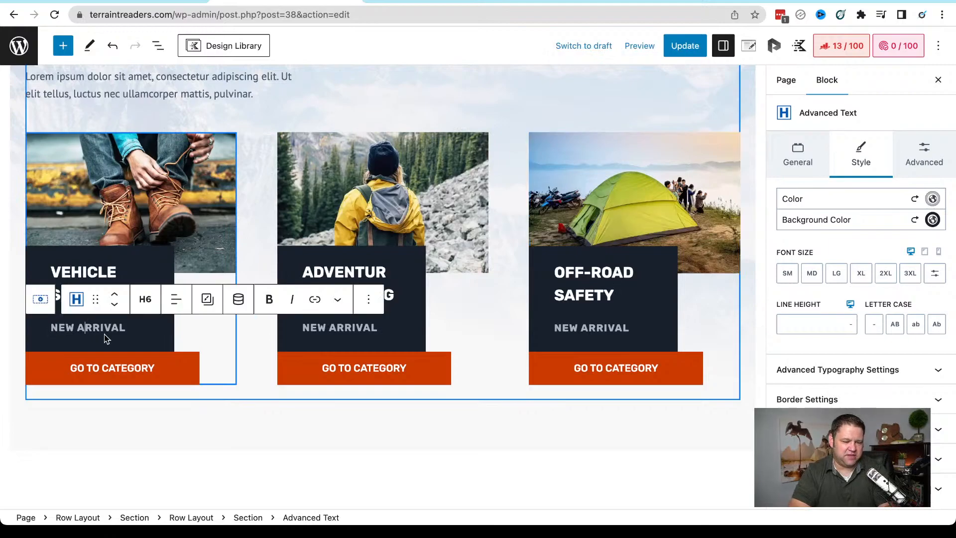
{"action": "left_click", "coordinate": [248, 395]}
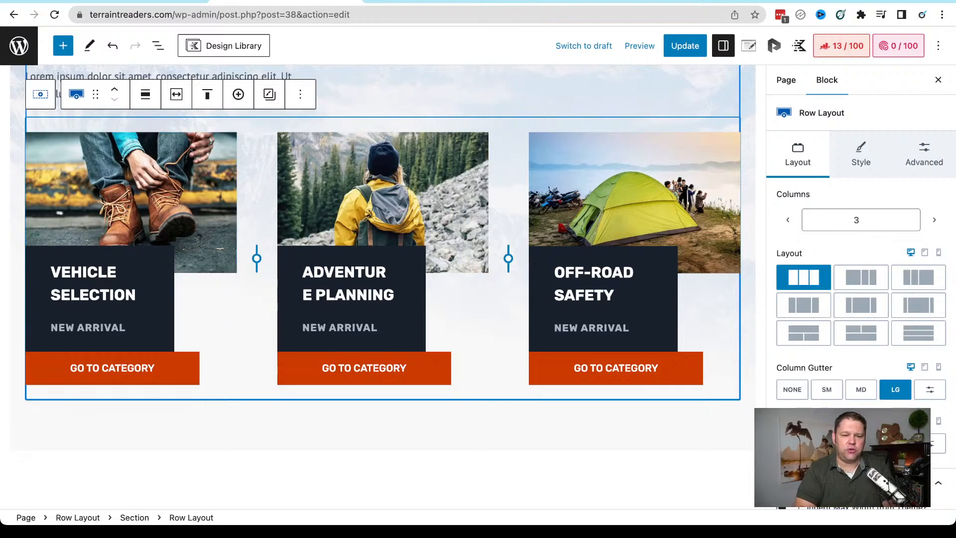
{"action": "left_click", "coordinate": [274, 438]}
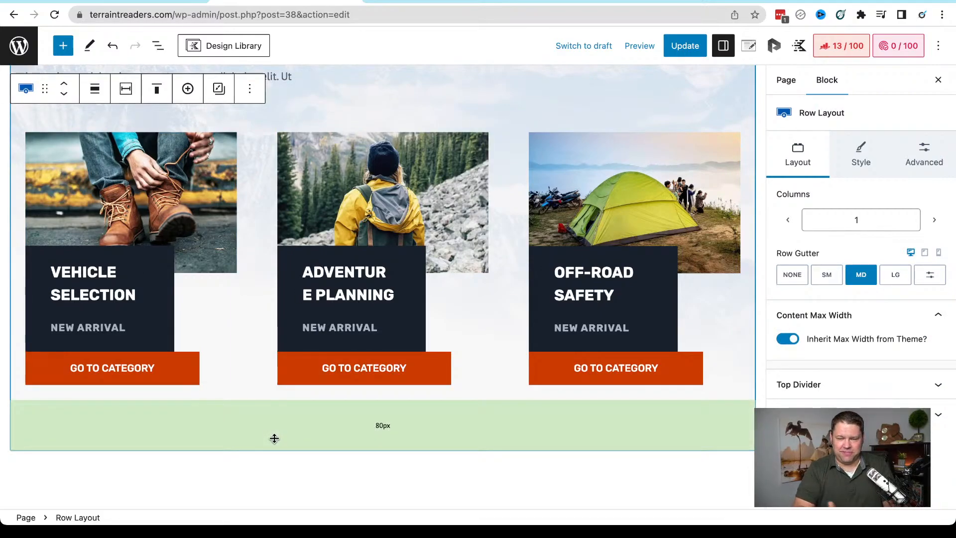
{"action": "left_click", "coordinate": [158, 377]}
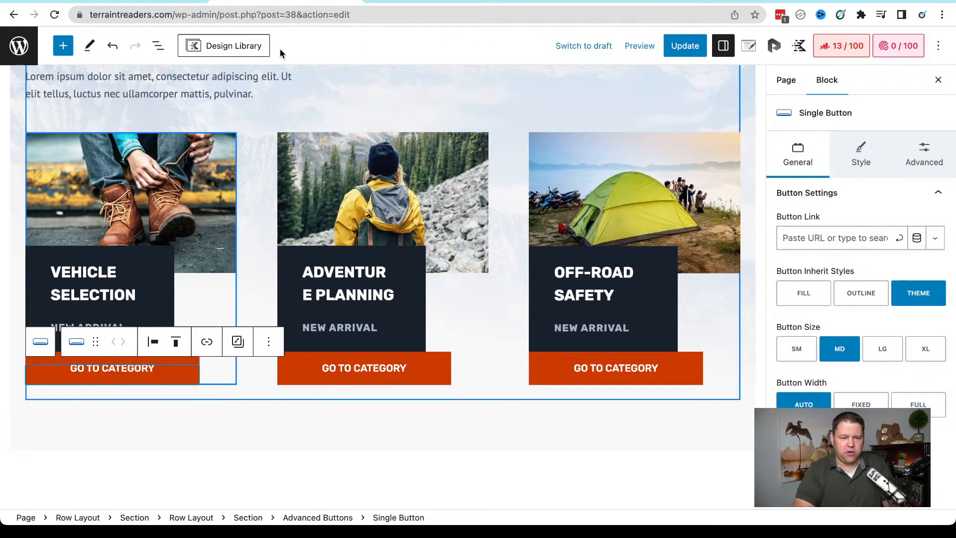
Switch to the site preview, open the blog and look through the article on the best time to buy an ATV
{"action": "left_click", "coordinate": [448, 3]}
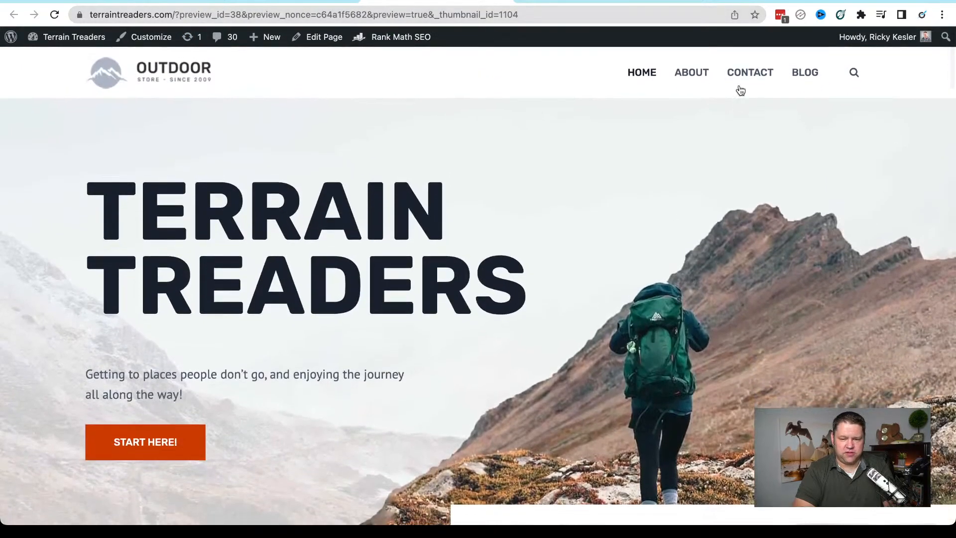
{"action": "left_click", "coordinate": [806, 80]}
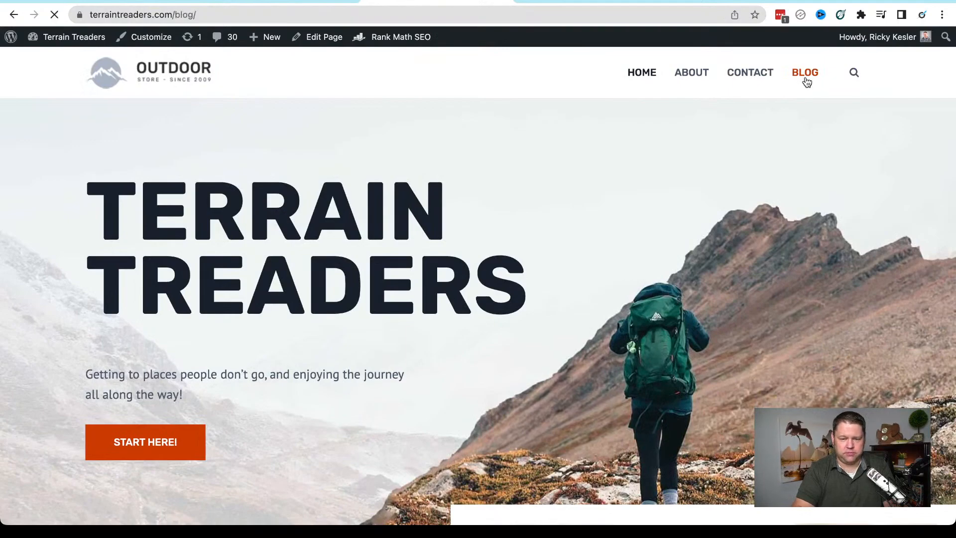
{"action": "scroll", "coordinate": [234, 212], "scroll_direction": "down", "scroll_amount": 5}
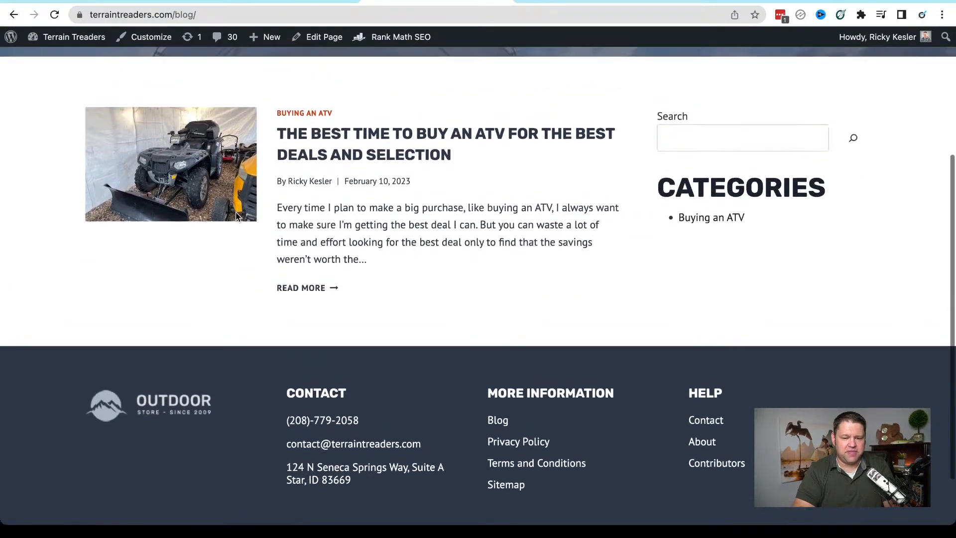
{"action": "scroll", "coordinate": [336, 222], "scroll_direction": "up", "scroll_amount": 2}
{"action": "left_click", "coordinate": [337, 222]}
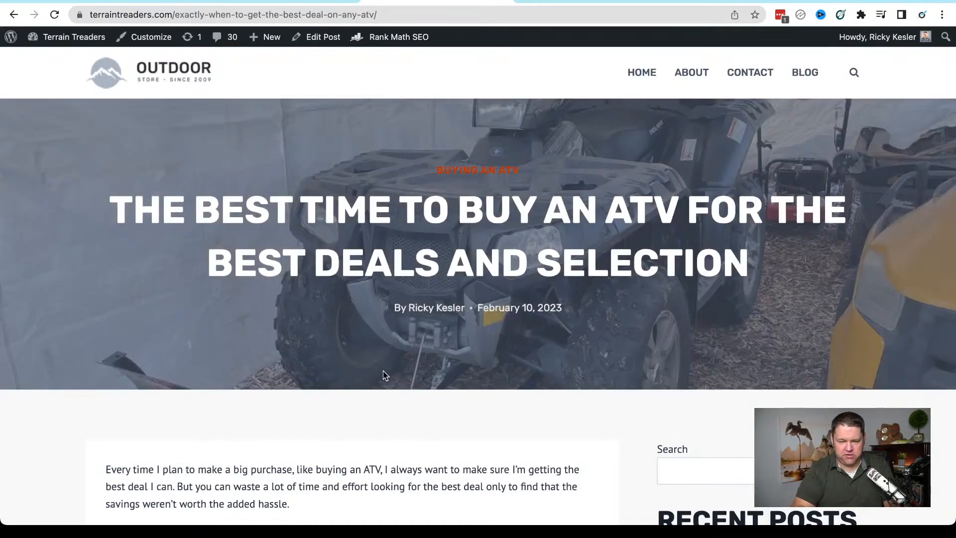
{"action": "scroll", "coordinate": [384, 371], "scroll_direction": "down", "scroll_amount": 7}
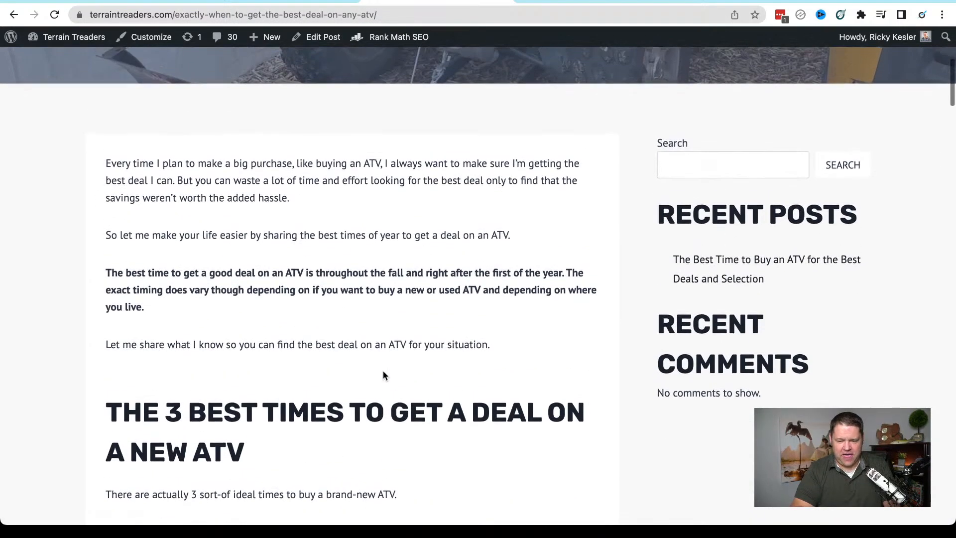
{"action": "scroll", "coordinate": [720, 377], "scroll_direction": "down", "scroll_amount": 5}
{"action": "scroll", "coordinate": [721, 377], "scroll_direction": "up", "scroll_amount": 7}
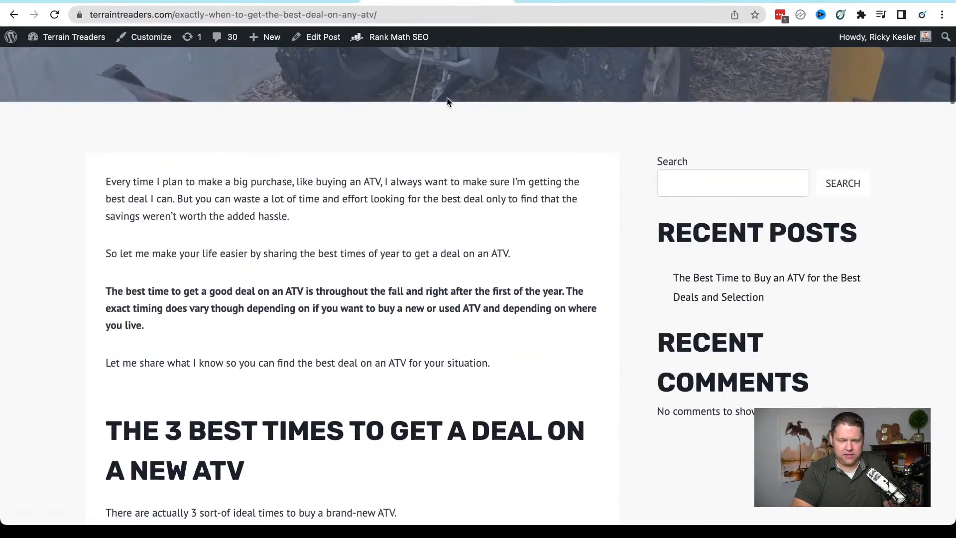
Open the ATV buying-time article for editing, add the tag "Vehicle Selection" and update the post
{"action": "left_click", "coordinate": [317, 38]}
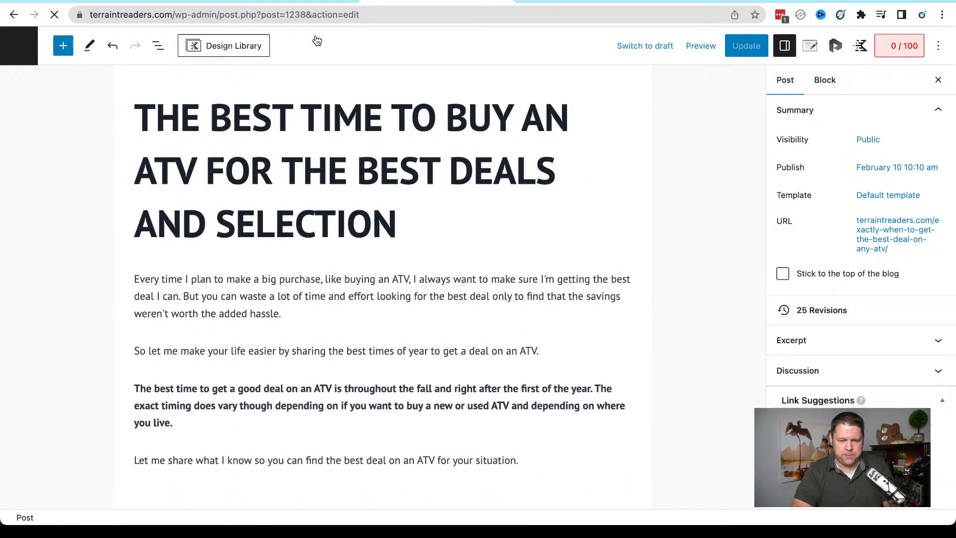
{"action": "scroll", "coordinate": [512, 277], "scroll_direction": "down", "scroll_amount": 3}
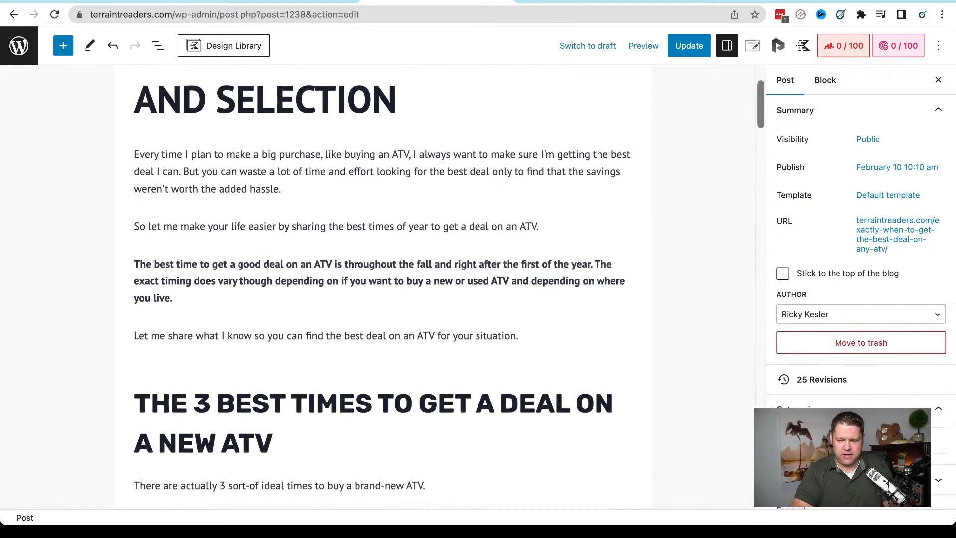
{"action": "scroll", "coordinate": [816, 302], "scroll_direction": "down", "scroll_amount": 3}
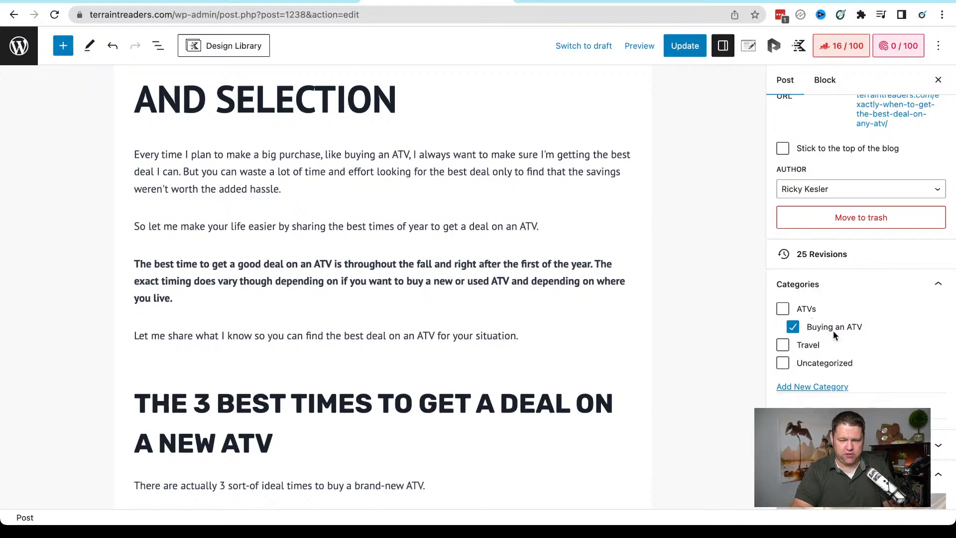
{"action": "left_click", "coordinate": [938, 445]}
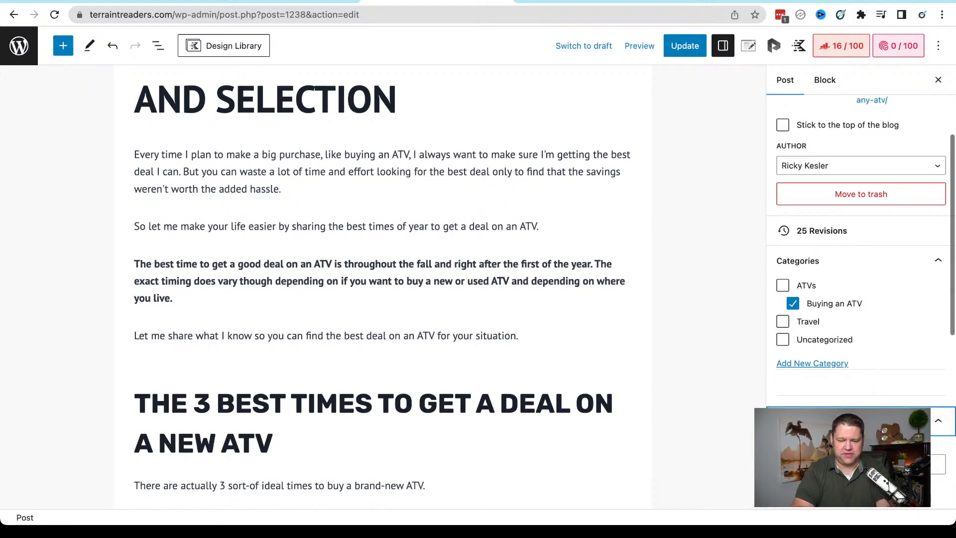
{"action": "left_click", "coordinate": [860, 464]}
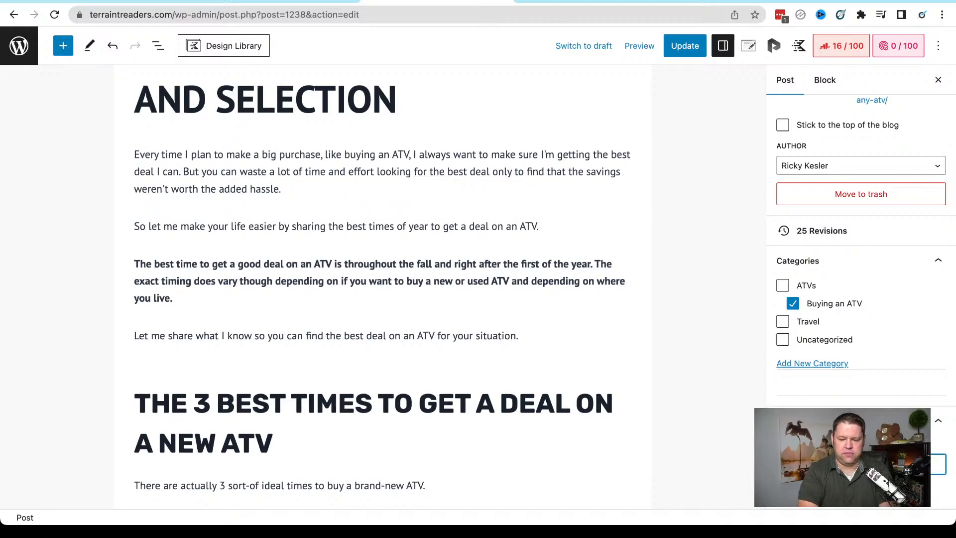
{"action": "key", "text": "Return"}
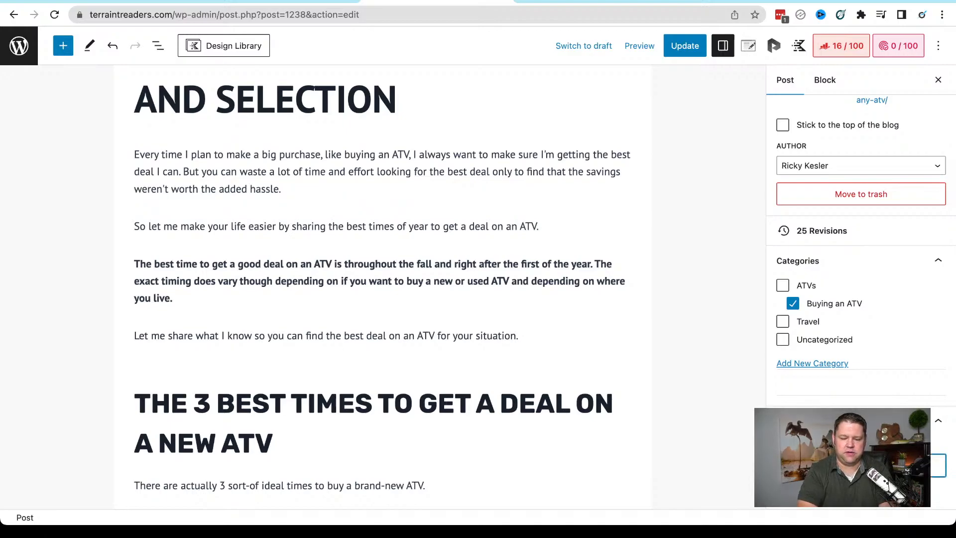
{"action": "left_click", "coordinate": [685, 48]}
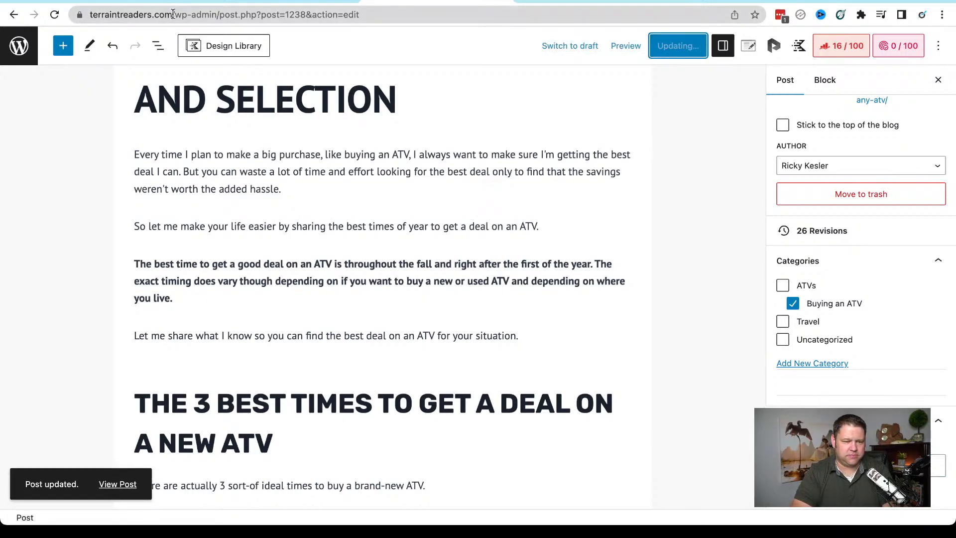
Open the tag archive page at terraintreaders.com/tag/vehicle-selection and look through its post listing
{"action": "left_click_drag", "start_coordinate": [172, 14], "coordinate": [376, 22]}
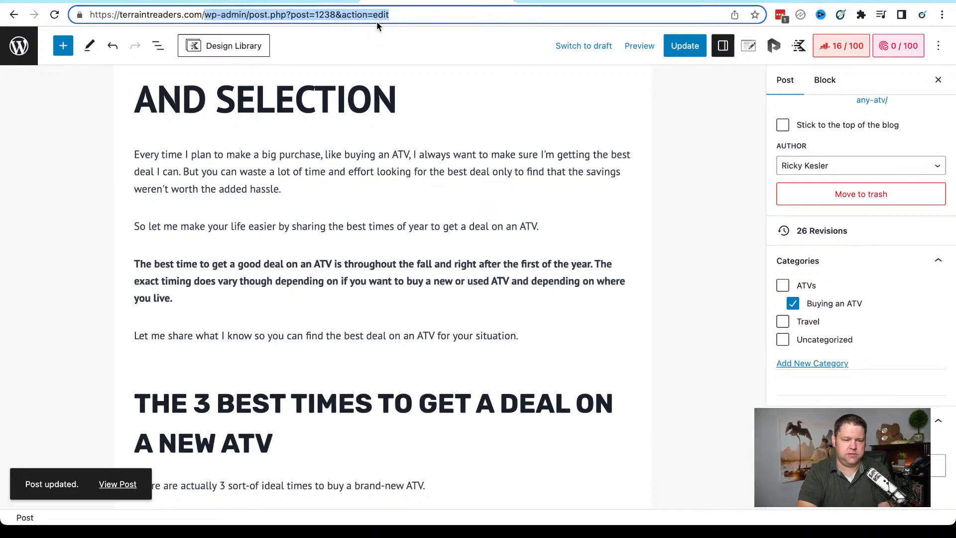
{"action": "type", "text": "tag/vehic"}
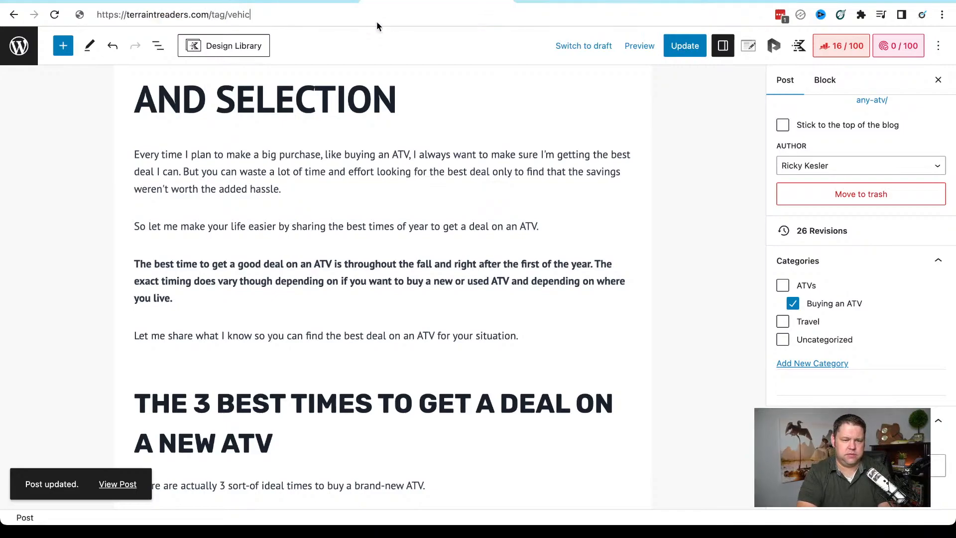
{"action": "type", "text": "le-selection"}
{"action": "key", "text": "Return"}
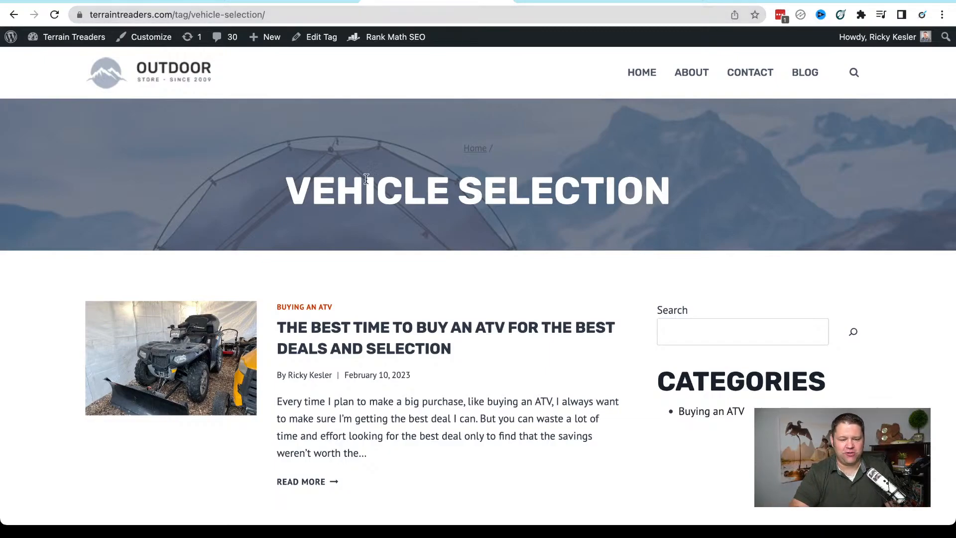
{"action": "scroll", "coordinate": [394, 376], "scroll_direction": "down", "scroll_amount": 5}
{"action": "scroll", "coordinate": [392, 223], "scroll_direction": "up", "scroll_amount": 3}
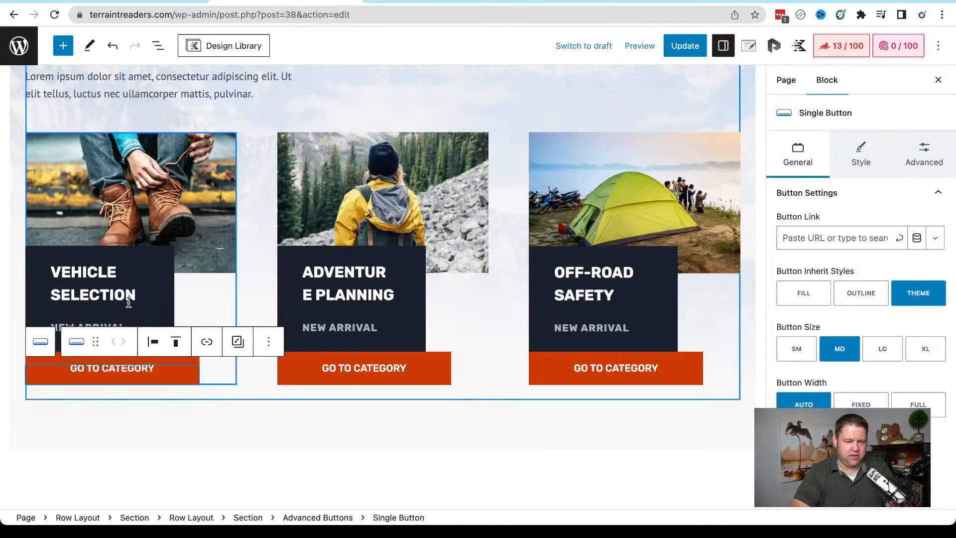
Change the Vehicle Selection card's button text to "SEE ALL CONTENT"
{"action": "left_click", "coordinate": [109, 369]}
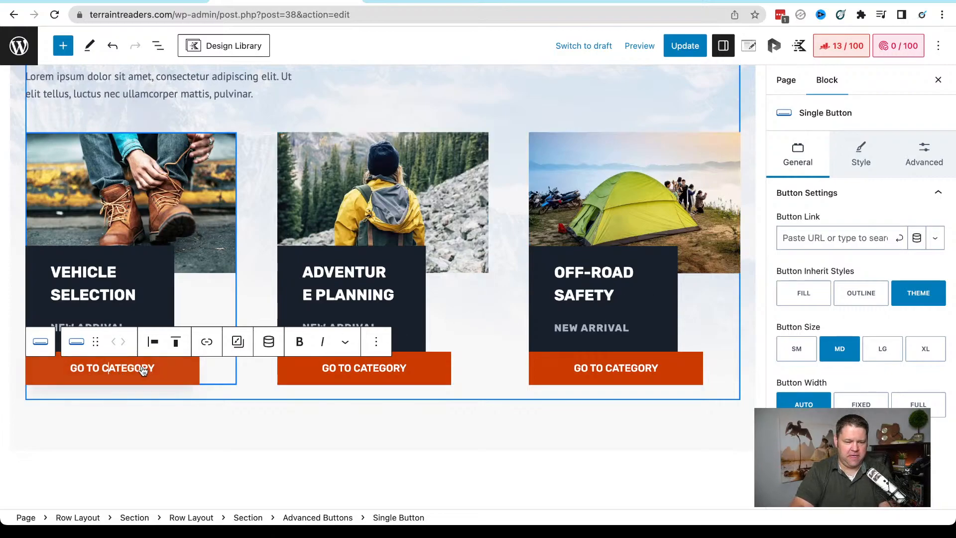
{"action": "mouse_move", "coordinate": [72, 370]}
{"action": "left_mouse_down"}
{"action": "mouse_move", "coordinate": [171, 372]}
{"action": "mouse_move", "coordinate": [68, 372]}
{"action": "left_mouse_up"}
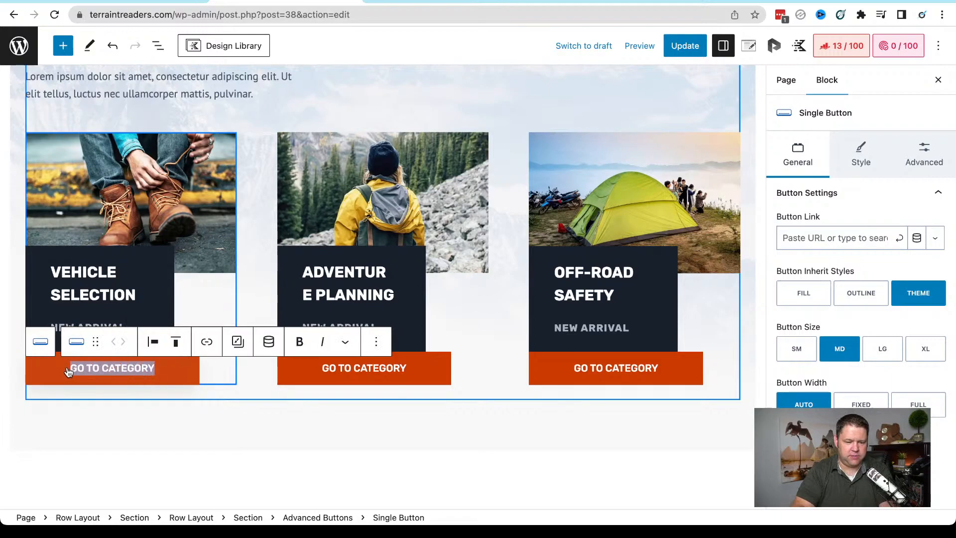
{"action": "type", "text": "SEE A"}
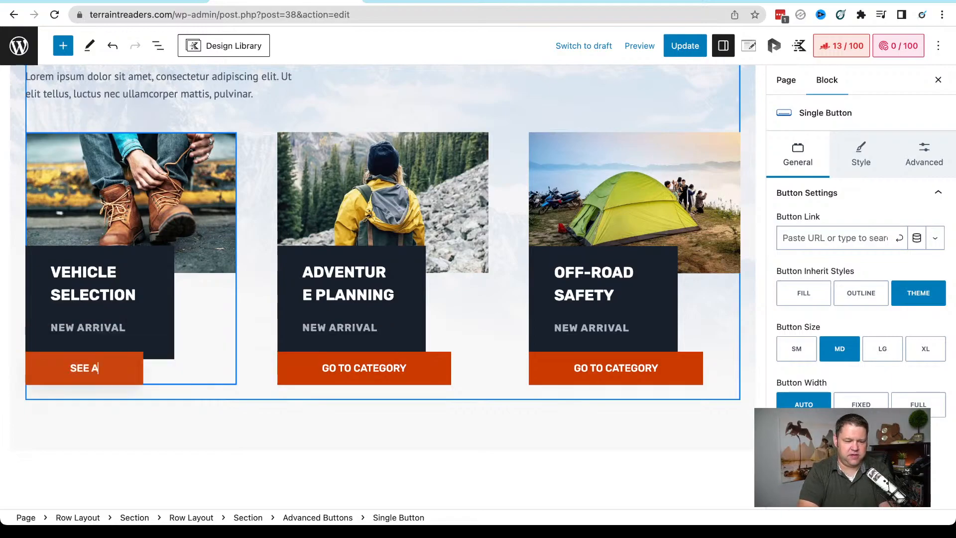
{"action": "type", "text": "LL CONTENT"}
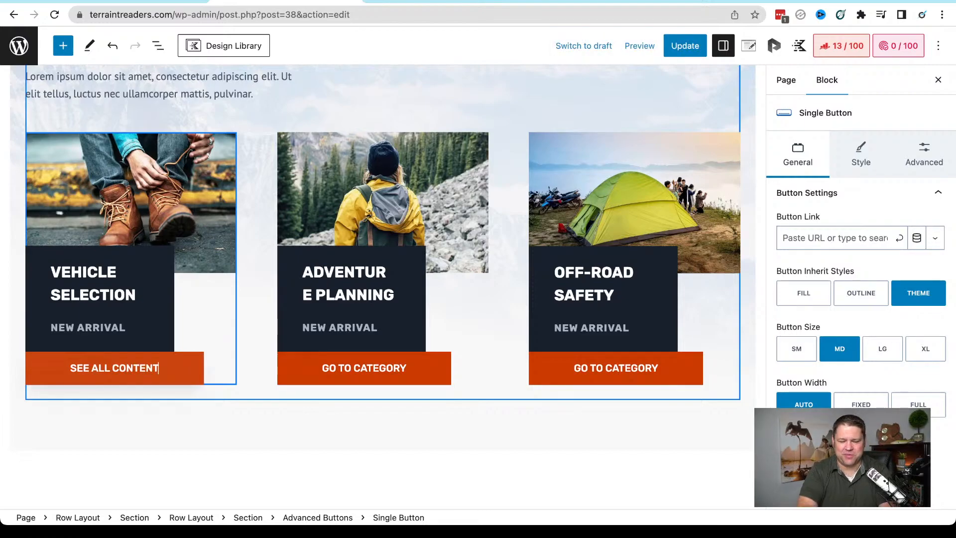
Link the Vehicle Selection card's button to the copied address terraintreaders.com/tag/vehicle-selection/
{"action": "left_click", "coordinate": [801, 237]}
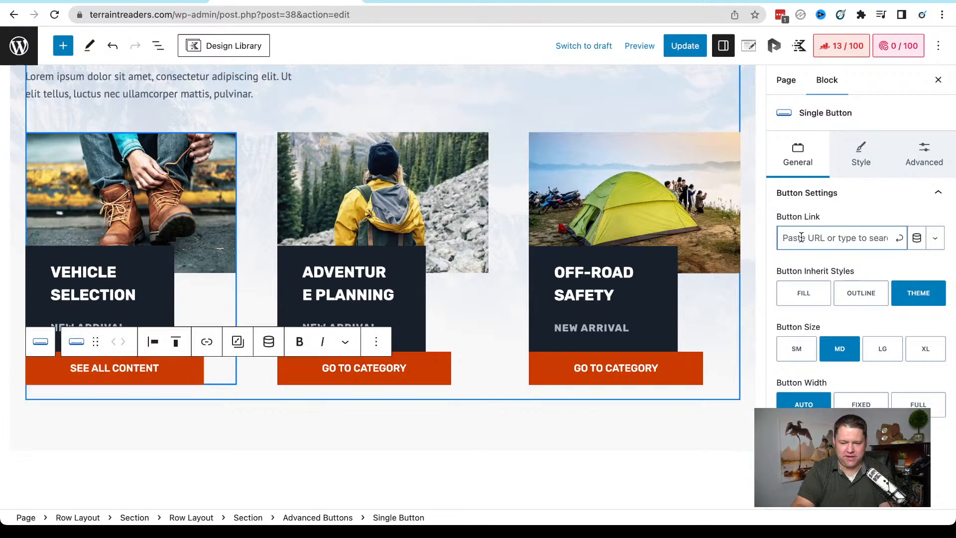
{"action": "left_click", "coordinate": [407, 2]}
{"action": "left_click", "coordinate": [364, 18]}
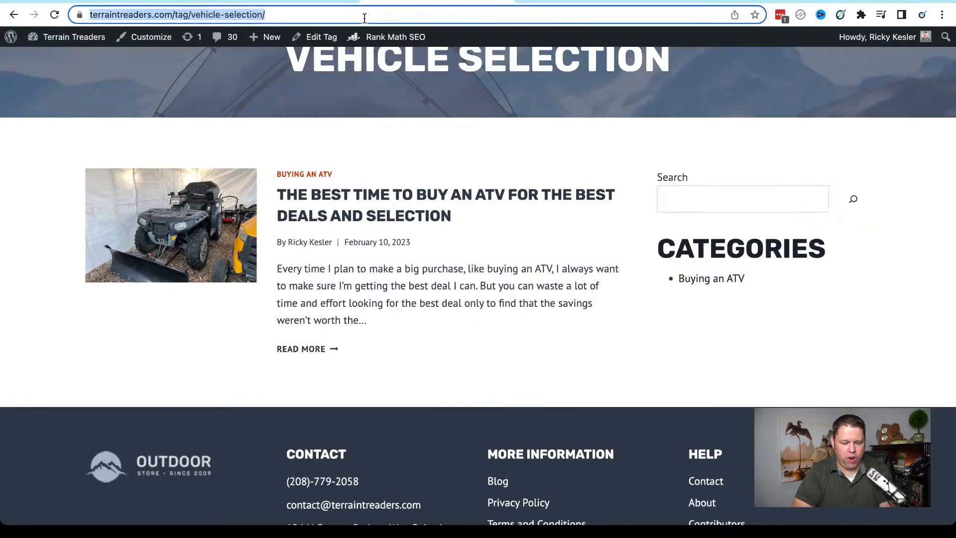
{"action": "key", "text": "ctrl+c"}
{"action": "left_click", "coordinate": [327, 1]}
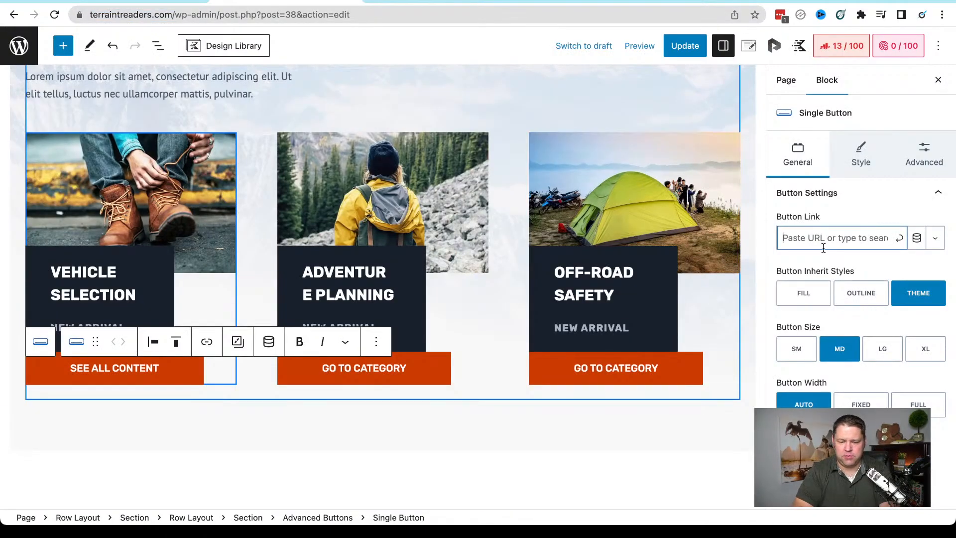
{"action": "key", "text": "ctrl+v"}
{"action": "left_click", "coordinate": [899, 238]}
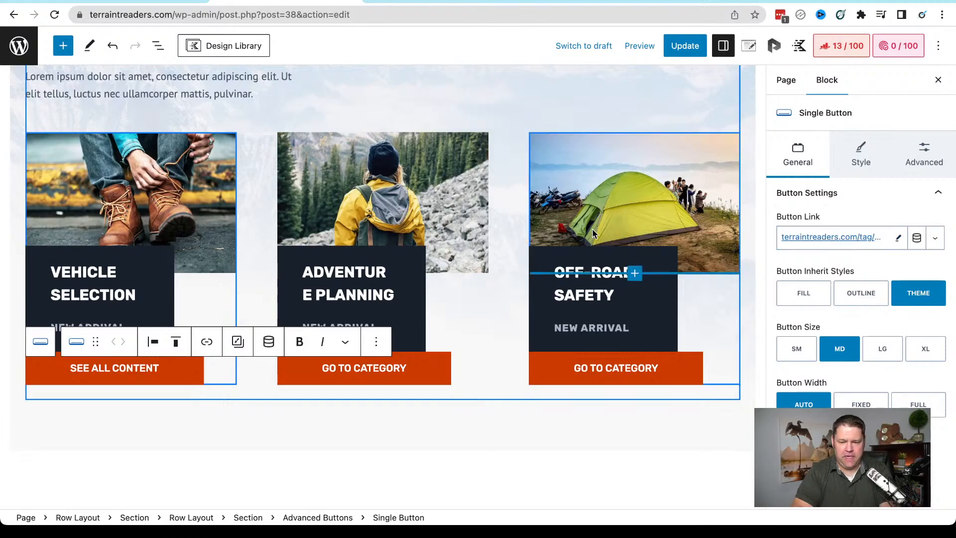
Examine the homepage's Explore the Outdoors section with its category cards and the Our Best-Seller section above it
{"action": "scroll", "coordinate": [592, 230], "scroll_direction": "up", "scroll_amount": 2}
{"action": "scroll", "coordinate": [593, 230], "scroll_direction": "up", "scroll_amount": 4}
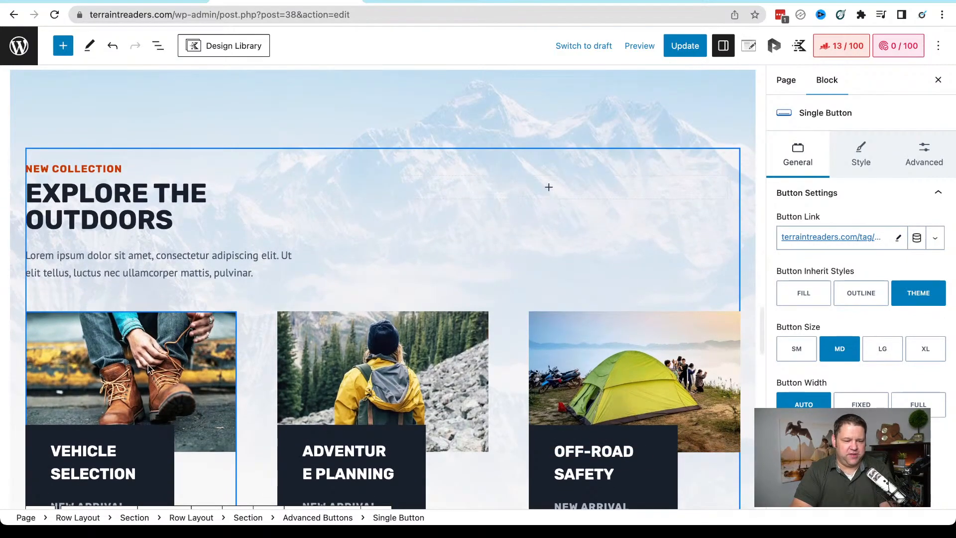
{"action": "scroll", "coordinate": [190, 318], "scroll_direction": "down", "scroll_amount": 3}
{"action": "left_click", "coordinate": [140, 286]}
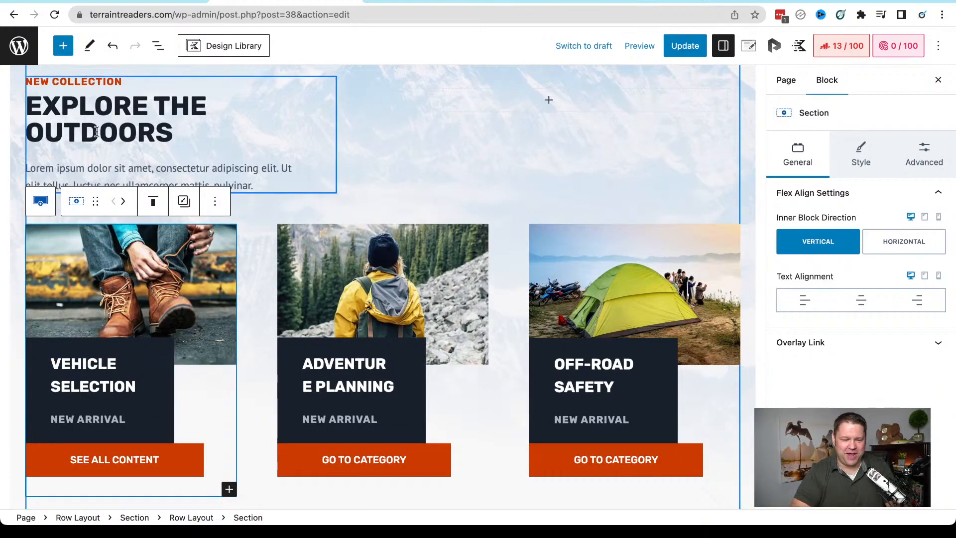
{"action": "scroll", "coordinate": [351, 309], "scroll_direction": "down", "scroll_amount": 4}
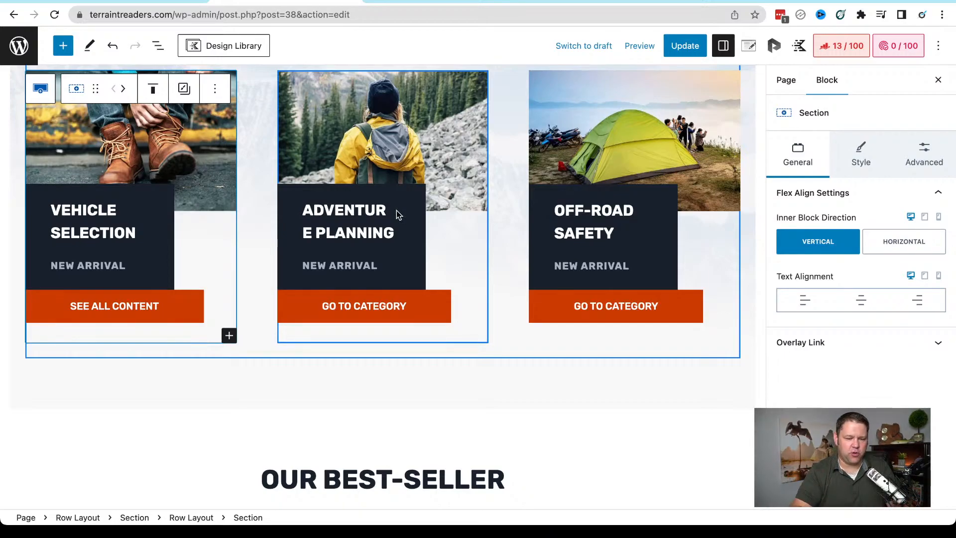
{"action": "scroll", "coordinate": [396, 210], "scroll_direction": "up", "scroll_amount": 15}
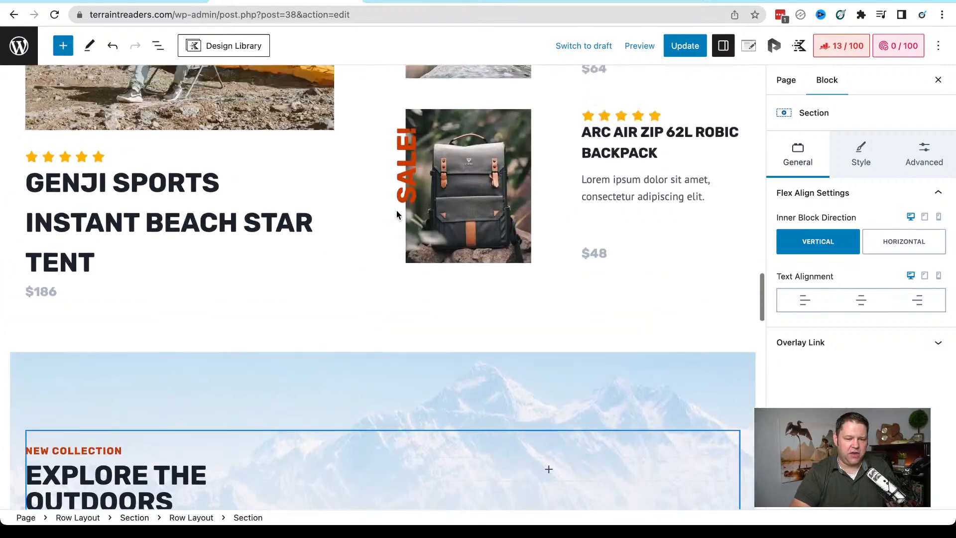
{"action": "scroll", "coordinate": [348, 149], "scroll_direction": "up", "scroll_amount": 10}
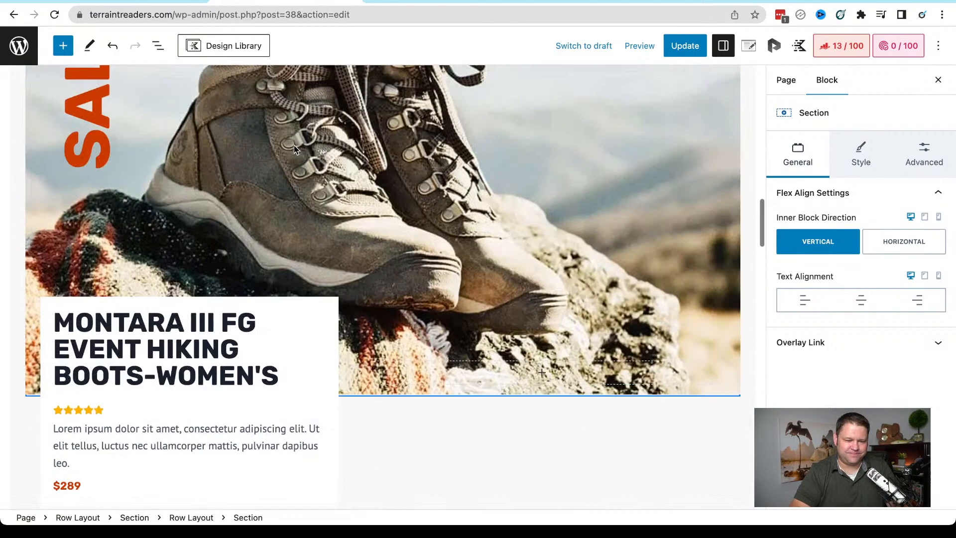
{"action": "scroll", "coordinate": [296, 149], "scroll_direction": "up", "scroll_amount": 2}
{"action": "scroll", "coordinate": [228, 198], "scroll_direction": "up", "scroll_amount": 4}
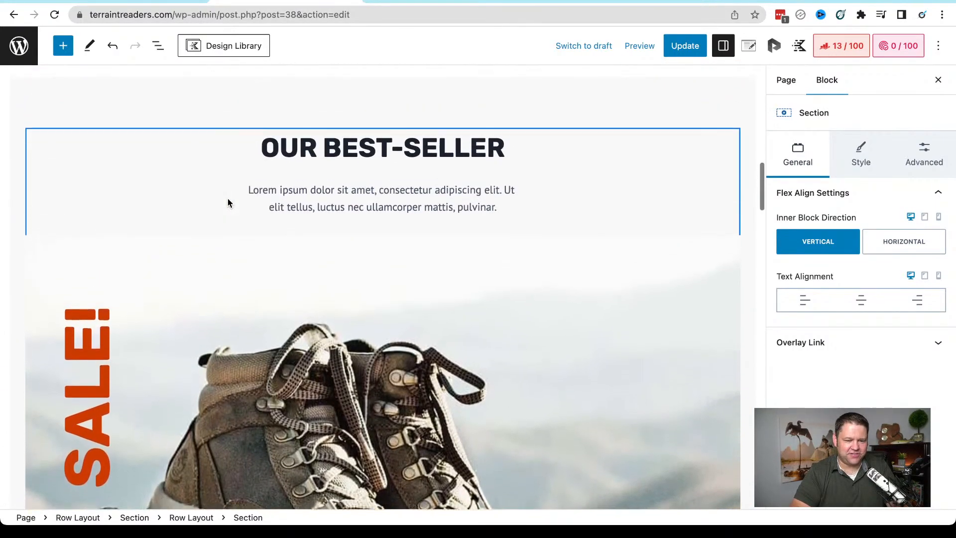
{"action": "left_click", "coordinate": [170, 175]}
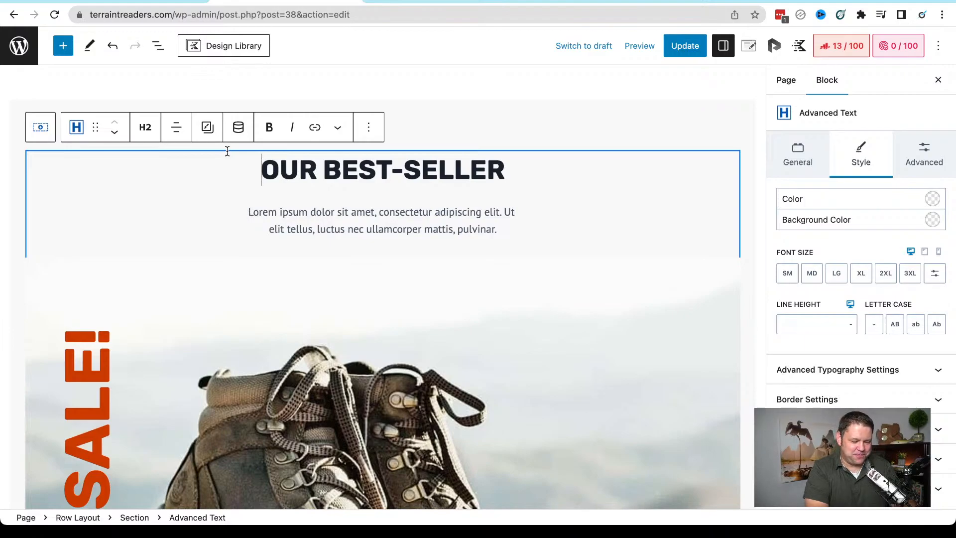
{"action": "scroll", "coordinate": [227, 151], "scroll_direction": "down", "scroll_amount": 20}
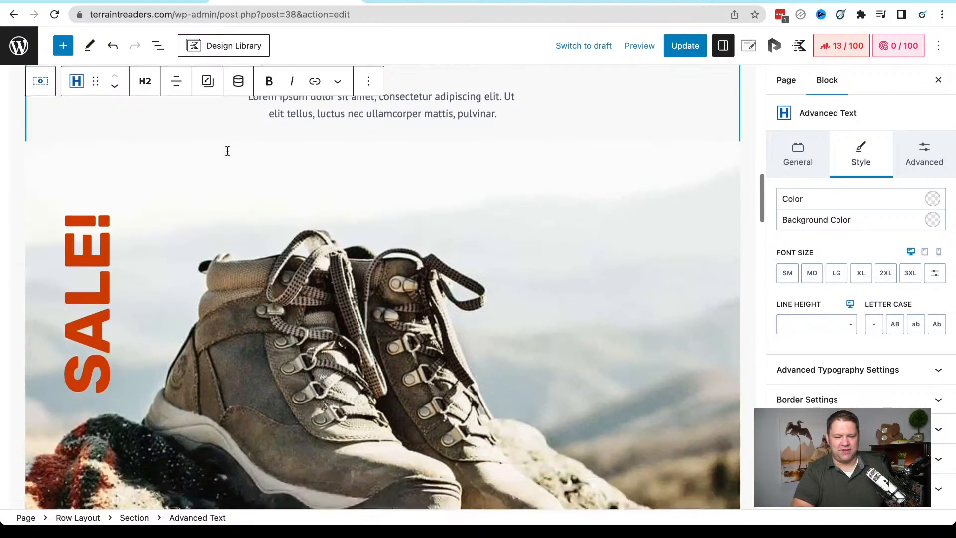
{"action": "scroll", "coordinate": [227, 154], "scroll_direction": "down", "scroll_amount": 3}
{"action": "scroll", "coordinate": [195, 209], "scroll_direction": "up", "scroll_amount": 2}
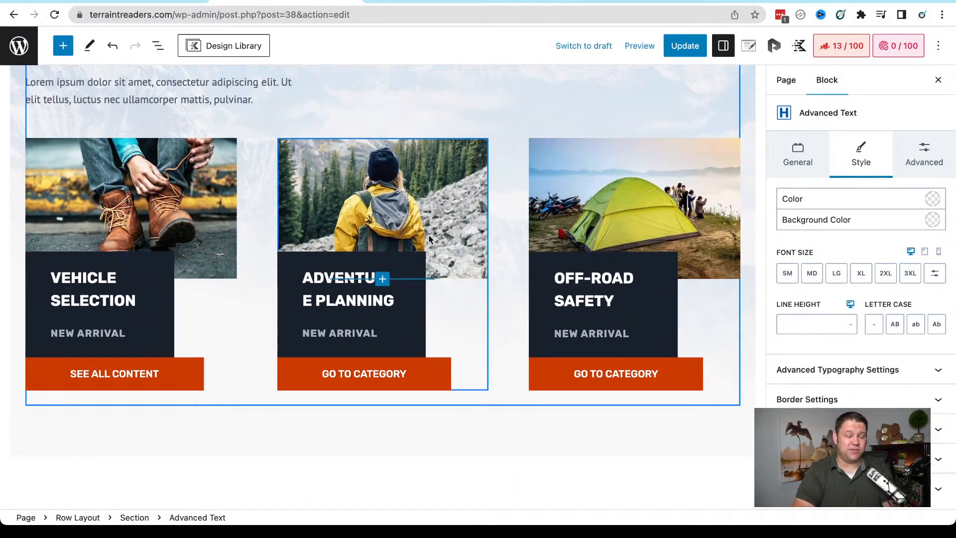
{"action": "scroll", "coordinate": [590, 244], "scroll_direction": "up", "scroll_amount": 3}
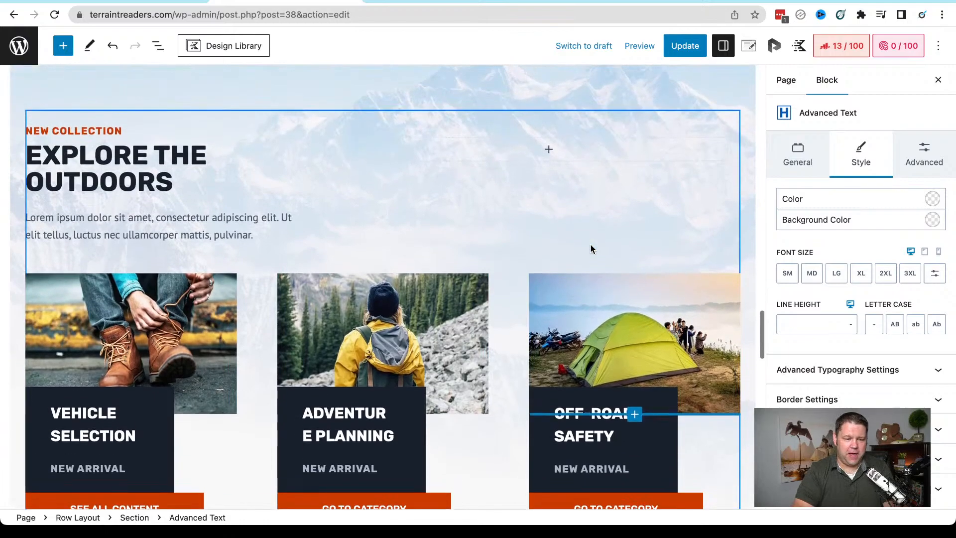
{"action": "scroll", "coordinate": [590, 244], "scroll_direction": "down", "scroll_amount": 1}
{"action": "scroll", "coordinate": [592, 249], "scroll_direction": "up", "scroll_amount": 2}
{"action": "scroll", "coordinate": [592, 249], "scroll_direction": "up", "scroll_amount": 2}
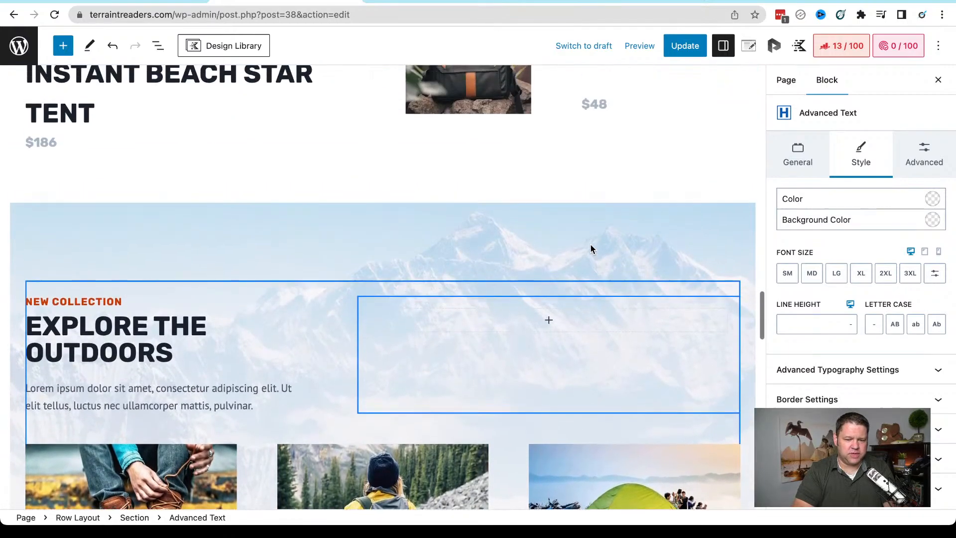
Remove the Our Best-Seller row layout containing the Montara hiking boots feature below the logo strip
{"action": "left_click", "coordinate": [349, 287]}
{"action": "scroll", "coordinate": [136, 294], "scroll_direction": "up", "scroll_amount": 5}
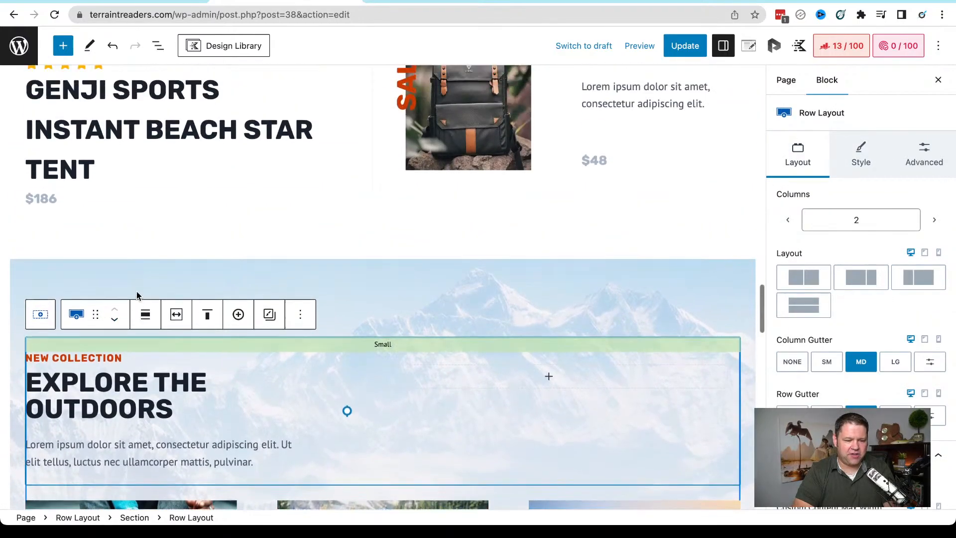
{"action": "scroll", "coordinate": [138, 297], "scroll_direction": "up", "scroll_amount": 12}
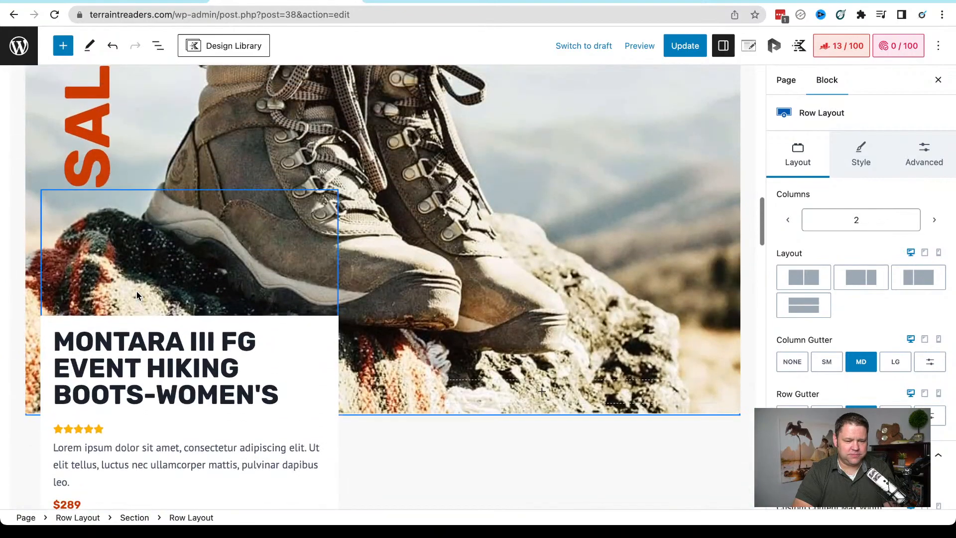
{"action": "scroll", "coordinate": [82, 167], "scroll_direction": "up", "scroll_amount": 3}
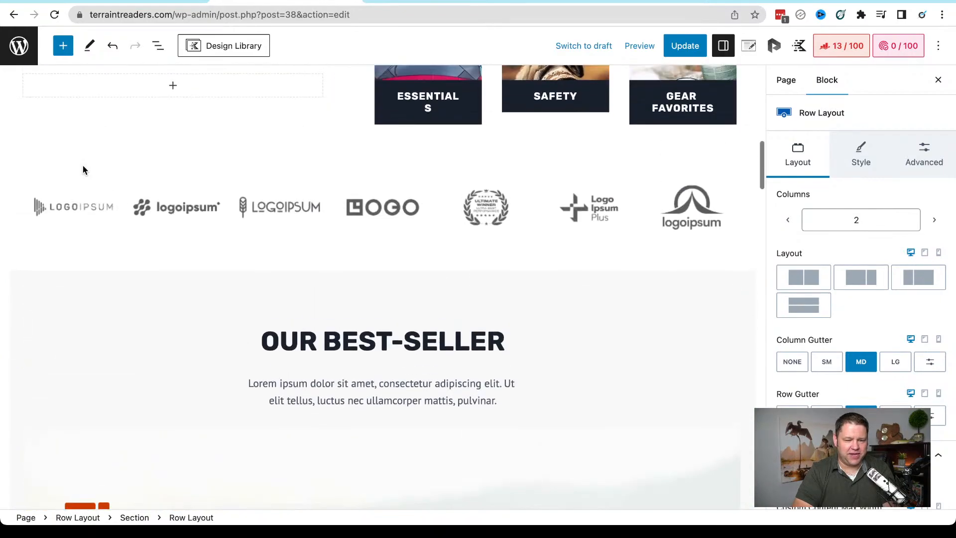
{"action": "scroll", "coordinate": [80, 170], "scroll_direction": "down", "scroll_amount": 1}
{"action": "left_click", "coordinate": [55, 244]}
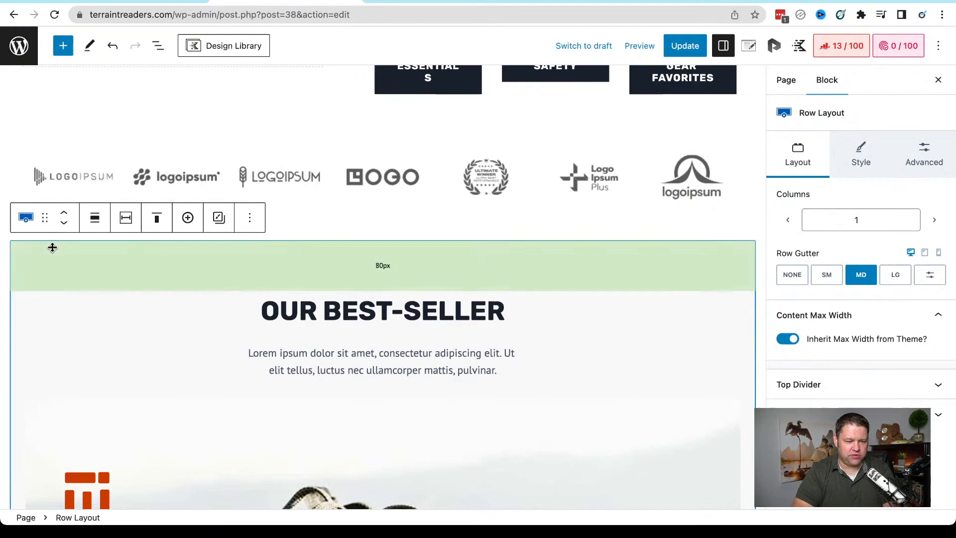
{"action": "left_click", "coordinate": [249, 218]}
{"action": "scroll", "coordinate": [272, 483], "scroll_direction": "down", "scroll_amount": 1}
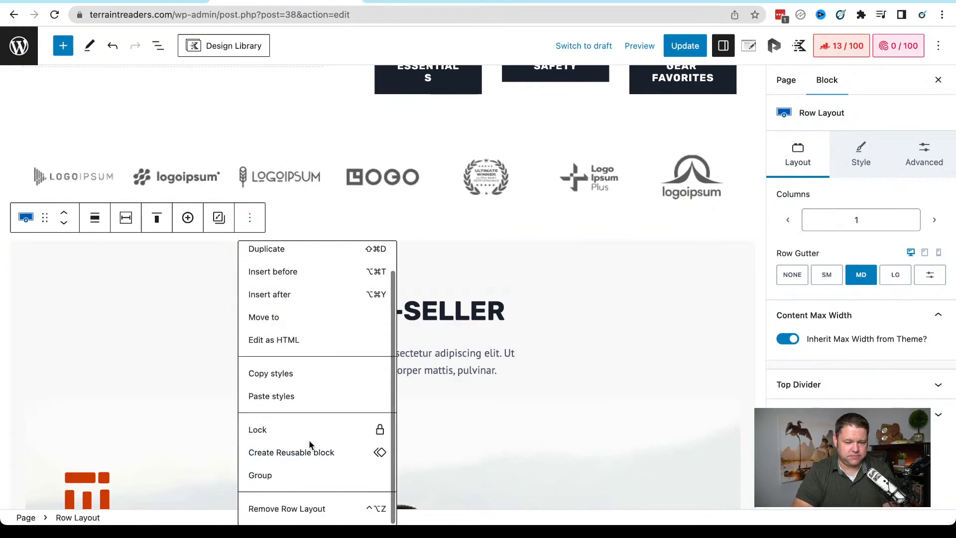
{"action": "left_click", "coordinate": [285, 508]}
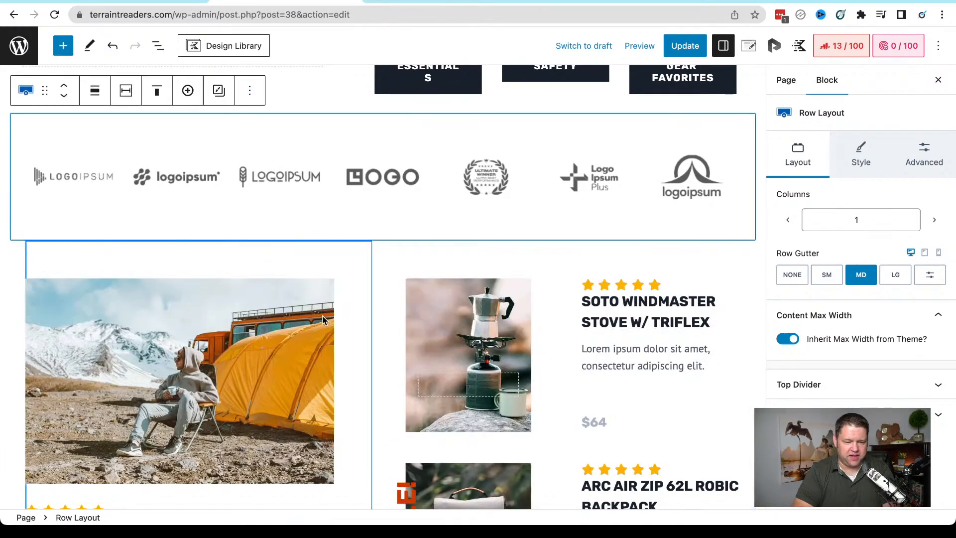
Remove the section with the Genji Sports Instant Beach Star Tent from the product row
{"action": "scroll", "coordinate": [378, 335], "scroll_direction": "down", "scroll_amount": 7}
{"action": "scroll", "coordinate": [378, 335], "scroll_direction": "up", "scroll_amount": 6}
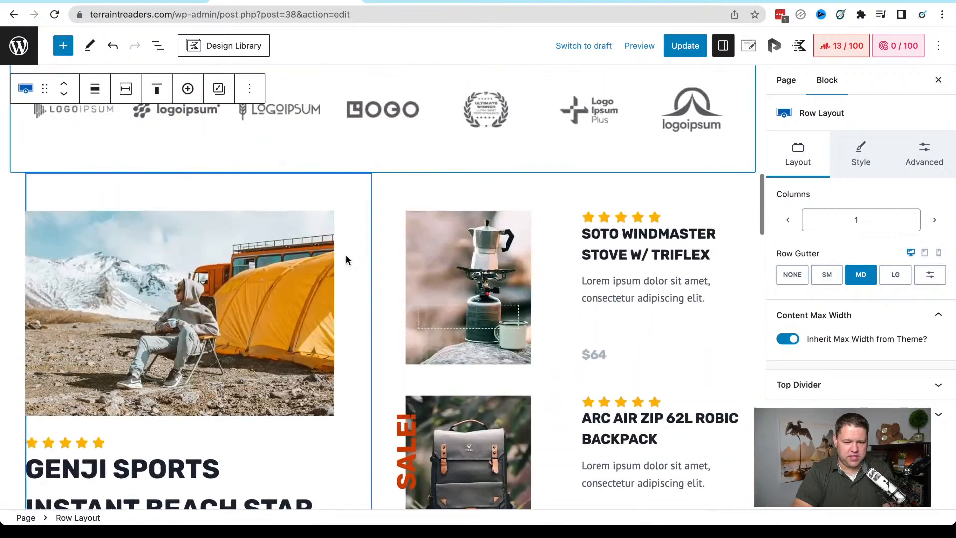
{"action": "left_click", "coordinate": [344, 200]}
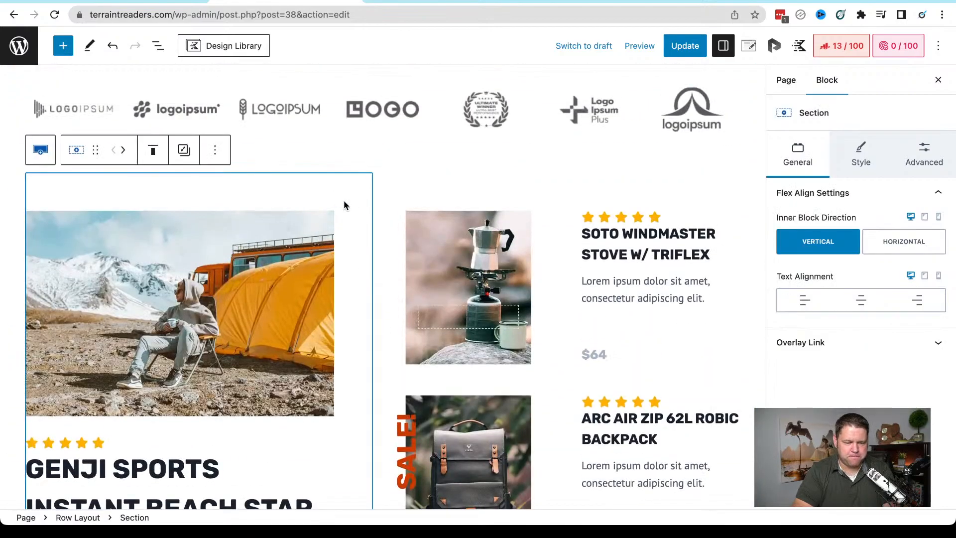
{"action": "left_click", "coordinate": [215, 150]}
{"action": "left_click", "coordinate": [251, 426]}
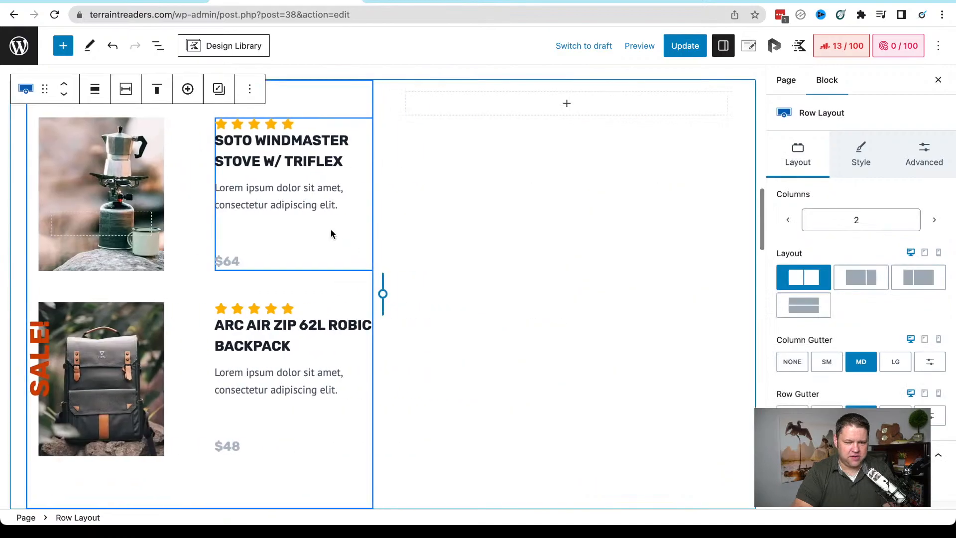
Try removing the entire remaining product row layout, and undo the removal
{"action": "left_click", "coordinate": [249, 89]}
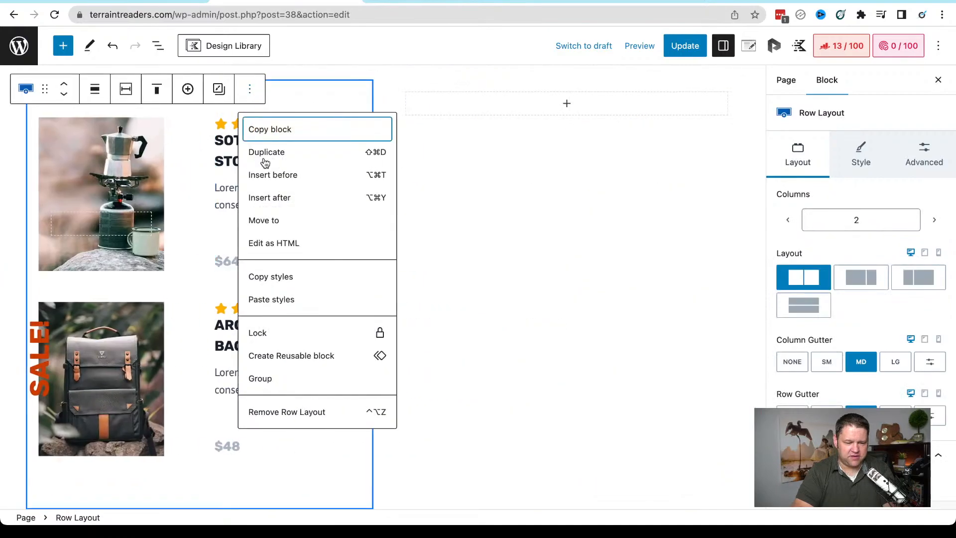
{"action": "left_click", "coordinate": [295, 412]}
{"action": "key", "text": "ctrl+z"}
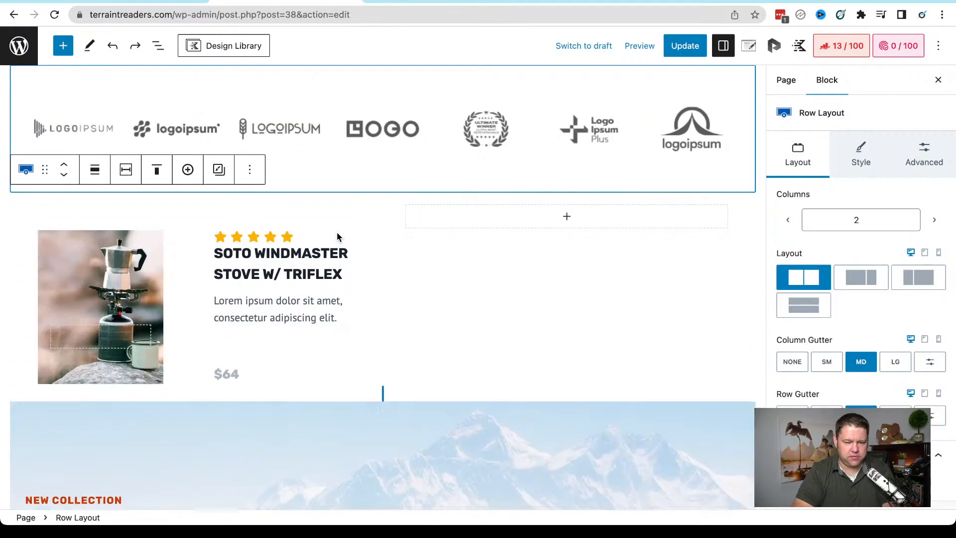
Remove the section holding the Soto Windmaster stove and Arc Air Zip backpack from the product row
{"action": "left_click", "coordinate": [343, 232]}
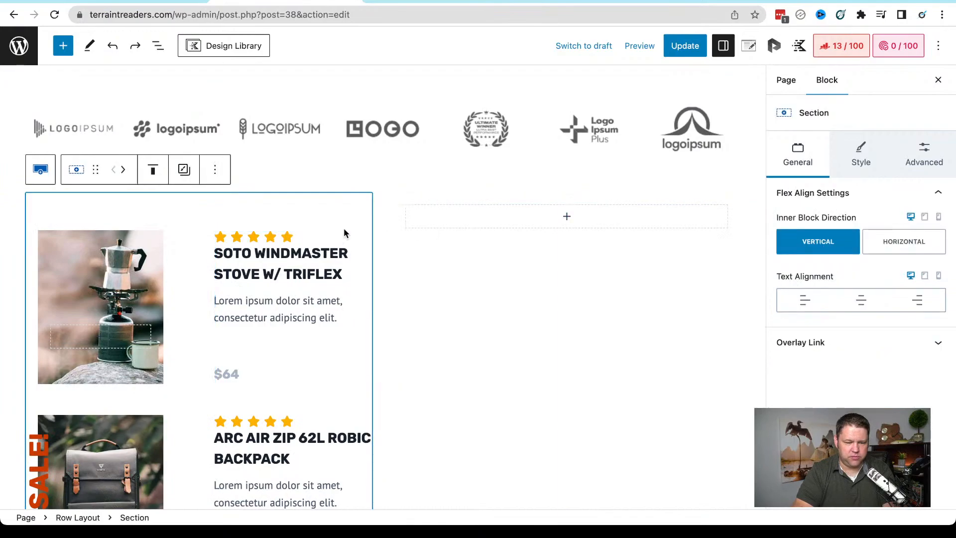
{"action": "left_click", "coordinate": [217, 169]}
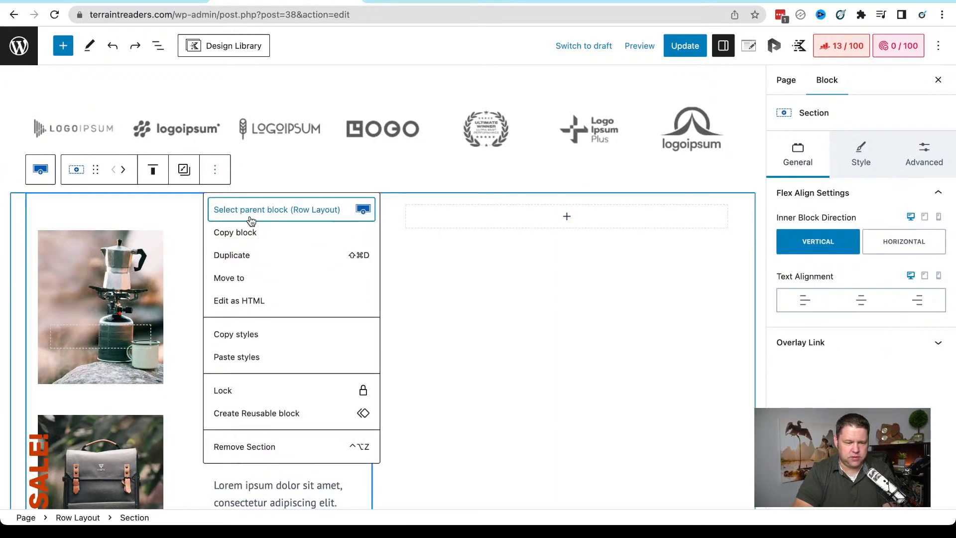
{"action": "left_click", "coordinate": [258, 446]}
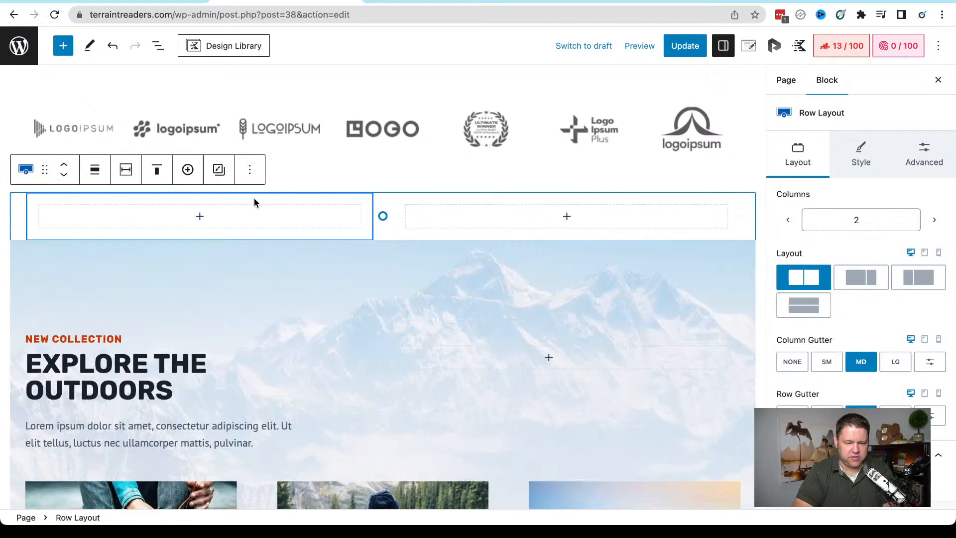
Set the emptied row layout below the logo strip to 1 column
{"action": "left_click", "coordinate": [381, 202]}
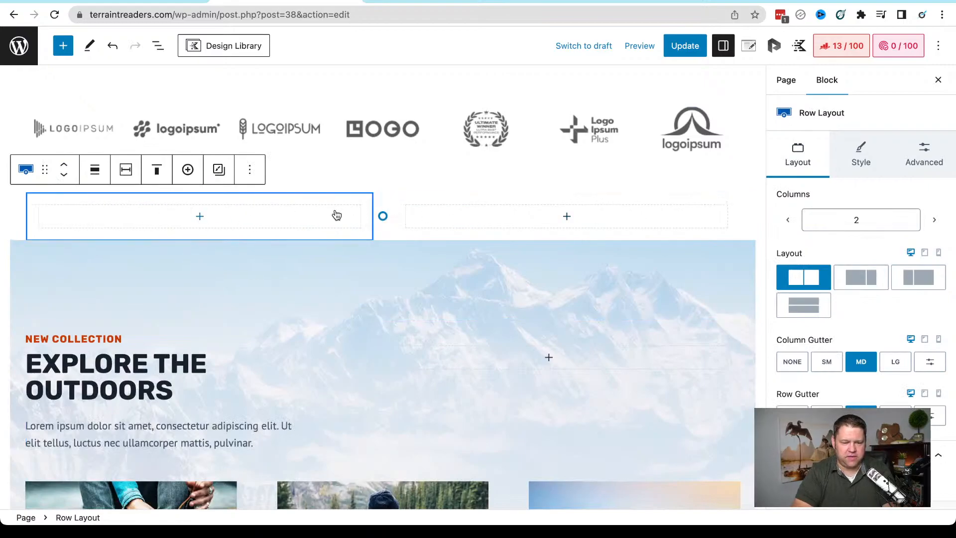
{"action": "left_click", "coordinate": [33, 173]}
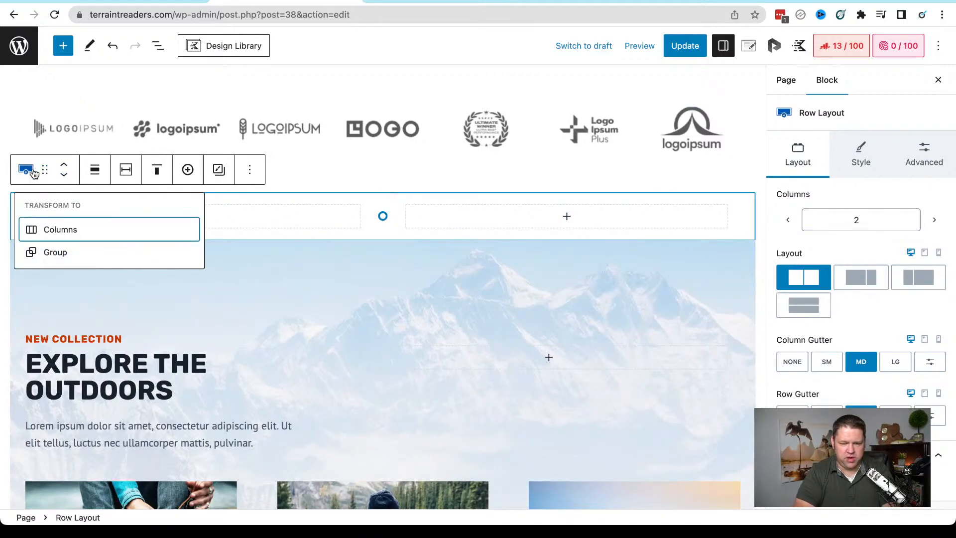
{"action": "left_click", "coordinate": [789, 221]}
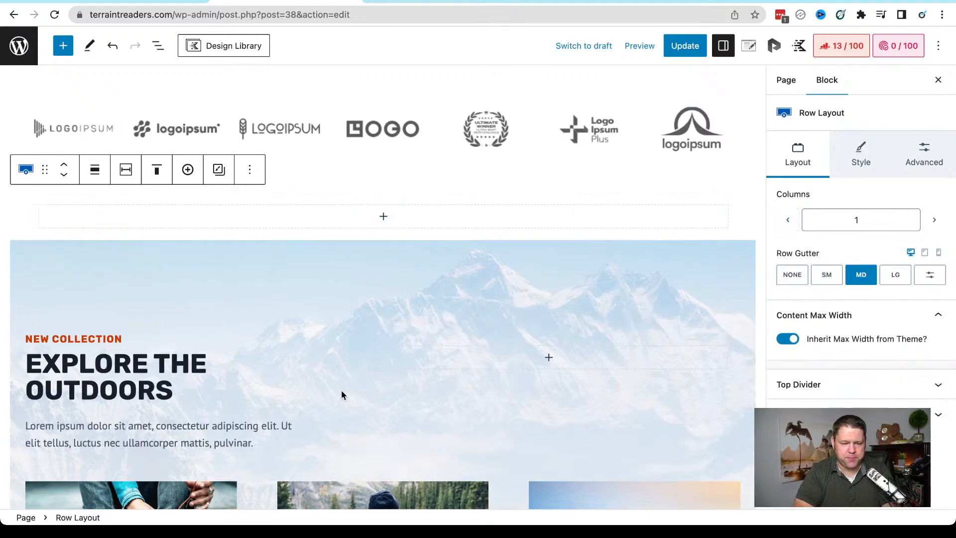
Move the whole Explore the Outdoors section with its category cards into the empty one-column row above it
{"action": "left_click", "coordinate": [276, 318]}
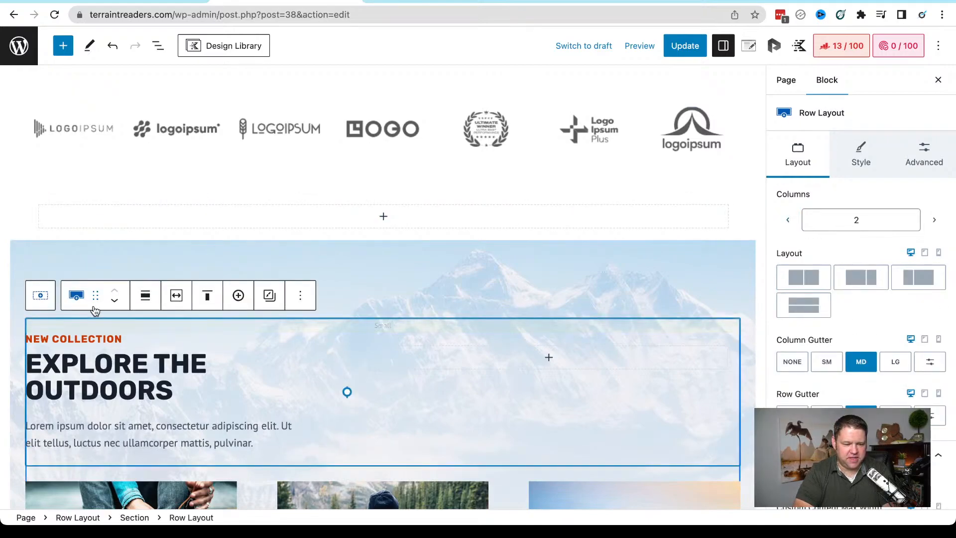
{"action": "left_click", "coordinate": [42, 296]}
{"action": "scroll", "coordinate": [44, 296], "scroll_direction": "down", "scroll_amount": 5}
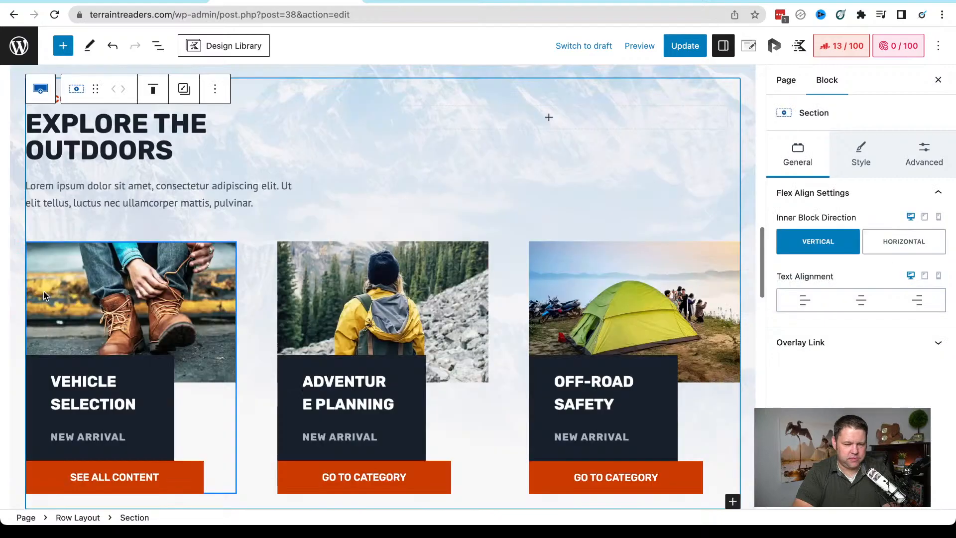
{"action": "scroll", "coordinate": [226, 136], "scroll_direction": "up", "scroll_amount": 3}
{"action": "scroll", "coordinate": [226, 136], "scroll_direction": "up", "scroll_amount": 1}
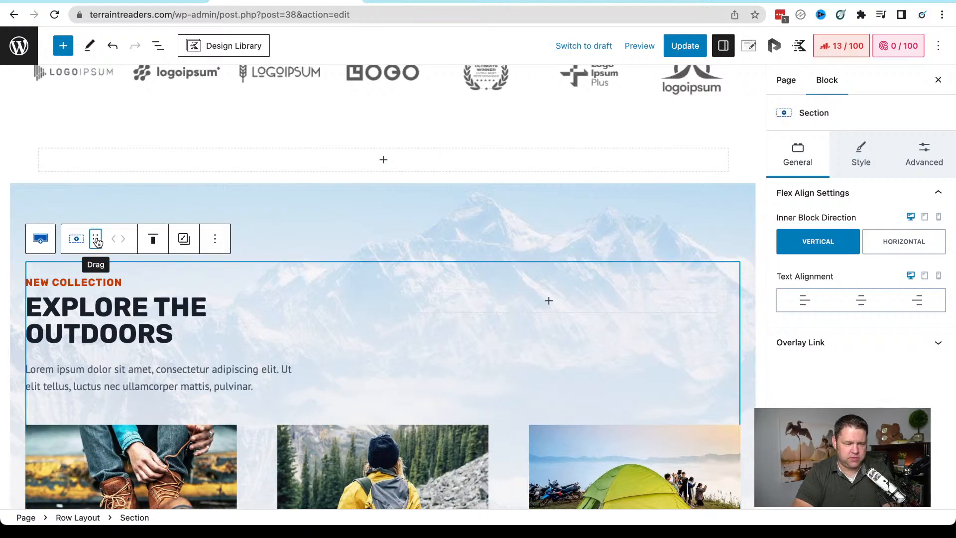
{"action": "left_click_drag", "start_coordinate": [98, 242], "coordinate": [243, 243]}
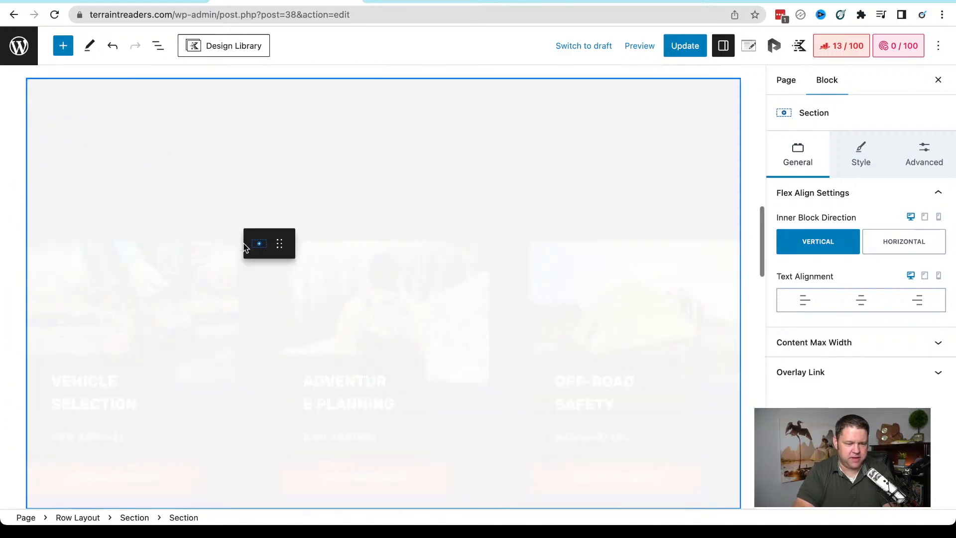
Add an Advanced Text block as Heading 2 reading "FEATURED CONTENT" in the emptied mountain-background section
{"action": "scroll", "coordinate": [243, 247], "scroll_direction": "down", "scroll_amount": 12}
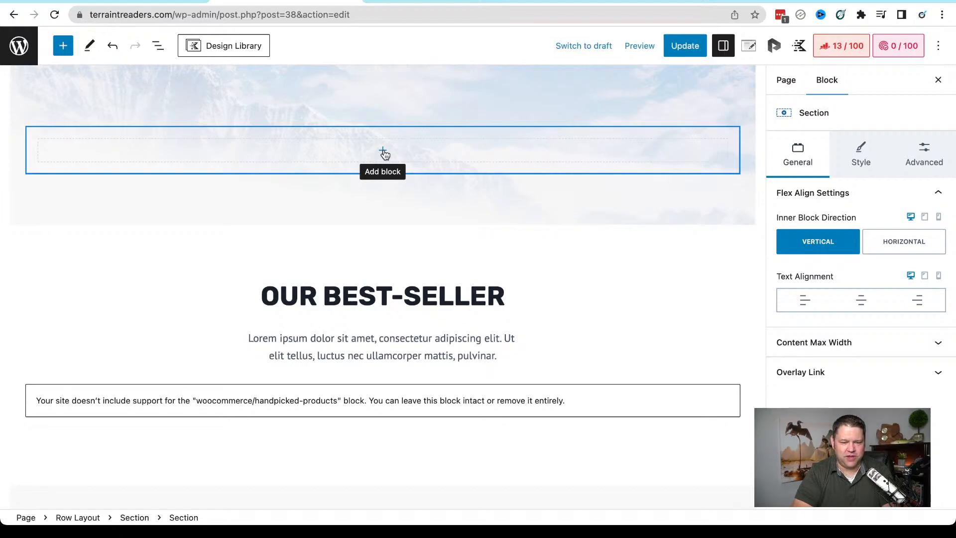
{"action": "left_click", "coordinate": [382, 152]}
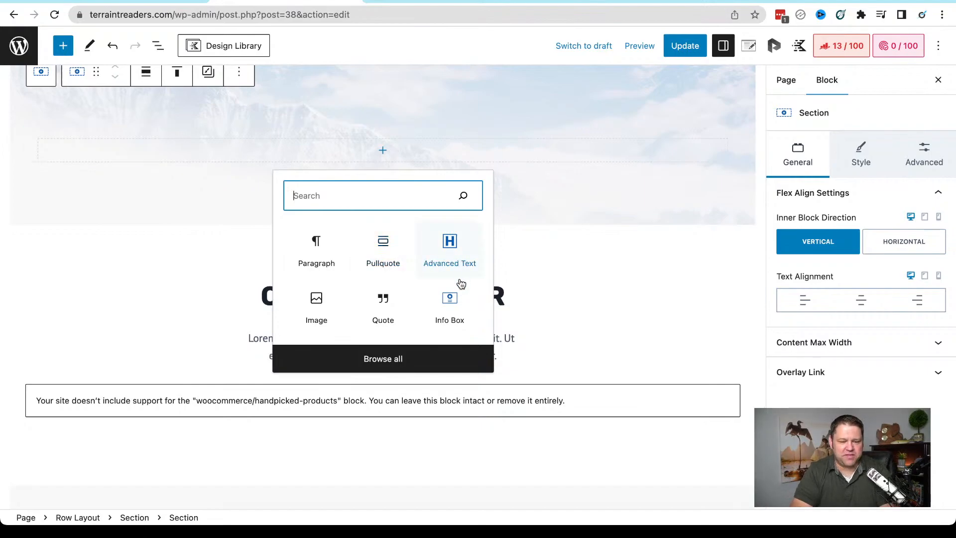
{"action": "left_click", "coordinate": [451, 257]}
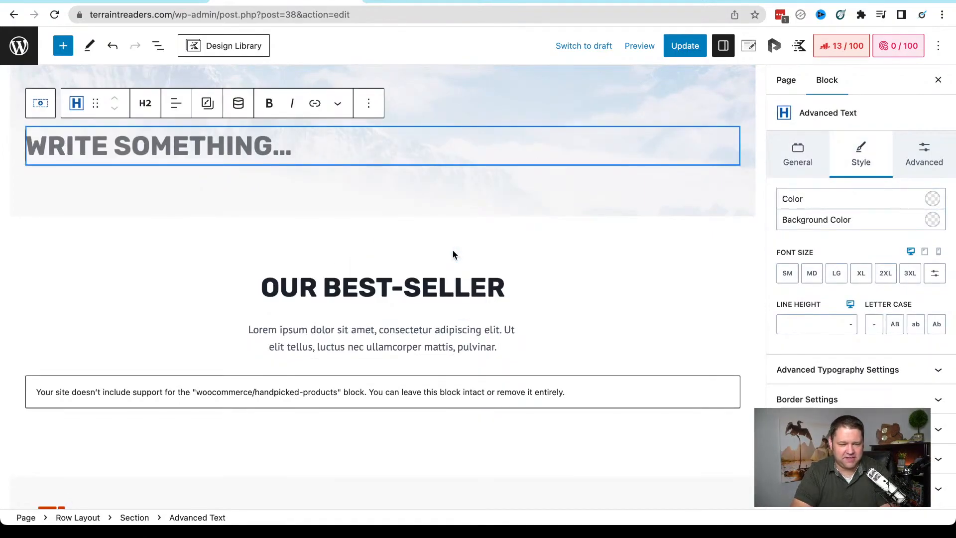
{"action": "left_click", "coordinate": [145, 103]}
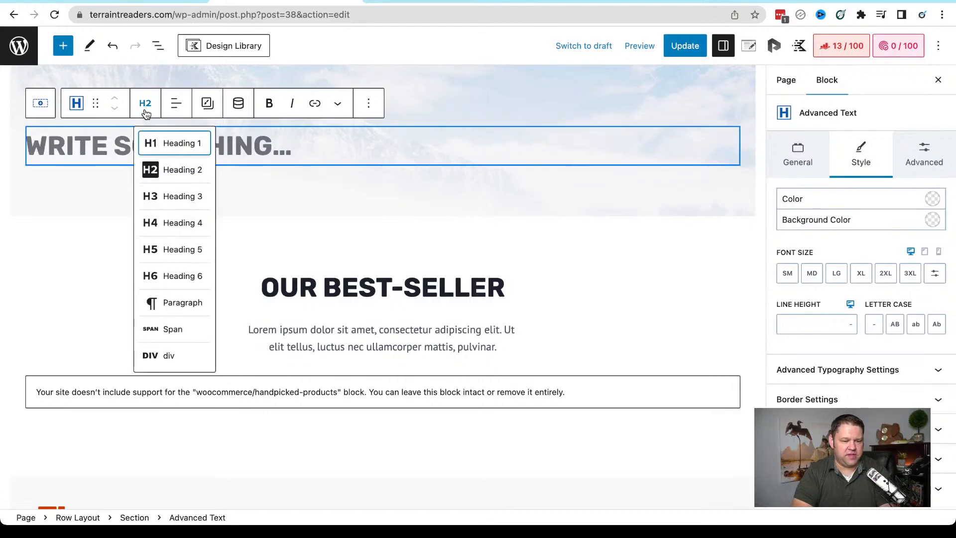
{"action": "left_click", "coordinate": [177, 170]}
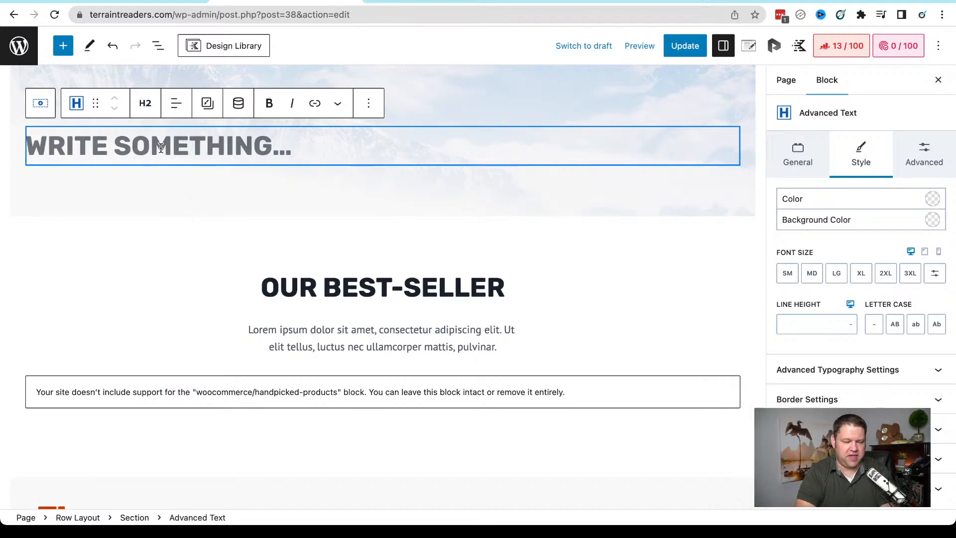
{"action": "type", "text": "FEATURED "}
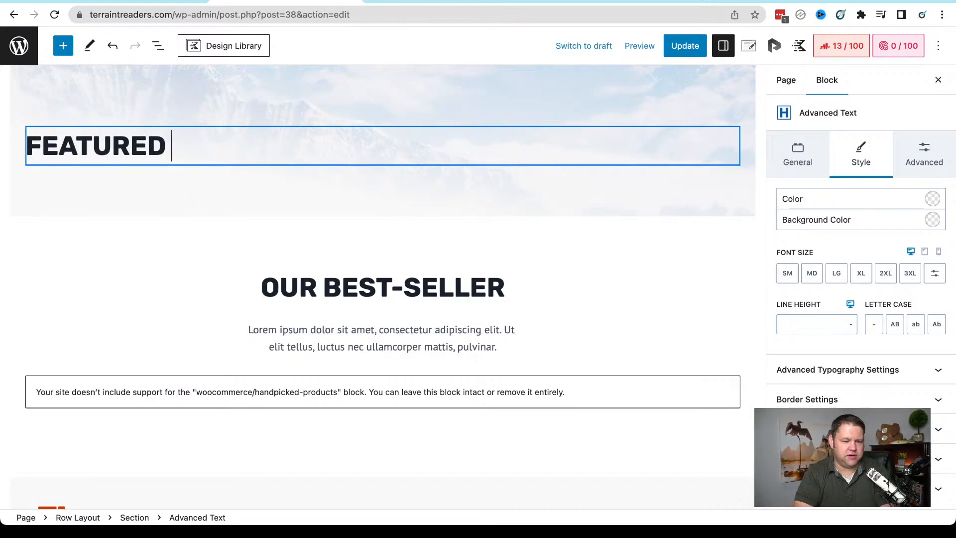
{"action": "type", "text": "CONTENT"}
{"action": "scroll", "coordinate": [300, 231], "scroll_direction": "up", "scroll_amount": 2}
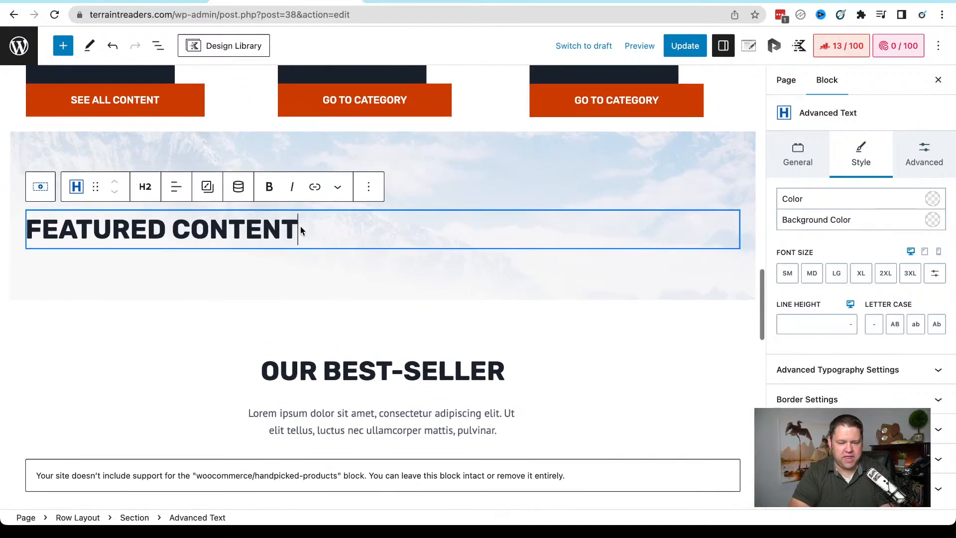
{"action": "key", "text": "Return"}
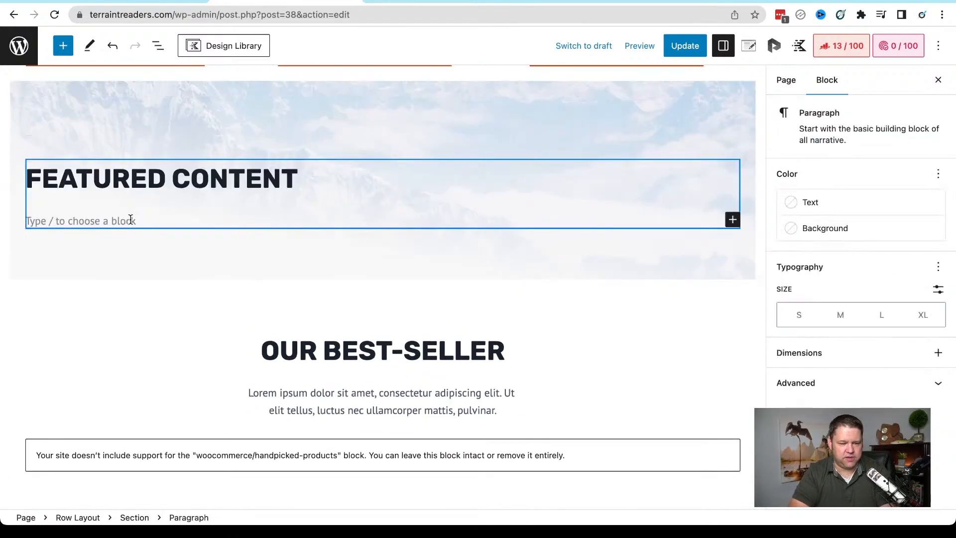
{"action": "key", "text": "BackSpace"}
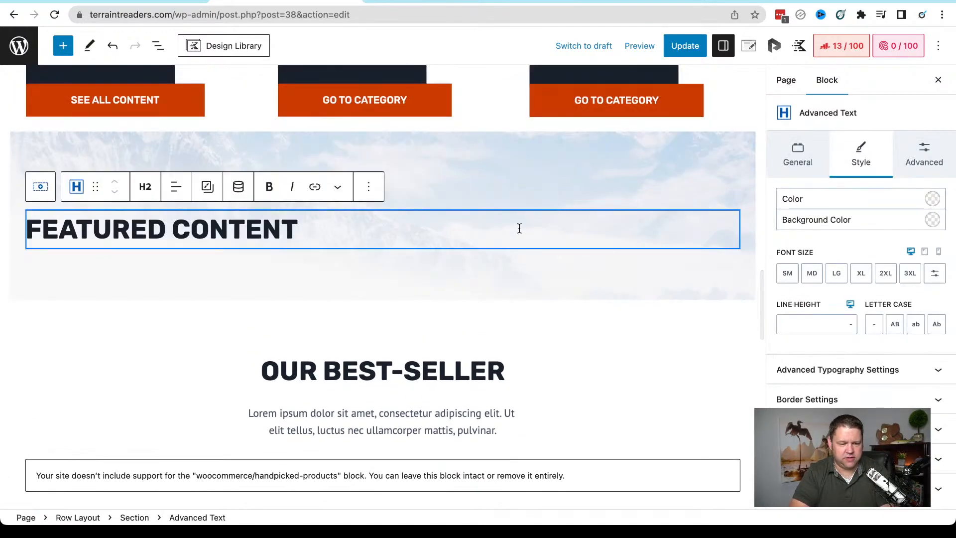
{"action": "left_click", "coordinate": [392, 259]}
{"action": "left_click", "coordinate": [393, 245]}
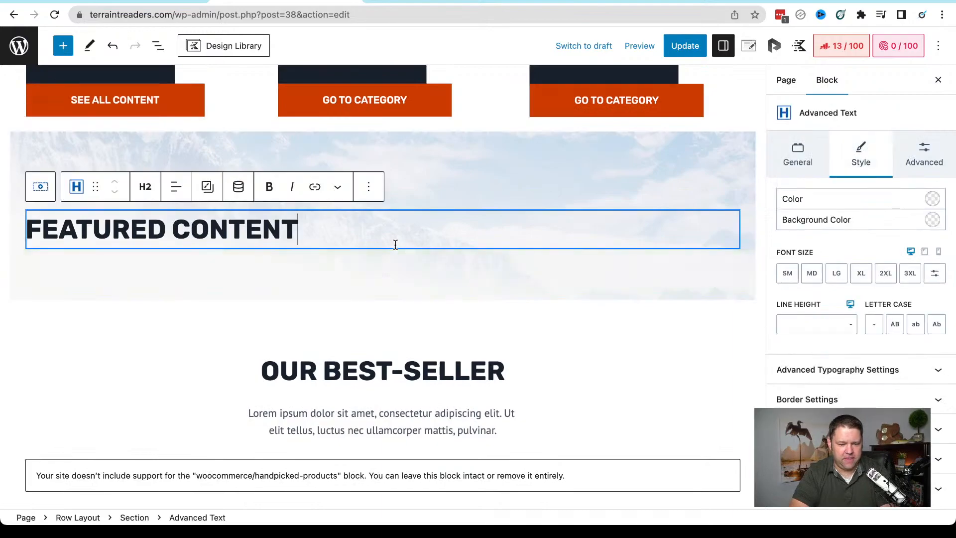
{"action": "left_click", "coordinate": [368, 187]}
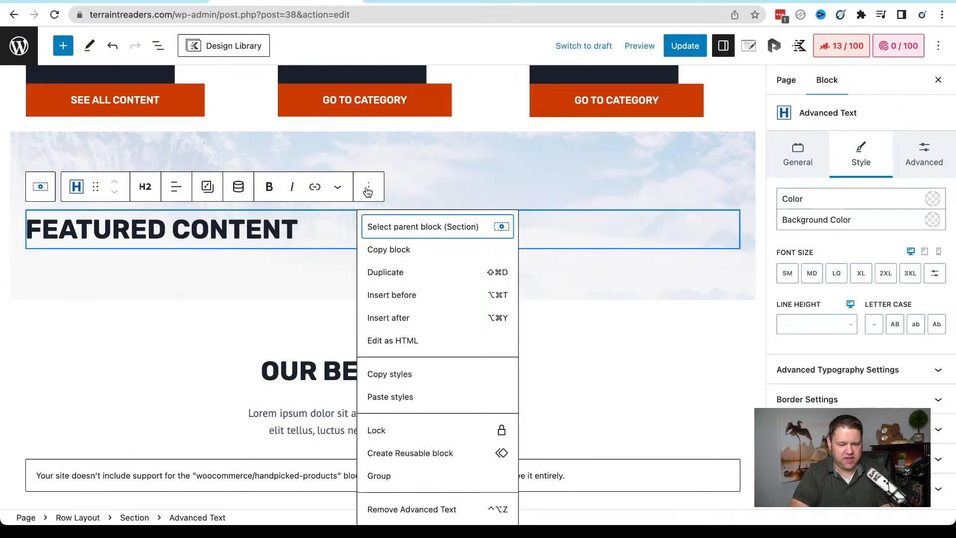
{"action": "left_click", "coordinate": [570, 257]}
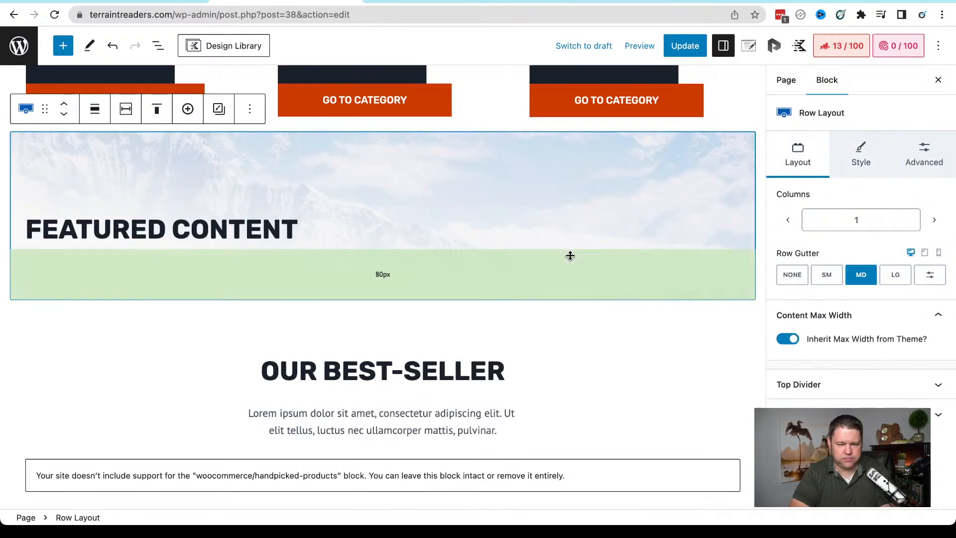
{"action": "left_click", "coordinate": [529, 241]}
{"action": "key", "text": "Return"}
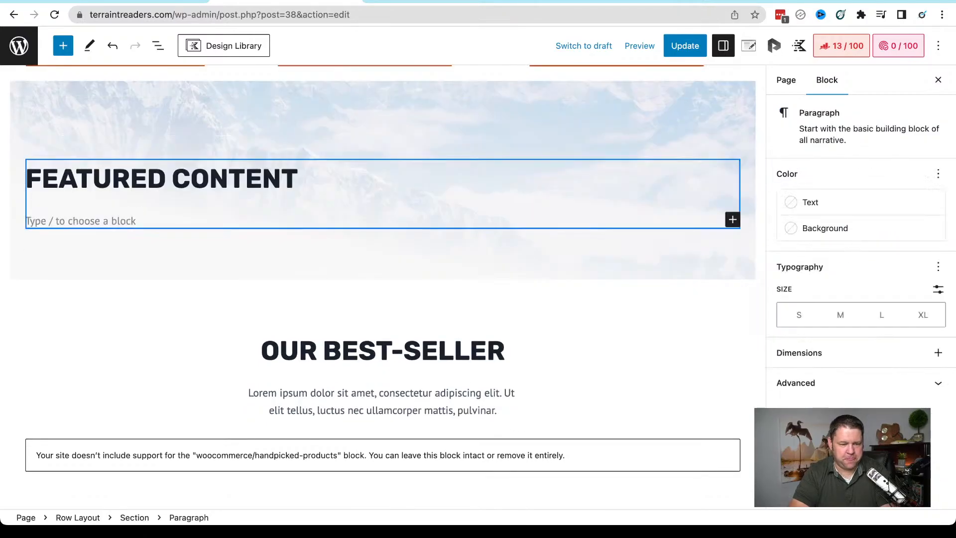
{"action": "type", "text": "/sec"}
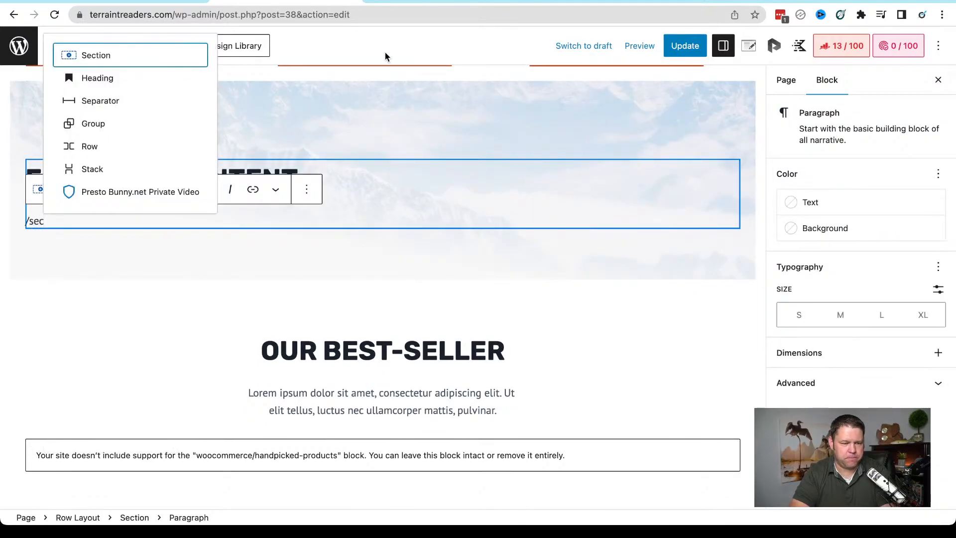
{"action": "left_click", "coordinate": [166, 55]}
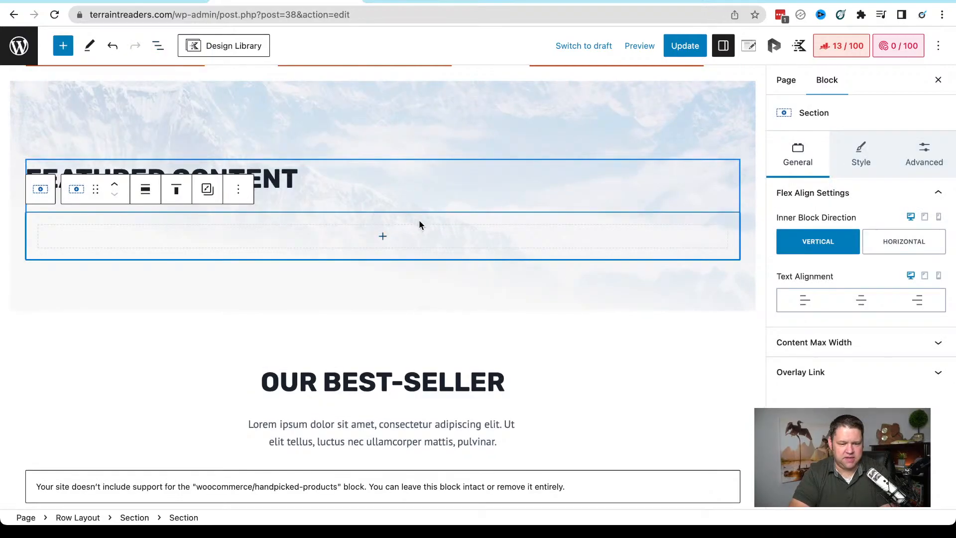
{"action": "left_click", "coordinate": [868, 159]}
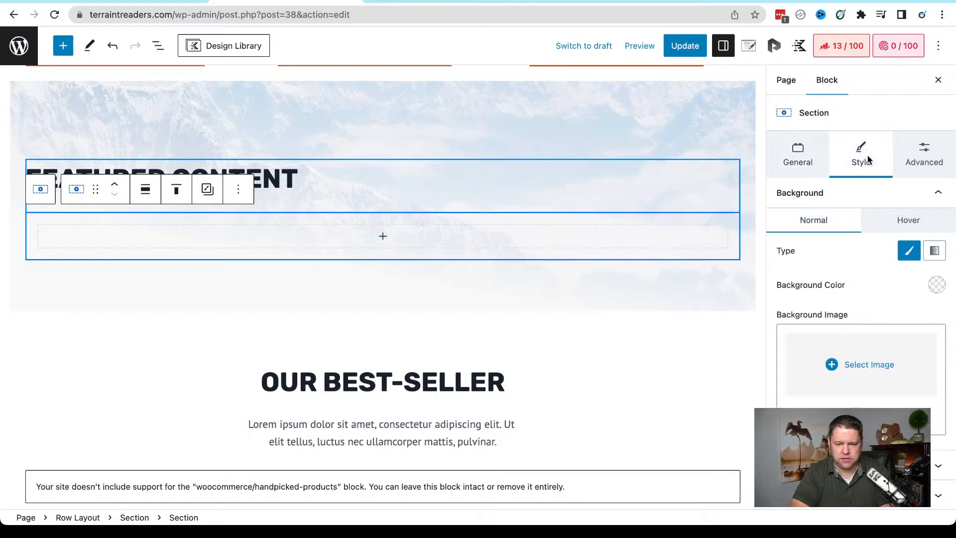
{"action": "left_click", "coordinate": [793, 151]}
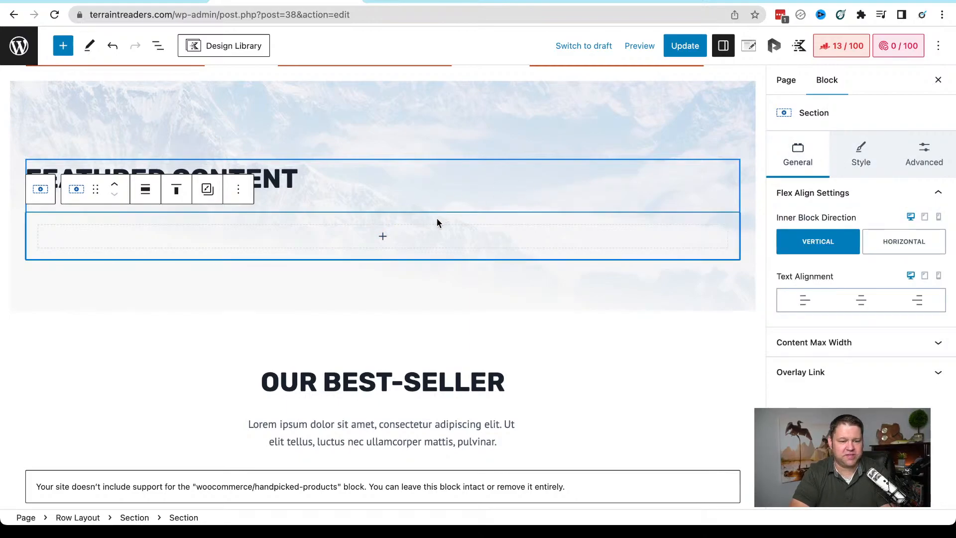
{"action": "left_click", "coordinate": [235, 193]}
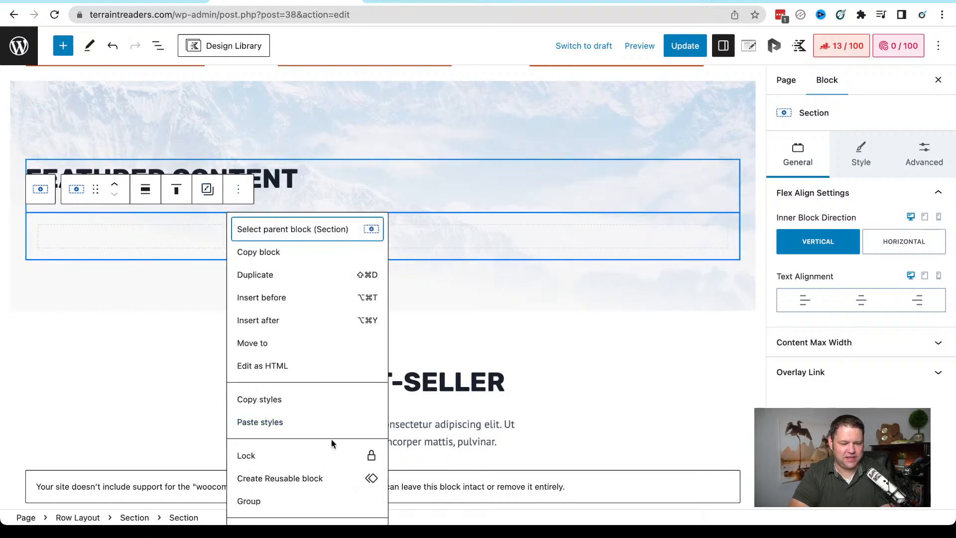
{"action": "scroll", "coordinate": [280, 487], "scroll_direction": "down", "scroll_amount": 1}
{"action": "left_click", "coordinate": [269, 508]}
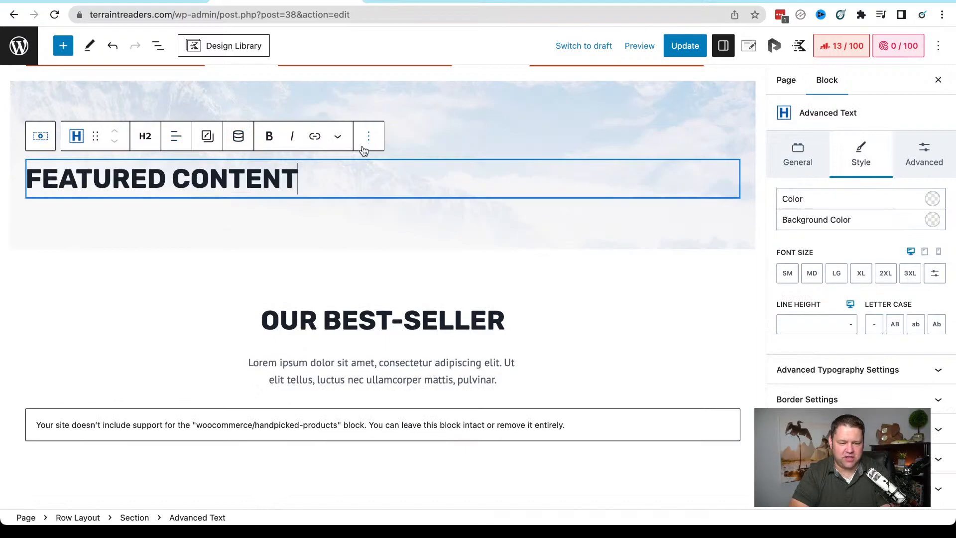
Insert a Row Layout block with three equal columns beneath the FEATURED CONTENT heading, inside the same section
{"action": "left_click", "coordinate": [155, 216]}
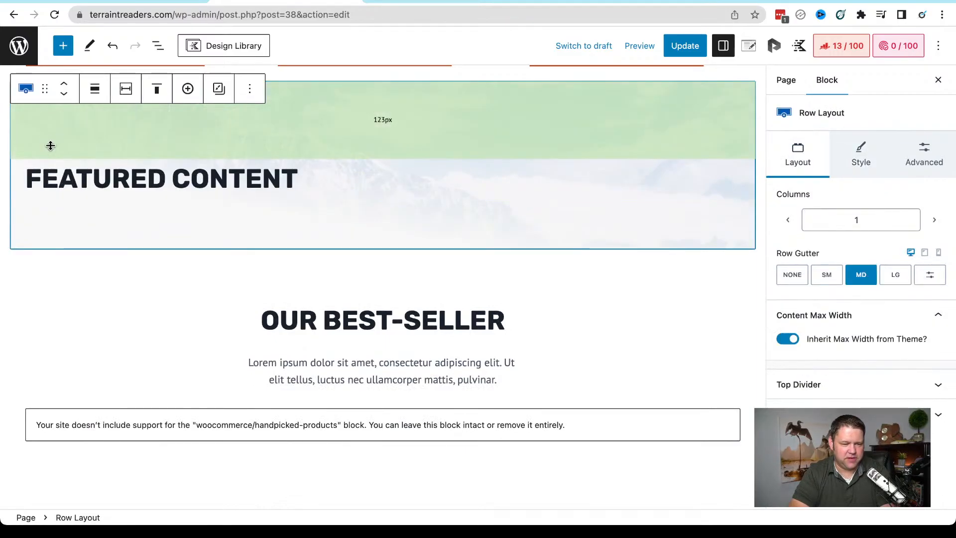
{"action": "scroll", "coordinate": [97, 220], "scroll_direction": "up", "scroll_amount": 3}
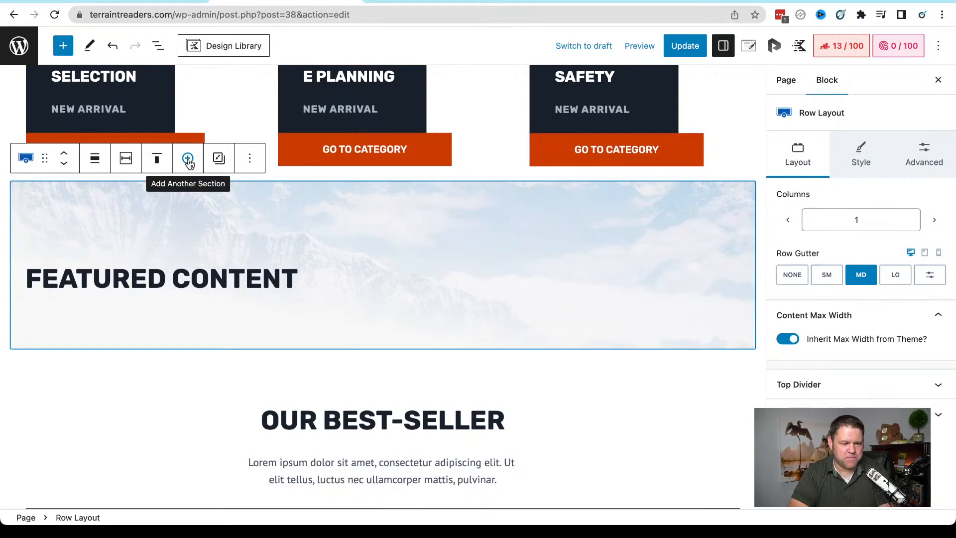
{"action": "left_click", "coordinate": [176, 271]}
{"action": "left_click", "coordinate": [162, 303]}
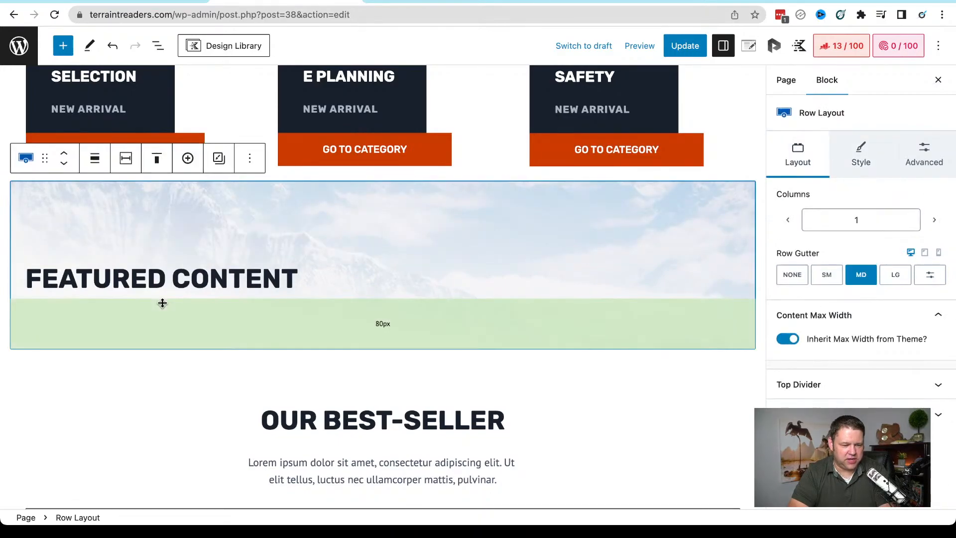
{"action": "left_click", "coordinate": [166, 291]}
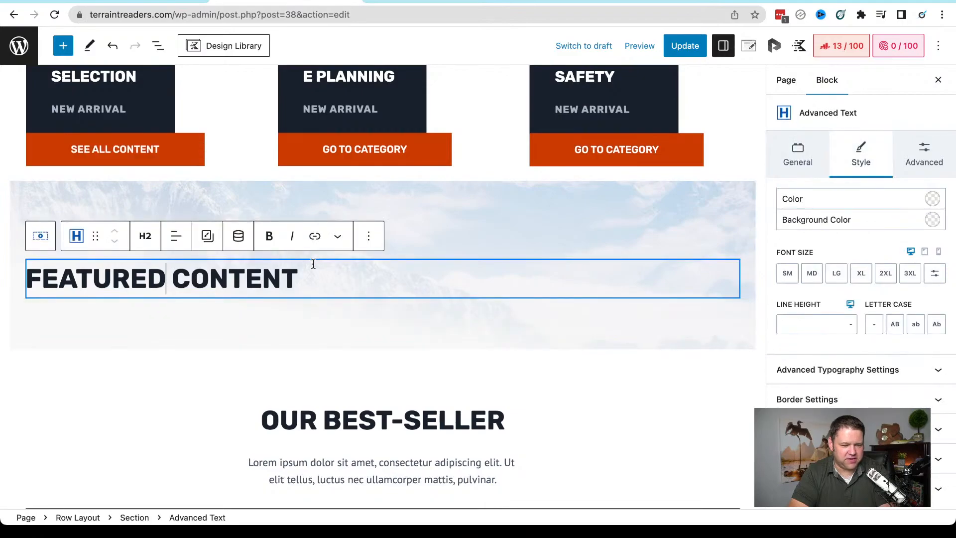
{"action": "left_click", "coordinate": [41, 237]}
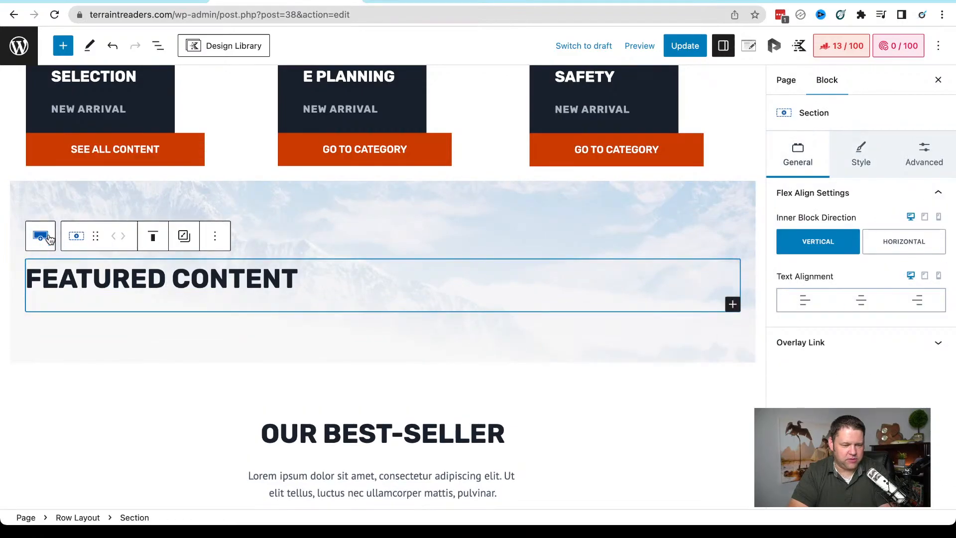
{"action": "left_click", "coordinate": [732, 305]}
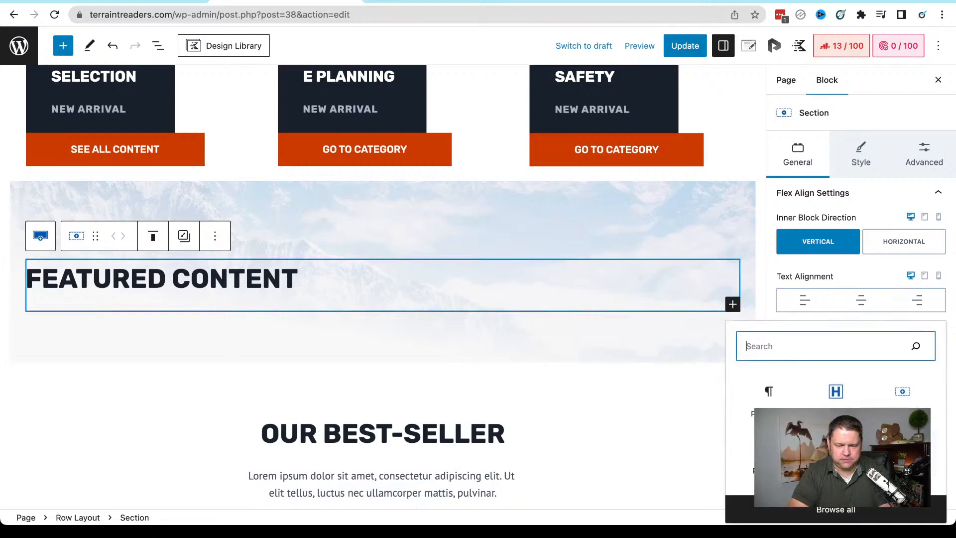
{"action": "type", "text": "row"}
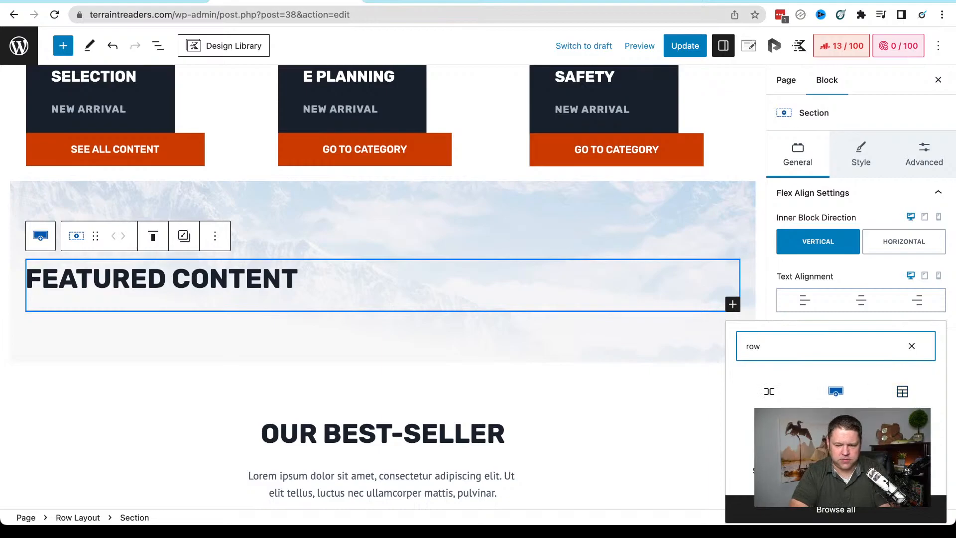
{"action": "left_click", "coordinate": [836, 391]}
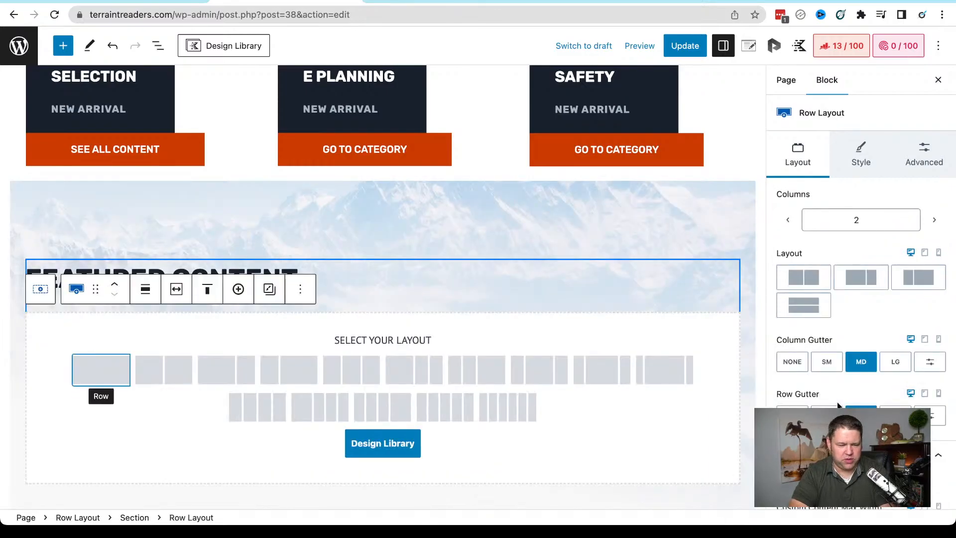
{"action": "left_click", "coordinate": [363, 371]}
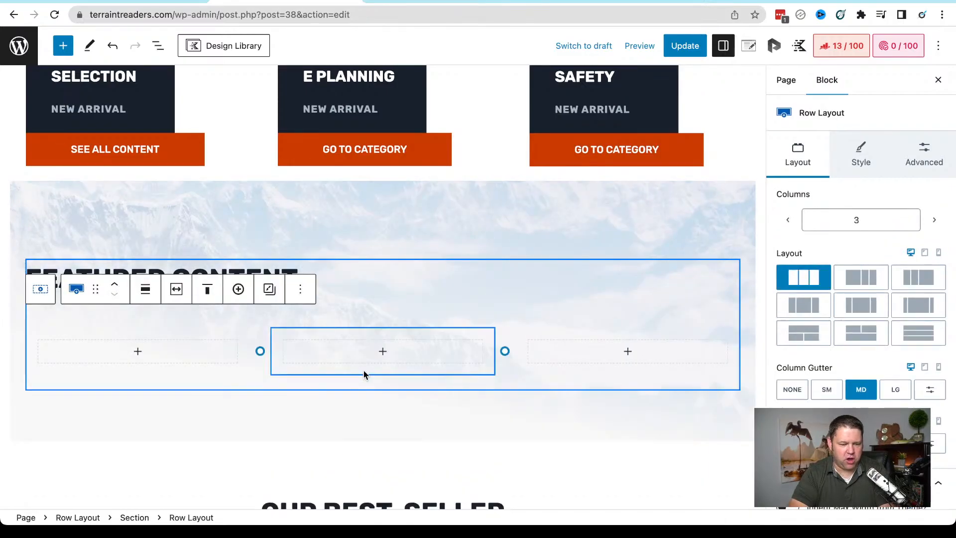
Add an Advanced Text block as Heading 3 reading "LATEST POSTS" in the first column of the new row
{"action": "left_click", "coordinate": [164, 350]}
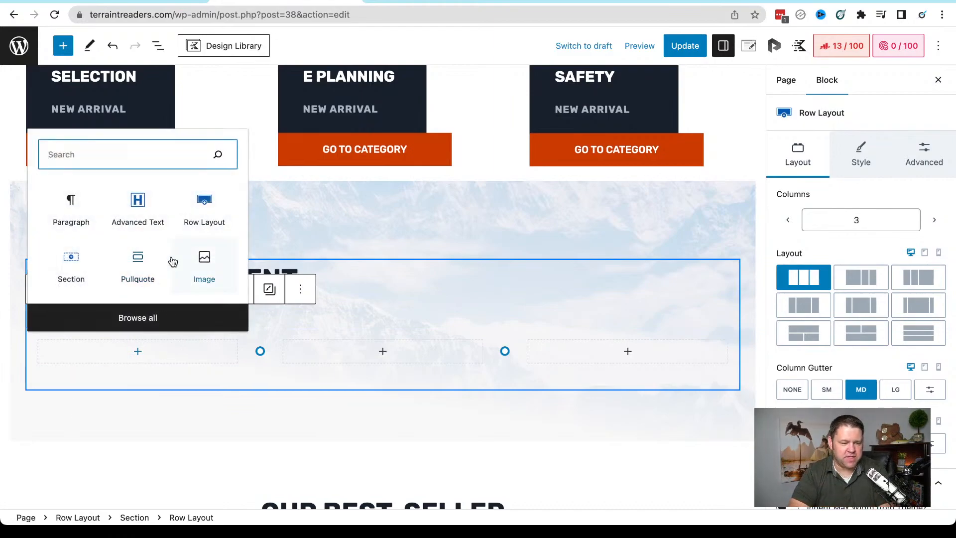
{"action": "left_click", "coordinate": [143, 209]}
{"action": "left_click", "coordinate": [145, 304]}
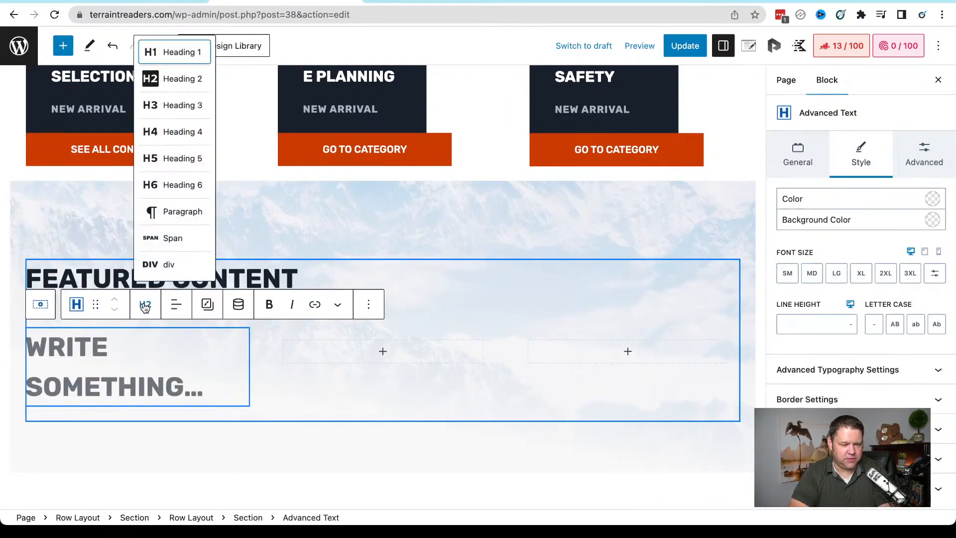
{"action": "left_click", "coordinate": [168, 105]}
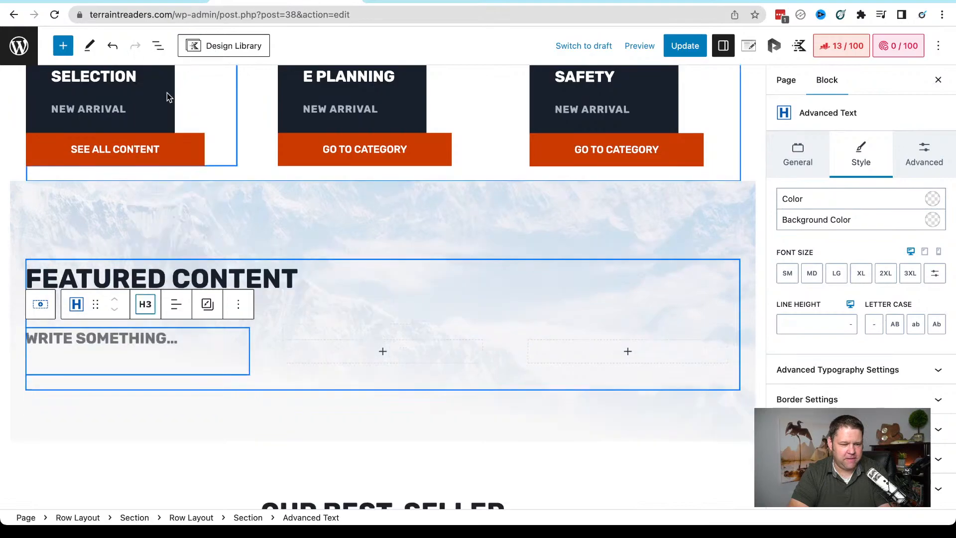
{"action": "left_click", "coordinate": [106, 338]}
{"action": "type", "text": "LATEST "}
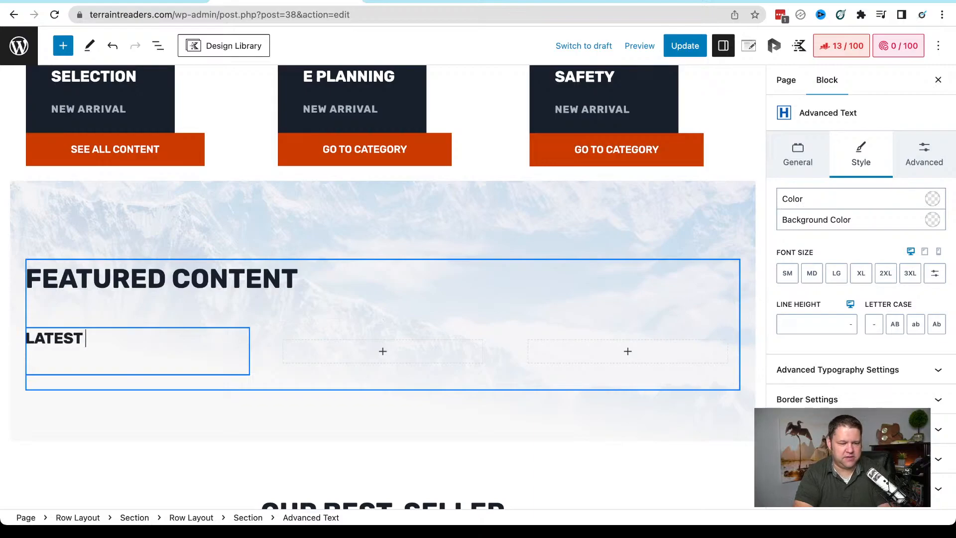
{"action": "type", "text": "POSTS"}
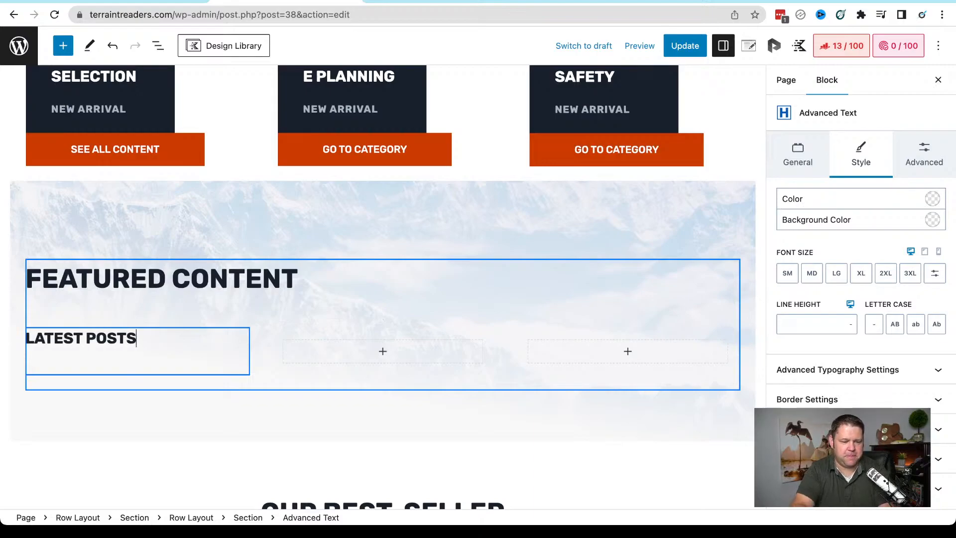
Add an Advanced Text block as Heading 3 reading "FEATURED VIDEOS" in the middle column of the row
{"action": "left_click", "coordinate": [397, 358]}
{"action": "left_click", "coordinate": [393, 200]}
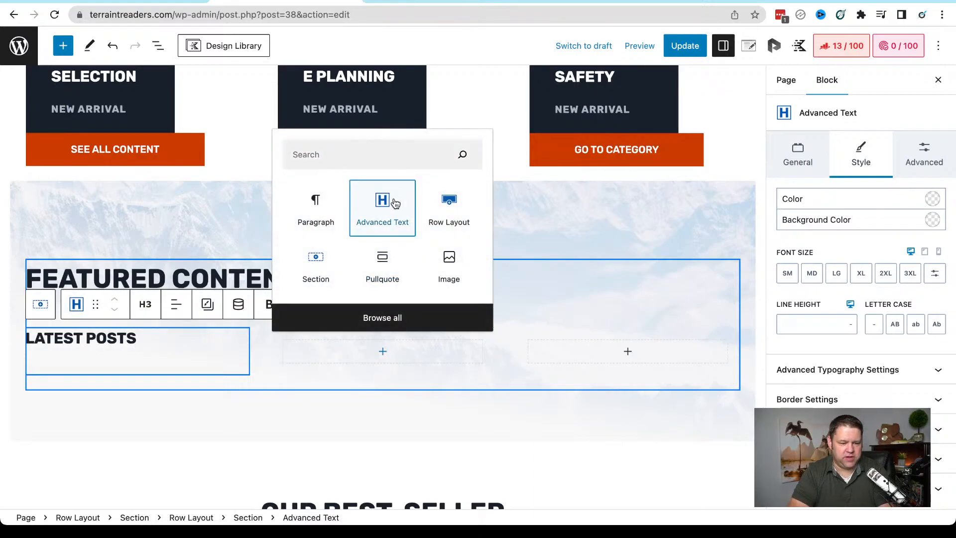
{"action": "left_click", "coordinate": [390, 306]}
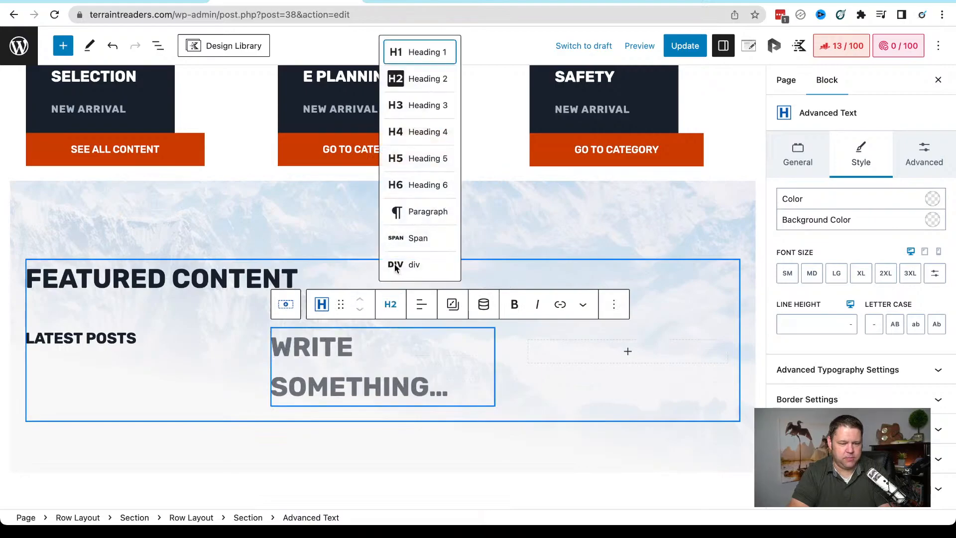
{"action": "left_click", "coordinate": [422, 104]}
{"action": "left_click", "coordinate": [348, 338]}
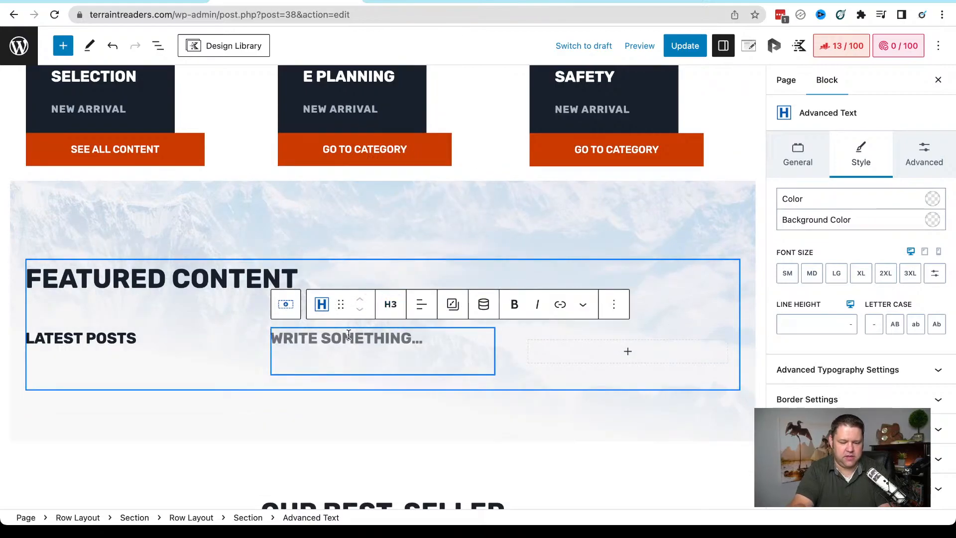
{"action": "type", "text": "FEATURED VIDEOS"}
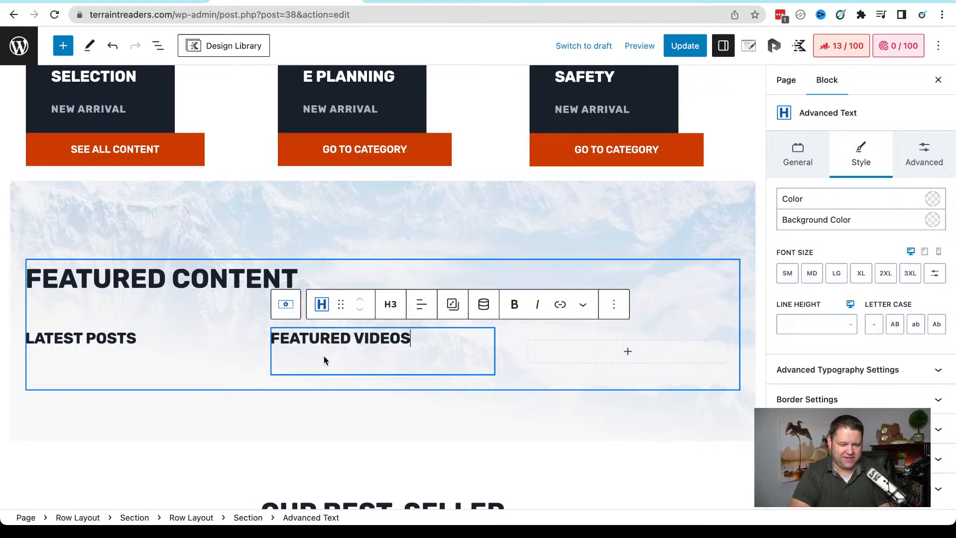
Add an Advanced Text block in the empty third column, set it to Heading 3 and enter FEATURED POSTS
{"action": "left_click", "coordinate": [628, 352]}
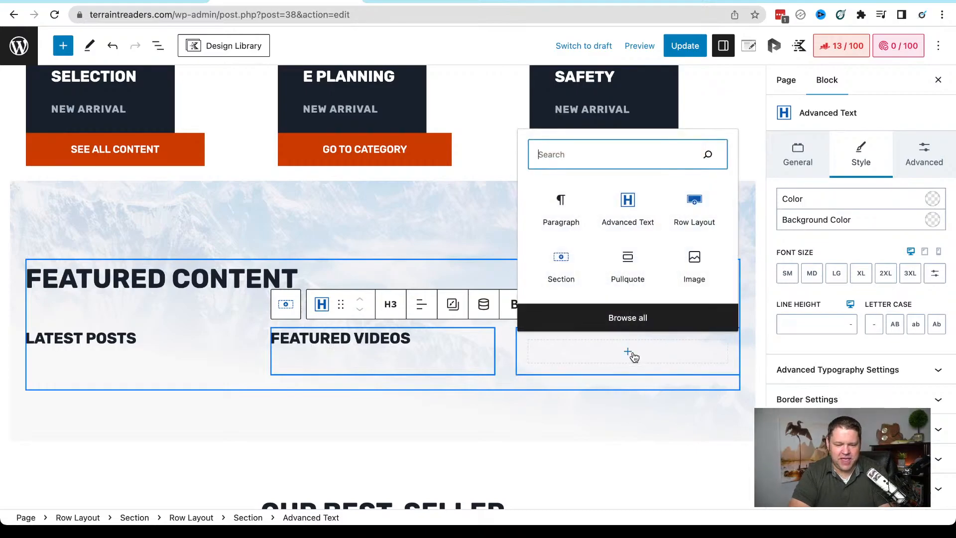
{"action": "left_click", "coordinate": [626, 214]}
{"action": "left_click", "coordinate": [528, 311]}
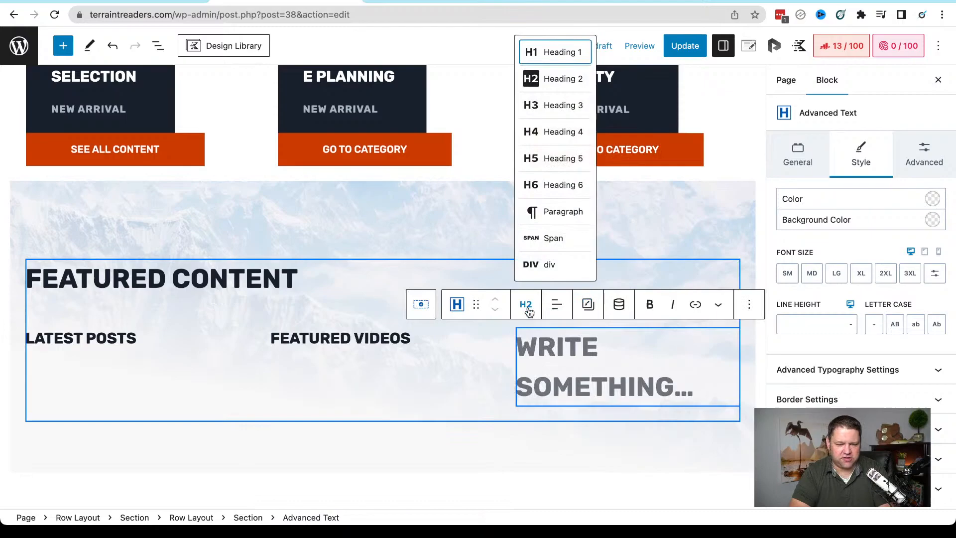
{"action": "left_click", "coordinate": [553, 105]}
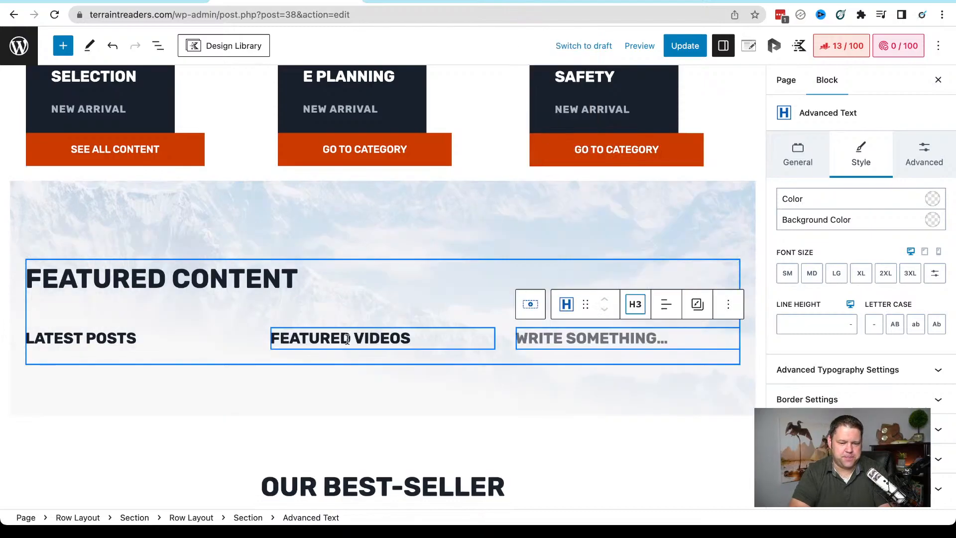
{"action": "left_click", "coordinate": [615, 338]}
{"action": "type", "text": "FEATURED"}
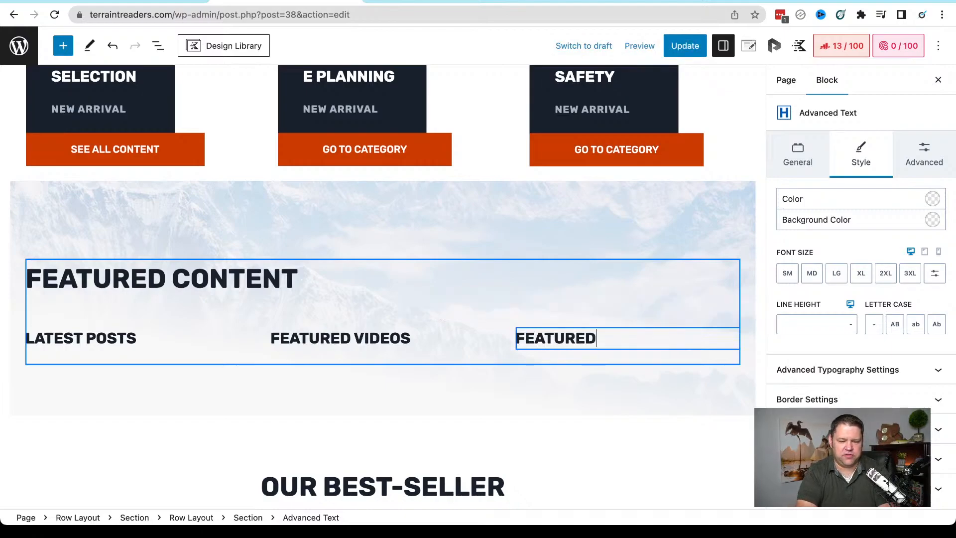
{"action": "type", "text": " POSTS"}
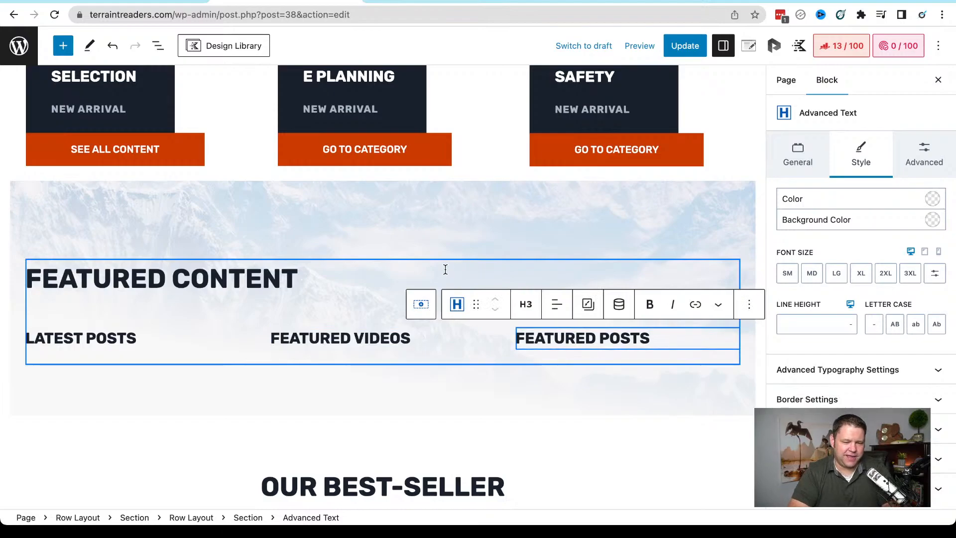
Start a new empty block below the LATEST POSTS heading and open its block chooser
{"action": "left_click", "coordinate": [186, 329]}
{"action": "left_click", "coordinate": [170, 337]}
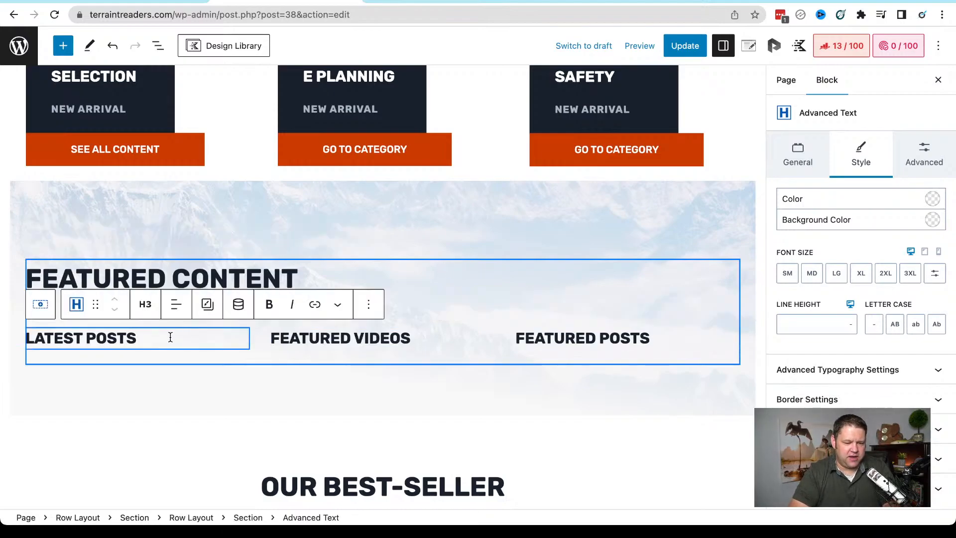
{"action": "key", "text": "Return"}
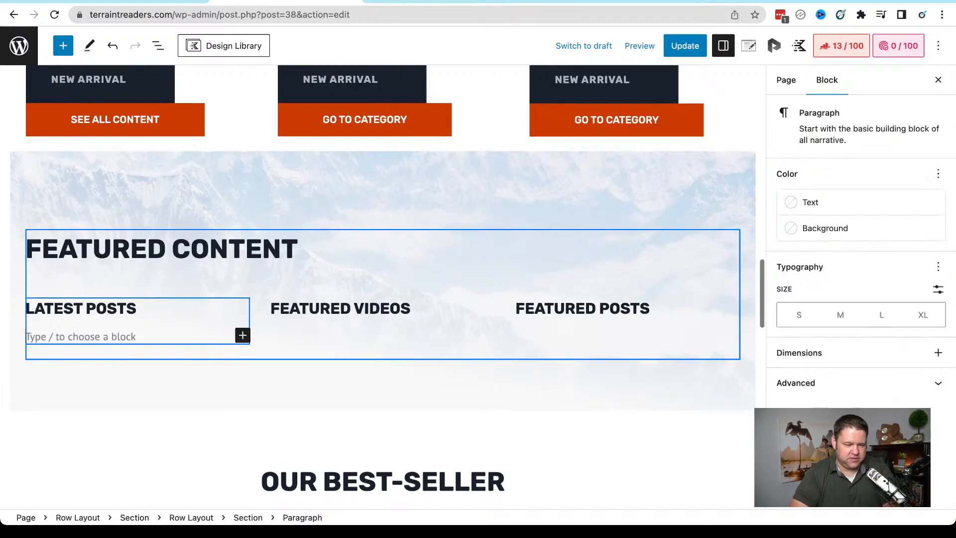
{"action": "left_click", "coordinate": [242, 336]}
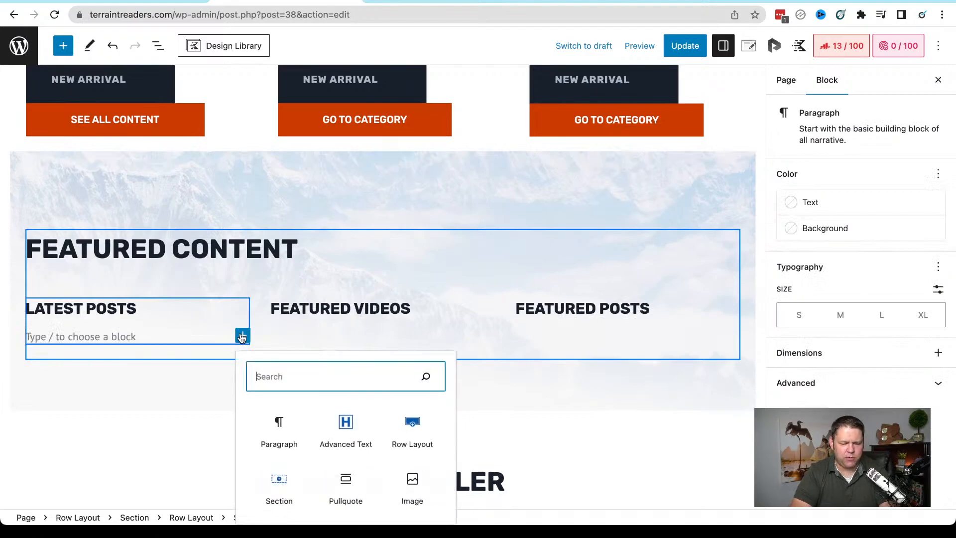
Search the block chooser for "post", look through the matching blocks, and clear the search
{"action": "type", "text": "oo"}
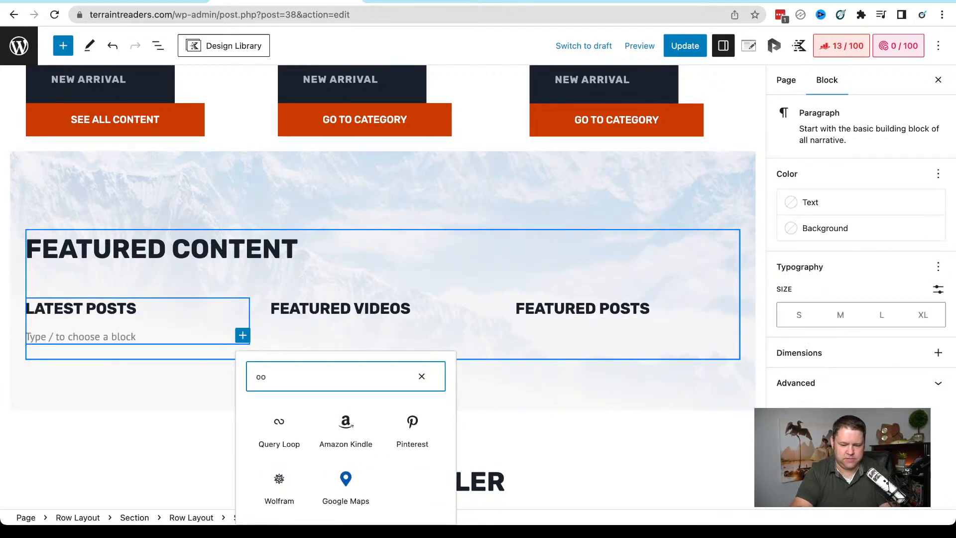
{"action": "key", "text": "BackSpace"}
{"action": "key", "text": "BackSpace"}
{"action": "type", "text": "post"}
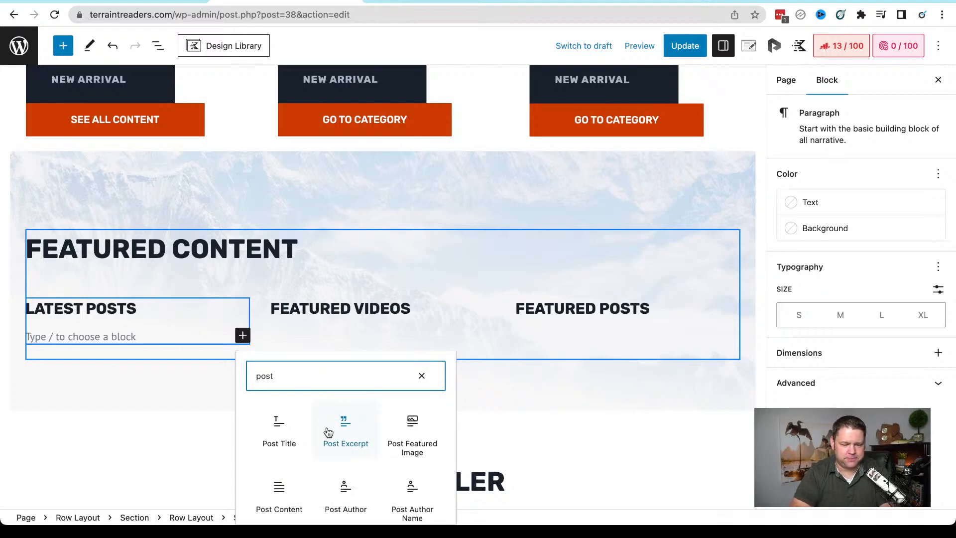
{"action": "scroll", "coordinate": [328, 431], "scroll_direction": "down", "scroll_amount": 5}
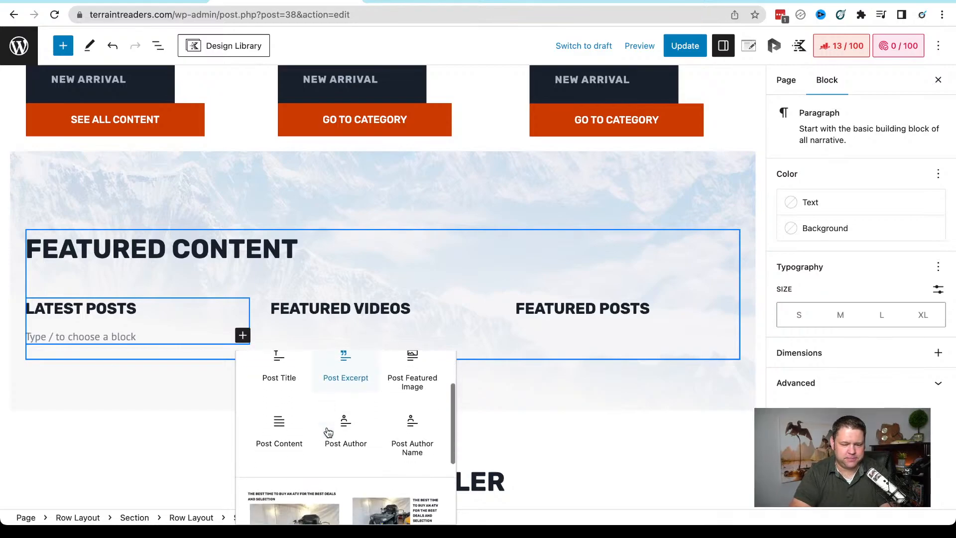
{"action": "scroll", "coordinate": [328, 431], "scroll_direction": "down", "scroll_amount": 2}
{"action": "scroll", "coordinate": [328, 431], "scroll_direction": "up", "scroll_amount": 8}
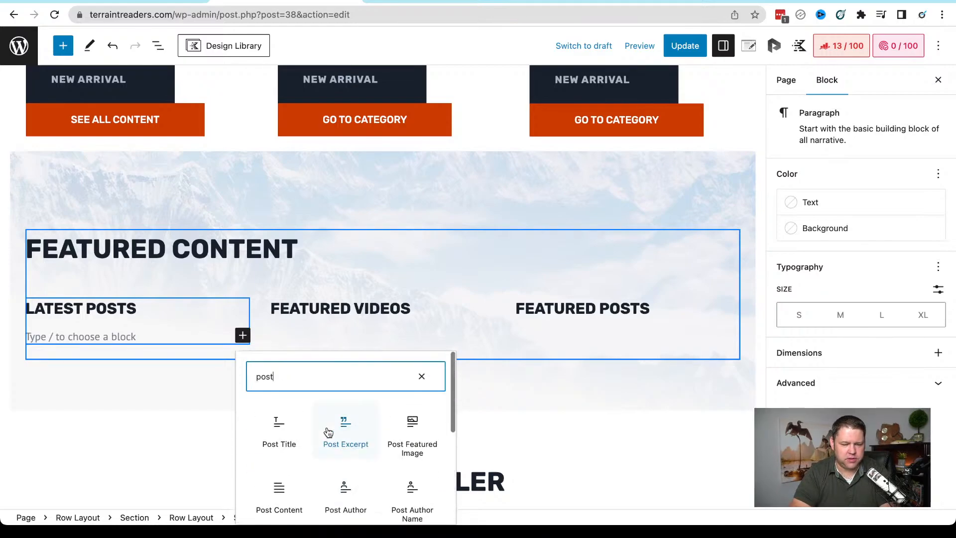
{"action": "left_click", "coordinate": [422, 377]}
{"action": "scroll", "coordinate": [384, 421], "scroll_direction": "down", "scroll_amount": 1}
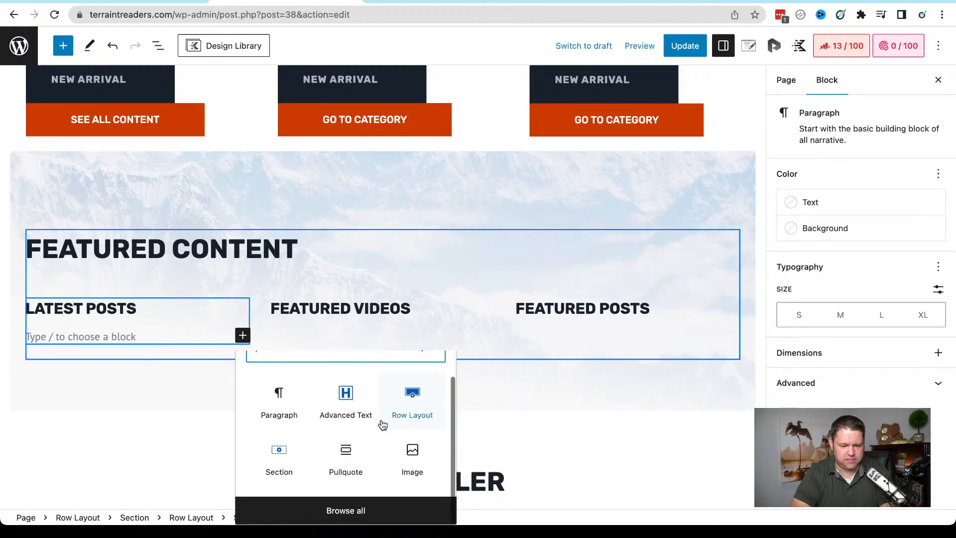
Browse the full block library and insert the Kadence Posts block below the LATEST POSTS heading
{"action": "left_click", "coordinate": [351, 504]}
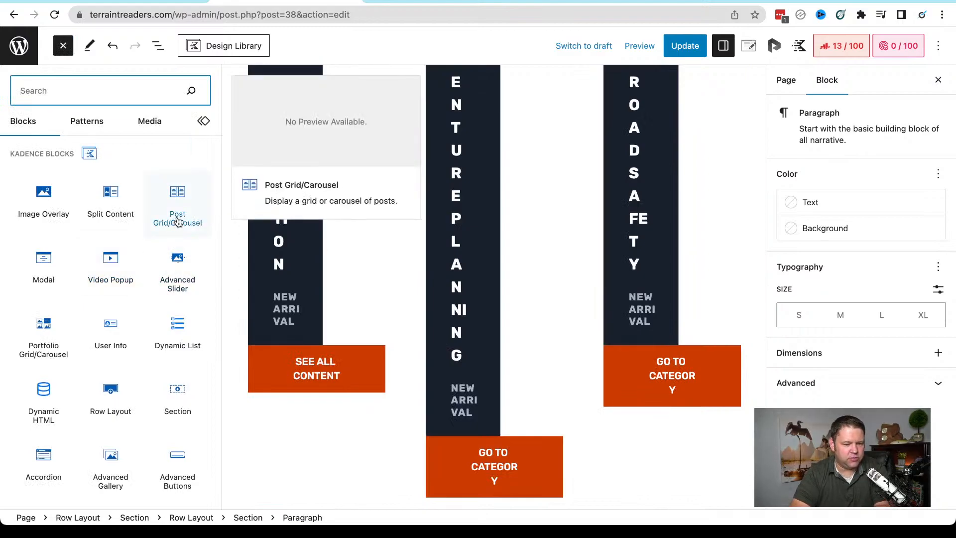
{"action": "scroll", "coordinate": [178, 222], "scroll_direction": "down", "scroll_amount": 2}
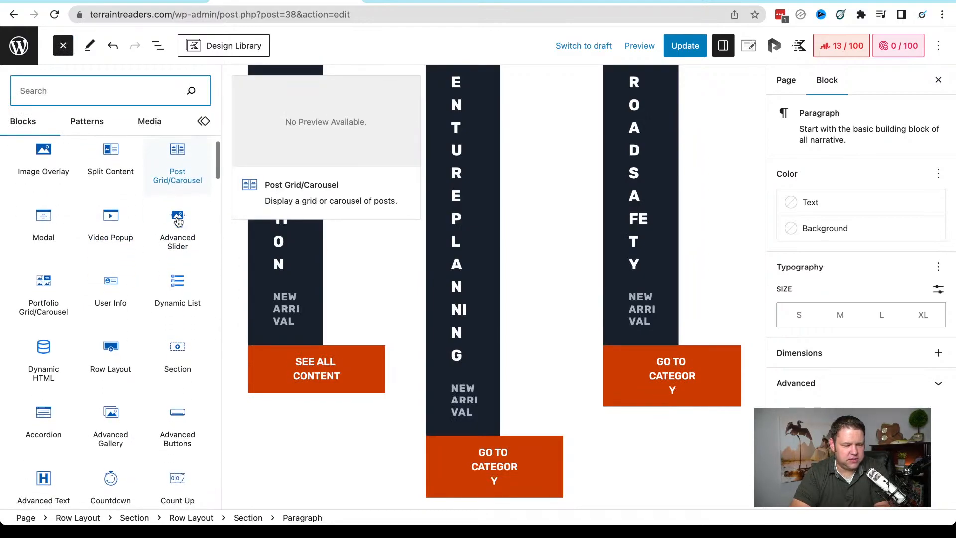
{"action": "scroll", "coordinate": [178, 221], "scroll_direction": "down", "scroll_amount": 5}
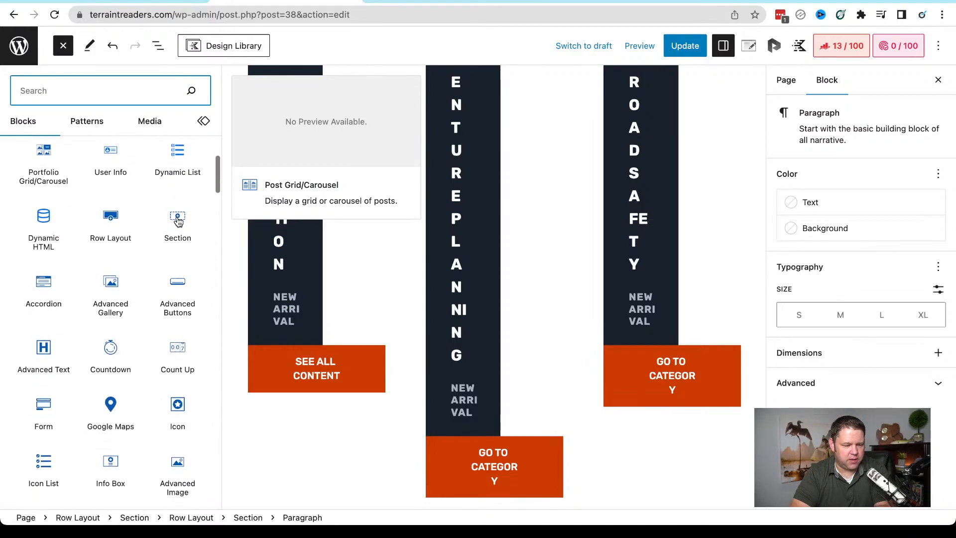
{"action": "scroll", "coordinate": [178, 222], "scroll_direction": "down", "scroll_amount": 2}
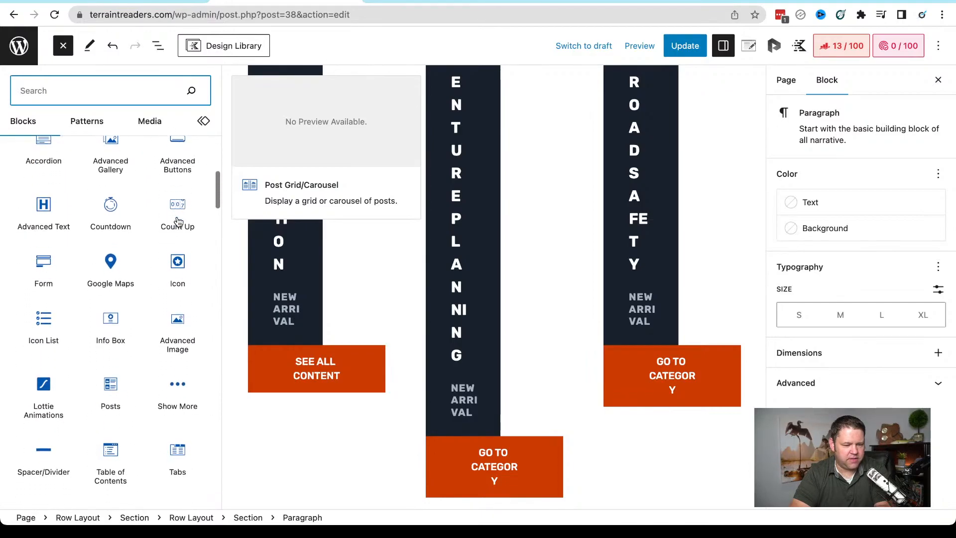
{"action": "left_click", "coordinate": [111, 392]}
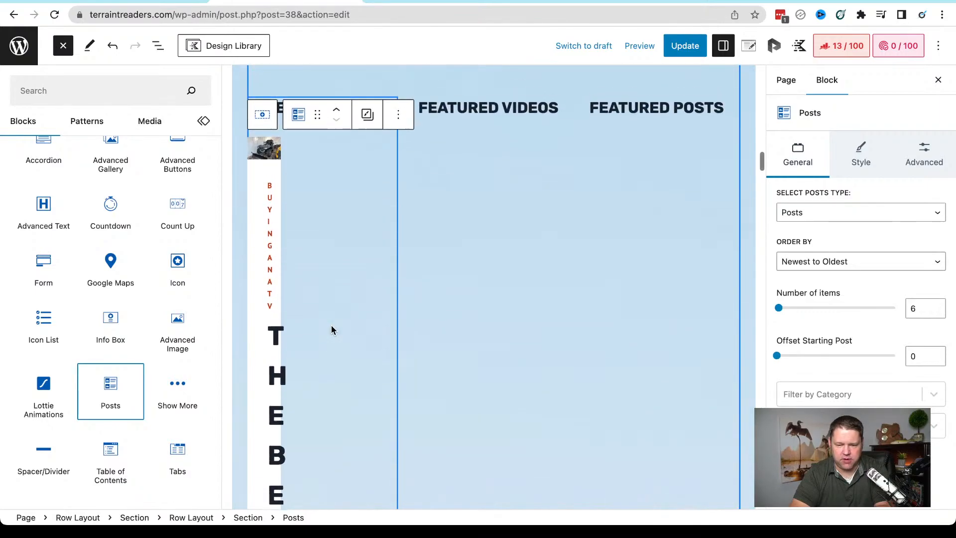
Set the Posts block's number of items to 3
{"action": "left_click", "coordinate": [936, 312]}
{"action": "left_click", "coordinate": [936, 312]}
{"action": "left_click", "coordinate": [936, 312]}
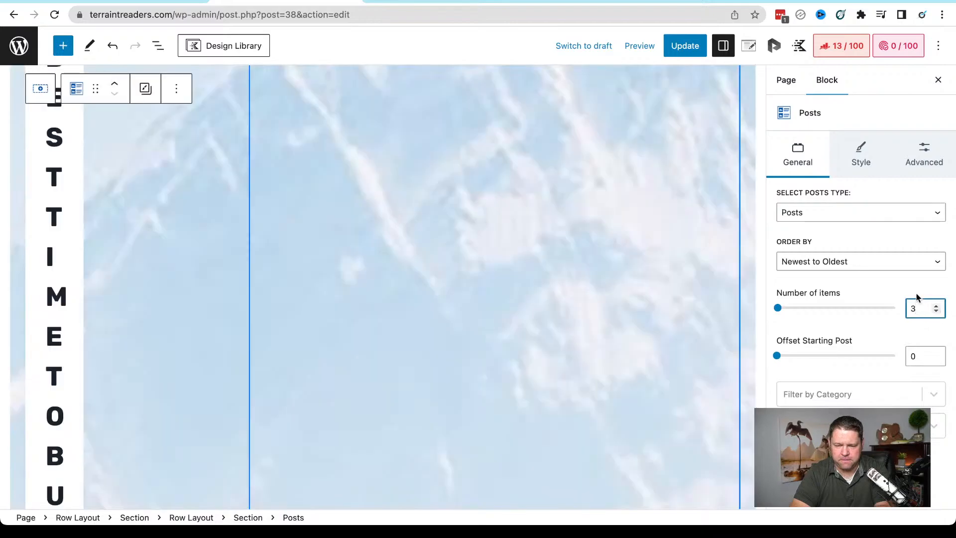
Try to switch the Posts block's layout to 1 column and review the post card
{"action": "scroll", "coordinate": [840, 269], "scroll_direction": "down", "scroll_amount": 5}
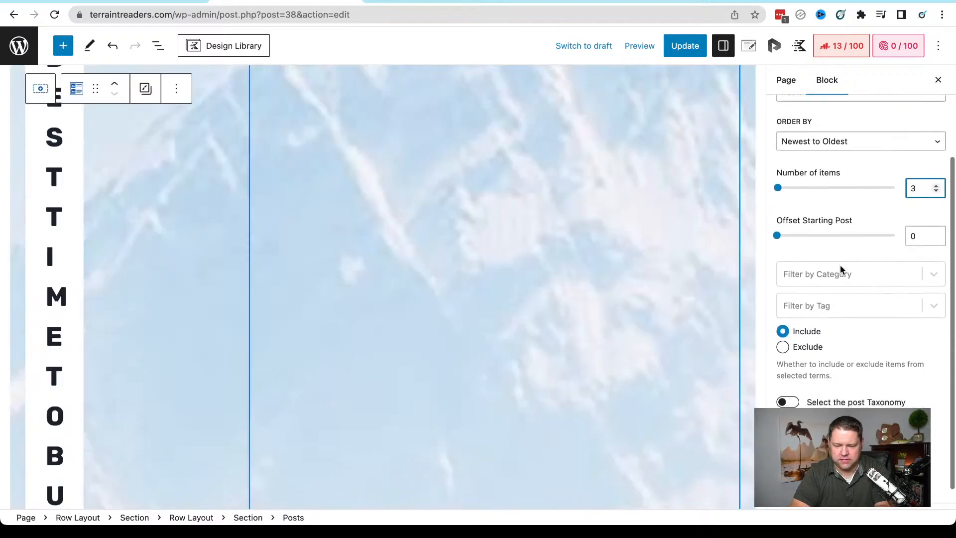
{"action": "scroll", "coordinate": [840, 269], "scroll_direction": "up", "scroll_amount": 5}
{"action": "scroll", "coordinate": [841, 269], "scroll_direction": "down", "scroll_amount": 10}
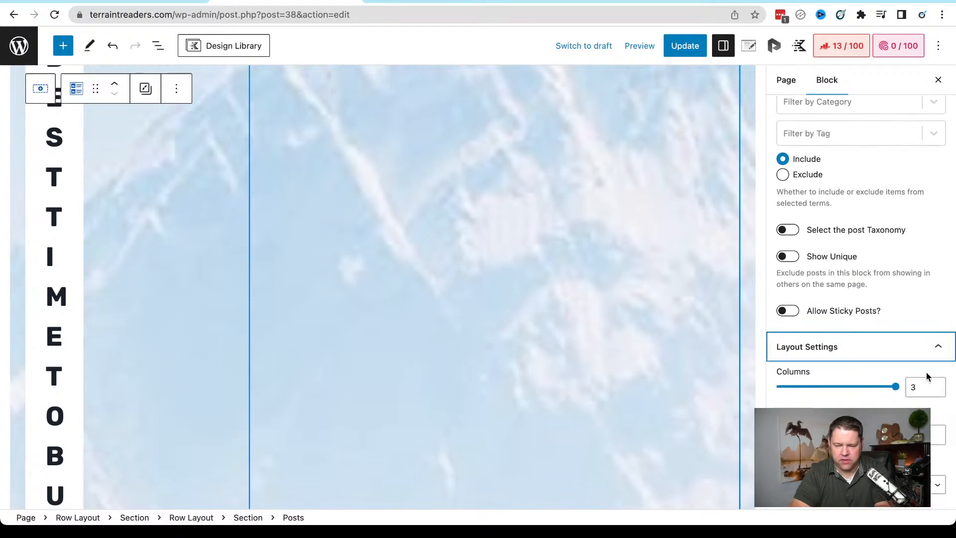
{"action": "left_click", "coordinate": [912, 386]}
{"action": "type", "text": "1"}
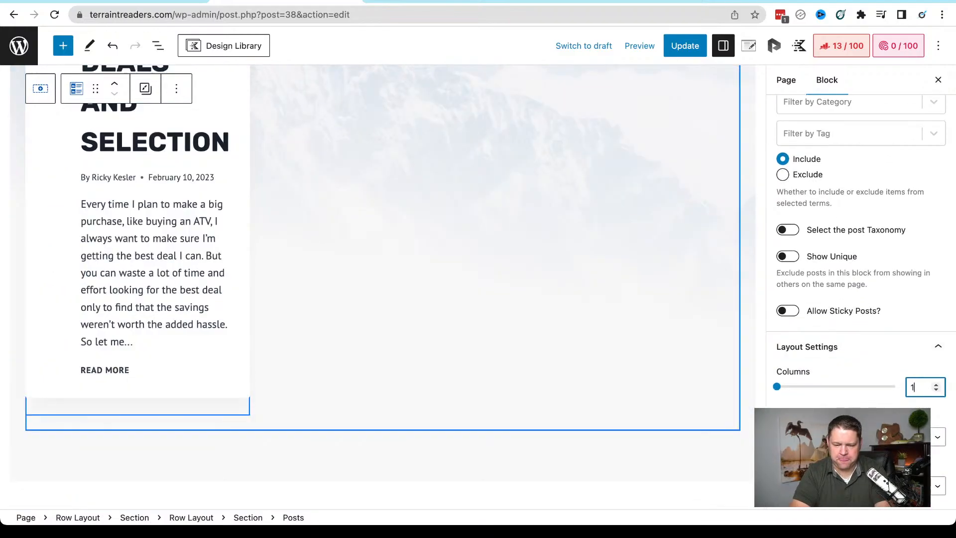
{"action": "scroll", "coordinate": [219, 266], "scroll_direction": "up", "scroll_amount": 8}
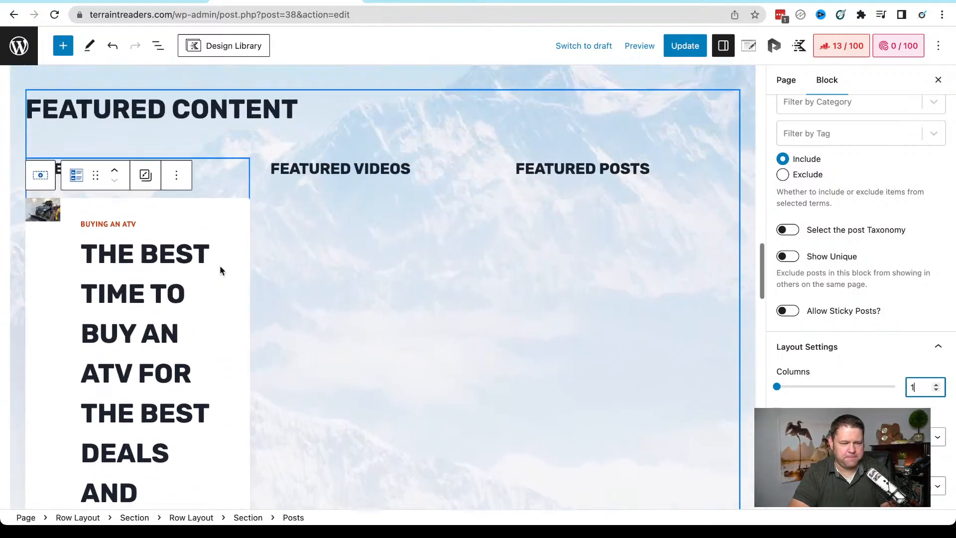
{"action": "scroll", "coordinate": [220, 269], "scroll_direction": "down", "scroll_amount": 3}
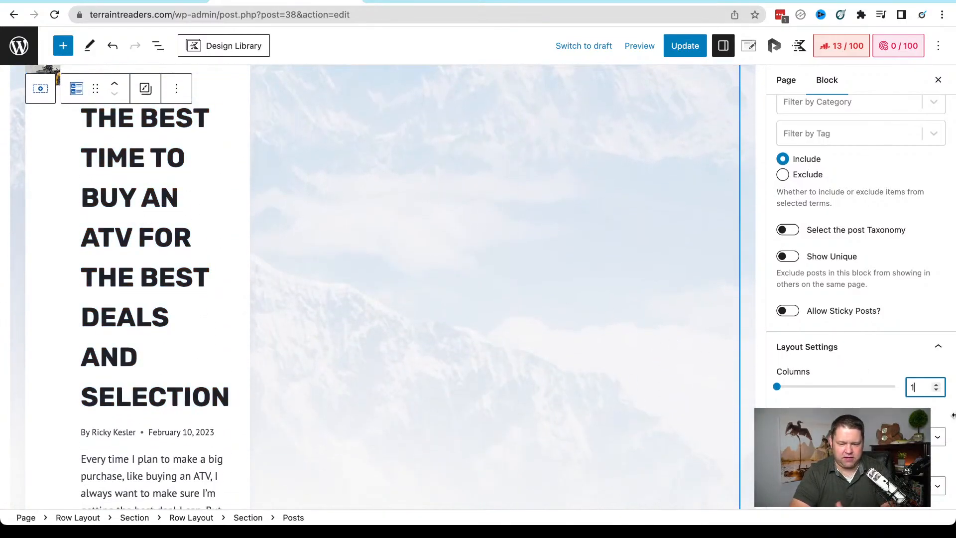
{"action": "scroll", "coordinate": [847, 233], "scroll_direction": "up", "scroll_amount": 5}
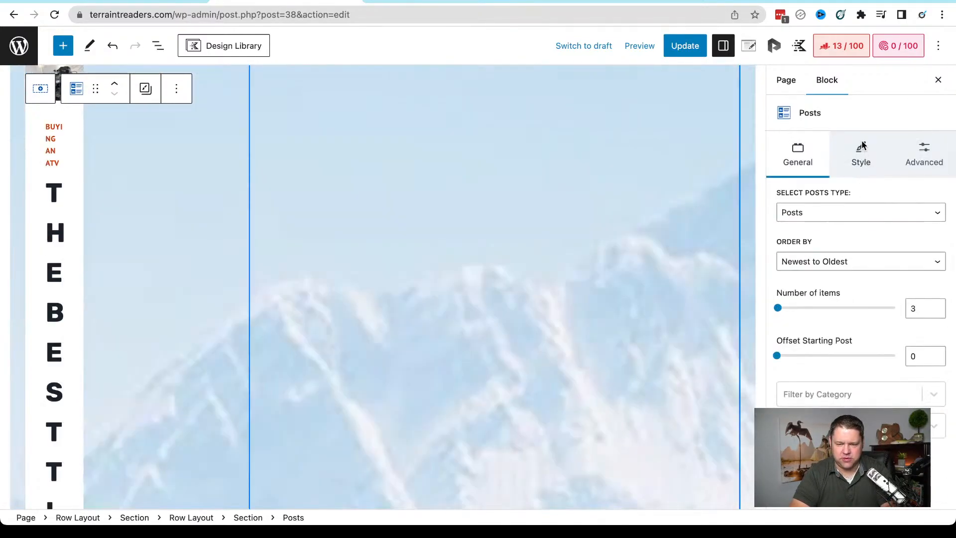
Set the Posts block's column count to 1 in its layout settings
{"action": "left_click", "coordinate": [855, 169]}
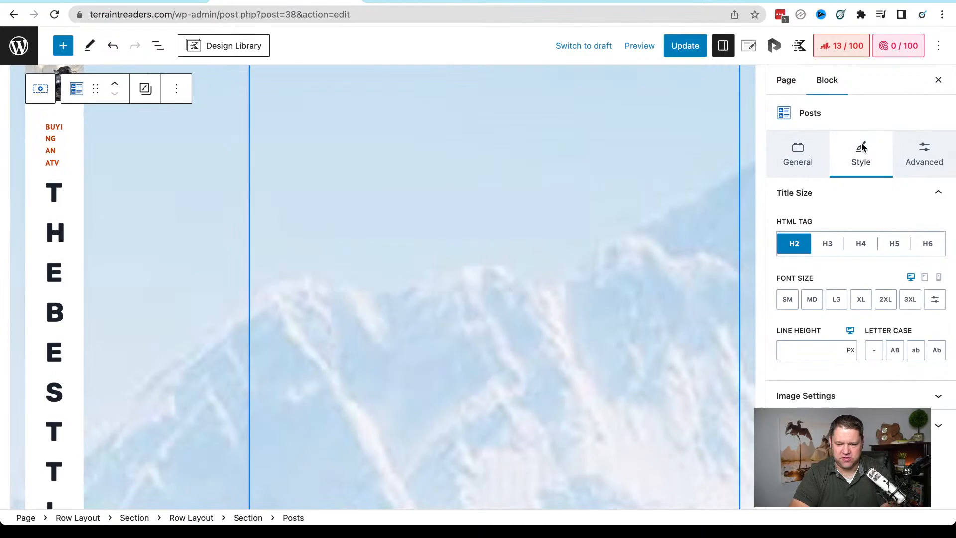
{"action": "left_click", "coordinate": [799, 151]}
{"action": "scroll", "coordinate": [881, 372], "scroll_direction": "down", "scroll_amount": 5}
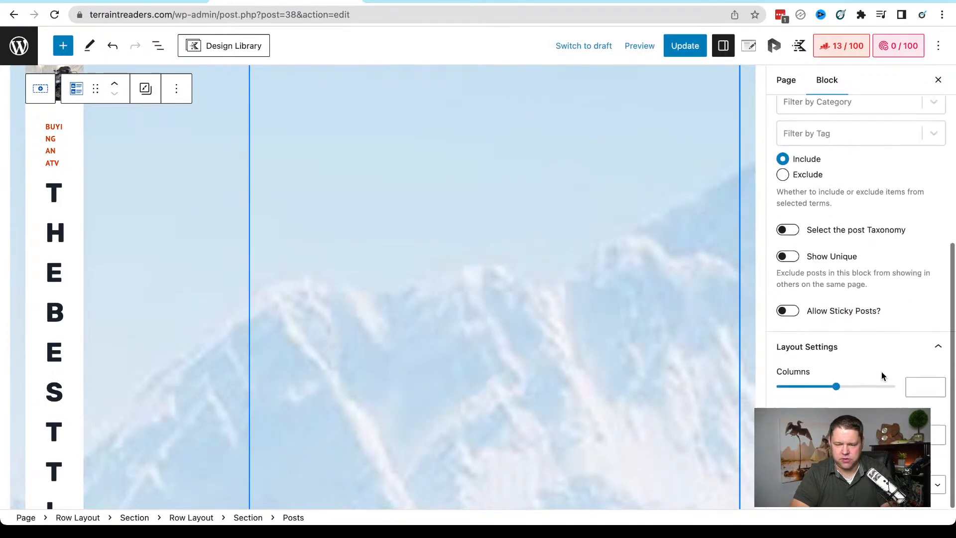
{"action": "left_click", "coordinate": [920, 388]}
{"action": "type", "text": "1"}
{"action": "key", "text": "Tab"}
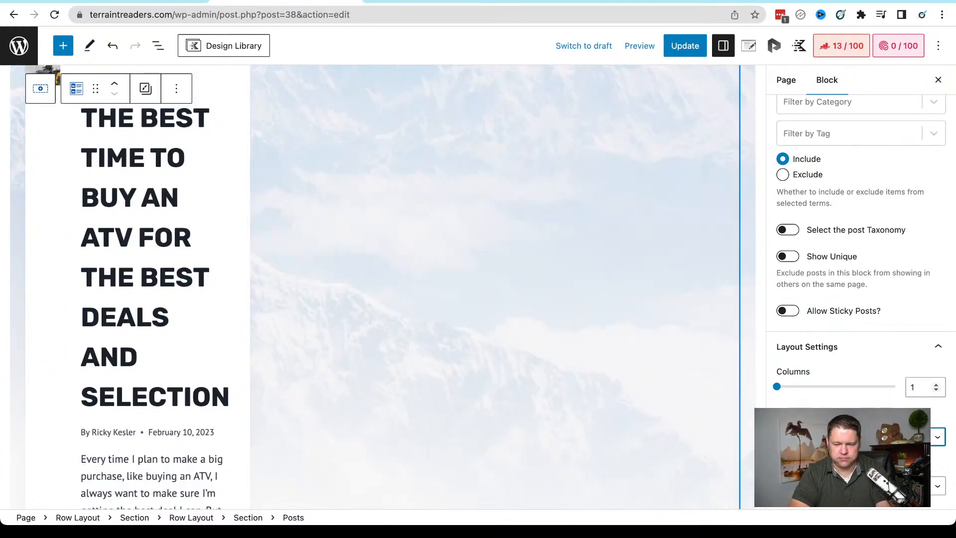
Set the font size of the Posts block's titles to MD
{"action": "scroll", "coordinate": [896, 224], "scroll_direction": "up", "scroll_amount": 5}
{"action": "left_click", "coordinate": [861, 154]}
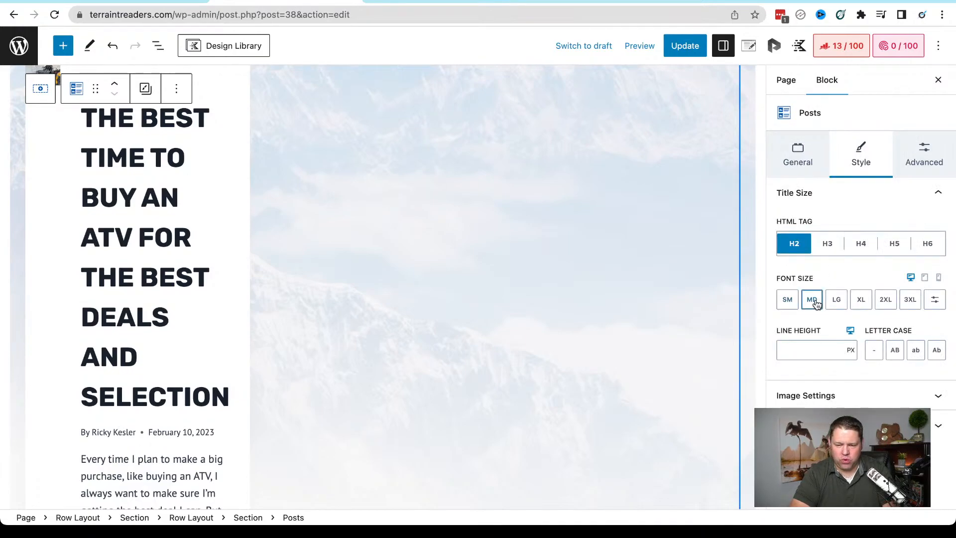
{"action": "triple_click", "coordinate": [153, 231]}
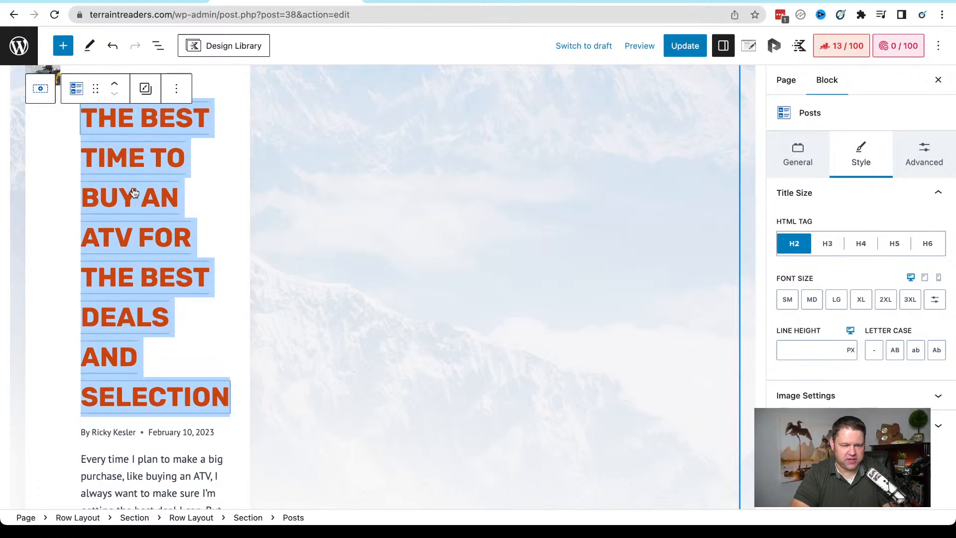
{"action": "left_click", "coordinate": [816, 304]}
{"action": "left_click", "coordinate": [153, 283]}
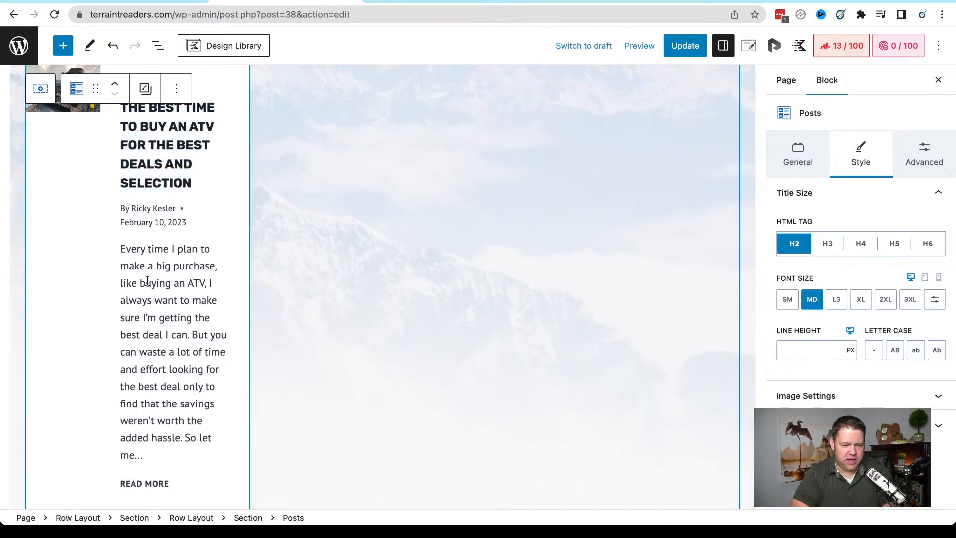
{"action": "scroll", "coordinate": [155, 292], "scroll_direction": "up", "scroll_amount": 2}
{"action": "left_click", "coordinate": [158, 298]}
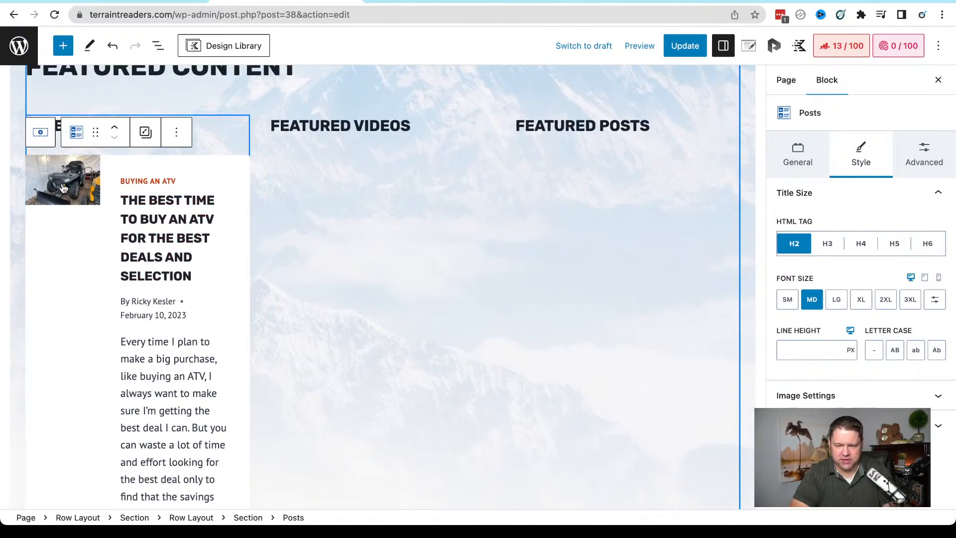
Turn off the date in the Posts block's meta settings
{"action": "left_click", "coordinate": [933, 154]}
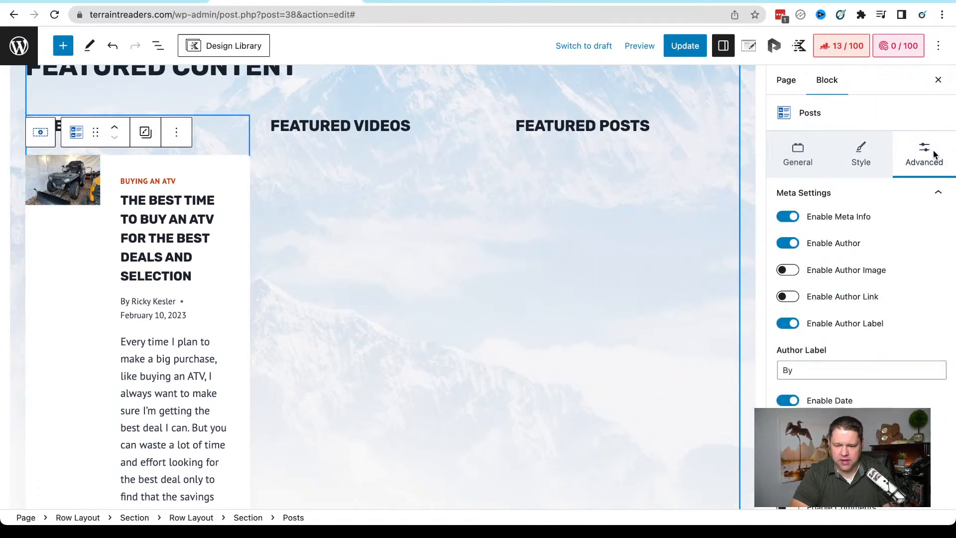
{"action": "scroll", "coordinate": [879, 326], "scroll_direction": "down", "scroll_amount": 3}
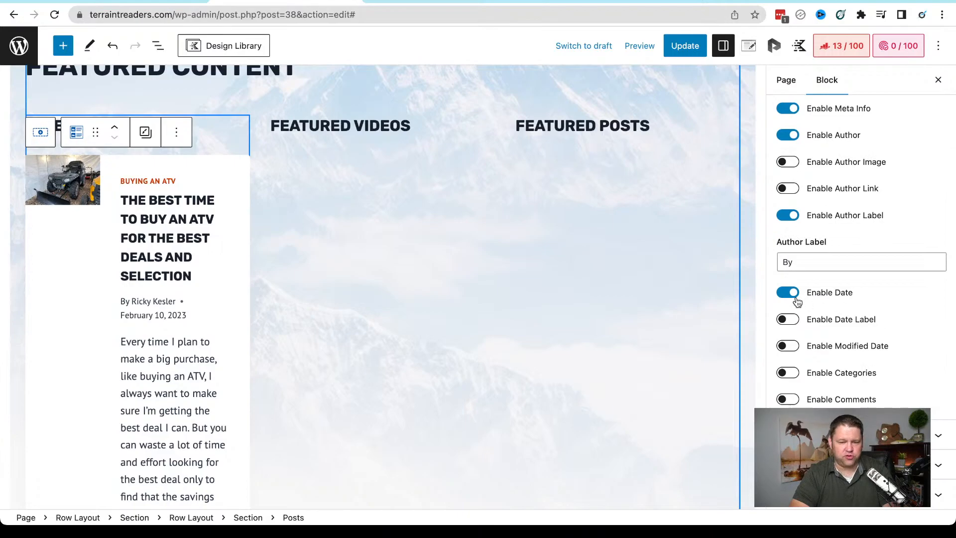
{"action": "left_click", "coordinate": [791, 295]}
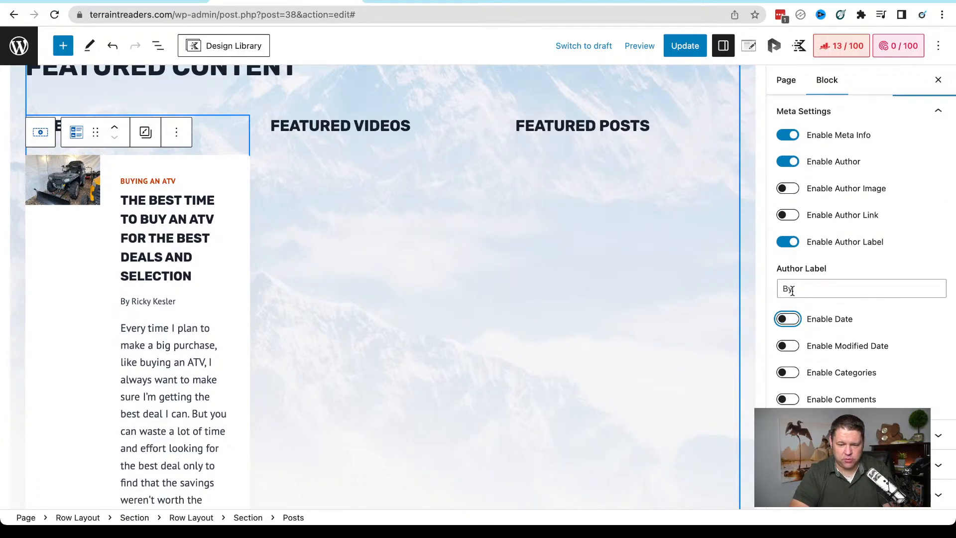
Try the categories option in the Posts block's meta settings and review its content settings
{"action": "left_click", "coordinate": [791, 373]}
{"action": "left_click", "coordinate": [792, 375]}
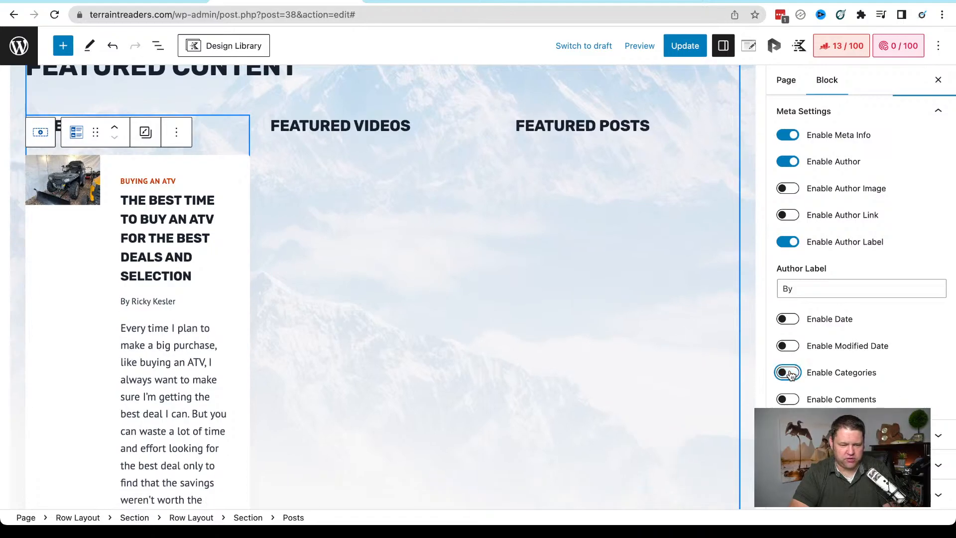
{"action": "scroll", "coordinate": [821, 291], "scroll_direction": "up", "scroll_amount": 3}
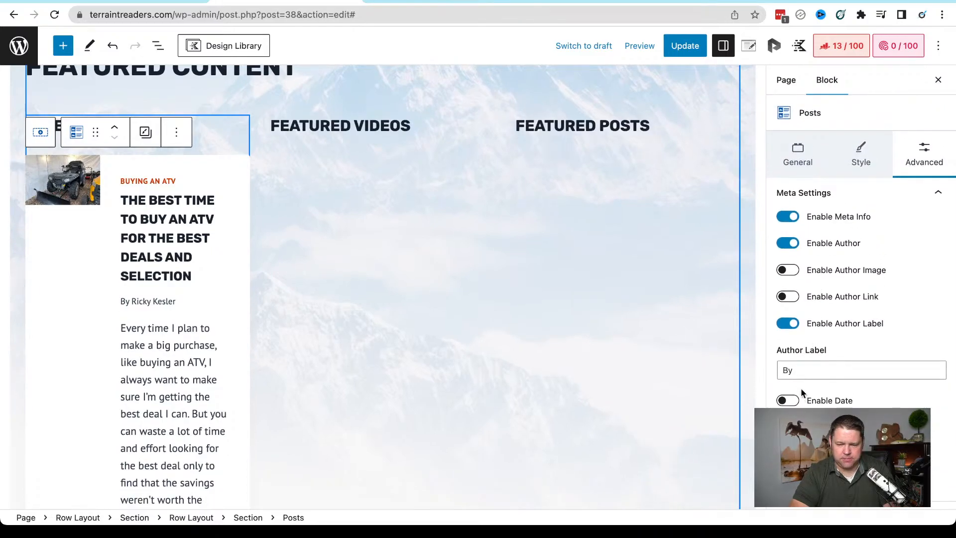
{"action": "scroll", "coordinate": [802, 247], "scroll_direction": "down", "scroll_amount": 5}
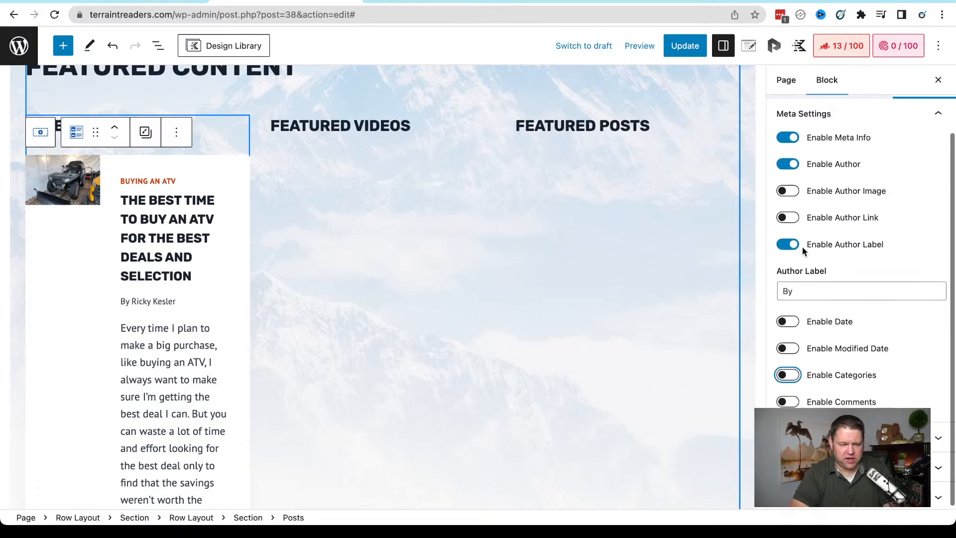
{"action": "scroll", "coordinate": [795, 392], "scroll_direction": "down", "scroll_amount": 1}
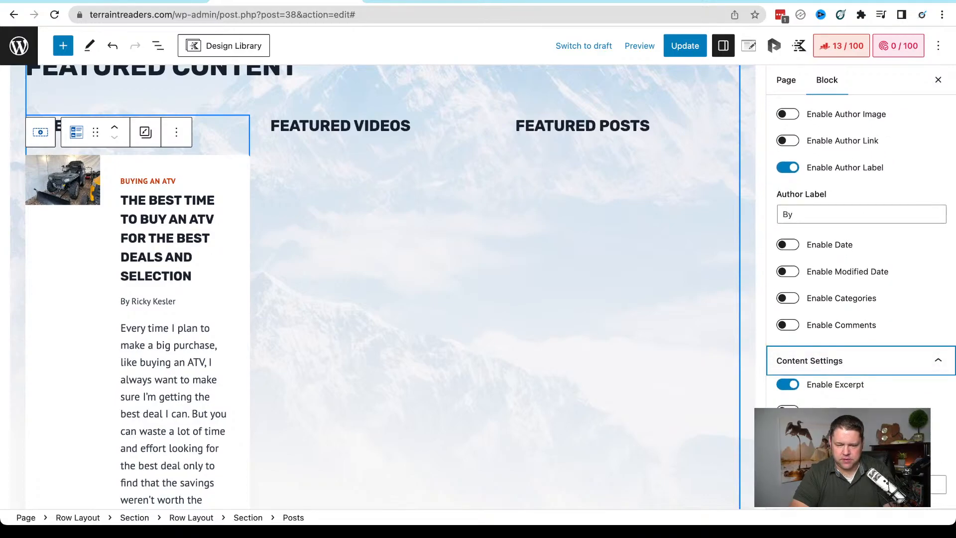
{"action": "scroll", "coordinate": [816, 323], "scroll_direction": "up", "scroll_amount": 3}
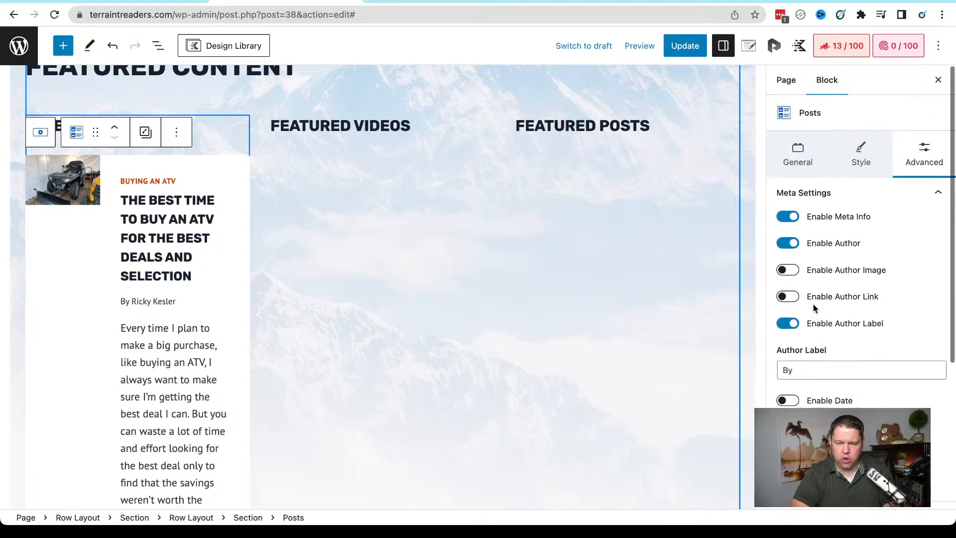
Delete the Posts block beneath the Latest Posts heading
{"action": "left_click", "coordinate": [147, 138]}
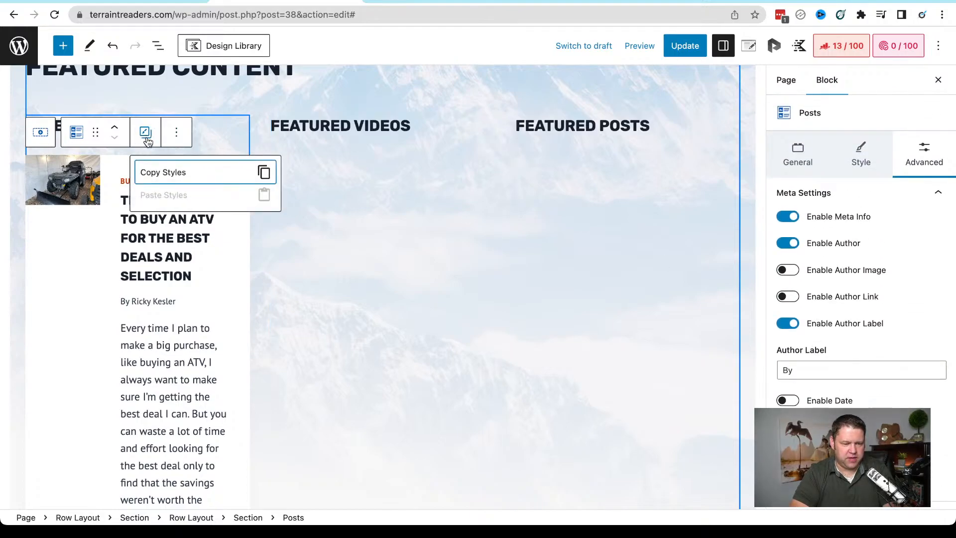
{"action": "left_click", "coordinate": [147, 141]}
{"action": "left_click", "coordinate": [76, 133]}
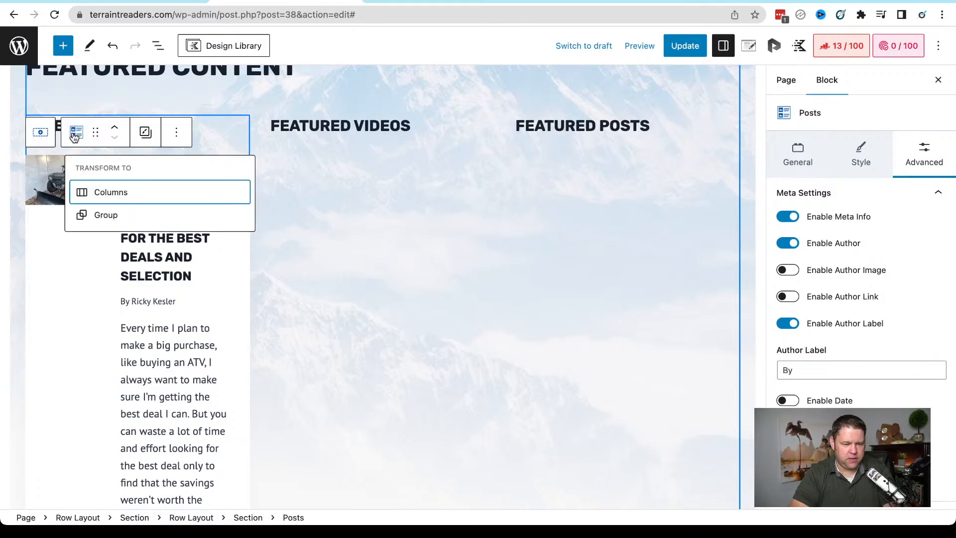
{"action": "left_click", "coordinate": [75, 132]}
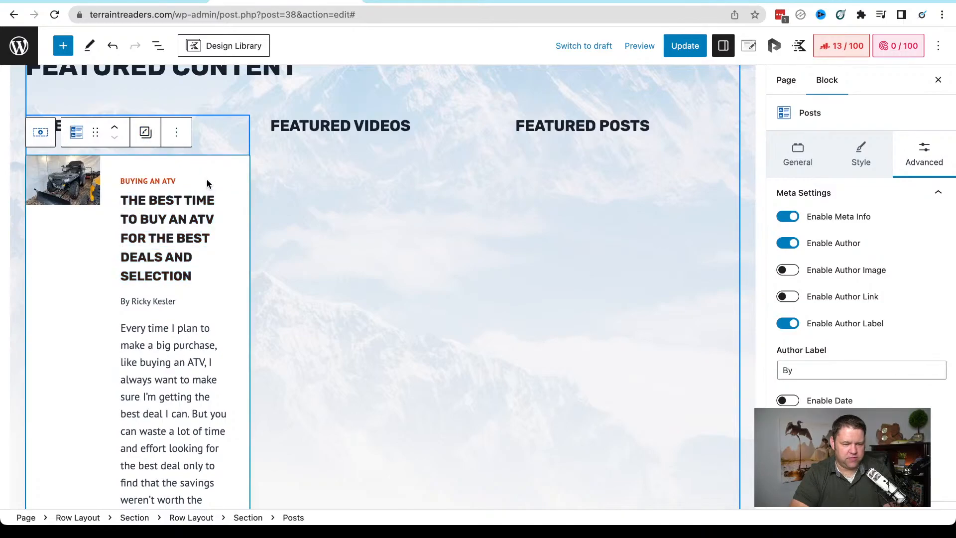
{"action": "left_click", "coordinate": [178, 132]}
{"action": "left_click", "coordinate": [202, 454]}
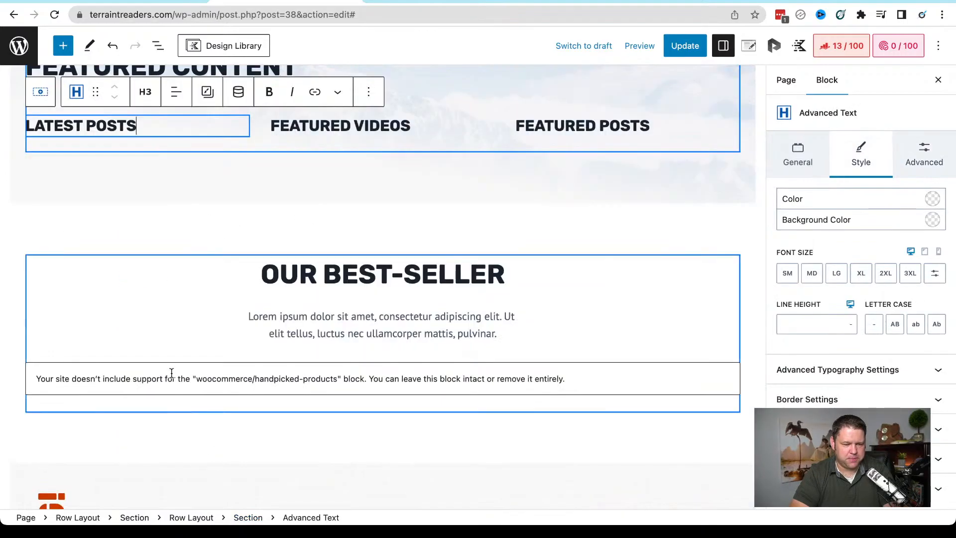
Insert a Kadence Post Grid/Carousel block beneath the Latest Posts heading
{"action": "key", "text": "Return"}
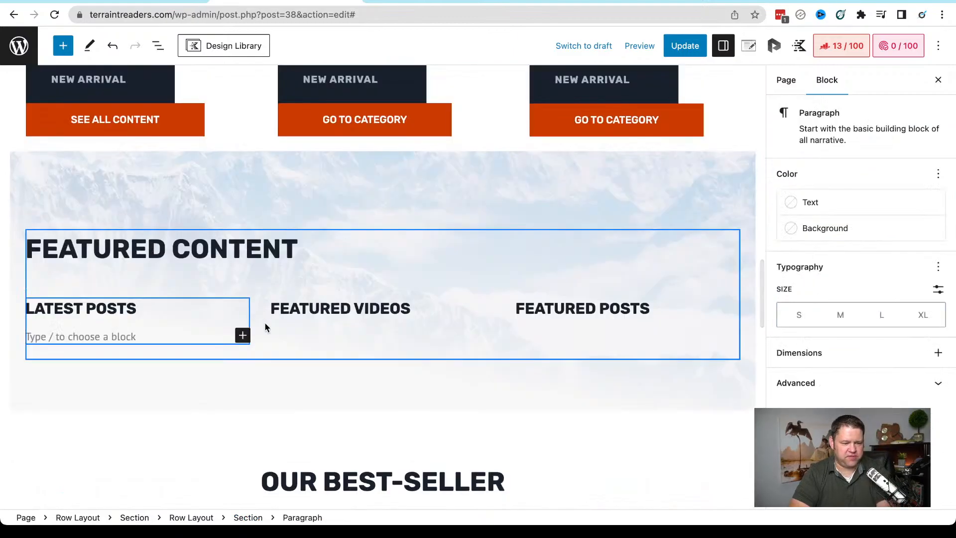
{"action": "left_click", "coordinate": [242, 335]}
{"action": "scroll", "coordinate": [359, 435], "scroll_direction": "down", "scroll_amount": 1}
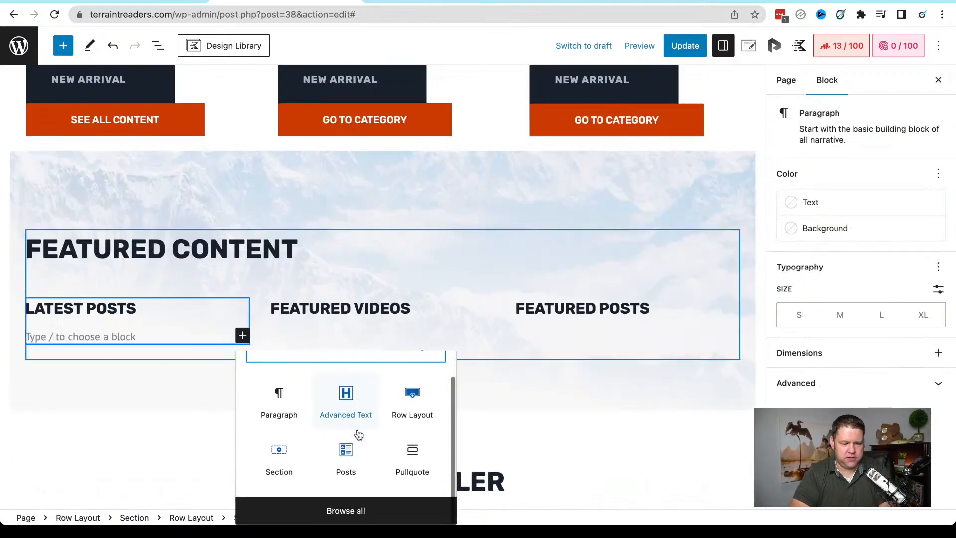
{"action": "left_click", "coordinate": [368, 515]}
{"action": "left_click", "coordinate": [171, 190]}
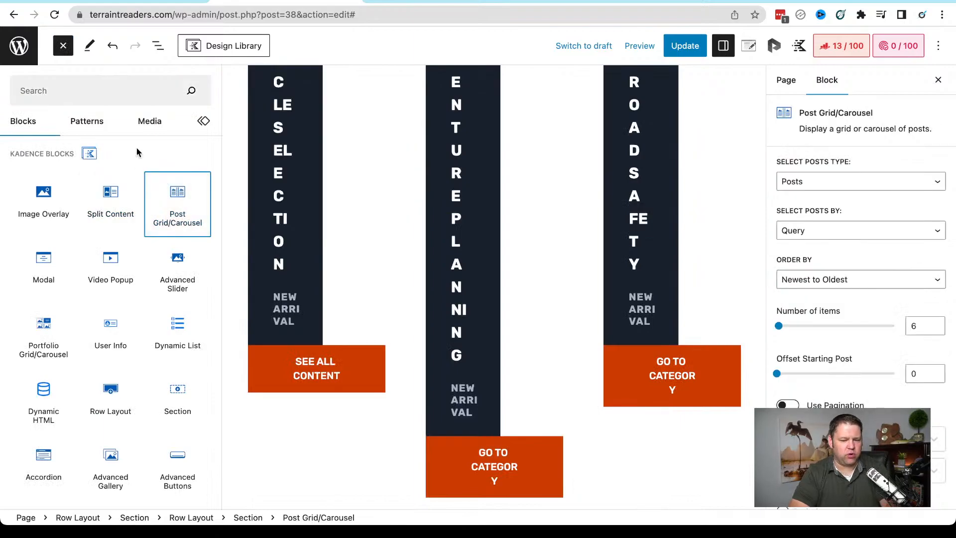
Apply the initial style with the image beside the text to the new Post Grid/Carousel block
{"action": "mouse_move", "coordinate": [151, 194]}
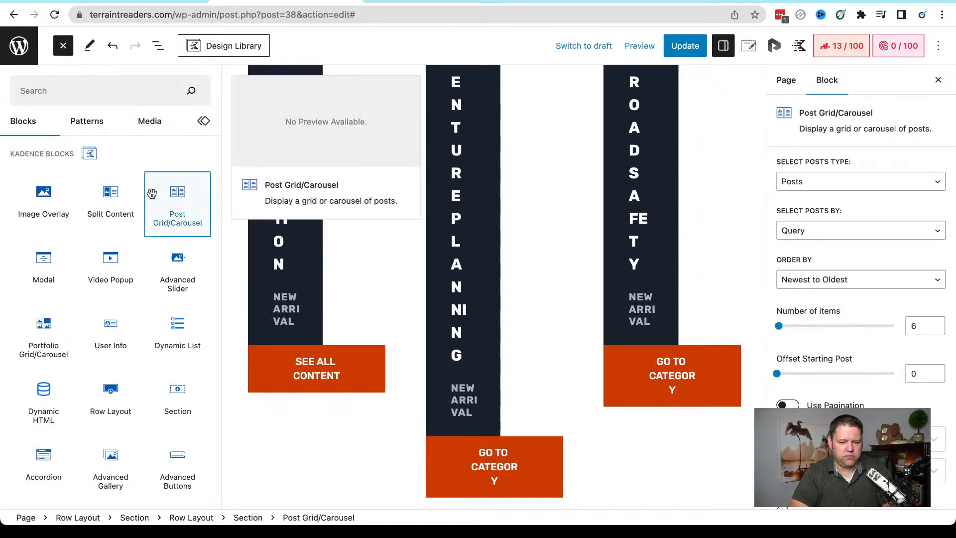
{"action": "scroll", "coordinate": [275, 151], "scroll_direction": "up", "scroll_amount": 1}
{"action": "scroll", "coordinate": [276, 151], "scroll_direction": "down", "scroll_amount": 1}
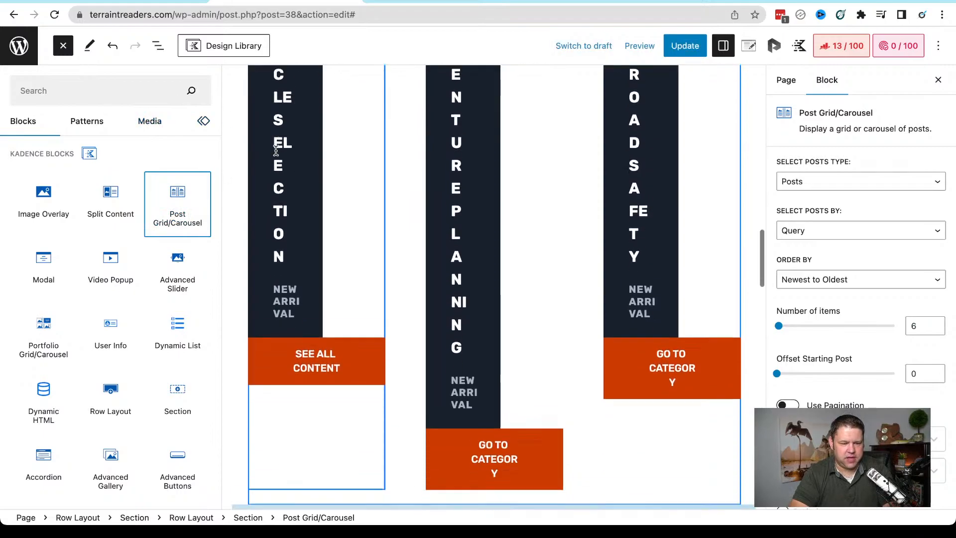
{"action": "scroll", "coordinate": [276, 151], "scroll_direction": "down", "scroll_amount": 10}
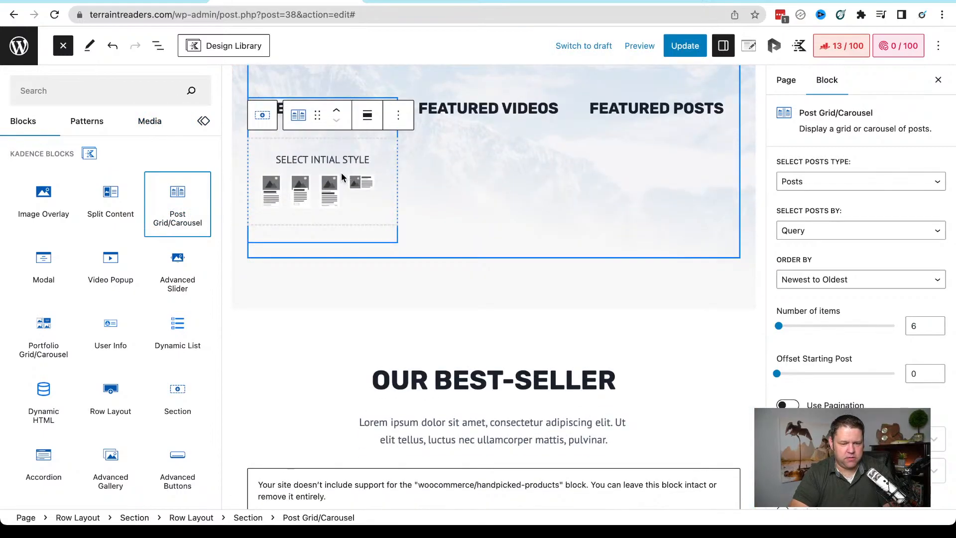
{"action": "left_click", "coordinate": [341, 174]}
{"action": "scroll", "coordinate": [199, 160], "scroll_direction": "up", "scroll_amount": 3}
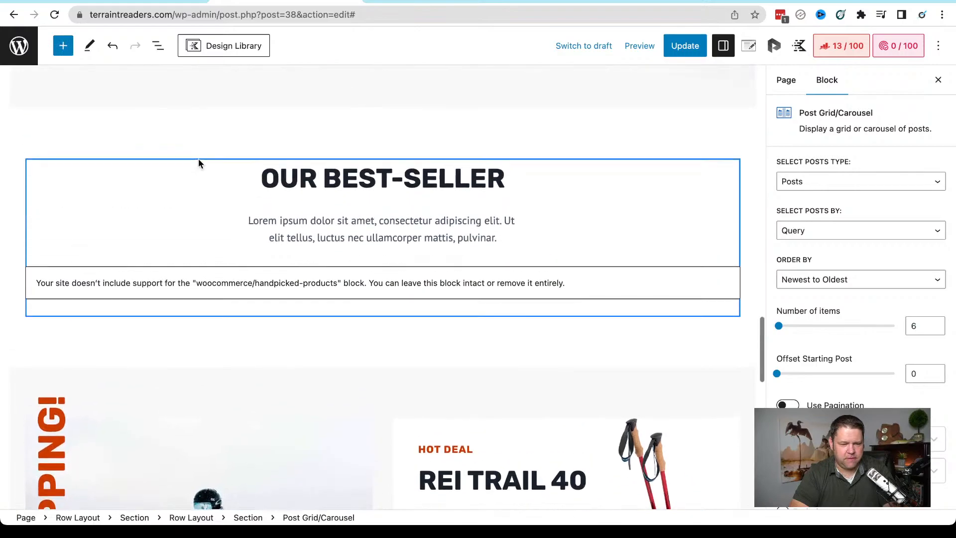
{"action": "scroll", "coordinate": [198, 158], "scroll_direction": "up", "scroll_amount": 6}
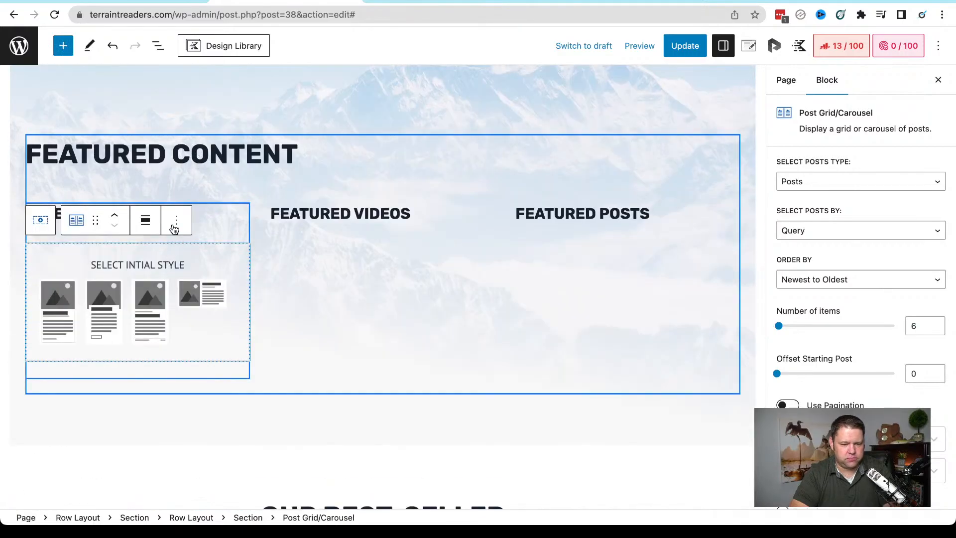
{"action": "left_click", "coordinate": [173, 226]}
{"action": "left_click", "coordinate": [174, 227]}
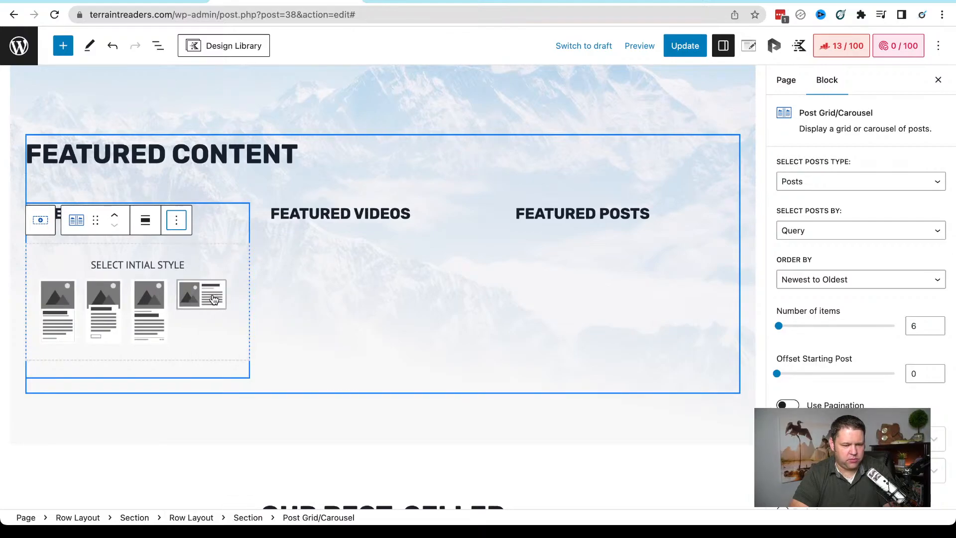
{"action": "left_click", "coordinate": [211, 298]}
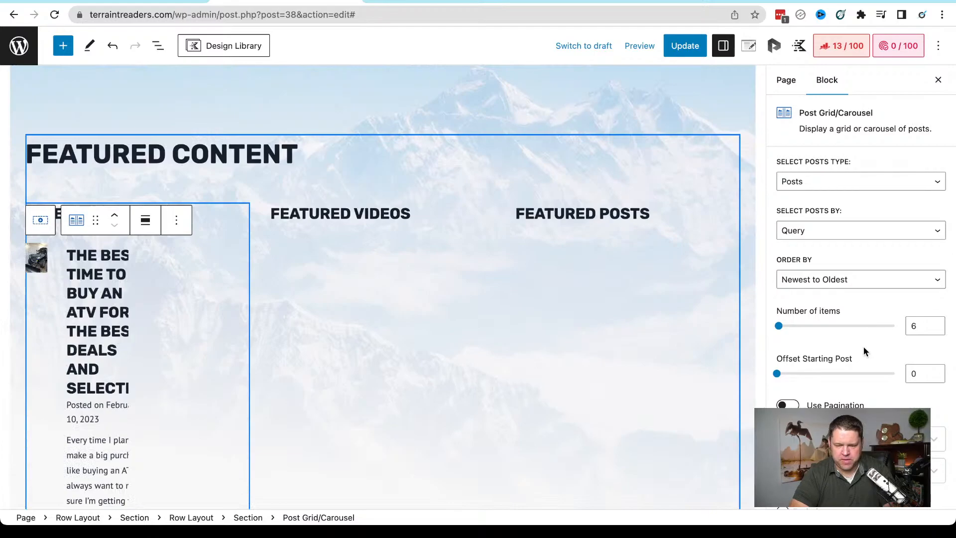
Set the Post Grid/Carousel block's number of items to 3
{"action": "scroll", "coordinate": [863, 350], "scroll_direction": "down", "scroll_amount": 10}
{"action": "scroll", "coordinate": [849, 372], "scroll_direction": "up", "scroll_amount": 10}
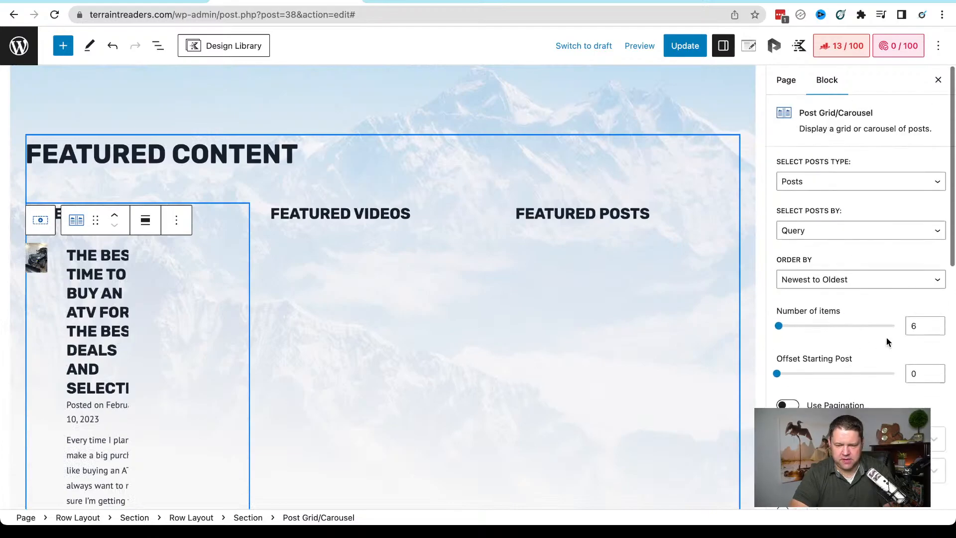
{"action": "left_click_drag", "start_coordinate": [918, 326], "coordinate": [902, 329]}
{"action": "type", "text": "3"}
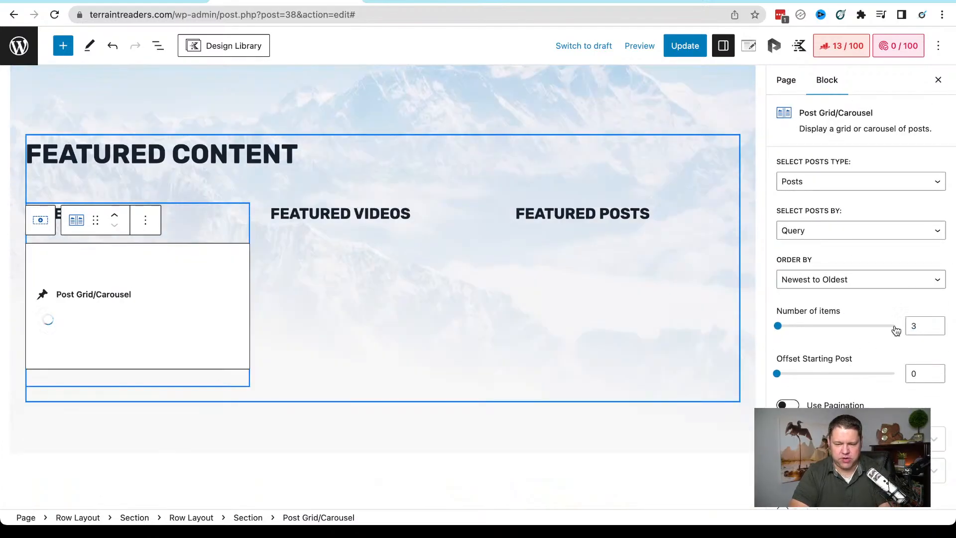
Set the Post Grid/Carousel block's grid layout to 1 column
{"action": "scroll", "coordinate": [835, 360], "scroll_direction": "down", "scroll_amount": 10}
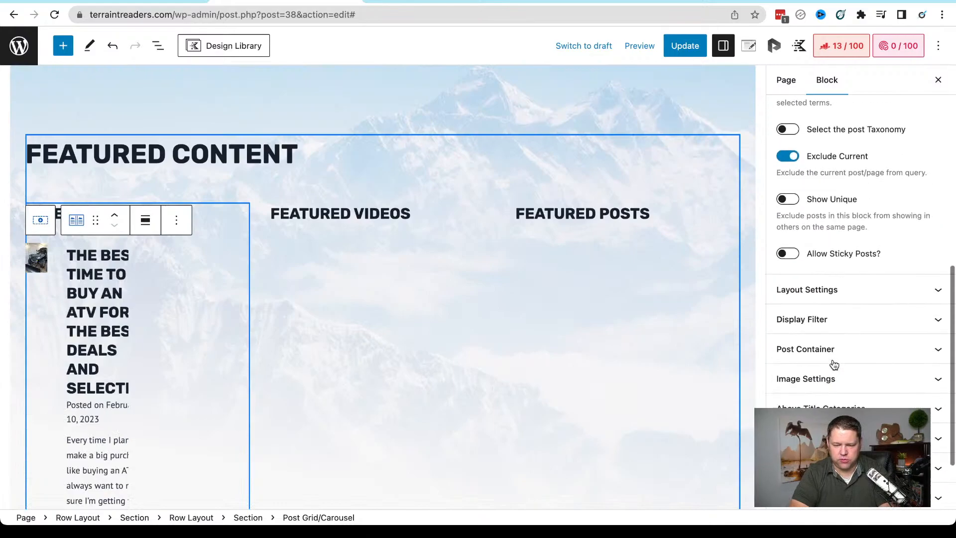
{"action": "scroll", "coordinate": [834, 365], "scroll_direction": "down", "scroll_amount": 3}
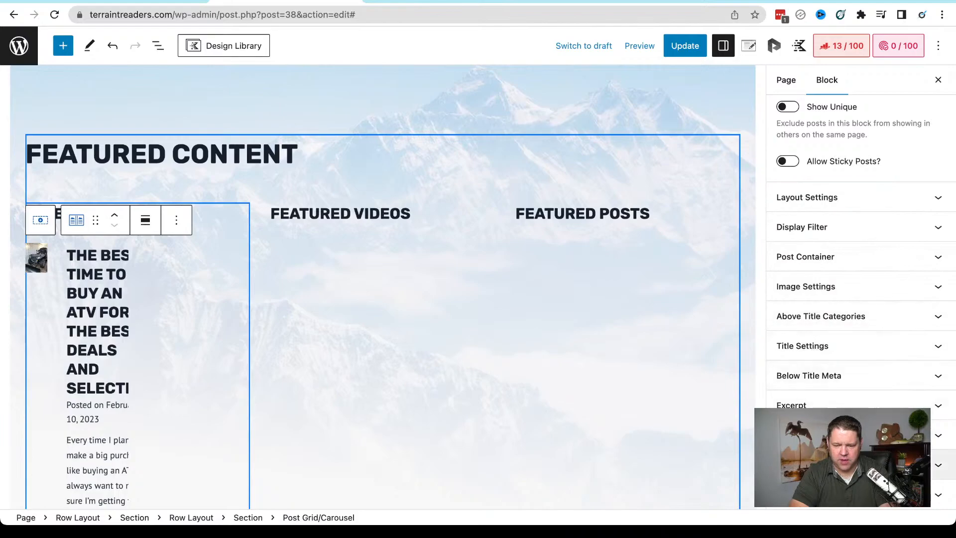
{"action": "left_click", "coordinate": [815, 197]}
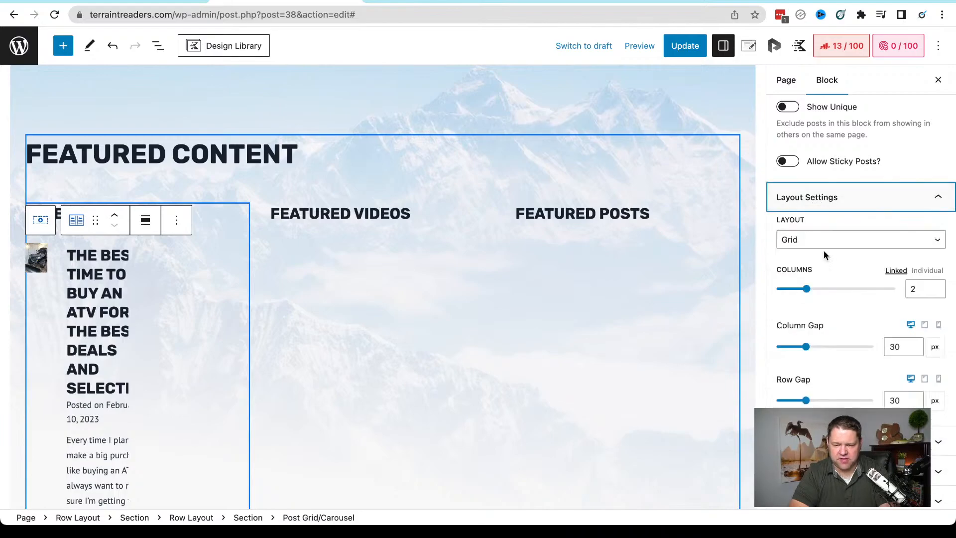
{"action": "double_click", "coordinate": [908, 288]}
{"action": "type", "text": "1"}
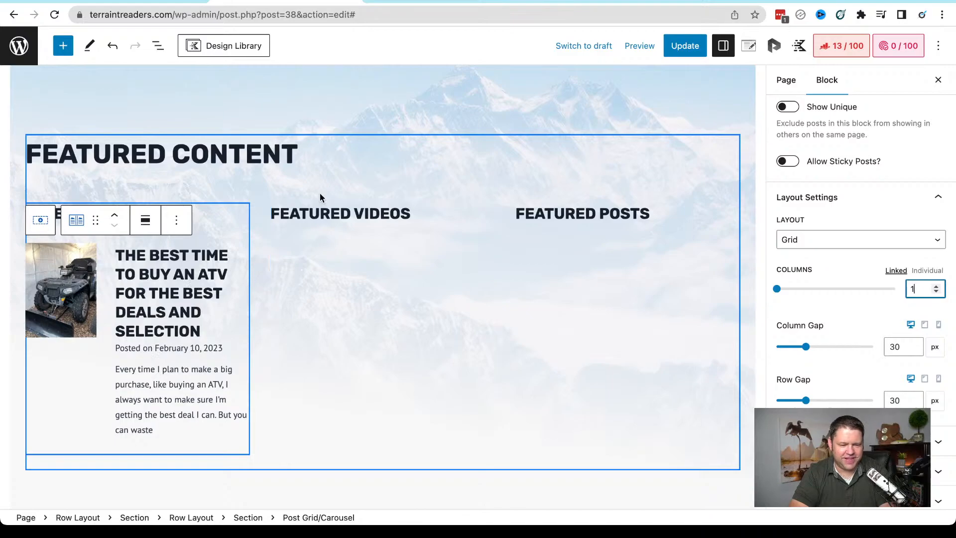
{"action": "left_click", "coordinate": [333, 253]}
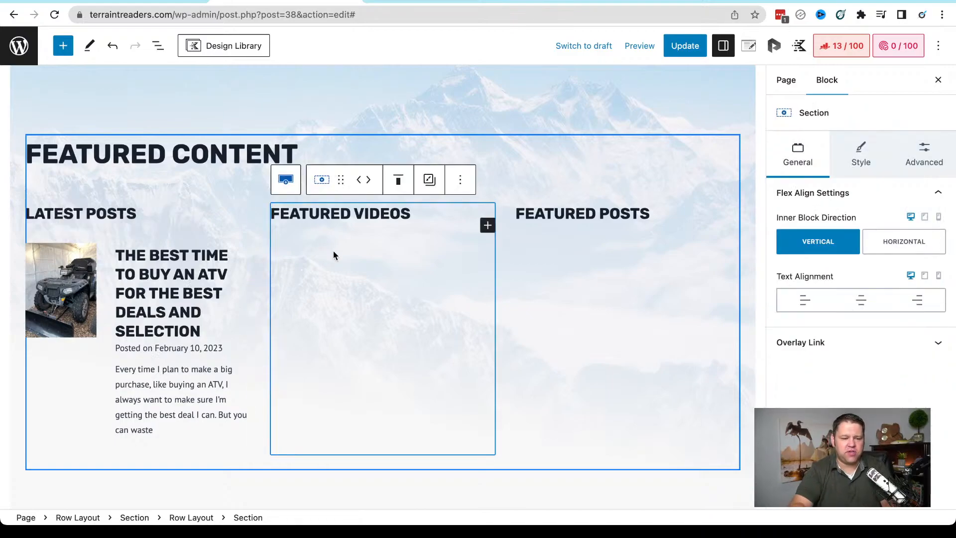
Examine the Post Grid/Carousel block's choices for post type, post selection and ordering
{"action": "left_click", "coordinate": [96, 379]}
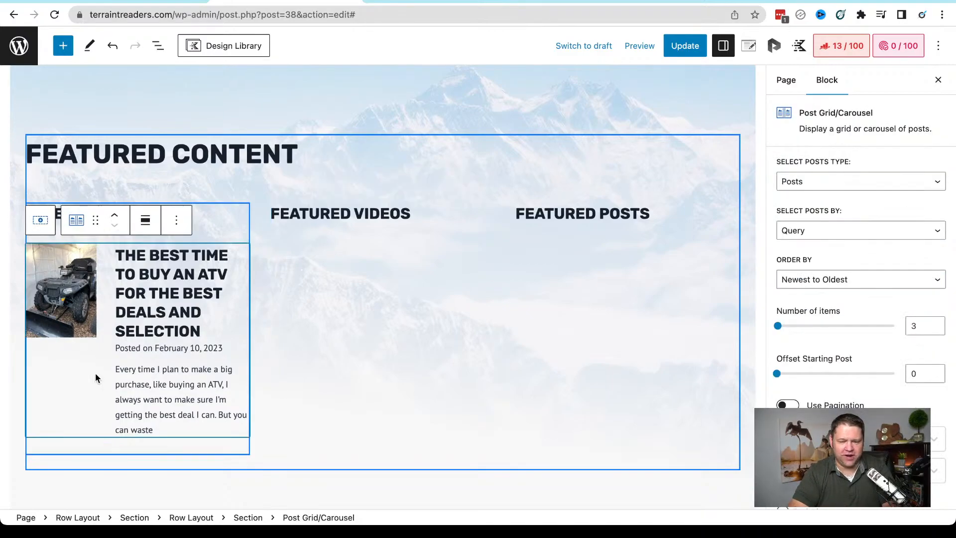
{"action": "left_click", "coordinate": [820, 234]}
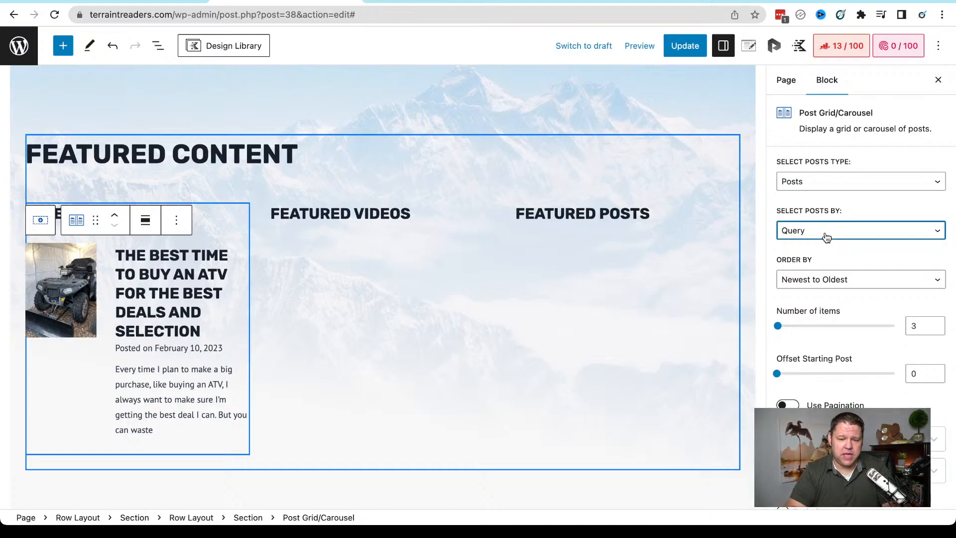
{"action": "left_click", "coordinate": [832, 183]}
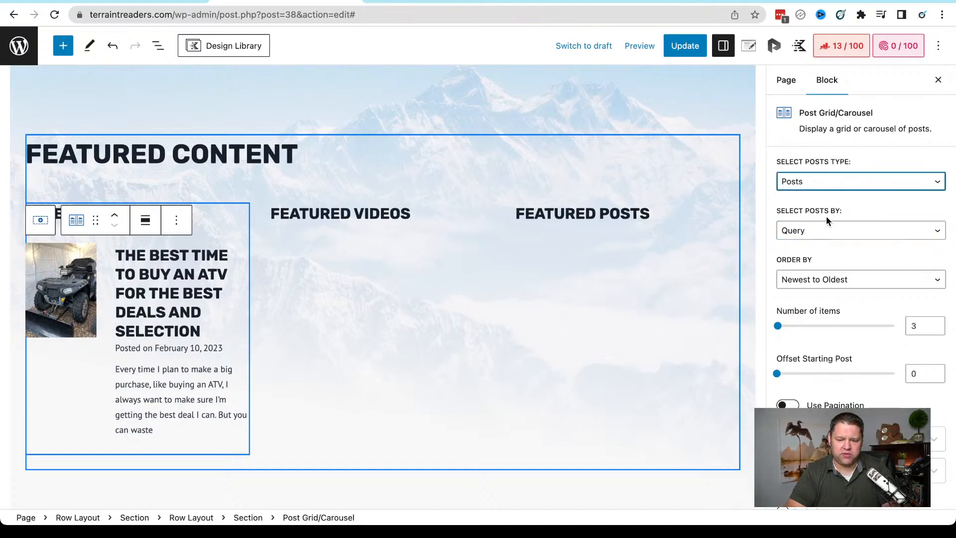
{"action": "left_click", "coordinate": [824, 233]}
{"action": "left_click", "coordinate": [871, 283]}
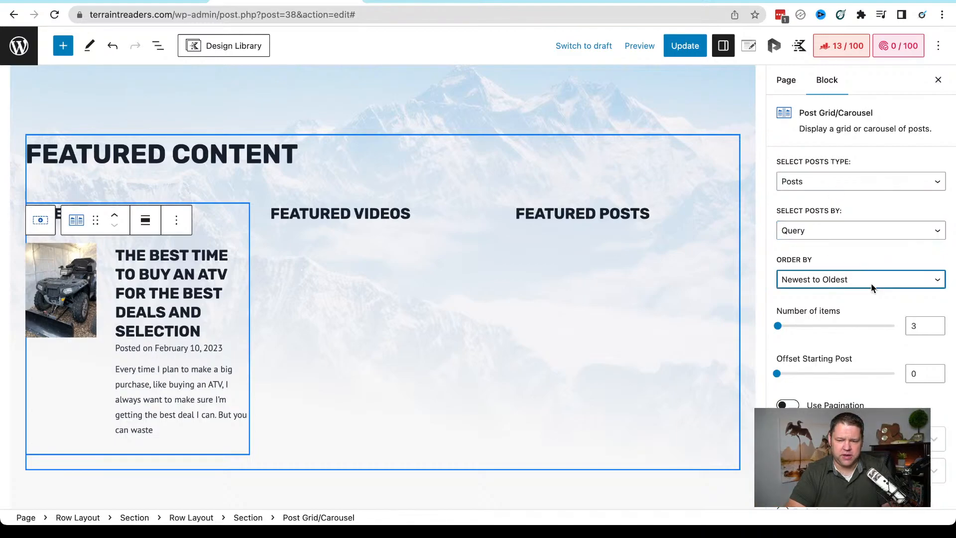
Try the pagination option of the Post Grid/Carousel block, leaving it turned off
{"action": "scroll", "coordinate": [868, 337], "scroll_direction": "down", "scroll_amount": 3}
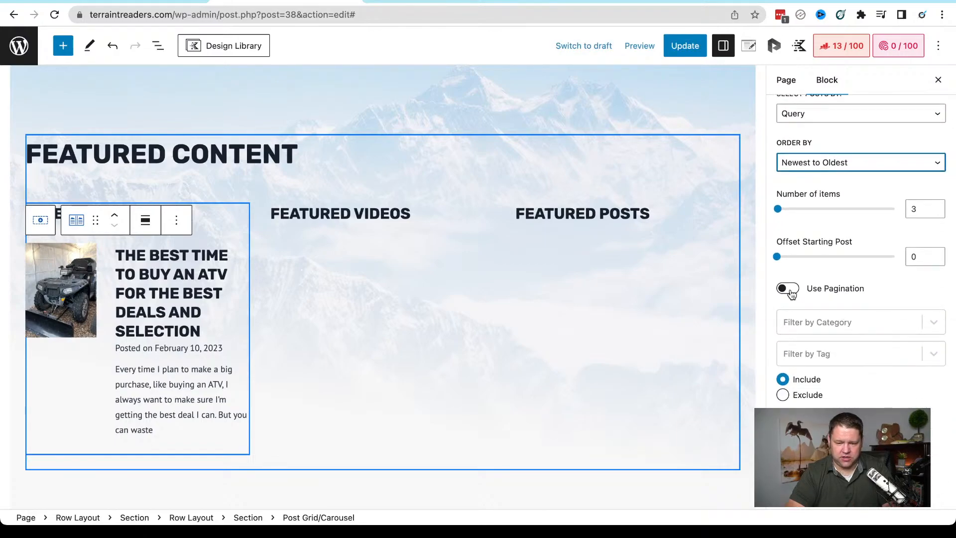
{"action": "left_click", "coordinate": [790, 289]}
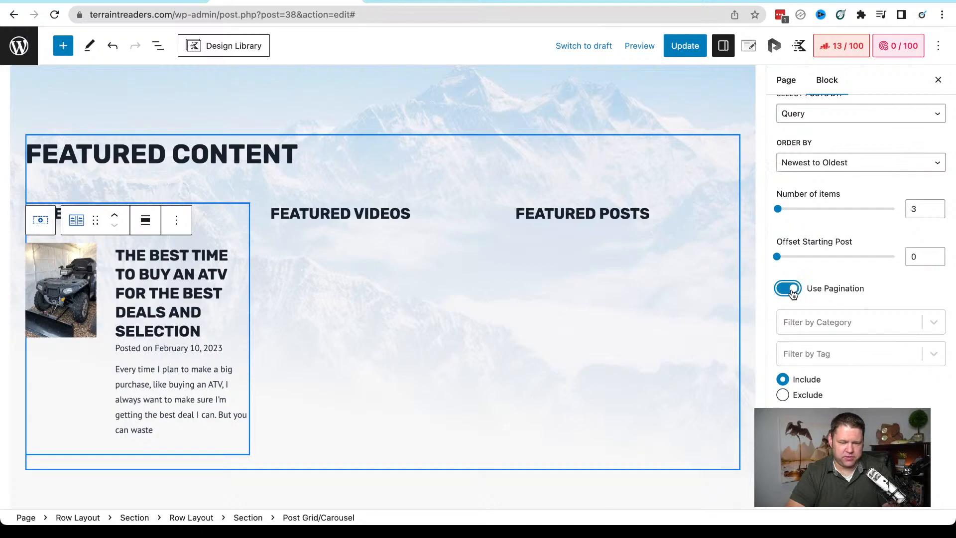
{"action": "left_click", "coordinate": [791, 290]}
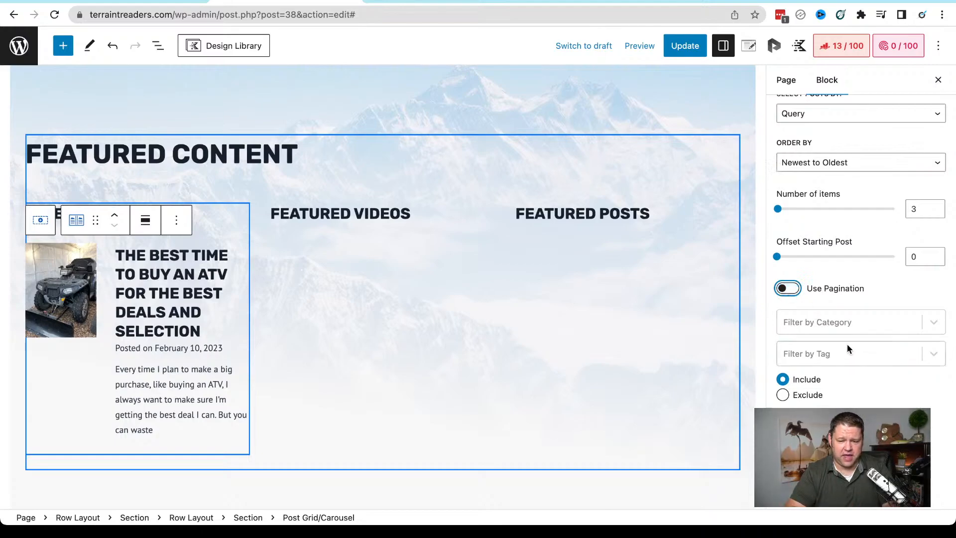
Check the Post Grid/Carousel block's category and tag filters and its taxonomy options
{"action": "left_click", "coordinate": [831, 326]}
{"action": "left_click", "coordinate": [831, 326]}
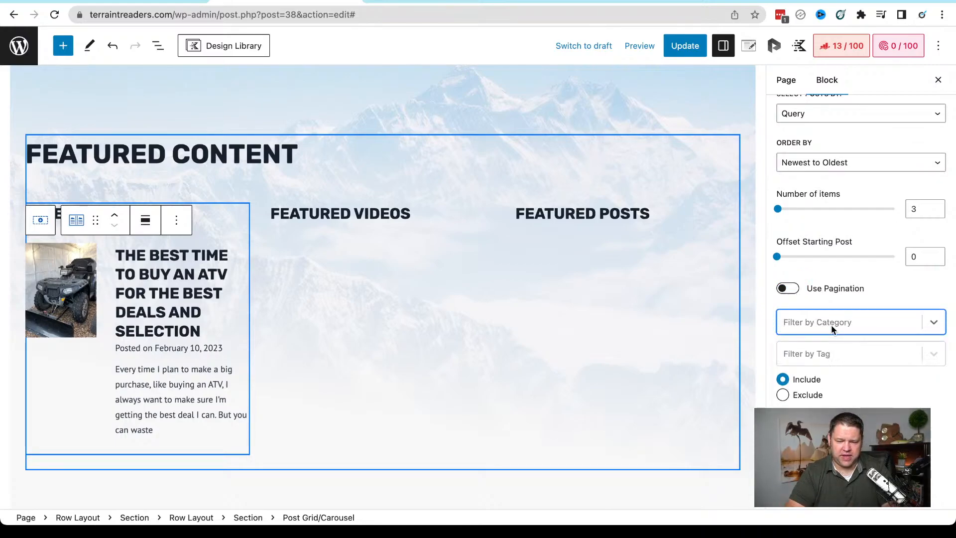
{"action": "left_click", "coordinate": [826, 354]}
{"action": "left_click", "coordinate": [825, 358]}
{"action": "scroll", "coordinate": [826, 358], "scroll_direction": "down", "scroll_amount": 1}
{"action": "scroll", "coordinate": [825, 357], "scroll_direction": "down", "scroll_amount": 1}
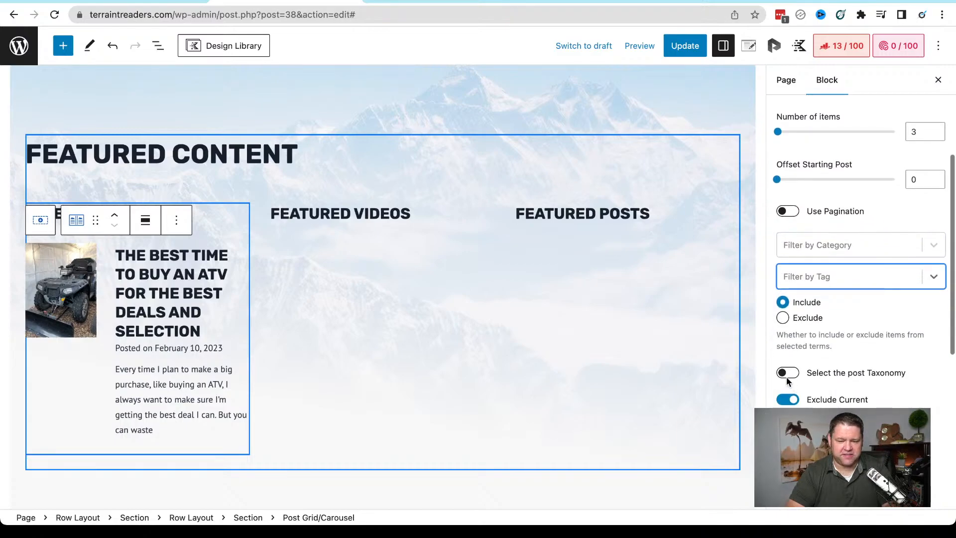
Try the Post Grid/Carousel block's post taxonomy selection, looking for an author taxonomy, and leave the option turned off
{"action": "left_click", "coordinate": [787, 381]}
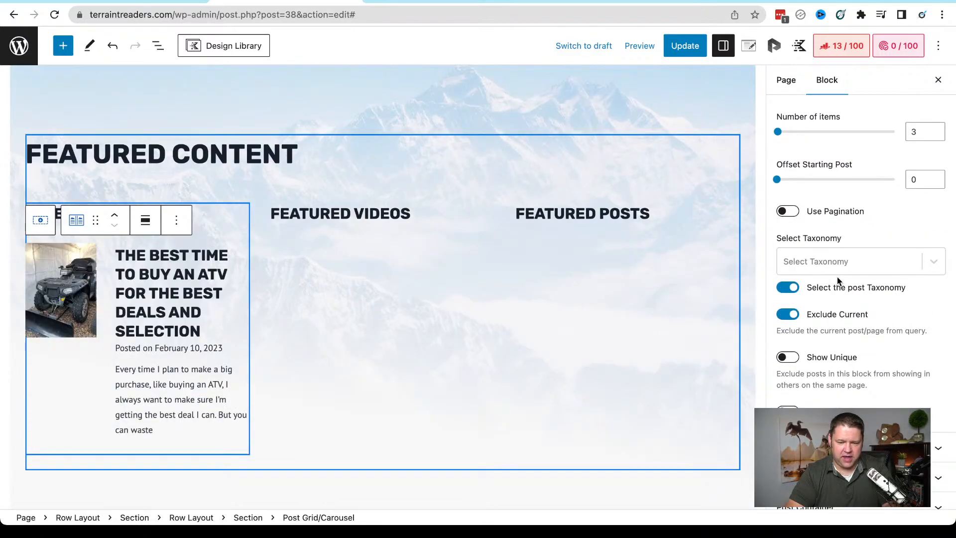
{"action": "left_click", "coordinate": [876, 264]}
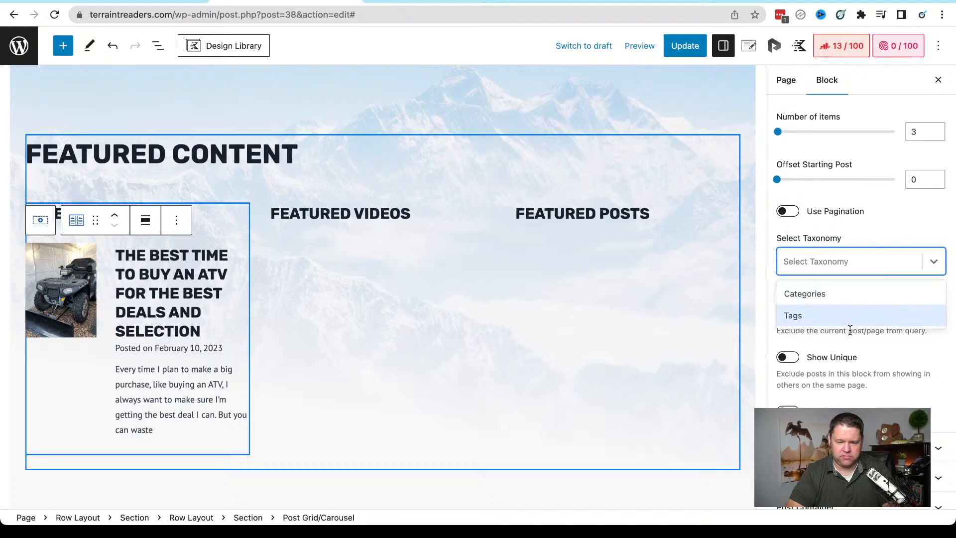
{"action": "left_click", "coordinate": [936, 352]}
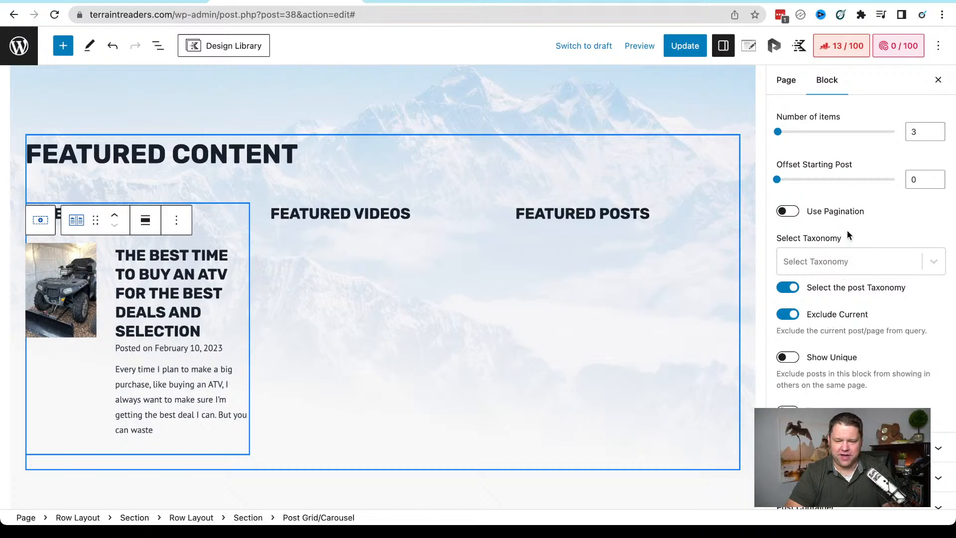
{"action": "scroll", "coordinate": [848, 234], "scroll_direction": "down", "scroll_amount": 2}
{"action": "scroll", "coordinate": [846, 230], "scroll_direction": "up", "scroll_amount": 2}
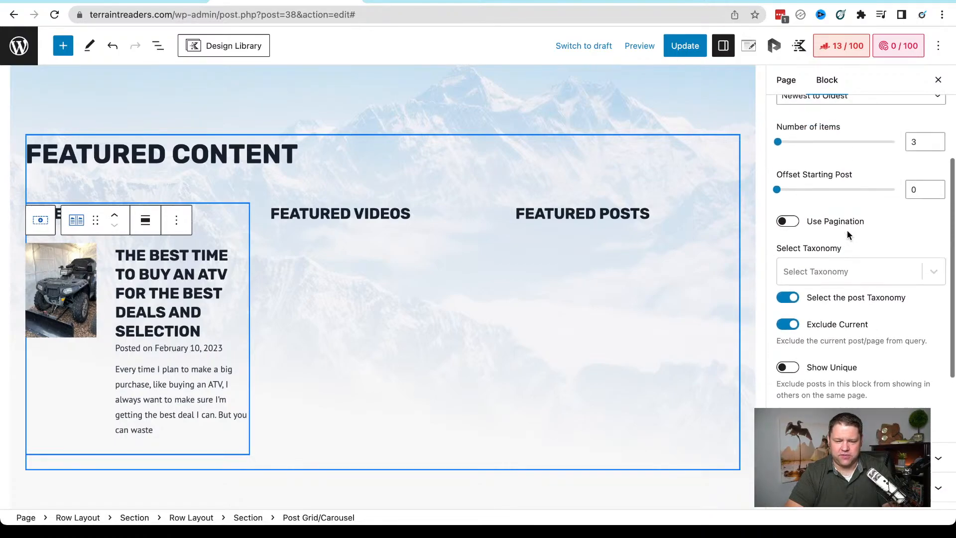
{"action": "left_click", "coordinate": [800, 271]}
{"action": "type", "text": "authort"}
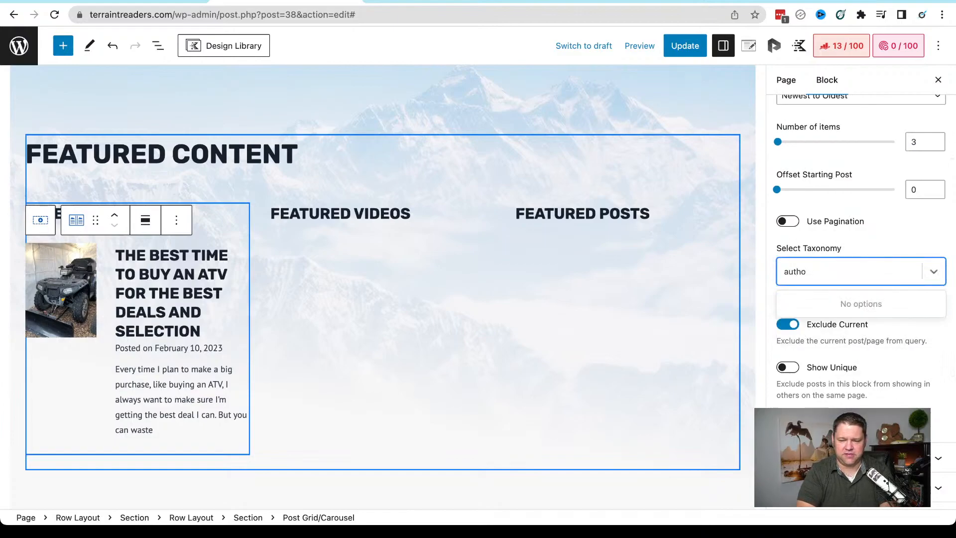
{"action": "key", "text": "BackSpace"}
{"action": "key", "text": "BackSpace"}
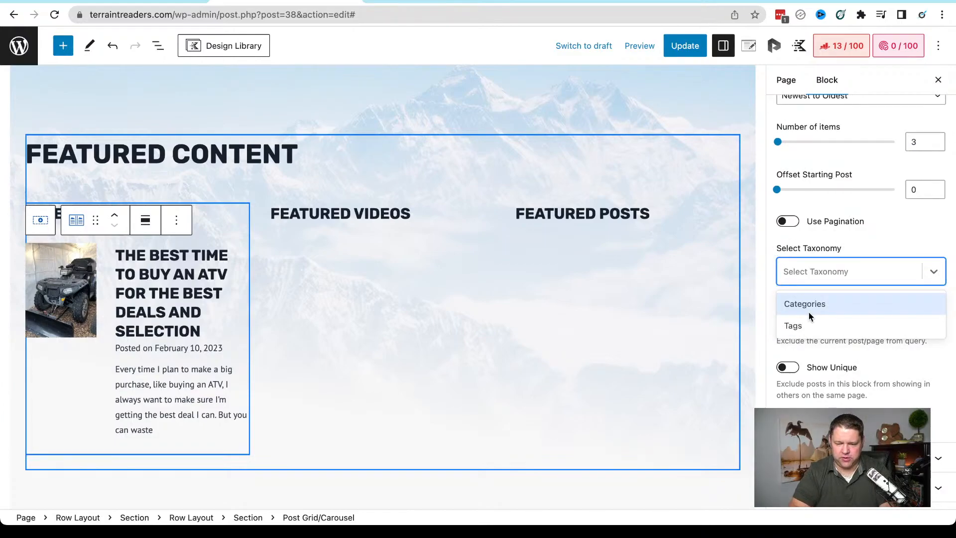
{"action": "left_click", "coordinate": [849, 347]}
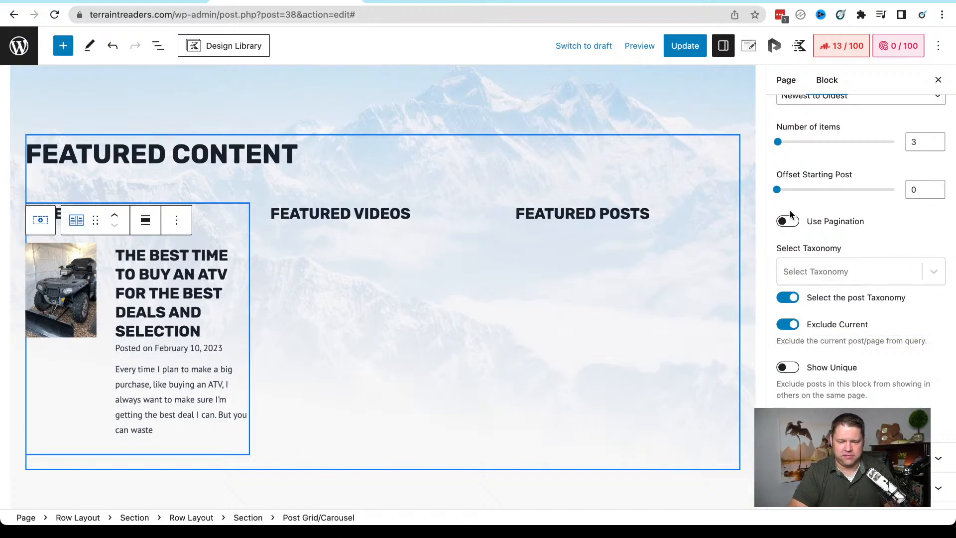
{"action": "left_click", "coordinate": [796, 301]}
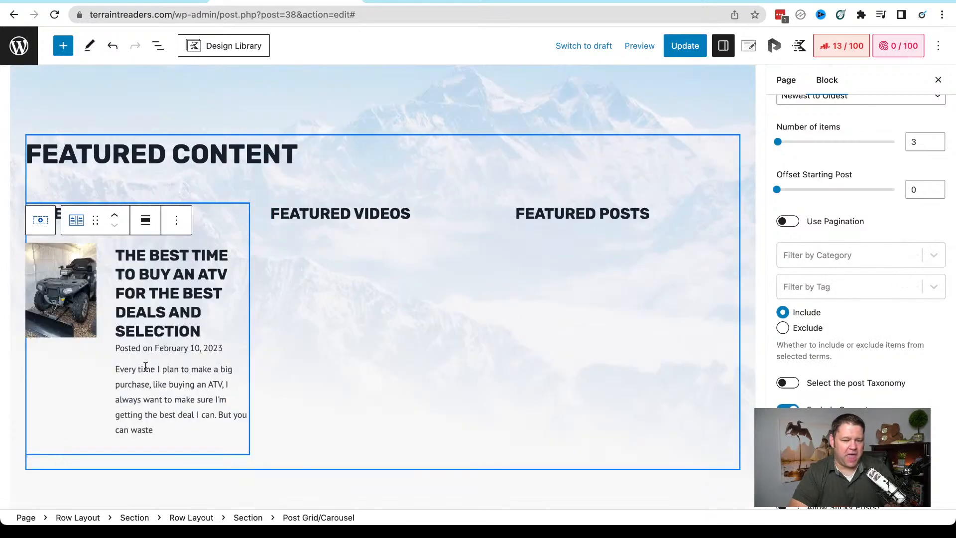
Insert an Advanced Buttons block beneath the post grid in the Latest Posts column
{"action": "scroll", "coordinate": [222, 403], "scroll_direction": "down", "scroll_amount": 2}
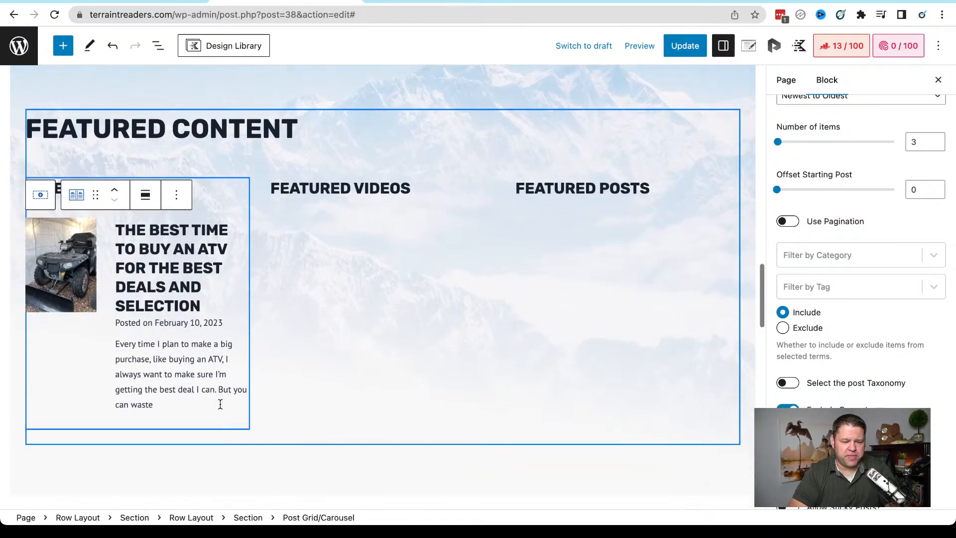
{"action": "left_click", "coordinate": [209, 400]}
{"action": "left_click", "coordinate": [210, 393]}
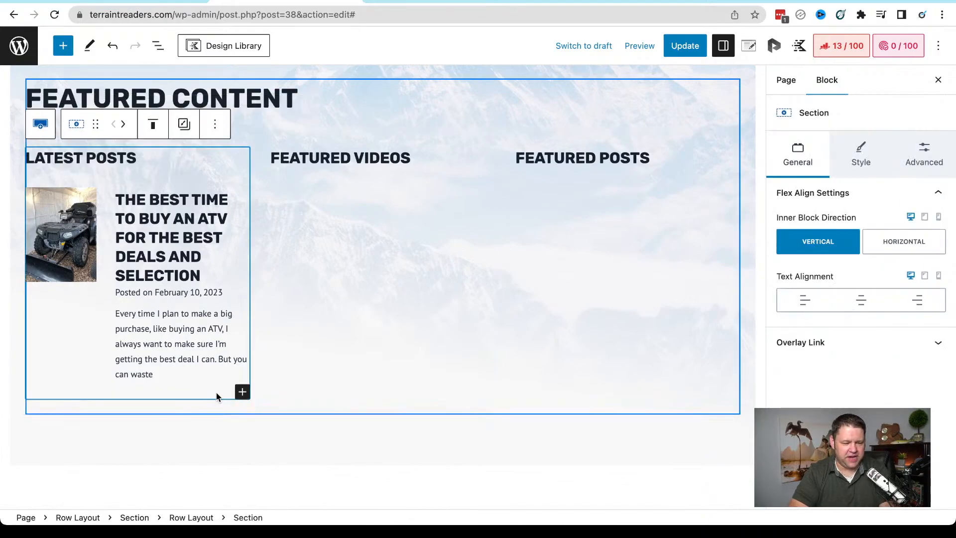
{"action": "left_click", "coordinate": [242, 392]}
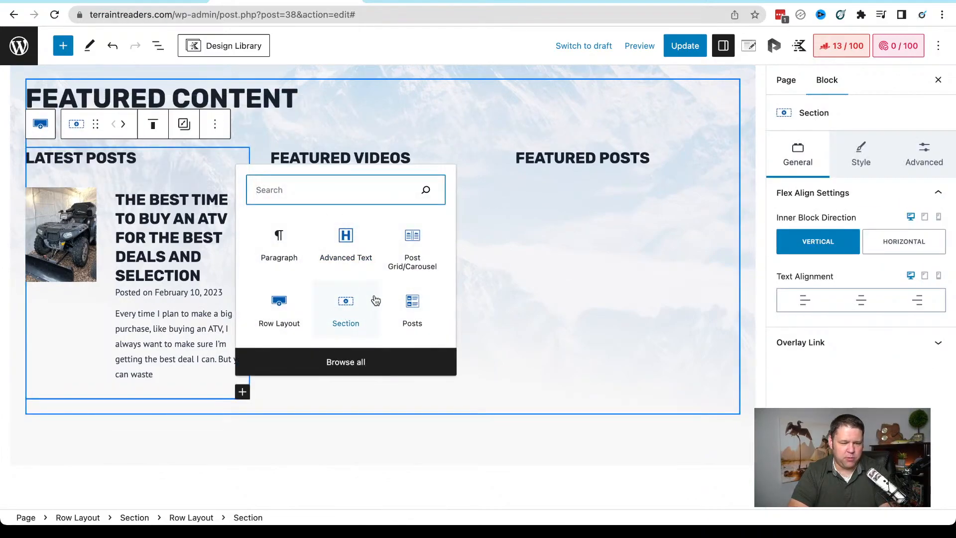
{"action": "type", "text": "button"}
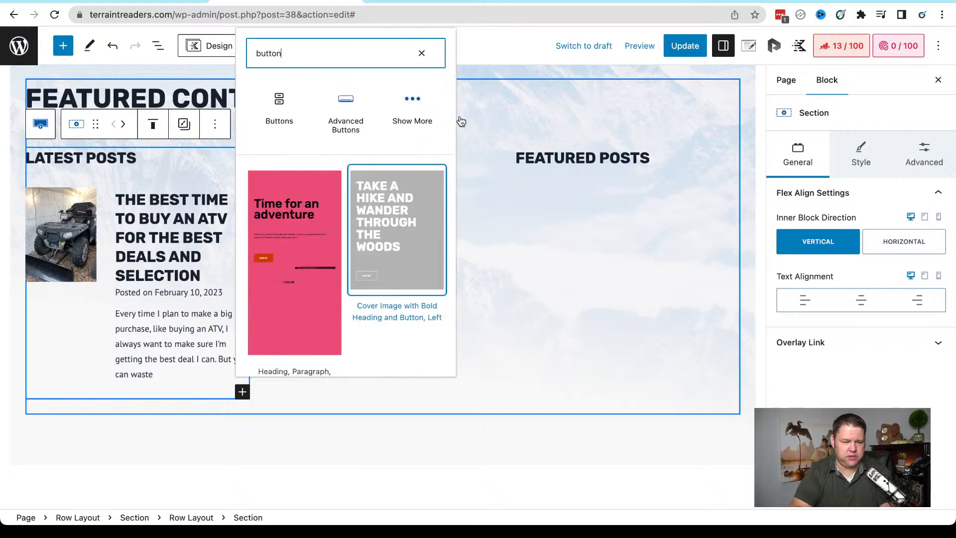
{"action": "left_click", "coordinate": [350, 124]}
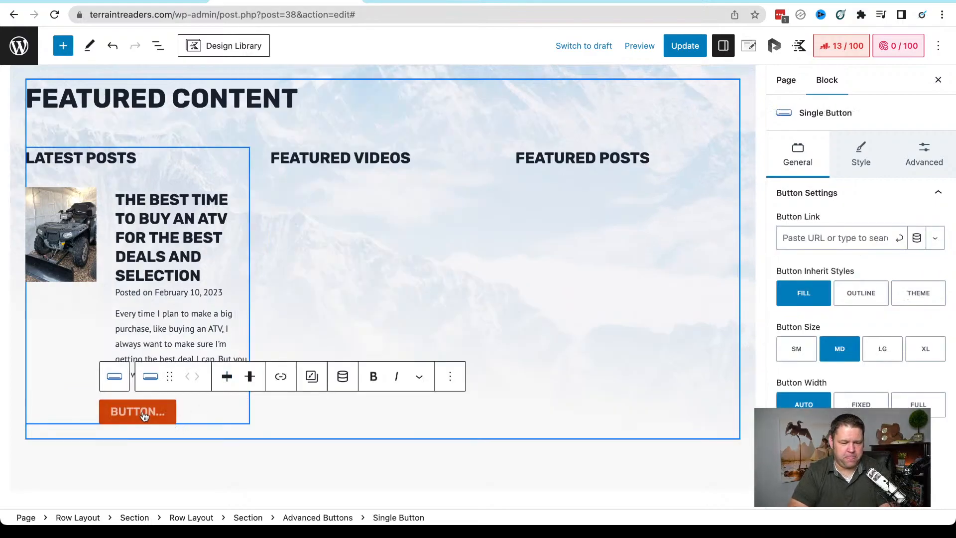
{"action": "left_click", "coordinate": [797, 238]}
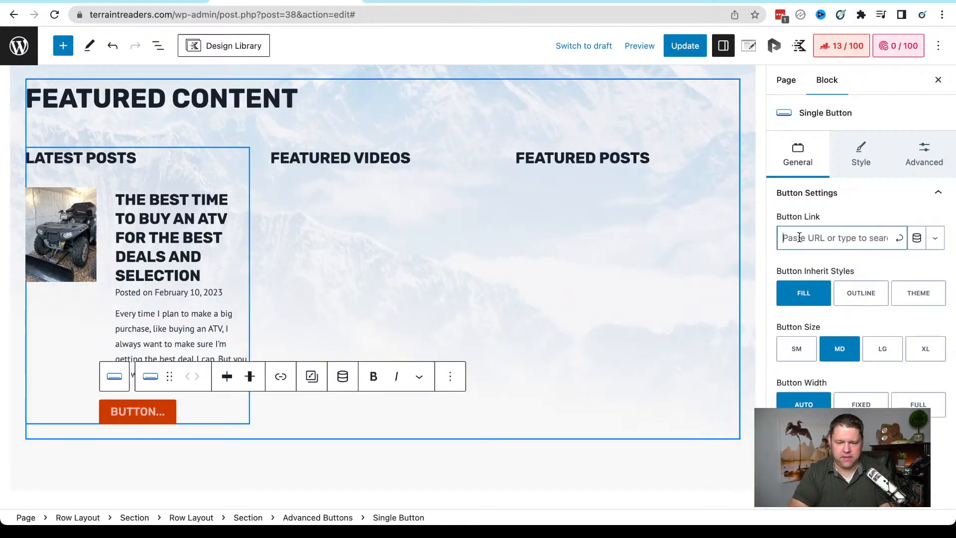
{"action": "type", "text": "See Mor"}
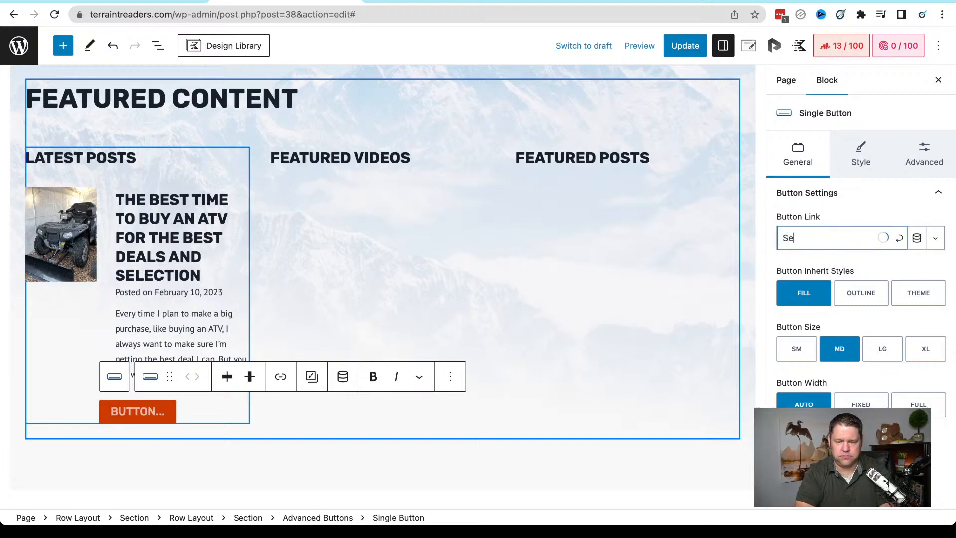
{"action": "key", "text": "BackSpace"}
{"action": "key", "text": "BackSpace"}
{"action": "key", "text": "BackSpace"}
{"action": "key", "text": "BackSpace"}
{"action": "key", "text": "BackSpace"}
{"action": "key", "text": "BackSpace"}
{"action": "key", "text": "BackSpace"}
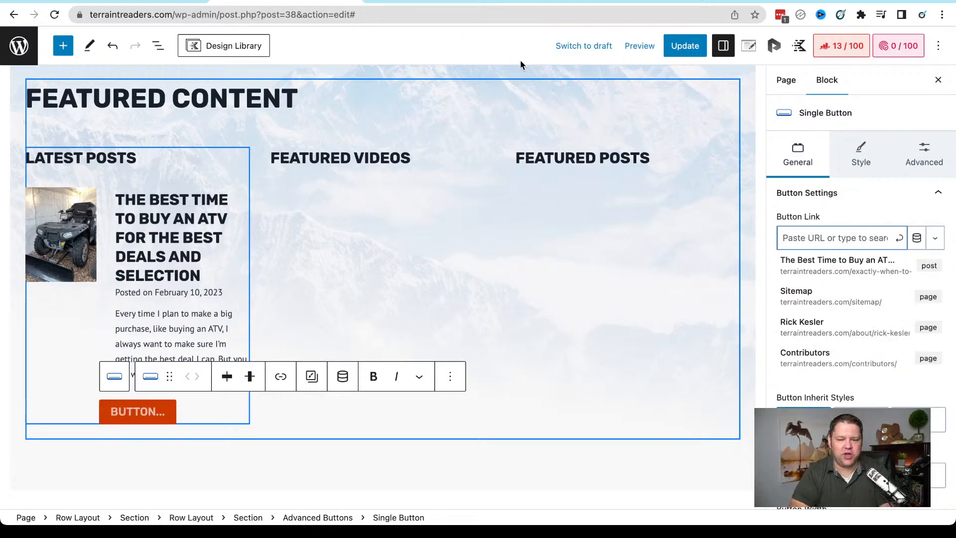
{"action": "type", "text": "https"}
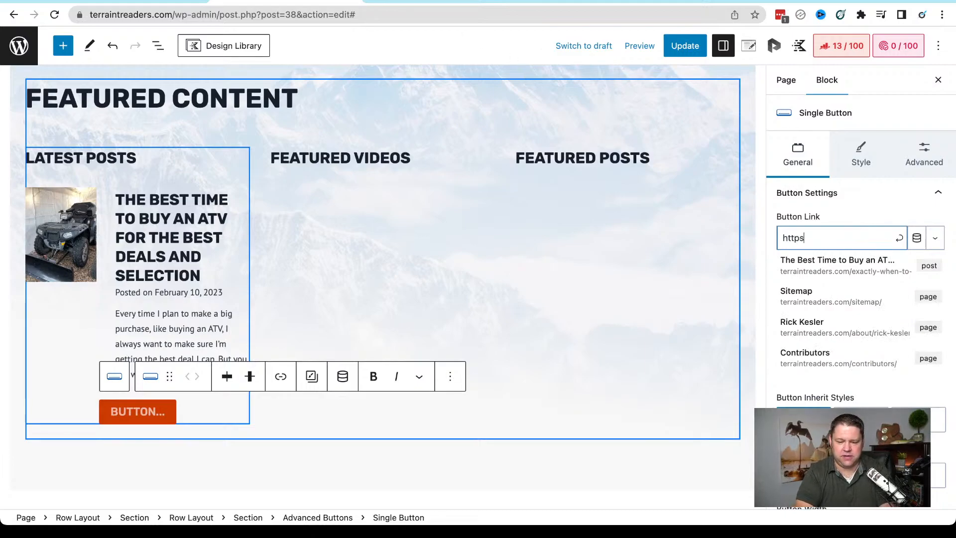
{"action": "type", "text": "://terra"}
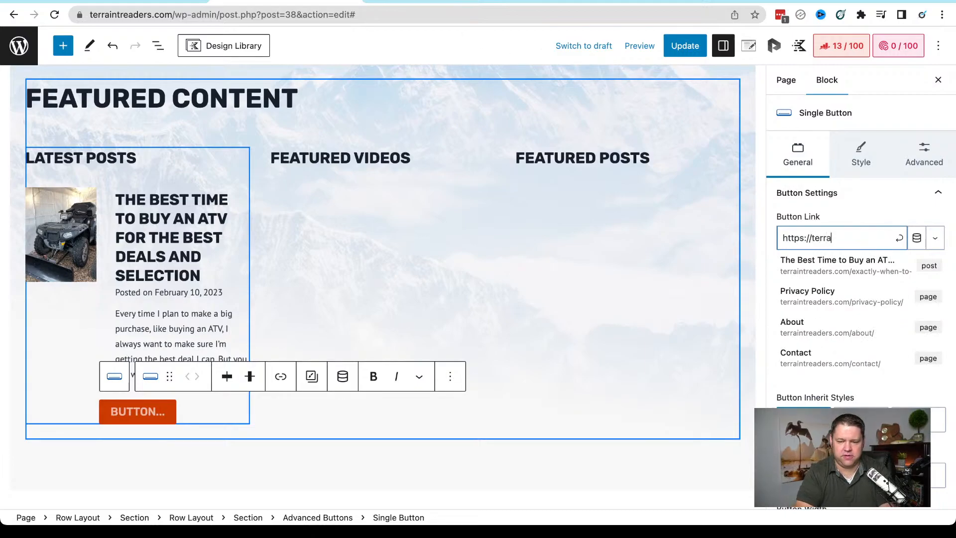
{"action": "type", "text": "intreaders.com/"}
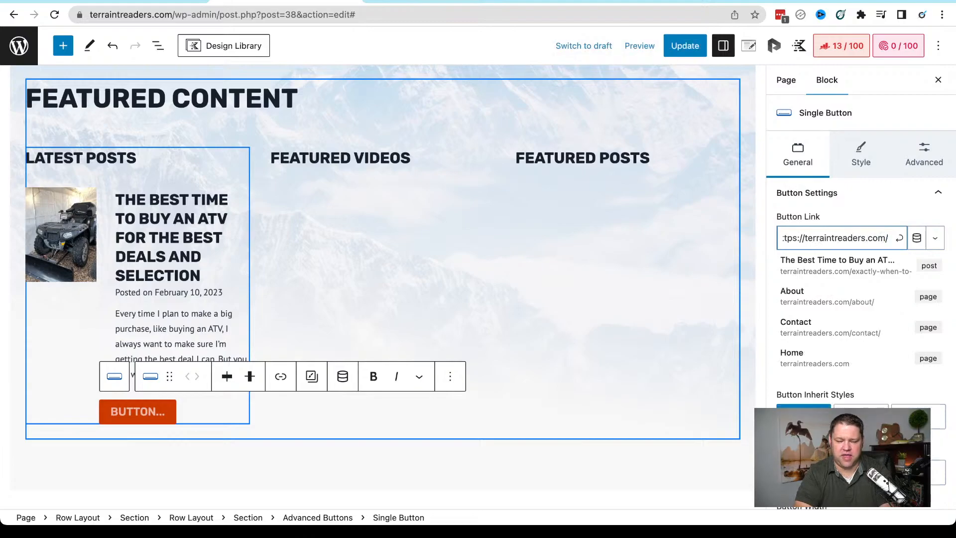
{"action": "type", "text": "blog"}
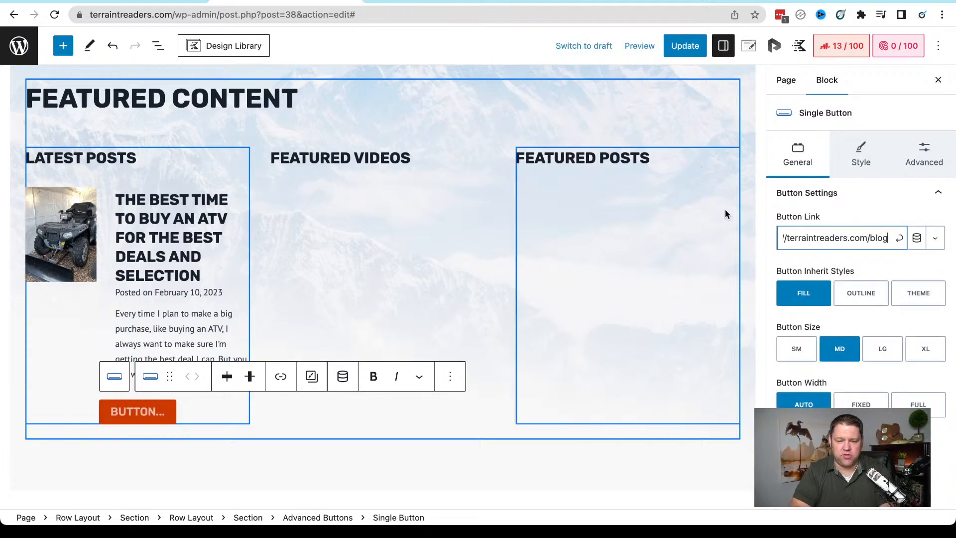
{"action": "left_click", "coordinate": [898, 238]}
Label the button in the Latest Posts column "VIEW MORE"
{"action": "left_click", "coordinate": [133, 412]}
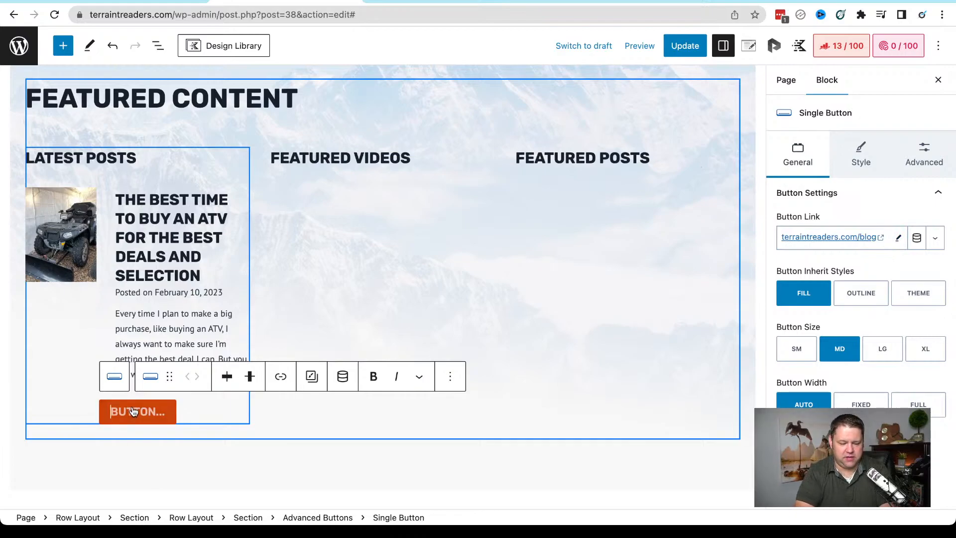
{"action": "type", "text": "VIEW MORE"}
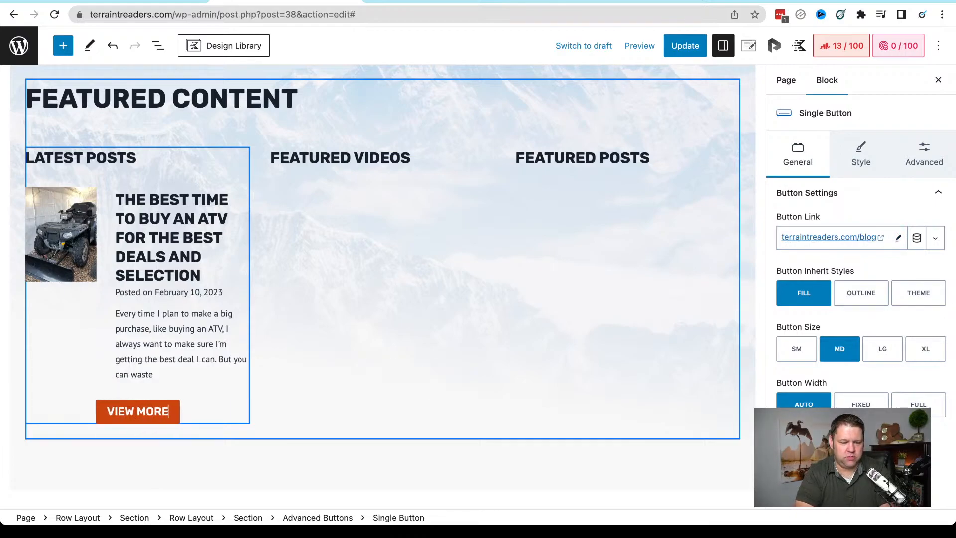
{"action": "type", "text": " RECENT POSTS"}
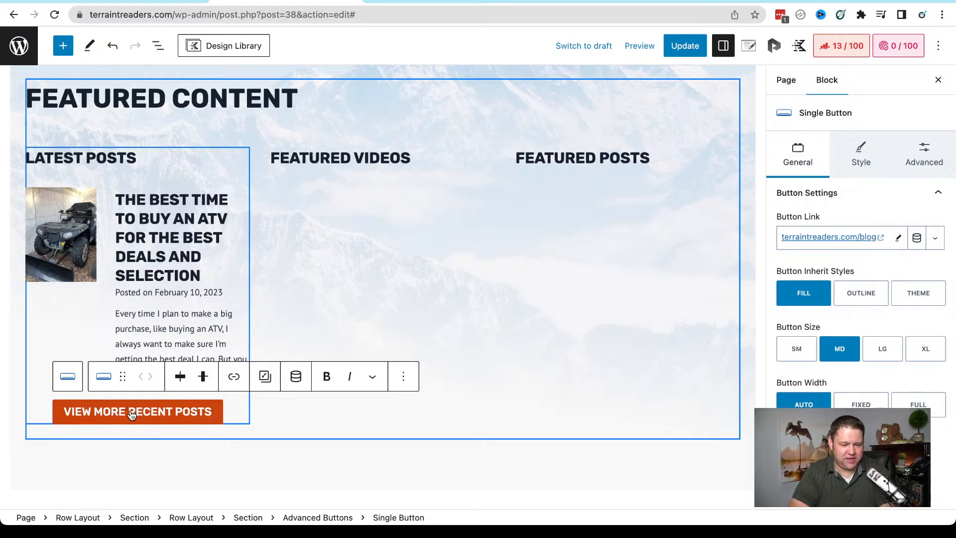
{"action": "left_click_drag", "start_coordinate": [129, 412], "coordinate": [230, 416]}
{"action": "key", "text": "BackSpace"}
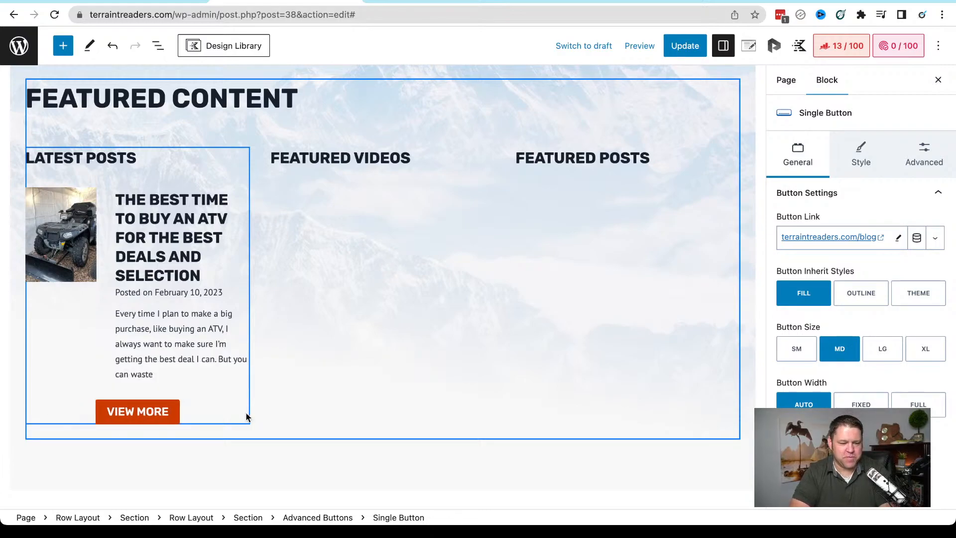
{"action": "left_click", "coordinate": [230, 416]}
{"action": "left_click", "coordinate": [255, 436]}
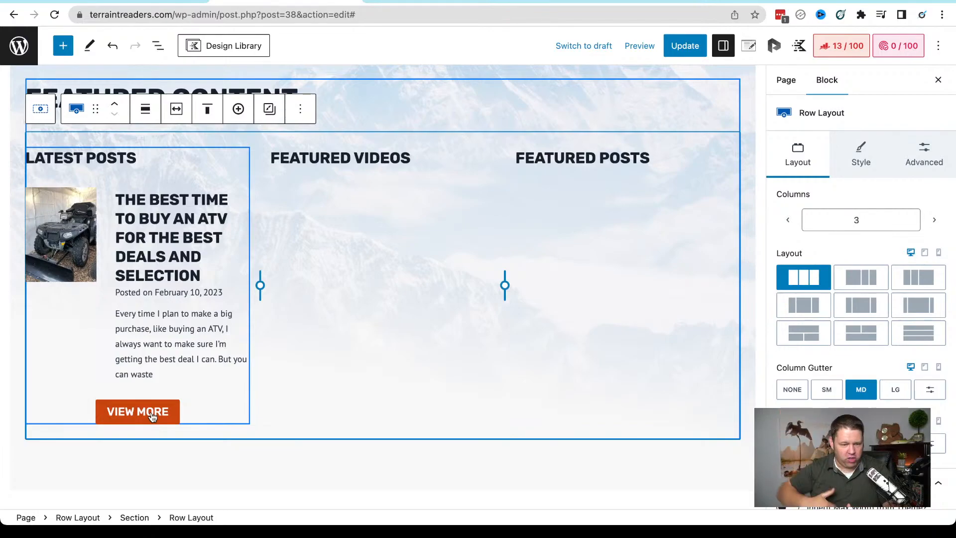
{"action": "left_click", "coordinate": [350, 276]}
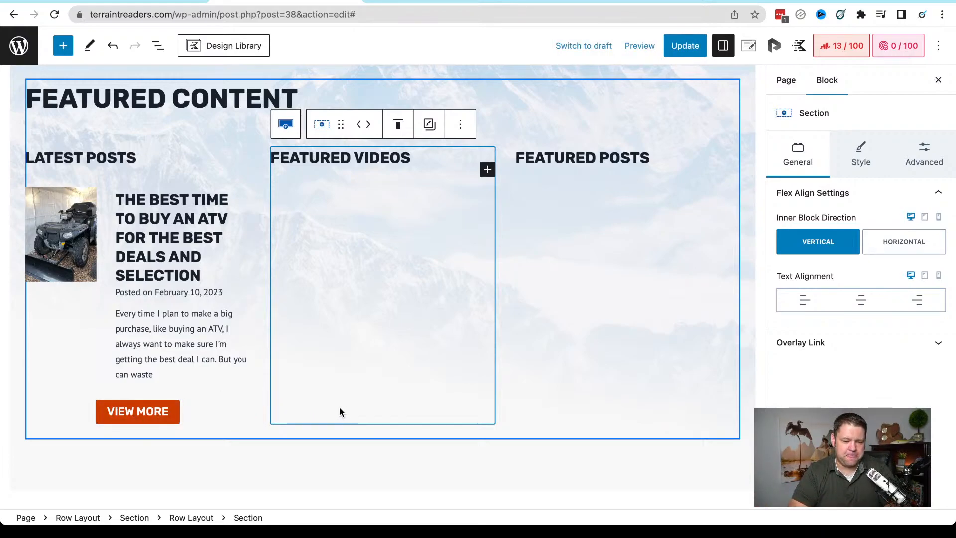
{"action": "left_click", "coordinate": [594, 241]}
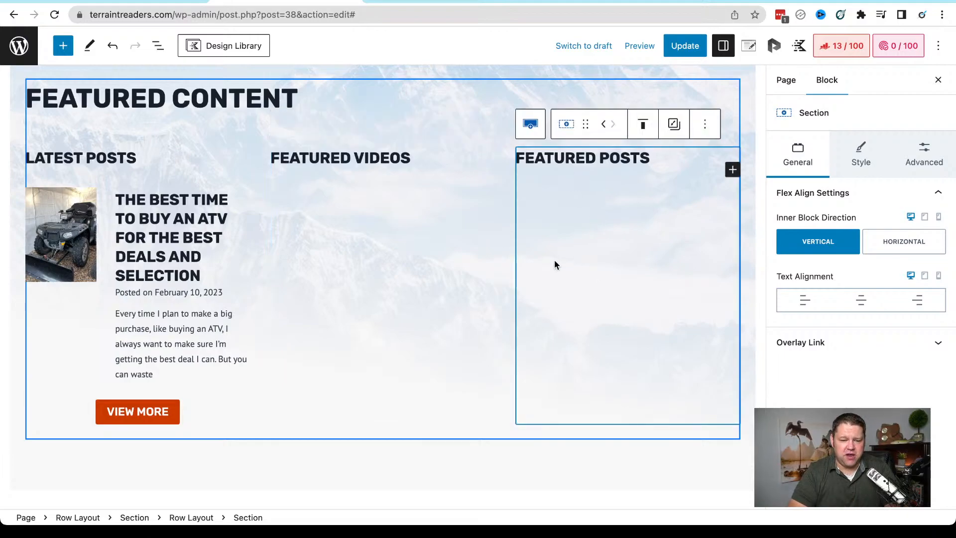
Duplicate the Post Grid/Carousel block in the Latest Posts column
{"action": "left_click", "coordinate": [157, 294]}
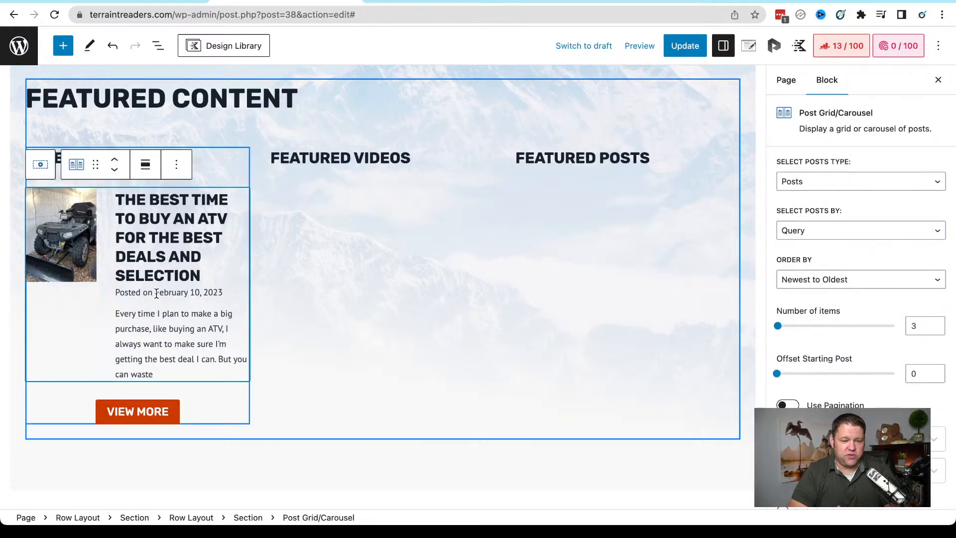
{"action": "left_click", "coordinate": [178, 170]}
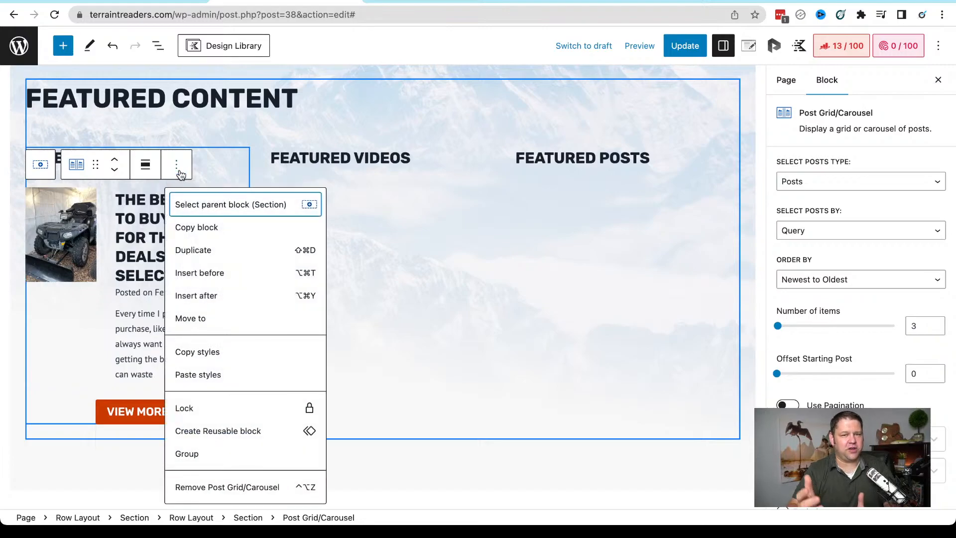
{"action": "left_click", "coordinate": [123, 236]}
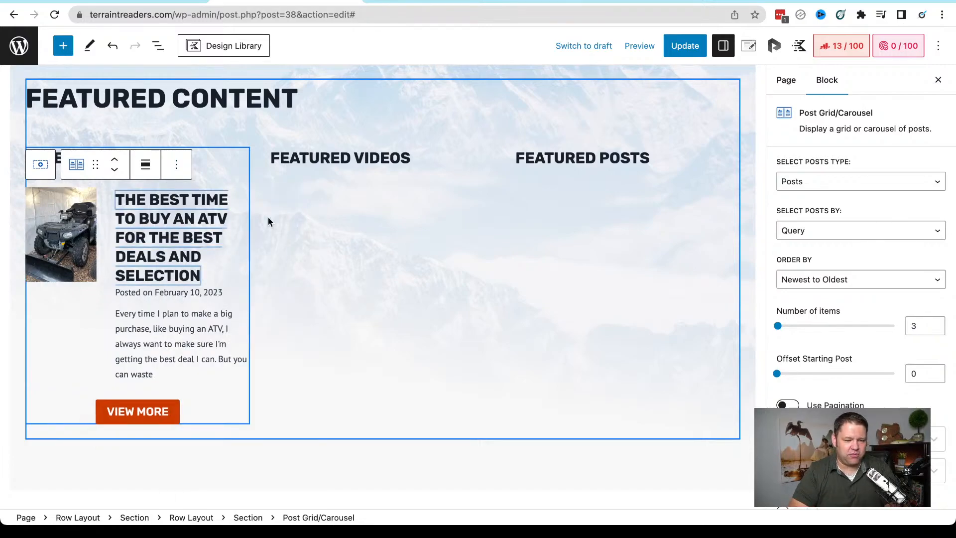
{"action": "left_click", "coordinate": [177, 166]}
{"action": "left_click", "coordinate": [214, 250]}
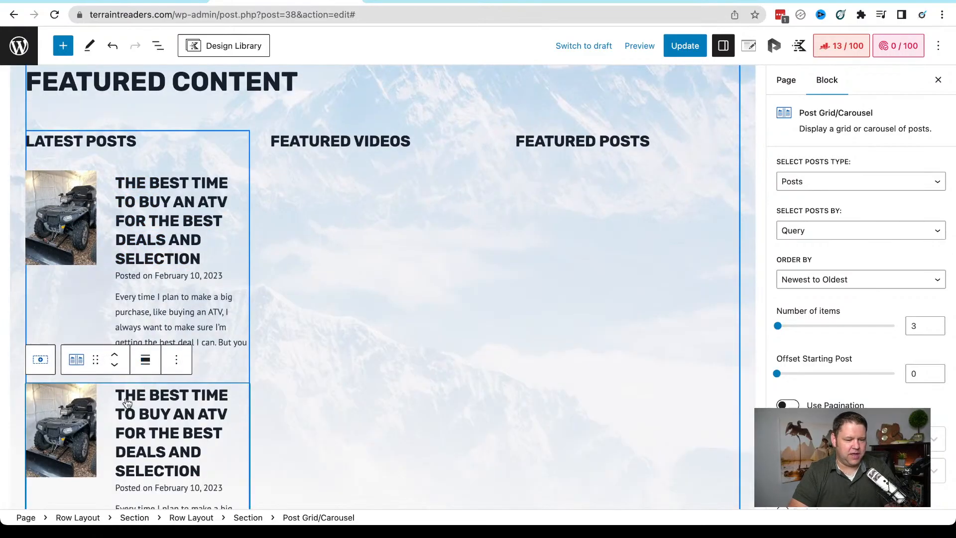
Move the duplicated Post Grid/Carousel block into the Featured Posts column, beneath its heading
{"action": "scroll", "coordinate": [138, 420], "scroll_direction": "down", "scroll_amount": 2}
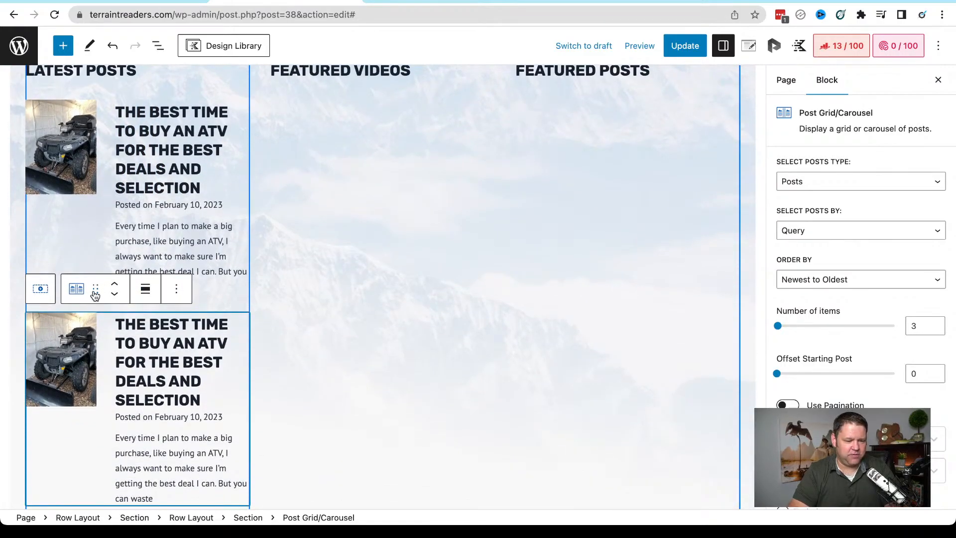
{"action": "left_click_drag", "start_coordinate": [95, 294], "coordinate": [515, 232]}
{"action": "left_click", "coordinate": [515, 232]}
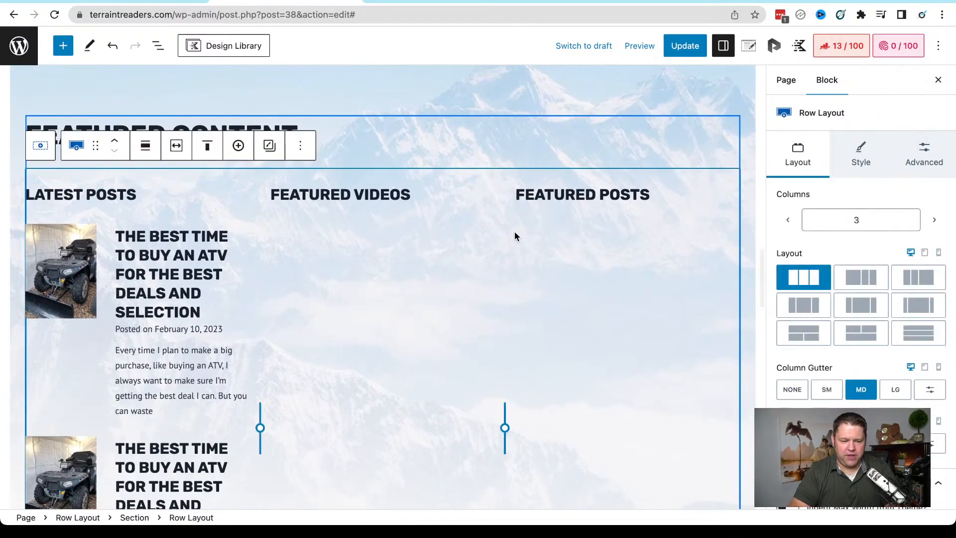
{"action": "scroll", "coordinate": [106, 438], "scroll_direction": "down", "scroll_amount": 5}
{"action": "scroll", "coordinate": [100, 469], "scroll_direction": "up", "scroll_amount": 3}
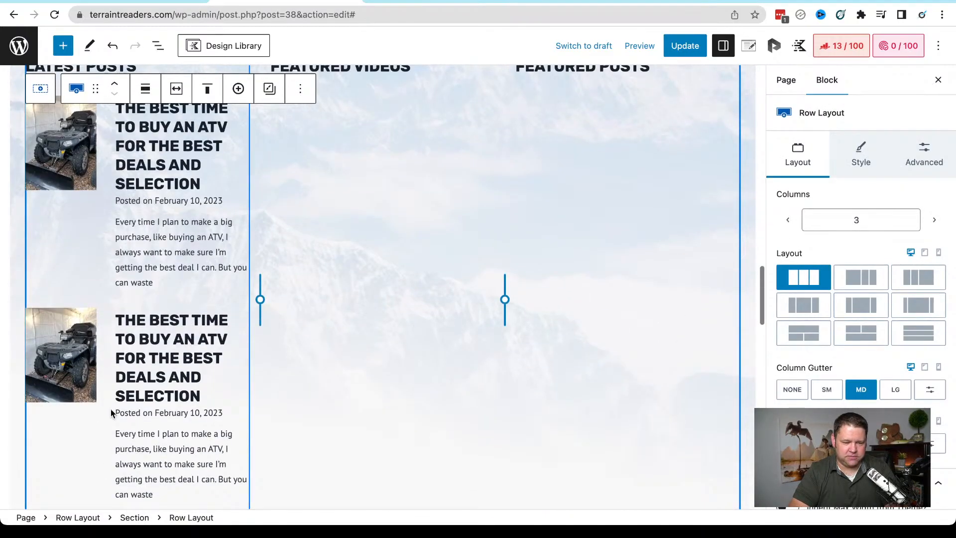
{"action": "left_click", "coordinate": [114, 387]}
{"action": "left_click_drag", "start_coordinate": [95, 284], "coordinate": [574, 260]}
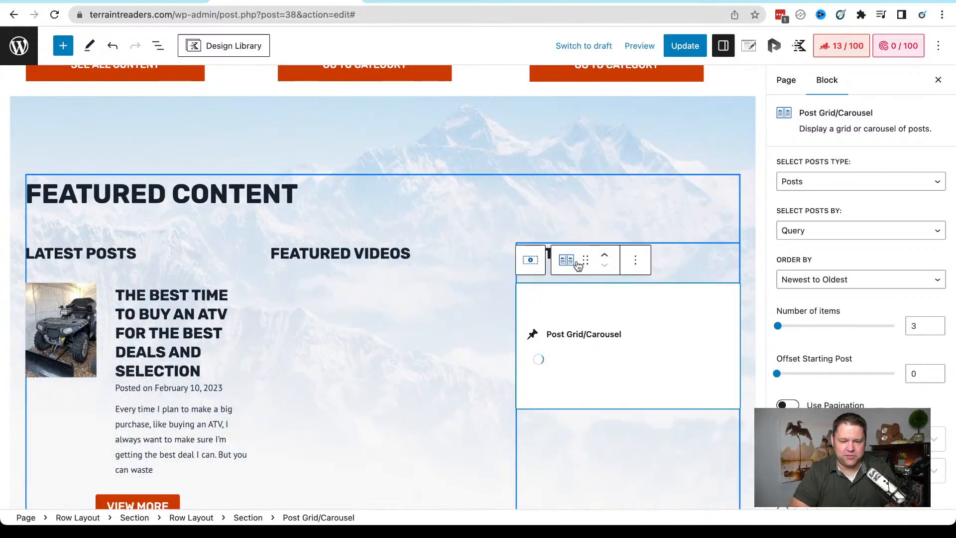
Try to filter the Featured Posts column's post grid by the tag "videos"
{"action": "left_click", "coordinate": [643, 333]}
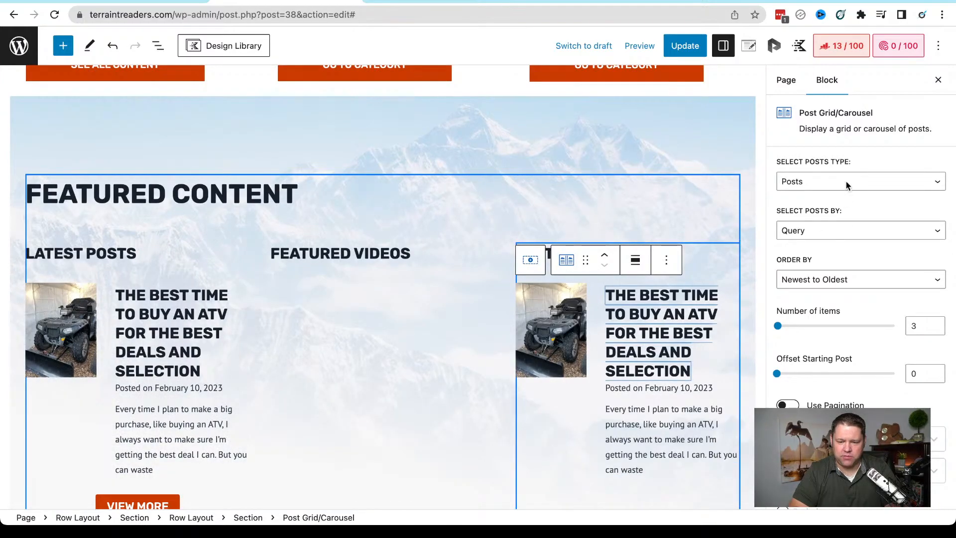
{"action": "left_click", "coordinate": [879, 183]}
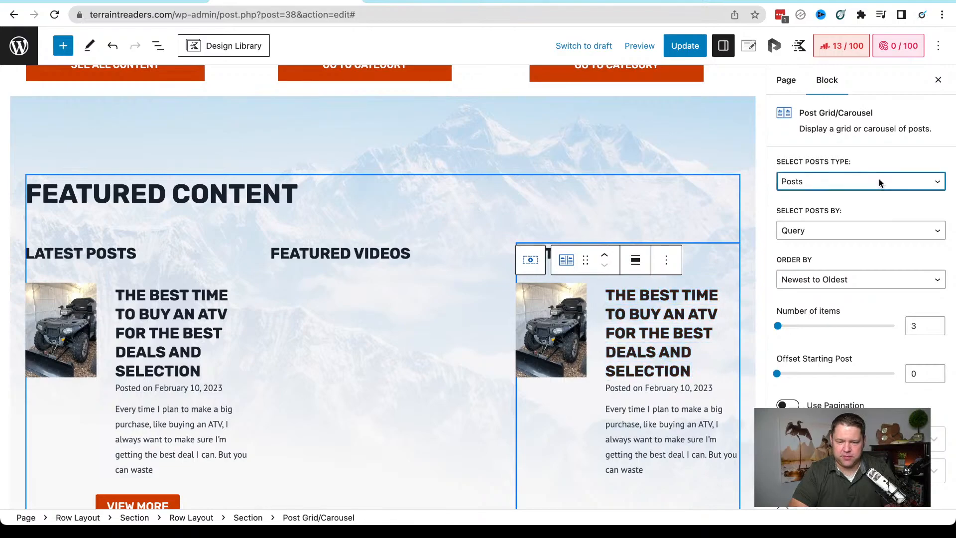
{"action": "scroll", "coordinate": [853, 264], "scroll_direction": "down", "scroll_amount": 5}
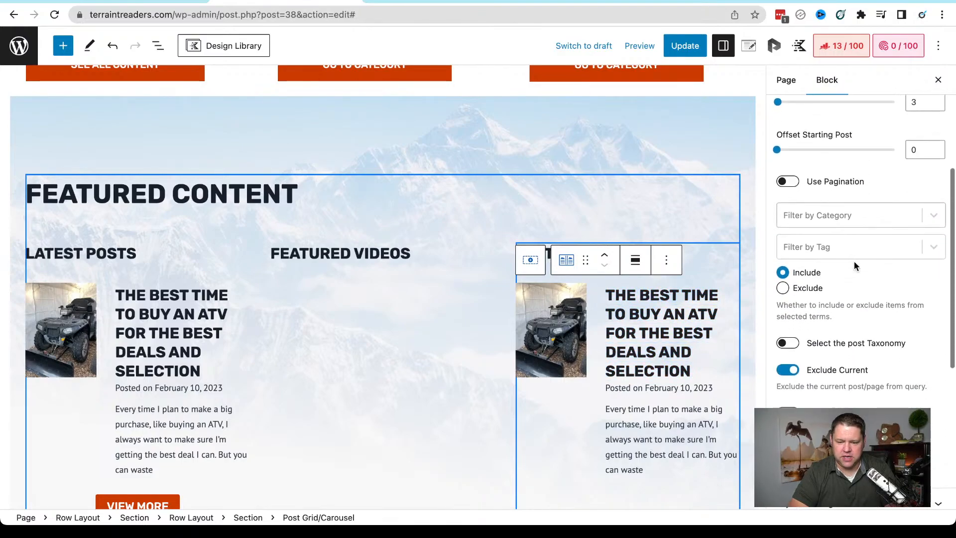
{"action": "left_click", "coordinate": [870, 257]}
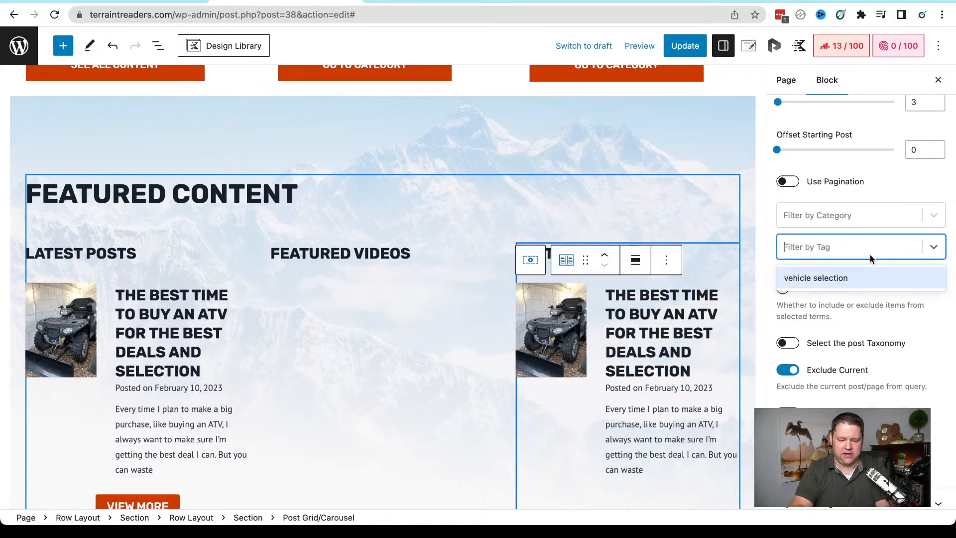
{"action": "type", "text": "video"}
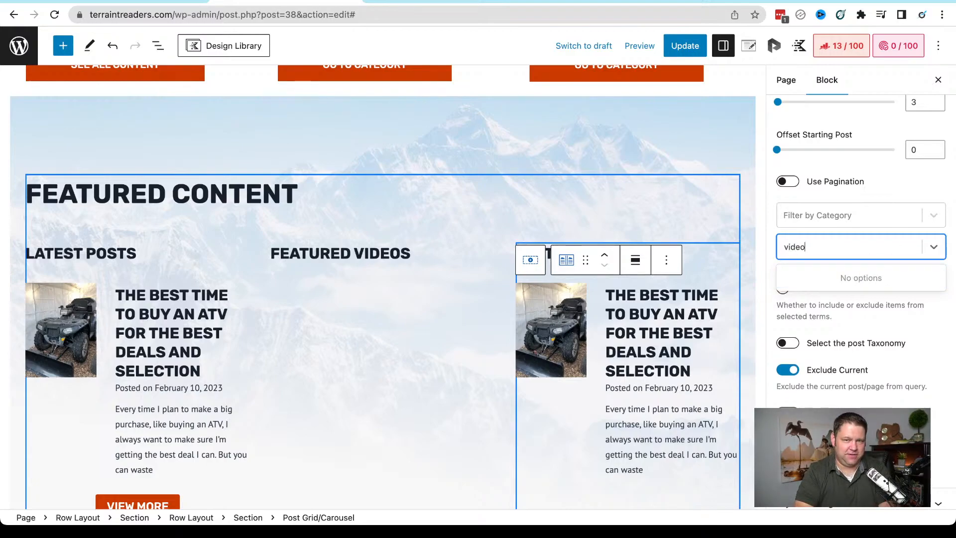
{"action": "type", "text": "s"}
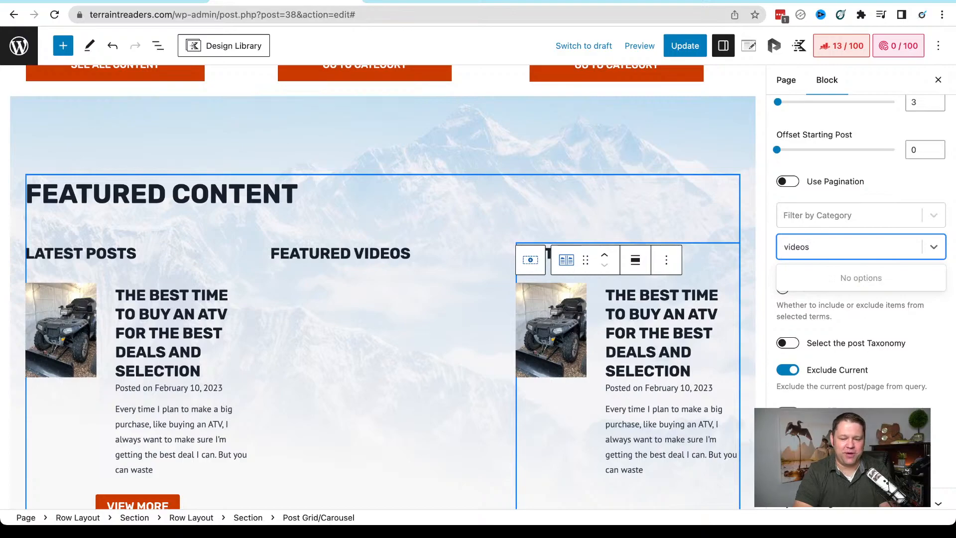
{"action": "key", "text": "BackSpace"}
{"action": "key", "text": "BackSpace"}
{"action": "key", "text": "BackSpace"}
{"action": "key", "text": "BackSpace"}
{"action": "key", "text": "BackSpace"}
{"action": "key", "text": "BackSpace"}
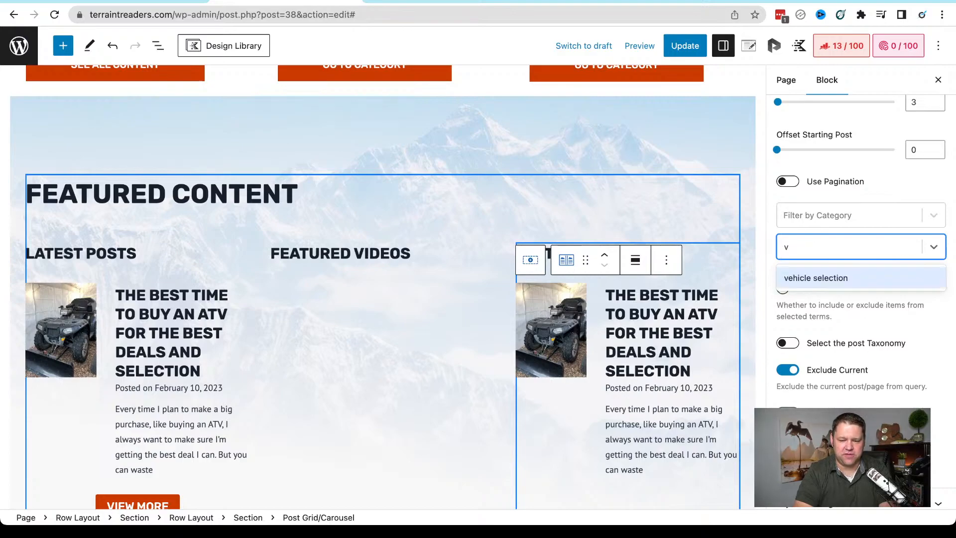
{"action": "left_click", "coordinate": [772, 205]}
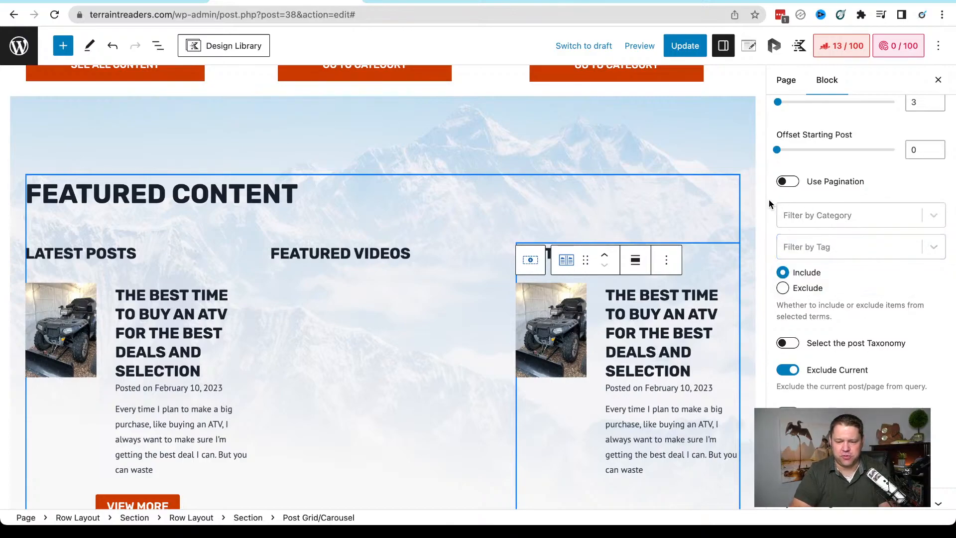
Set the Featured Posts grid to select posts individually and choose "The Best Time to Buy an ATV for the Best Deals and Selection"
{"action": "scroll", "coordinate": [796, 224], "scroll_direction": "up", "scroll_amount": 5}
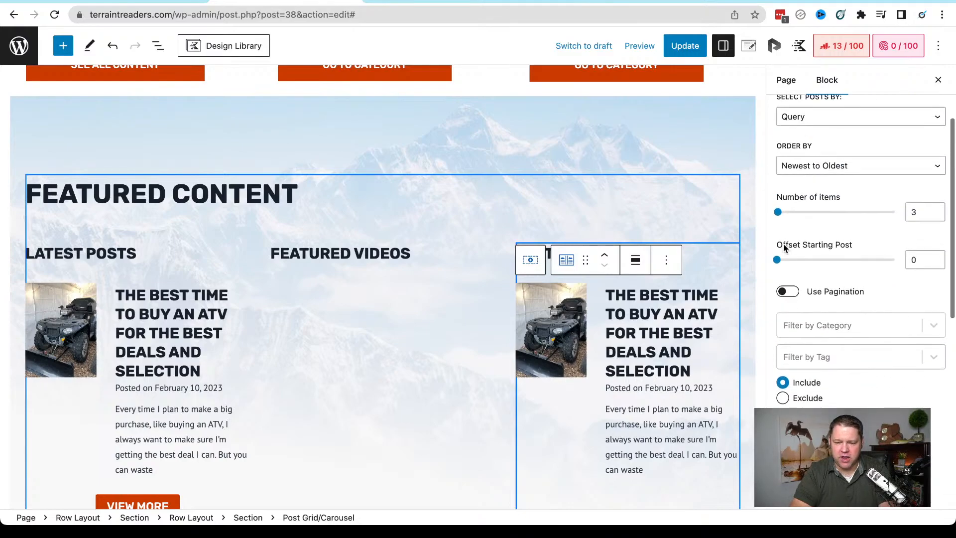
{"action": "left_click", "coordinate": [817, 195]}
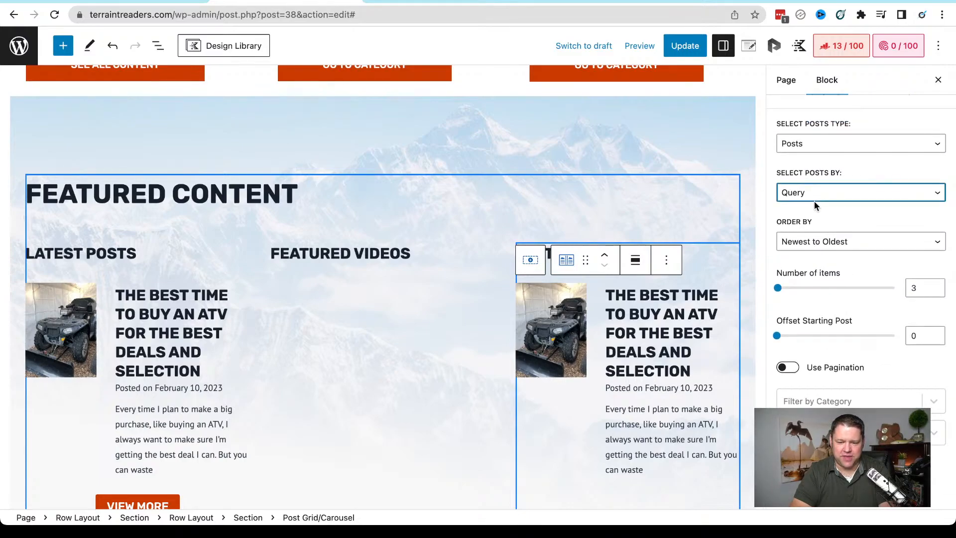
{"action": "left_click", "coordinate": [814, 202]}
{"action": "left_click", "coordinate": [808, 226]}
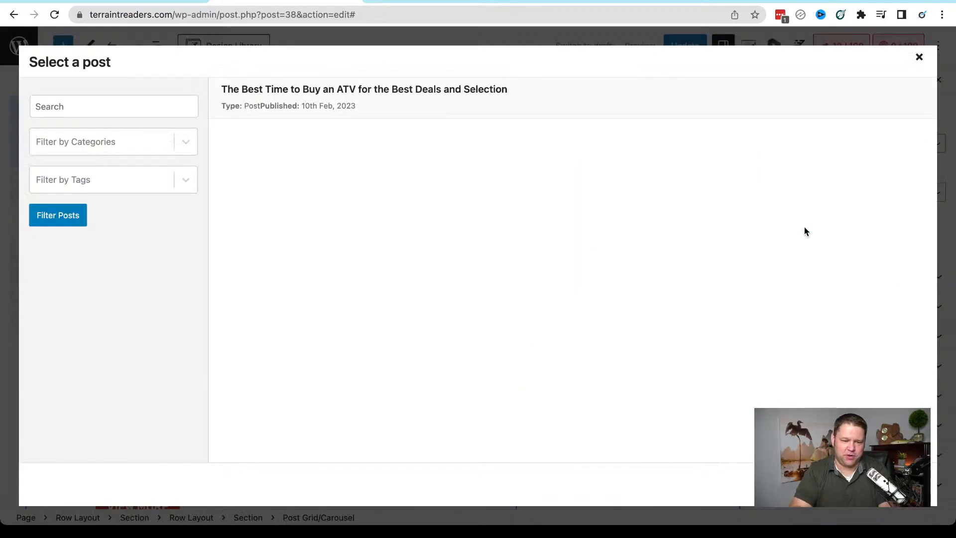
{"action": "left_click", "coordinate": [536, 106]}
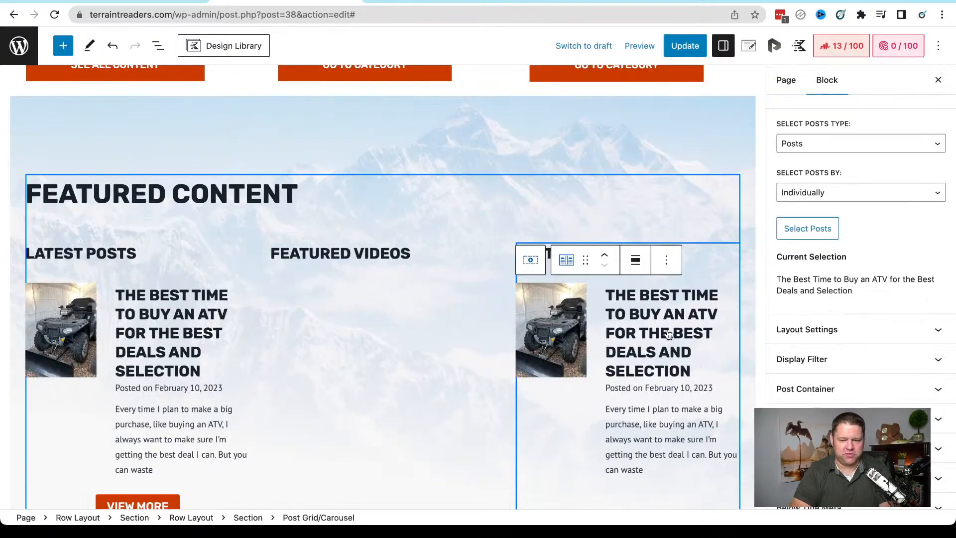
{"action": "scroll", "coordinate": [639, 343], "scroll_direction": "down", "scroll_amount": 3}
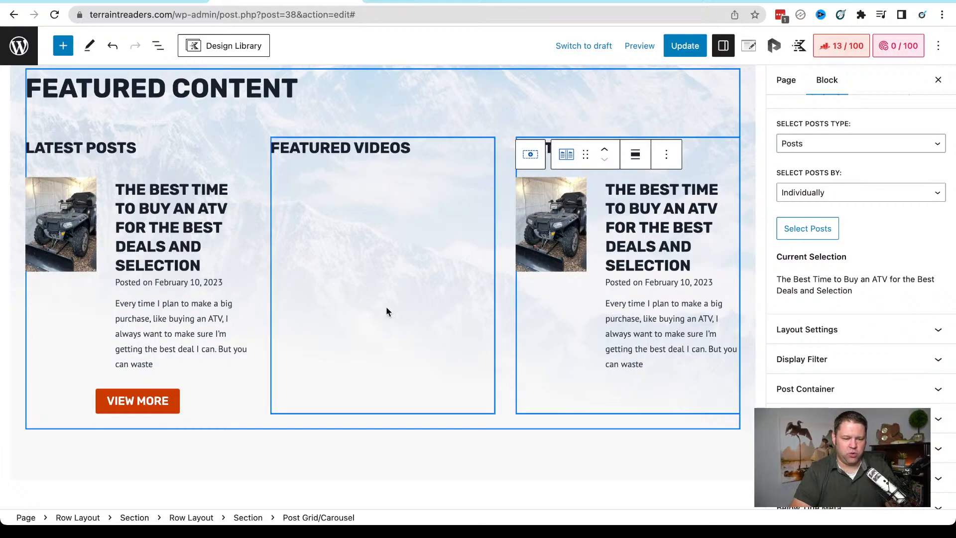
{"action": "left_click", "coordinate": [354, 324]}
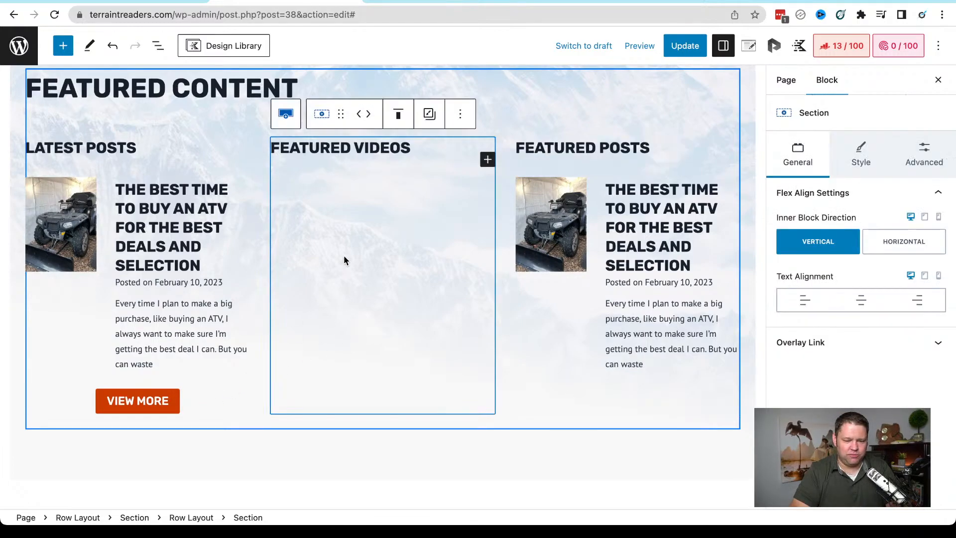
{"action": "scroll", "coordinate": [344, 257], "scroll_direction": "down", "scroll_amount": 3}
{"action": "scroll", "coordinate": [345, 258], "scroll_direction": "up", "scroll_amount": 3}
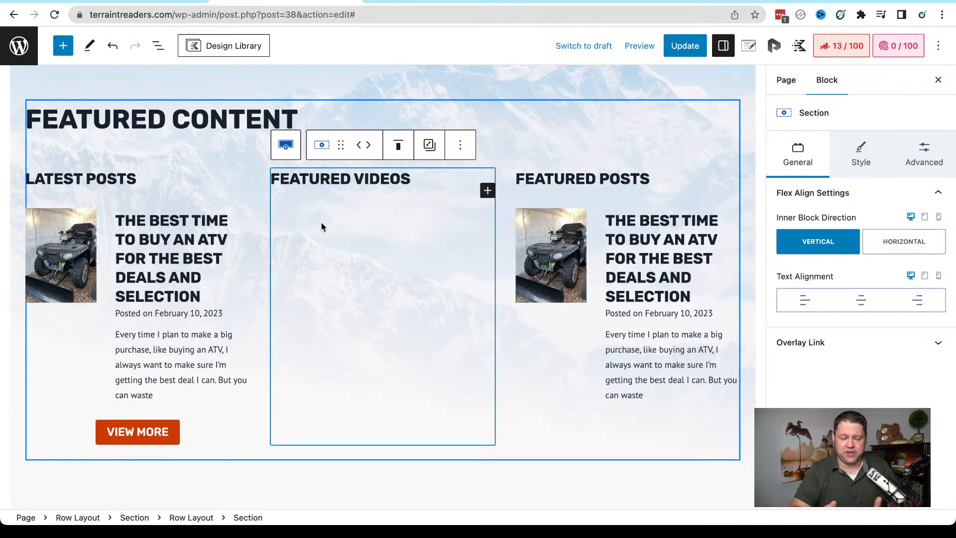
{"action": "scroll", "coordinate": [321, 227], "scroll_direction": "down", "scroll_amount": 2}
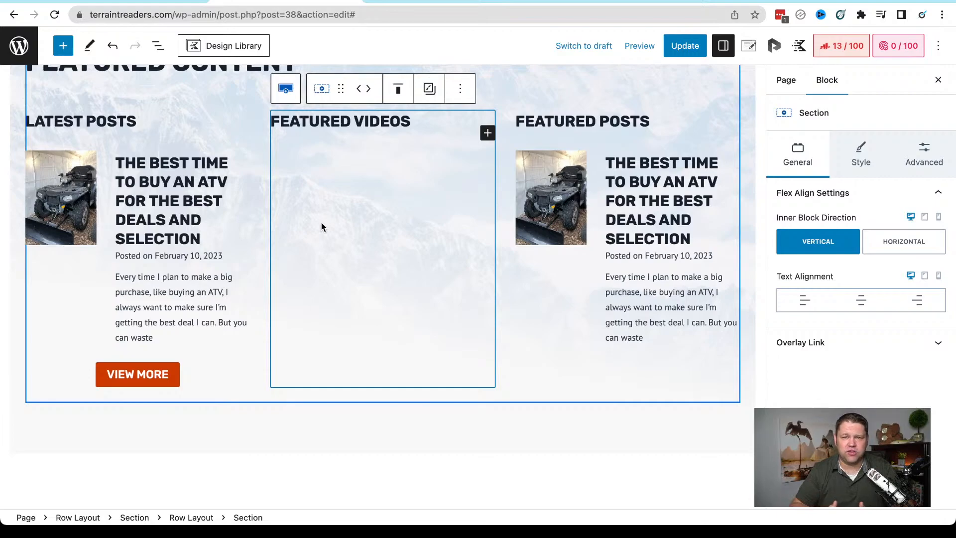
{"action": "scroll", "coordinate": [324, 254], "scroll_direction": "up", "scroll_amount": 2}
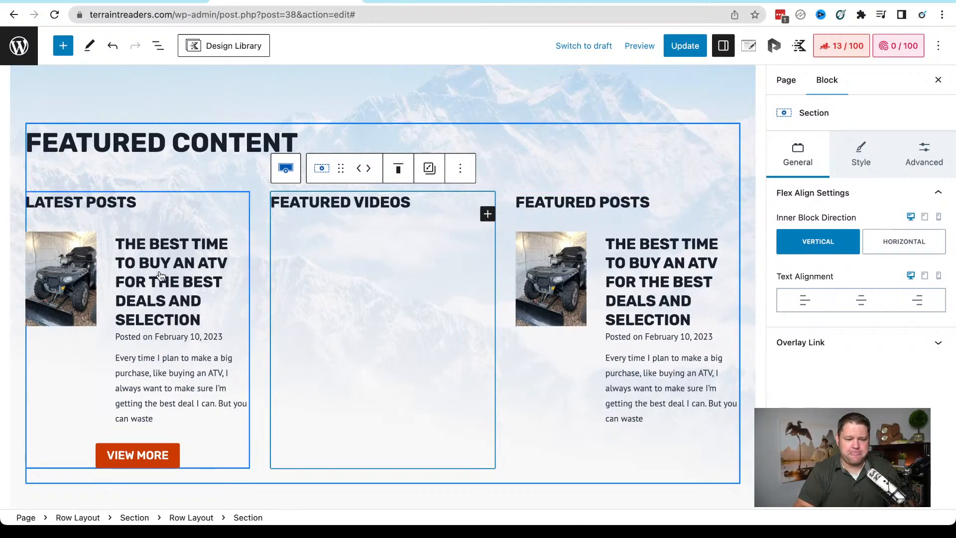
{"action": "scroll", "coordinate": [159, 274], "scroll_direction": "down", "scroll_amount": 3}
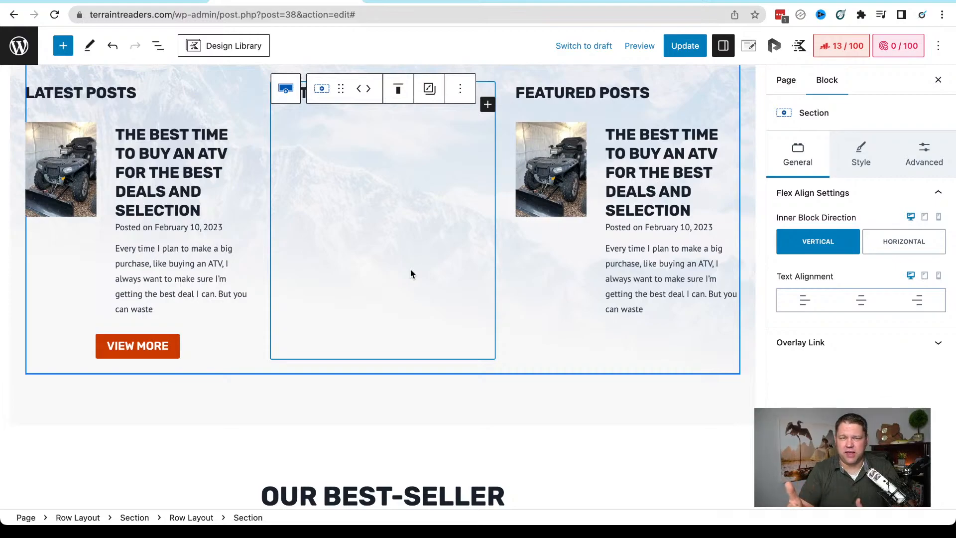
{"action": "scroll", "coordinate": [332, 218], "scroll_direction": "up", "scroll_amount": 2}
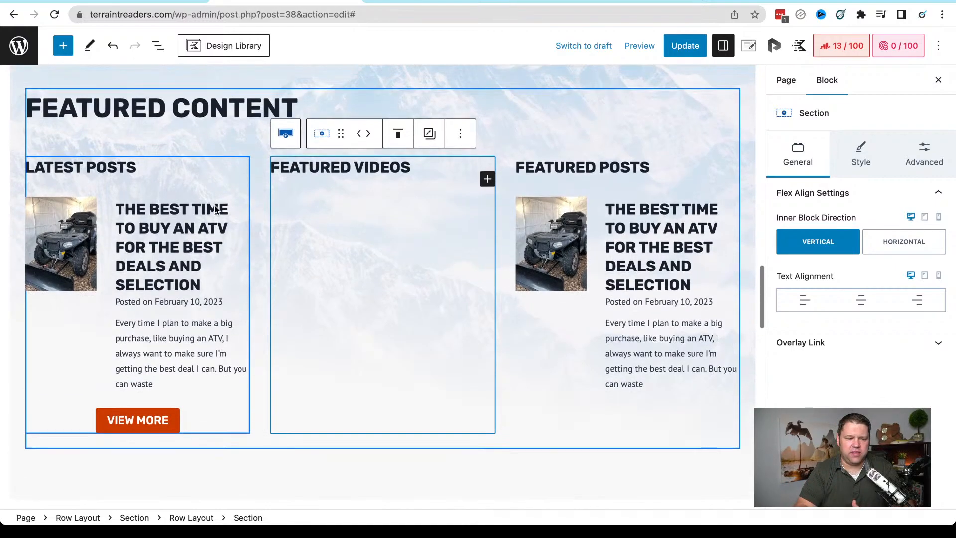
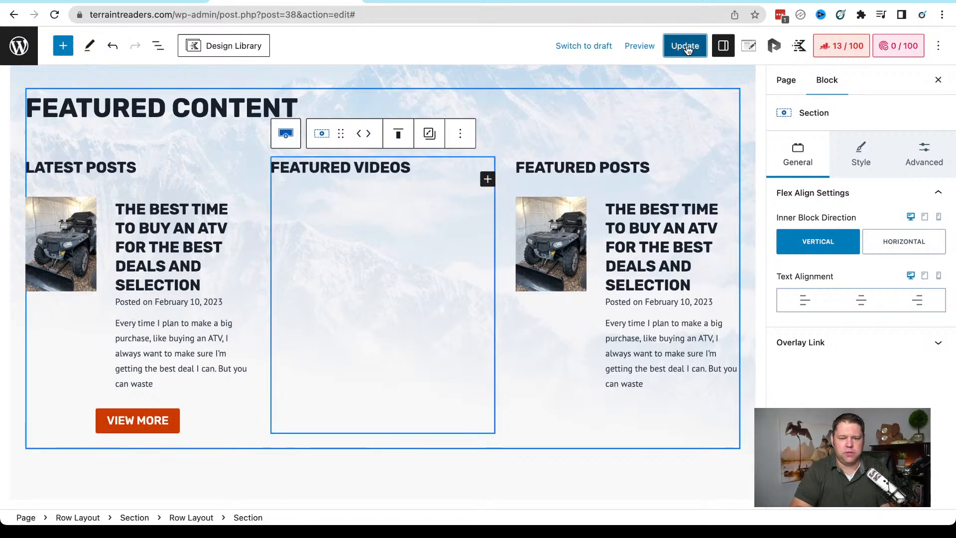
Update the home page to save the Featured Content section
{"action": "key", "text": "super+s"}
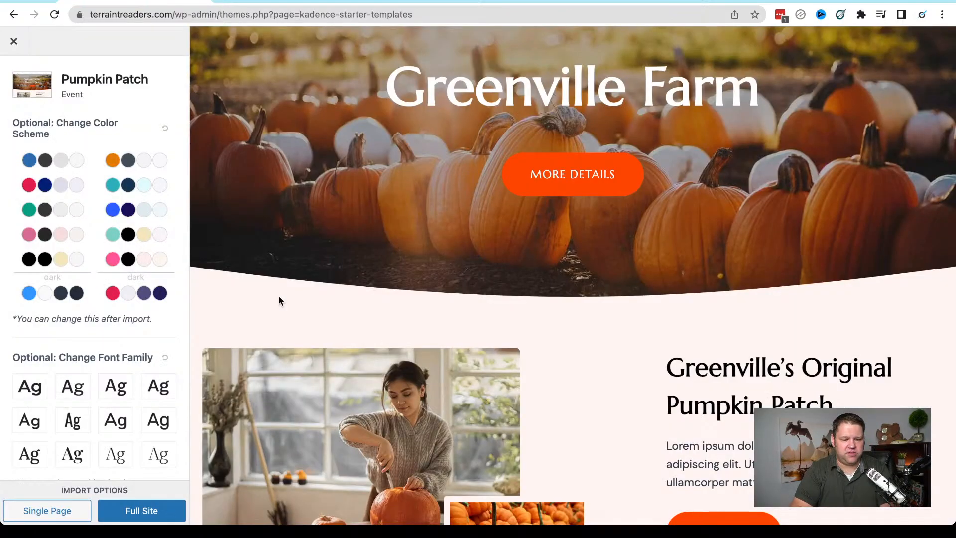
Leave the Pumpkin Patch preview on the Kadence starter templates page and open the Outdoor Shop template's preview
{"action": "left_click", "coordinate": [15, 42]}
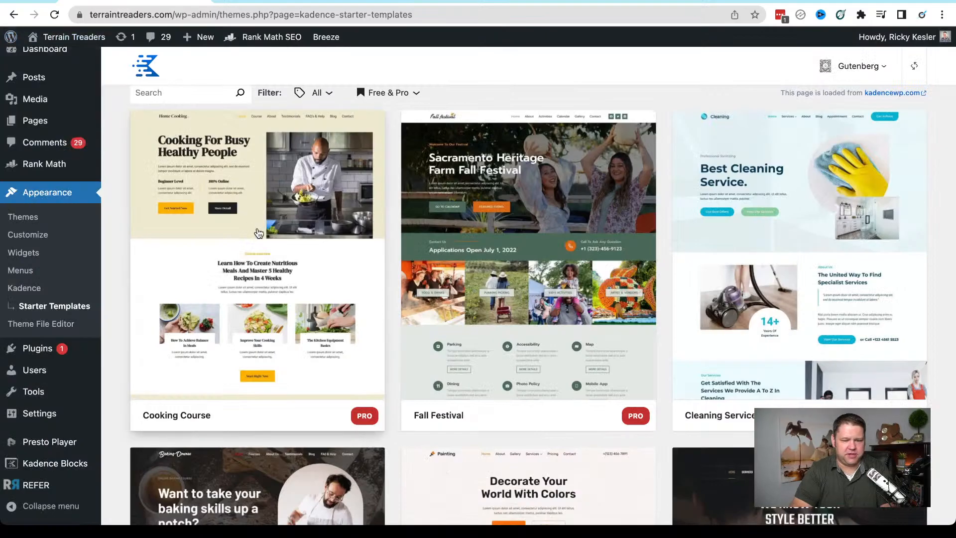
{"action": "scroll", "coordinate": [258, 233], "scroll_direction": "down", "scroll_amount": 7}
{"action": "scroll", "coordinate": [259, 233], "scroll_direction": "down", "scroll_amount": 15}
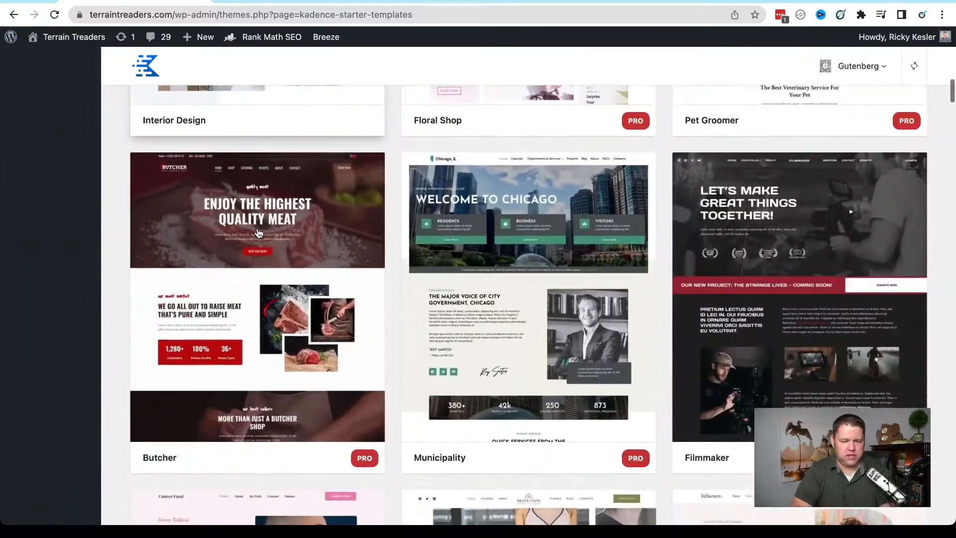
{"action": "scroll", "coordinate": [258, 233], "scroll_direction": "down", "scroll_amount": 12}
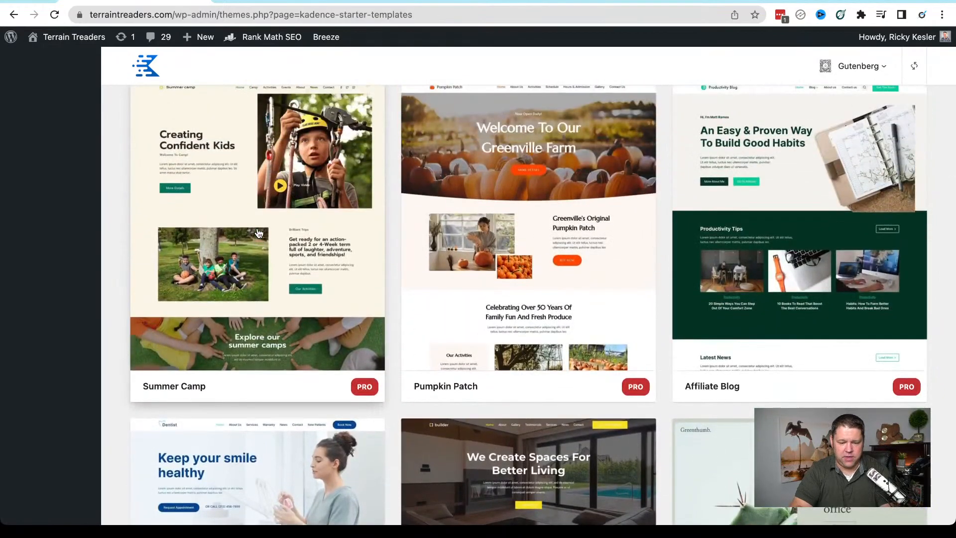
{"action": "scroll", "coordinate": [258, 233], "scroll_direction": "down", "scroll_amount": 12}
{"action": "scroll", "coordinate": [259, 233], "scroll_direction": "down", "scroll_amount": 12}
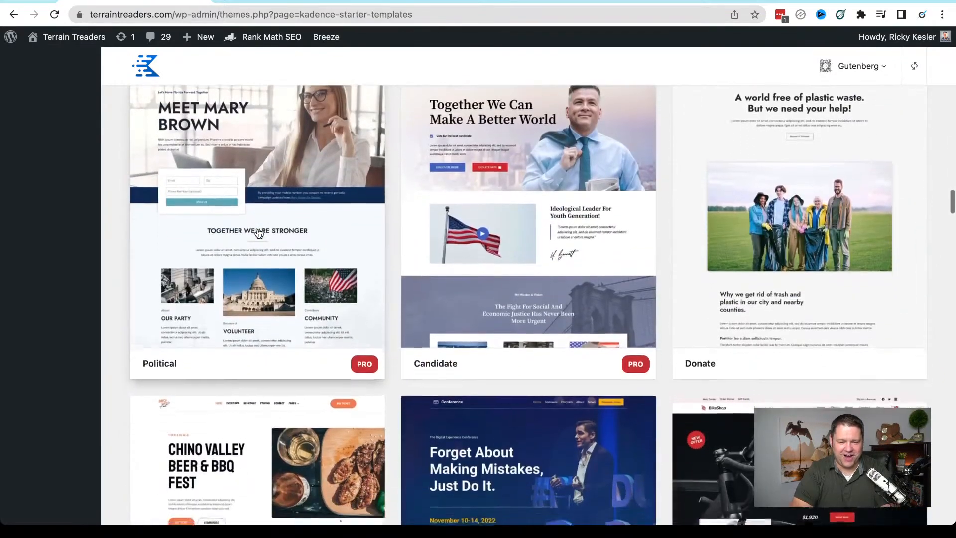
{"action": "scroll", "coordinate": [259, 233], "scroll_direction": "down", "scroll_amount": 8}
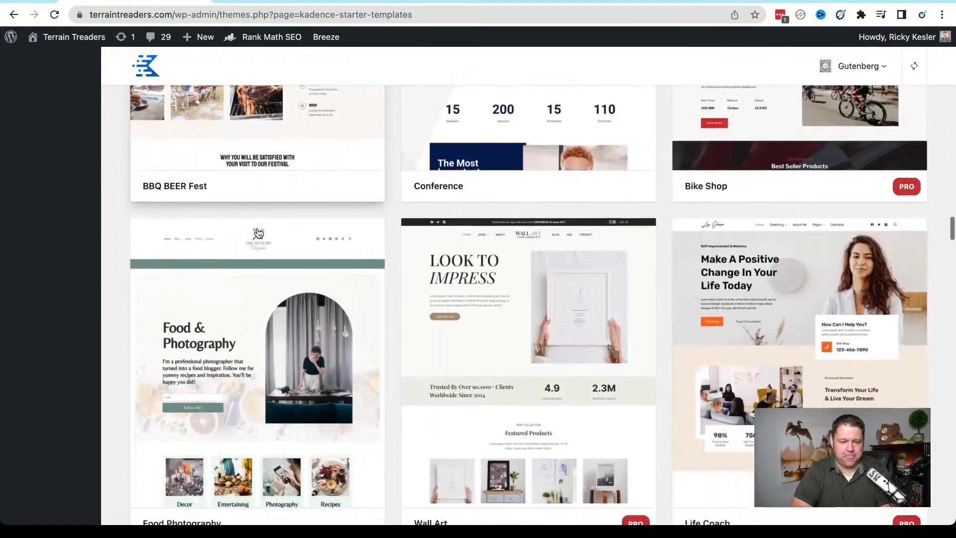
{"action": "scroll", "coordinate": [258, 233], "scroll_direction": "down", "scroll_amount": 10}
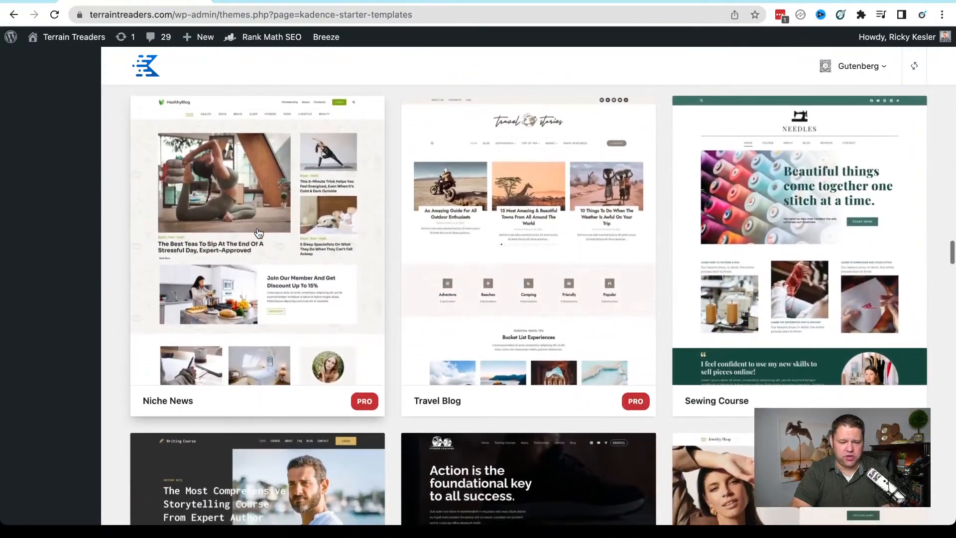
{"action": "scroll", "coordinate": [258, 233], "scroll_direction": "down", "scroll_amount": 12}
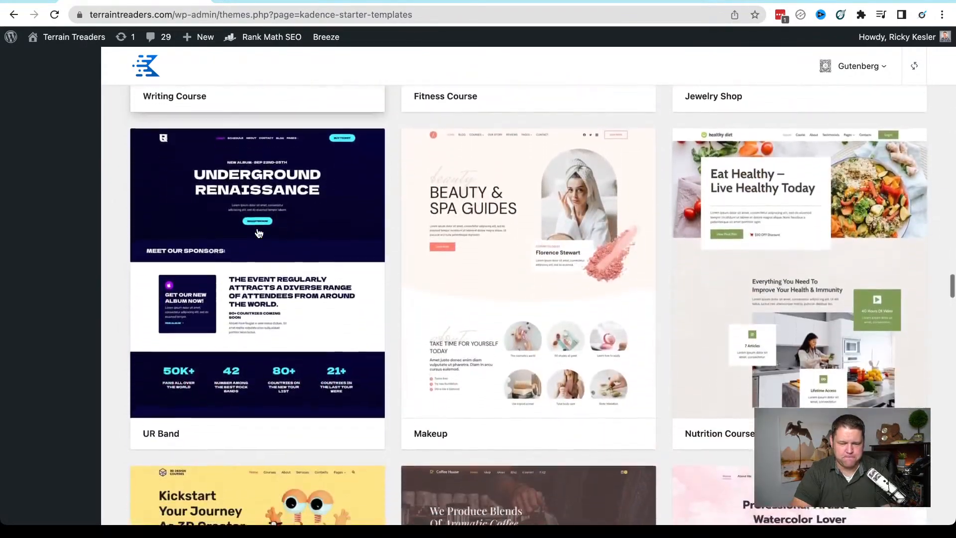
{"action": "scroll", "coordinate": [258, 233], "scroll_direction": "down", "scroll_amount": 1}
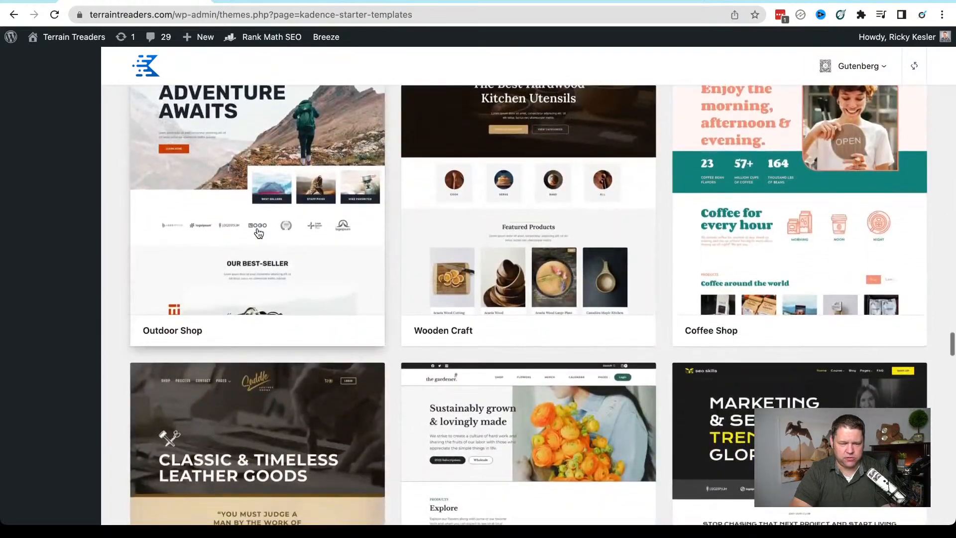
{"action": "scroll", "coordinate": [227, 193], "scroll_direction": "up", "scroll_amount": 3}
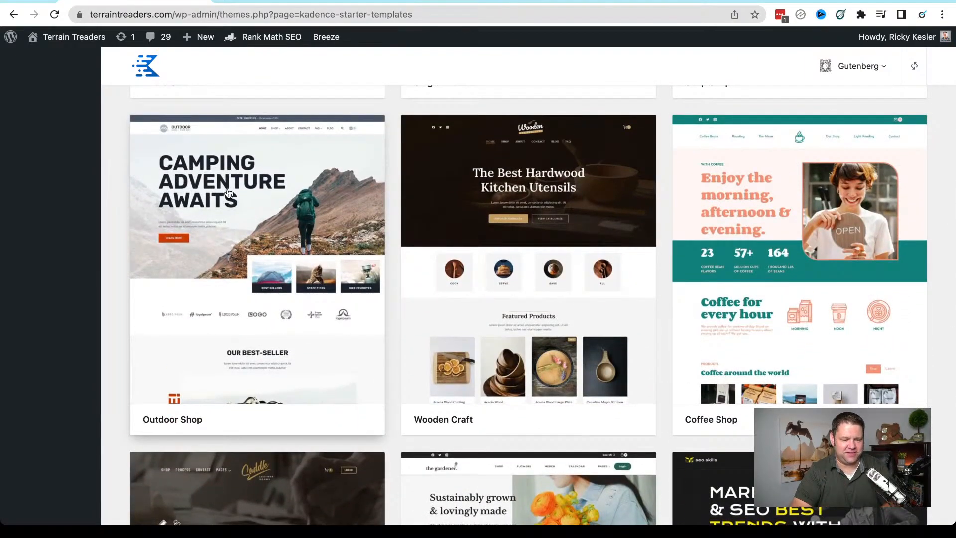
{"action": "left_click", "coordinate": [248, 226]}
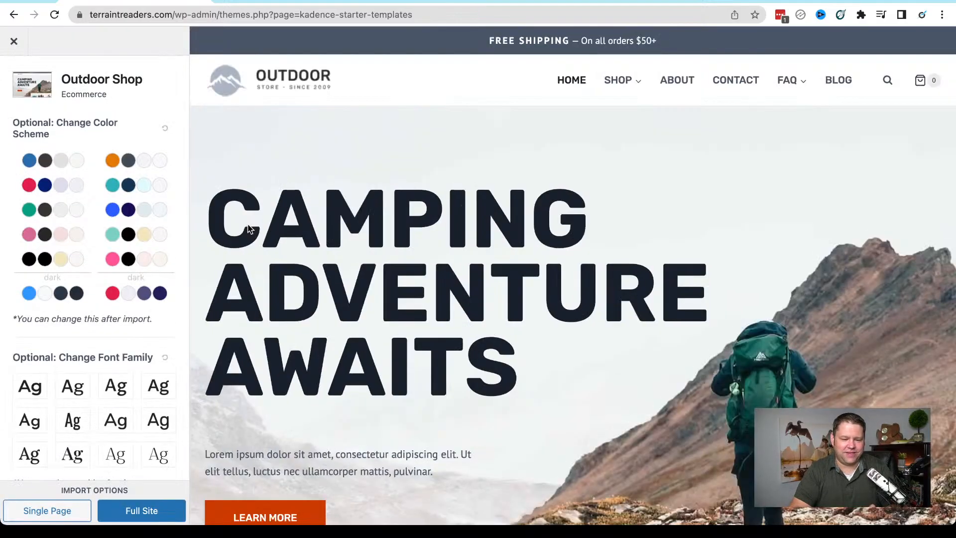
Examine the Outdoor Shop template's home page, including its free shipping announcement bar and navigation menu
{"action": "scroll", "coordinate": [563, 340], "scroll_direction": "down", "scroll_amount": 10}
{"action": "scroll", "coordinate": [563, 344], "scroll_direction": "down", "scroll_amount": 5}
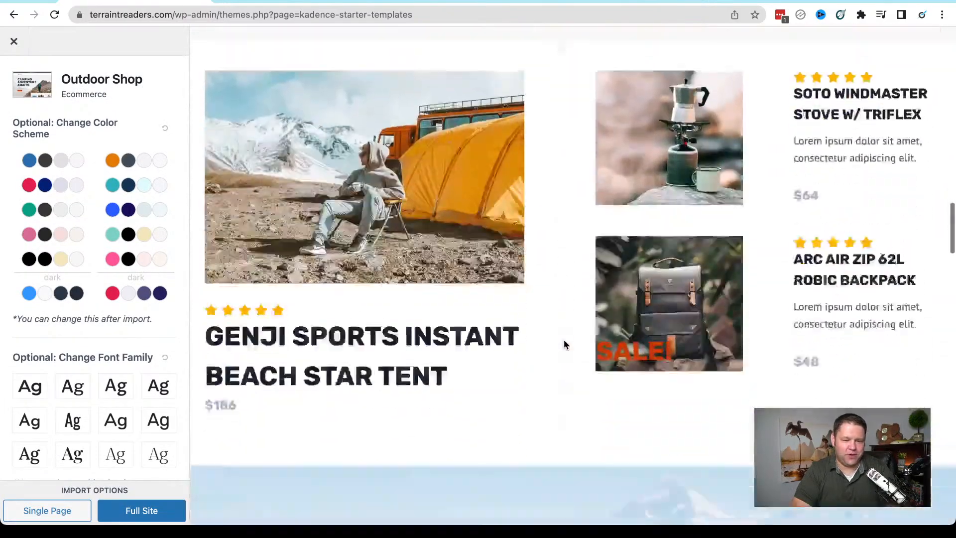
{"action": "scroll", "coordinate": [564, 344], "scroll_direction": "up", "scroll_amount": 10}
{"action": "scroll", "coordinate": [564, 343], "scroll_direction": "up", "scroll_amount": 10}
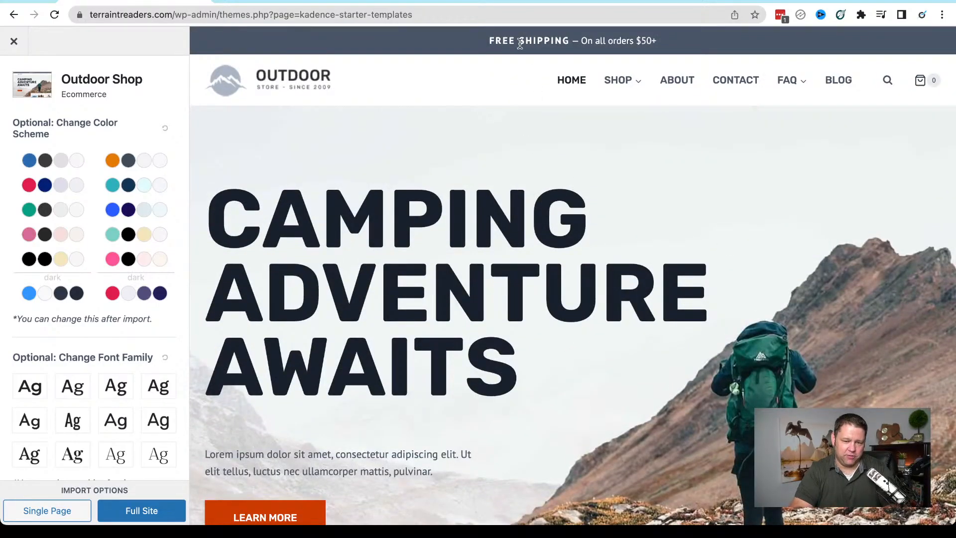
{"action": "left_click_drag", "start_coordinate": [489, 42], "coordinate": [657, 41]}
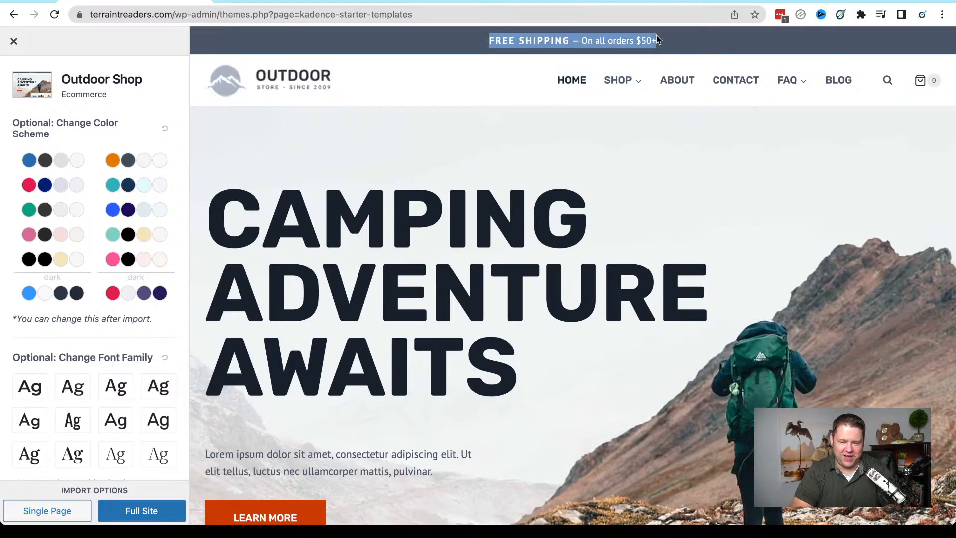
{"action": "mouse_move", "coordinate": [629, 78]}
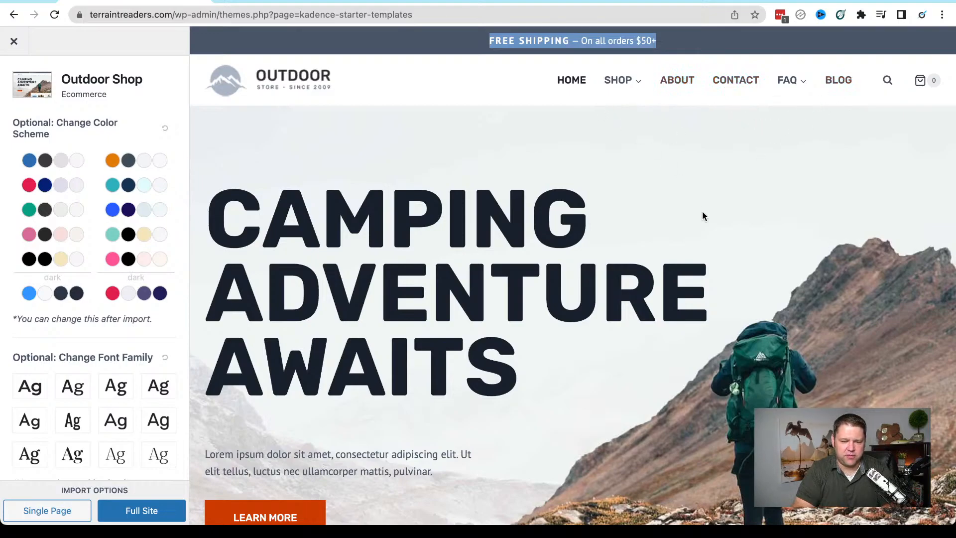
Examine the hero banner and category tiles on the Outdoor Shop template's home page
{"action": "scroll", "coordinate": [703, 216], "scroll_direction": "down", "scroll_amount": 3}
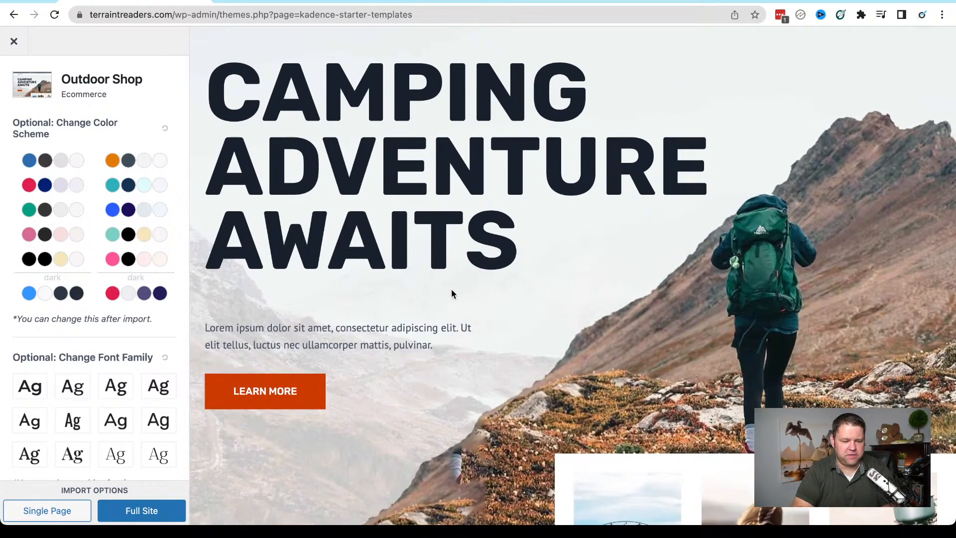
{"action": "scroll", "coordinate": [452, 290], "scroll_direction": "down", "scroll_amount": 3}
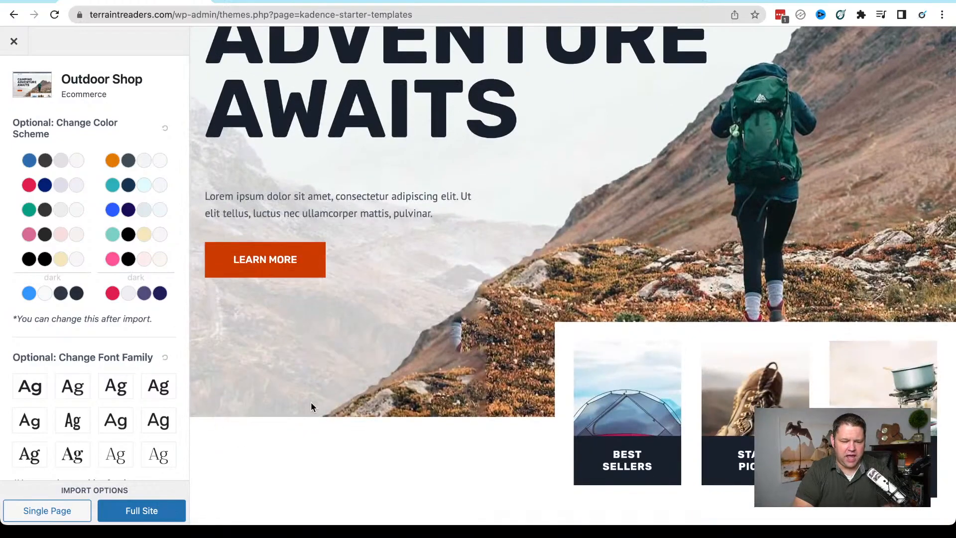
{"action": "scroll", "coordinate": [380, 210], "scroll_direction": "up", "scroll_amount": 6}
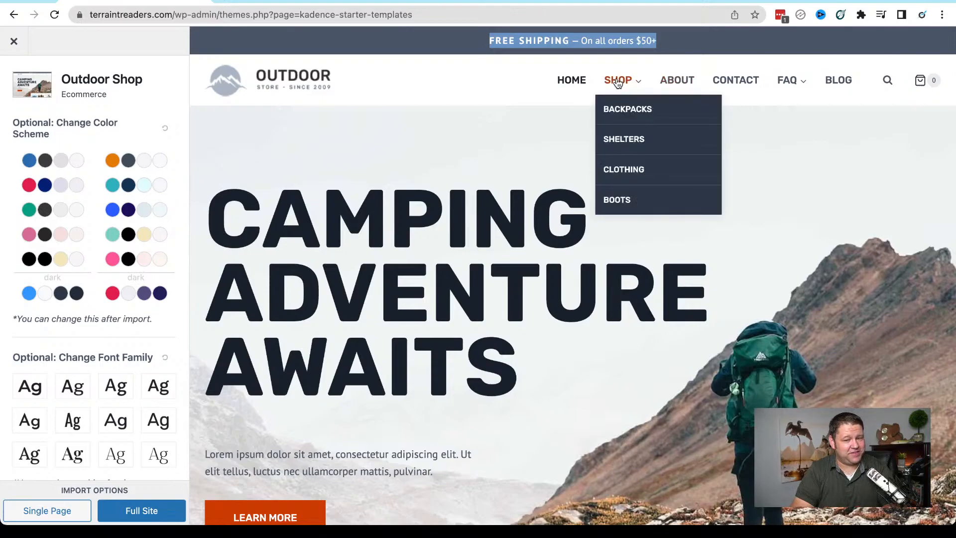
Open the template's About page and look through its team, story and membership sections down to the footer
{"action": "left_click", "coordinate": [684, 82]}
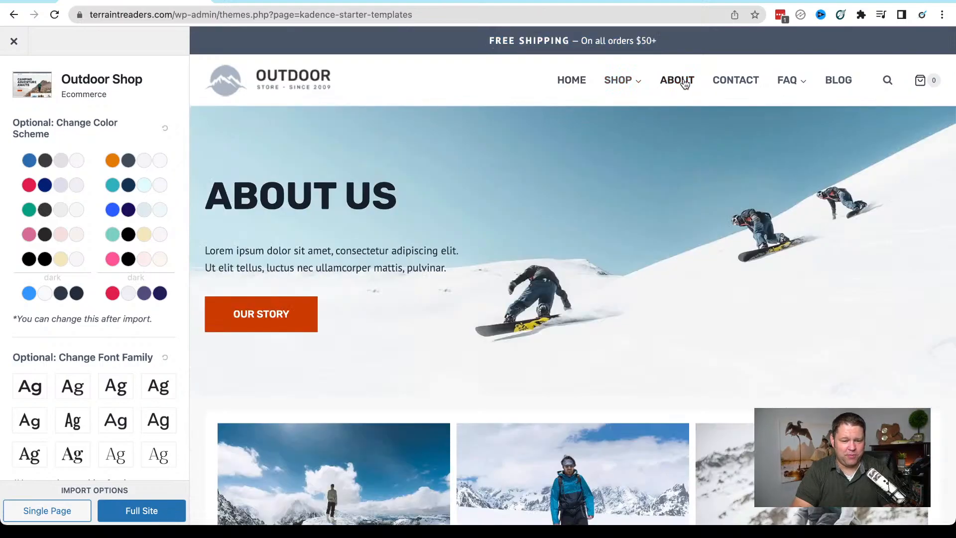
{"action": "scroll", "coordinate": [608, 192], "scroll_direction": "down", "scroll_amount": 15}
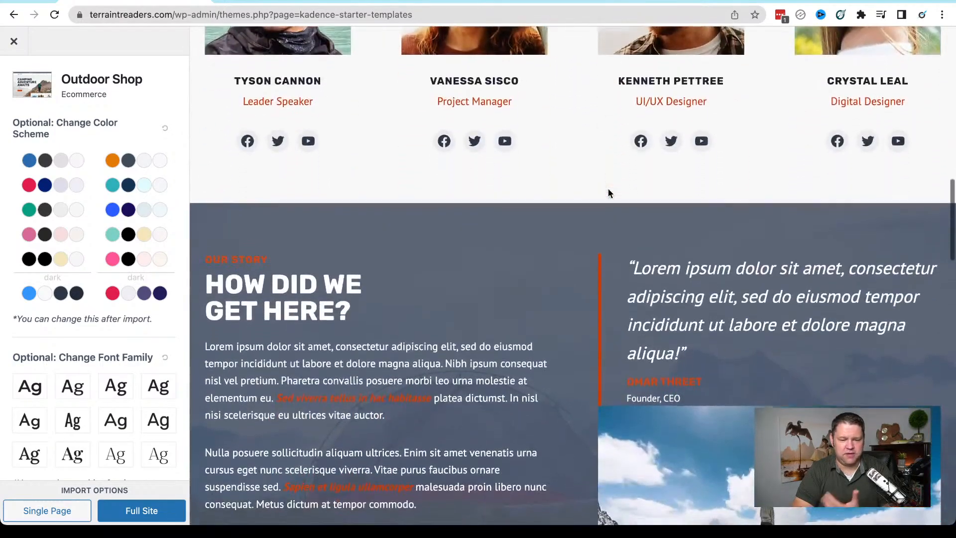
{"action": "scroll", "coordinate": [608, 192], "scroll_direction": "down", "scroll_amount": 20}
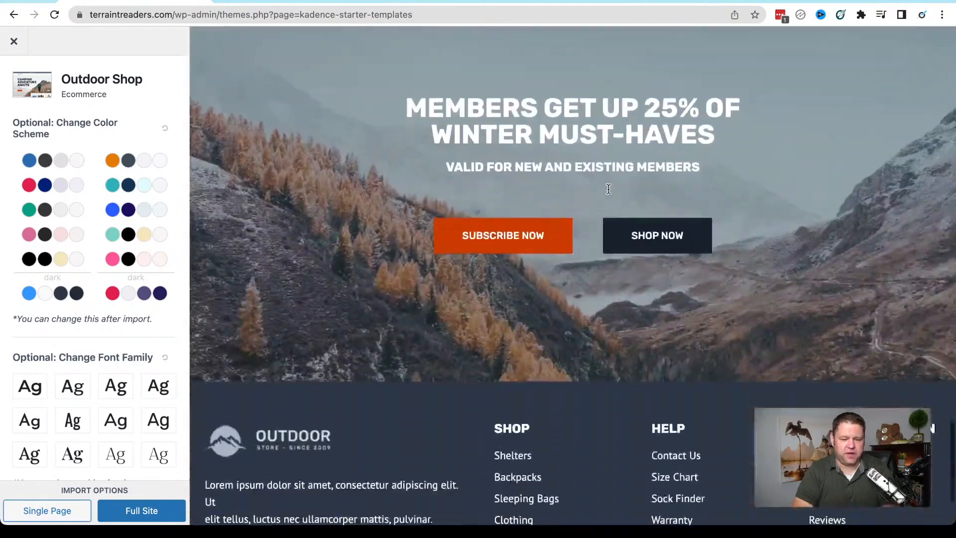
{"action": "scroll", "coordinate": [608, 188], "scroll_direction": "down", "scroll_amount": 2}
{"action": "scroll", "coordinate": [608, 188], "scroll_direction": "up", "scroll_amount": 20}
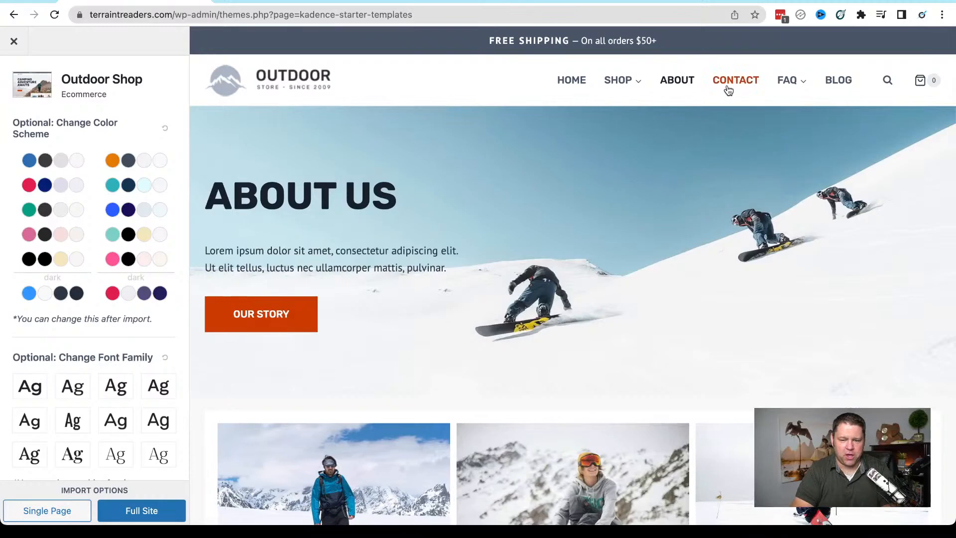
Open the template's Contact page and examine its contact details, map and message form
{"action": "left_click", "coordinate": [729, 90]}
{"action": "scroll", "coordinate": [667, 209], "scroll_direction": "down", "scroll_amount": 5}
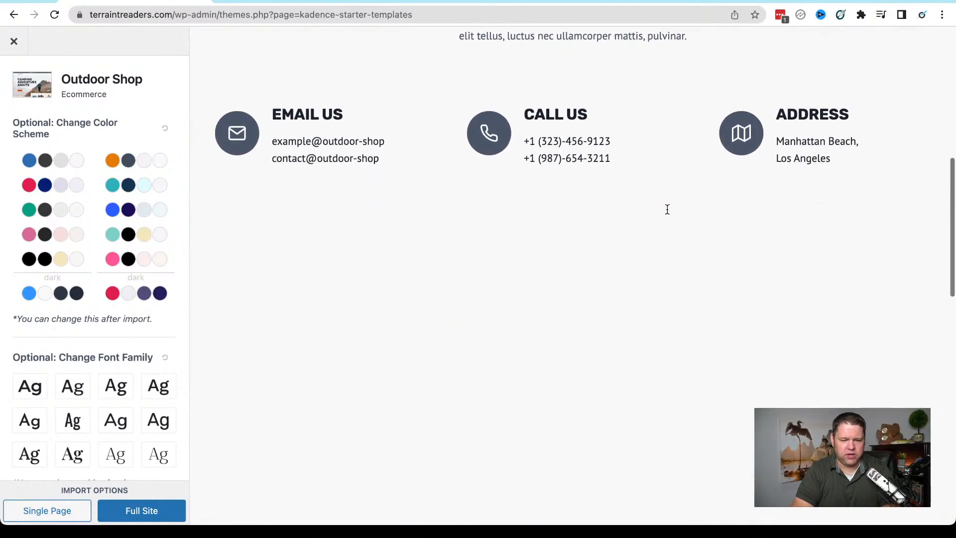
{"action": "scroll", "coordinate": [667, 209], "scroll_direction": "down", "scroll_amount": 3}
{"action": "scroll", "coordinate": [604, 52], "scroll_direction": "up", "scroll_amount": 3}
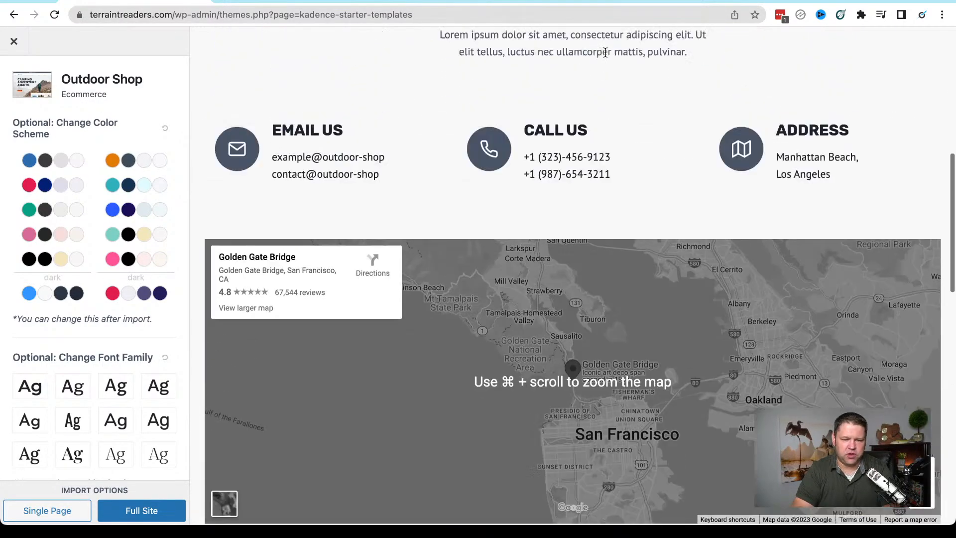
{"action": "scroll", "coordinate": [604, 52], "scroll_direction": "down", "scroll_amount": 10}
{"action": "scroll", "coordinate": [589, 230], "scroll_direction": "up", "scroll_amount": 8}
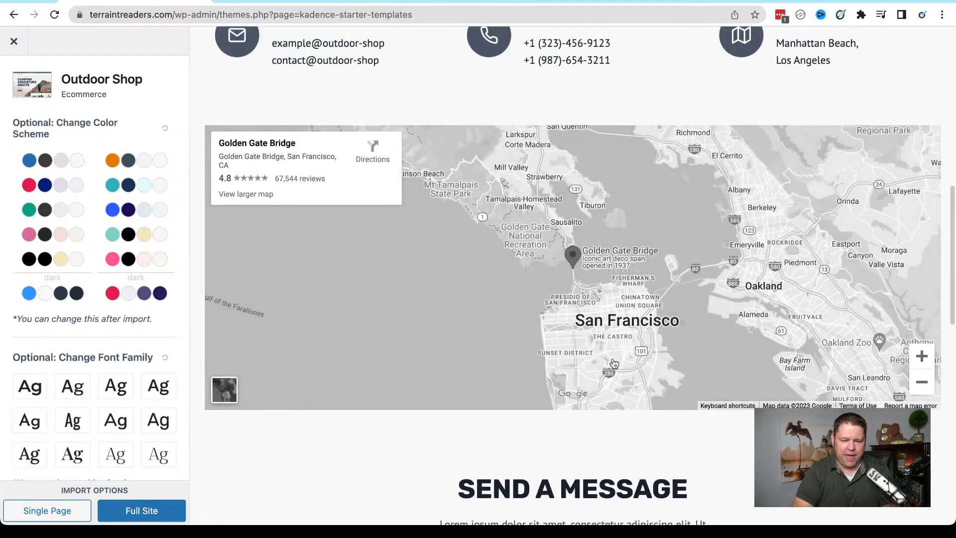
{"action": "scroll", "coordinate": [655, 395], "scroll_direction": "down", "scroll_amount": 5}
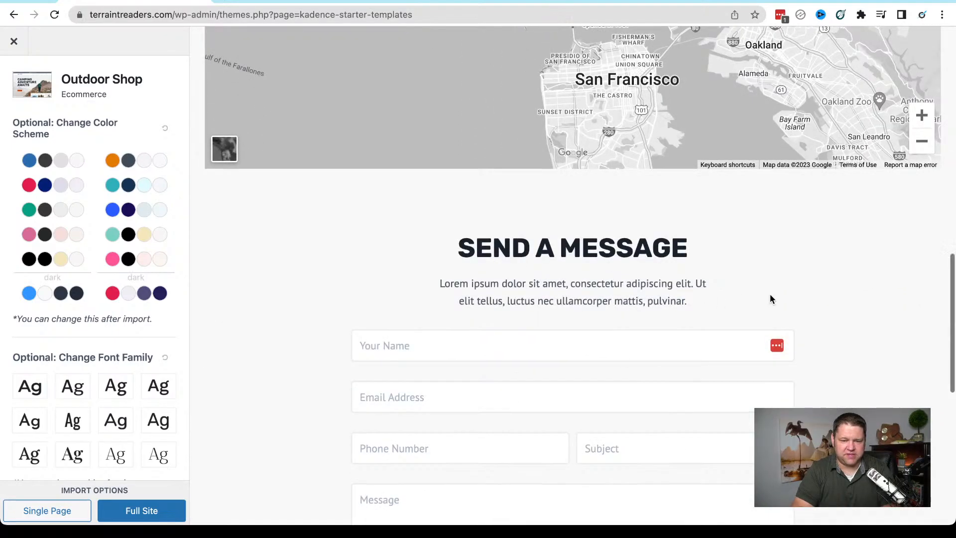
{"action": "scroll", "coordinate": [770, 298], "scroll_direction": "up", "scroll_amount": 15}
Open the template's FAQ page and examine its topic buttons, warranty questions and contact form
{"action": "mouse_move", "coordinate": [791, 85]}
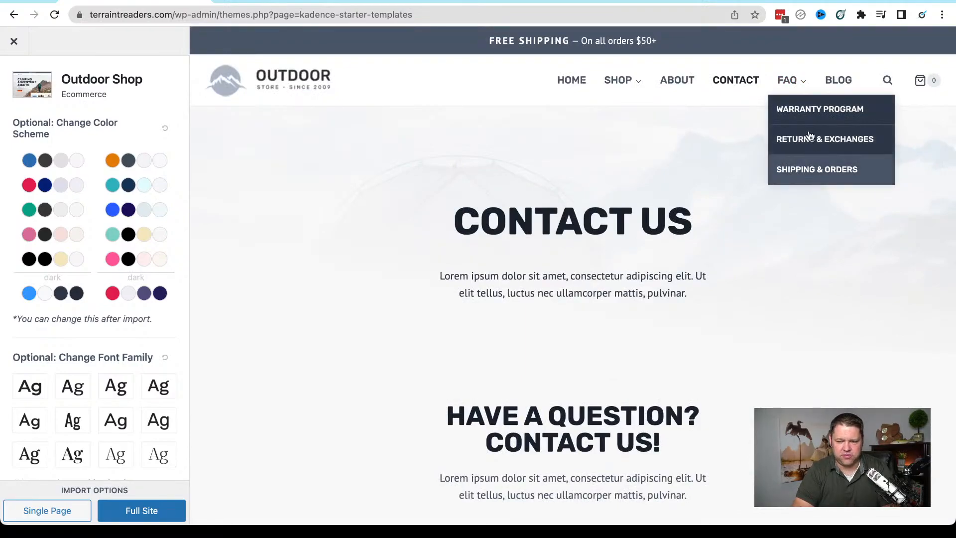
{"action": "left_click", "coordinate": [790, 81]}
{"action": "scroll", "coordinate": [742, 213], "scroll_direction": "down", "scroll_amount": 7}
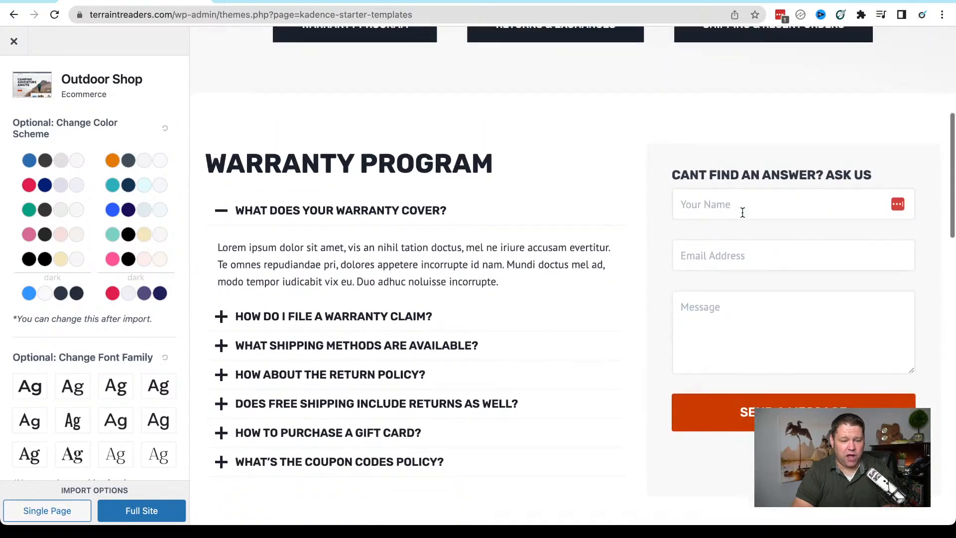
{"action": "scroll", "coordinate": [604, 192], "scroll_direction": "up", "scroll_amount": 7}
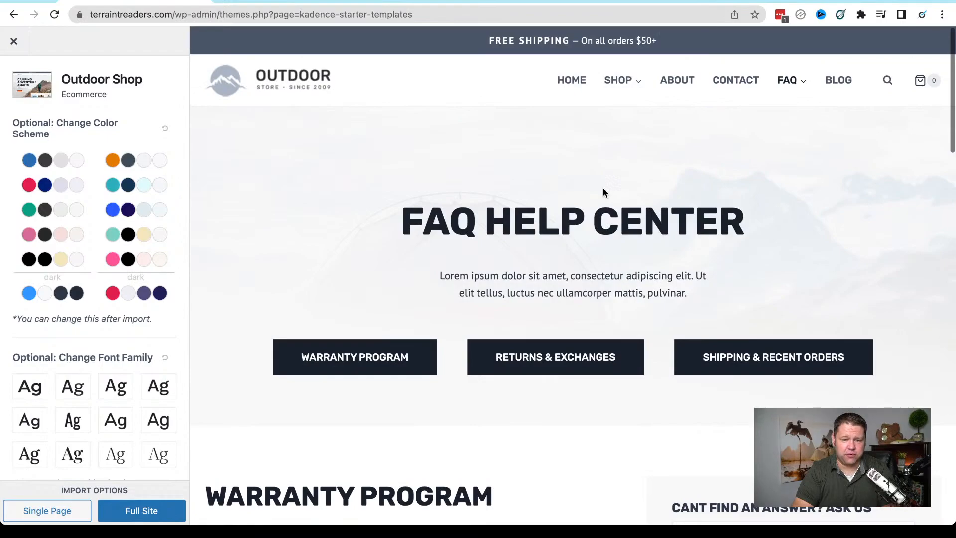
{"action": "scroll", "coordinate": [605, 189], "scroll_direction": "down", "scroll_amount": 8}
{"action": "scroll", "coordinate": [606, 189], "scroll_direction": "up", "scroll_amount": 6}
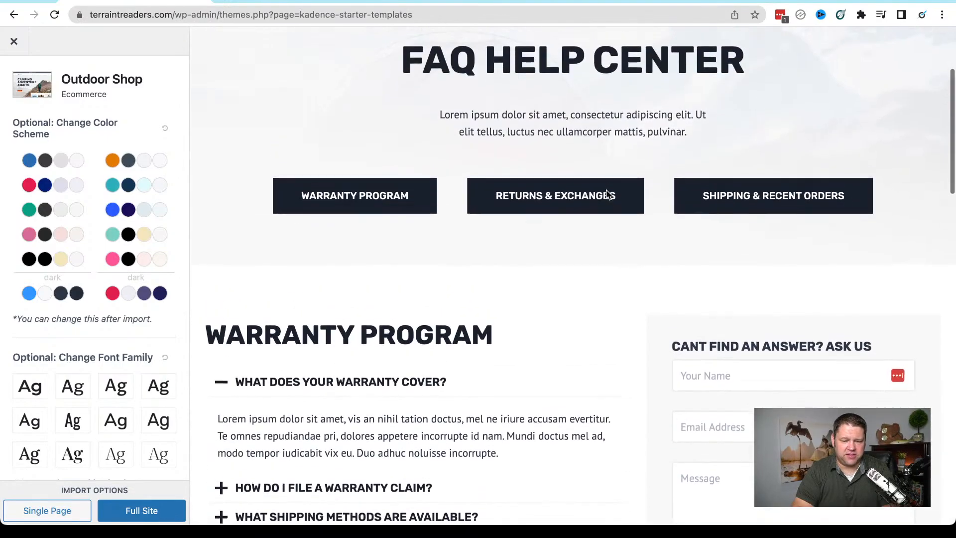
{"action": "scroll", "coordinate": [606, 192], "scroll_direction": "up", "scroll_amount": 3}
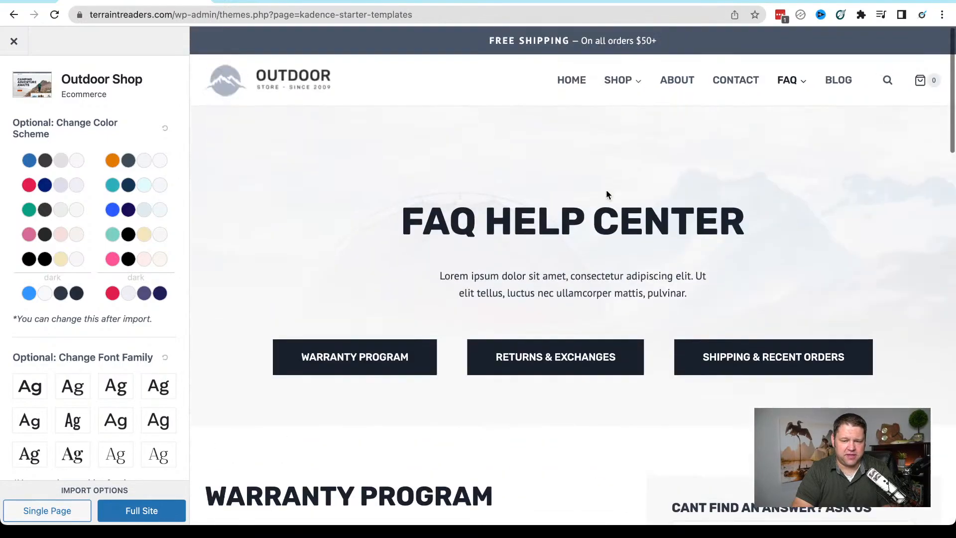
Open the template's Blog page and examine its post grid layout from the header down to the footer
{"action": "left_click", "coordinate": [839, 81]}
{"action": "scroll", "coordinate": [691, 209], "scroll_direction": "down", "scroll_amount": 10}
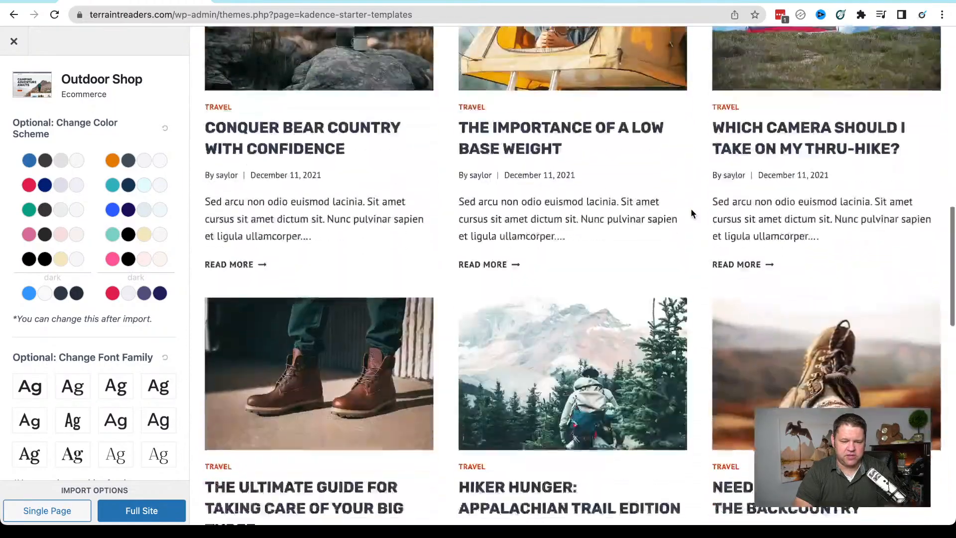
{"action": "scroll", "coordinate": [691, 212], "scroll_direction": "down", "scroll_amount": 12}
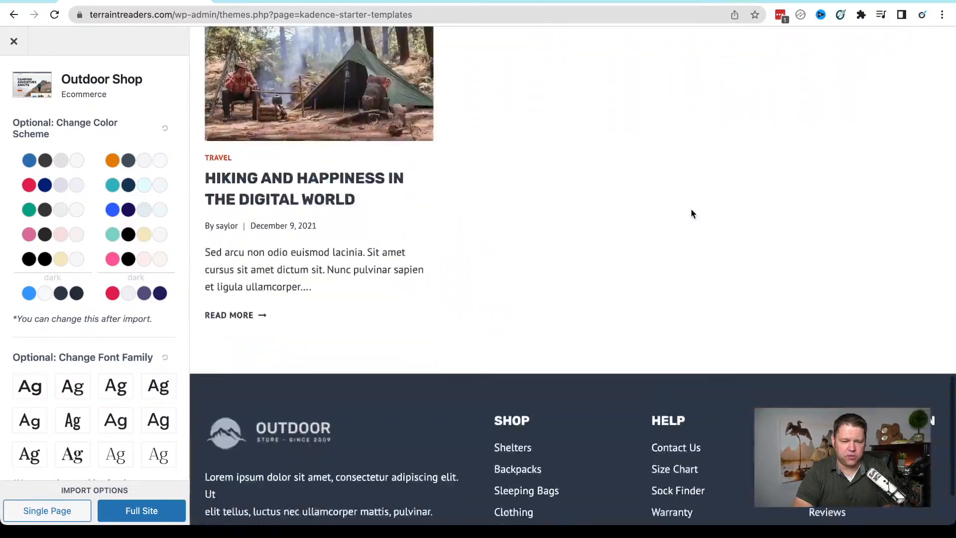
{"action": "scroll", "coordinate": [690, 209], "scroll_direction": "up", "scroll_amount": 20}
{"action": "scroll", "coordinate": [691, 209], "scroll_direction": "down", "scroll_amount": 2}
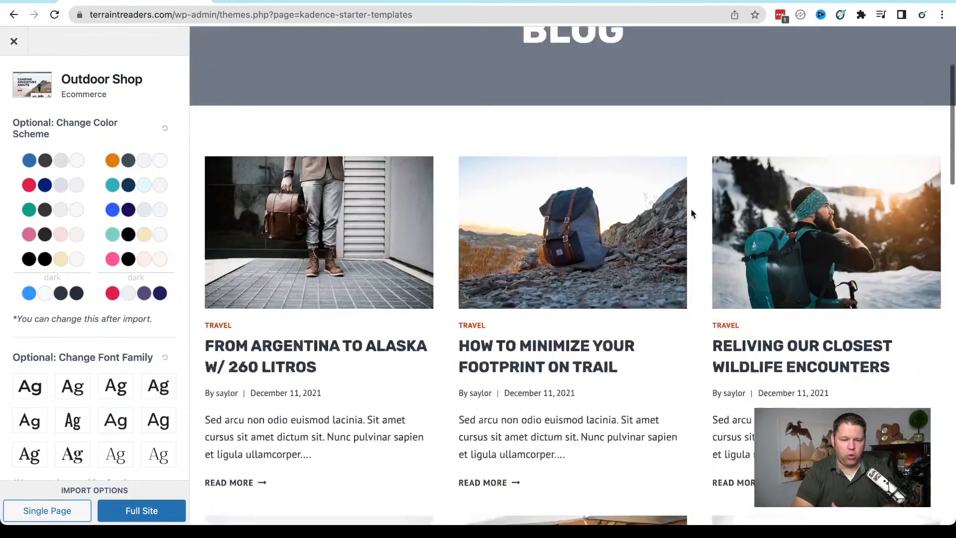
{"action": "scroll", "coordinate": [691, 213], "scroll_direction": "down", "scroll_amount": 15}
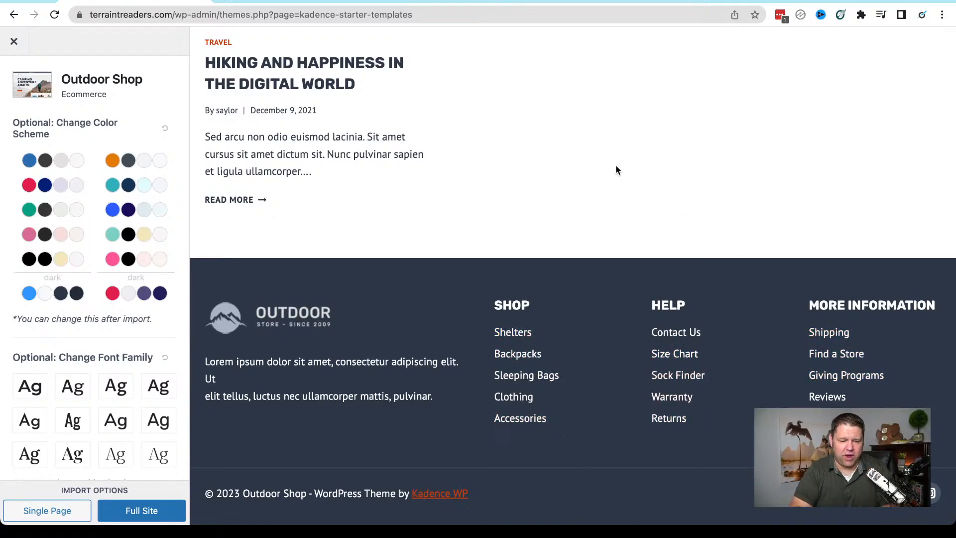
{"action": "scroll", "coordinate": [408, 201], "scroll_direction": "up", "scroll_amount": 10}
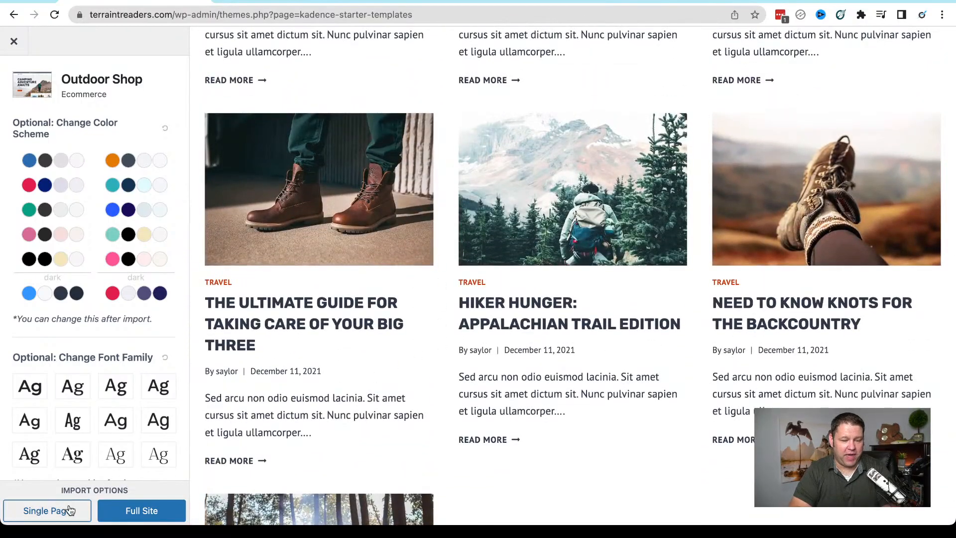
{"action": "scroll", "coordinate": [435, 261], "scroll_direction": "up", "scroll_amount": 15}
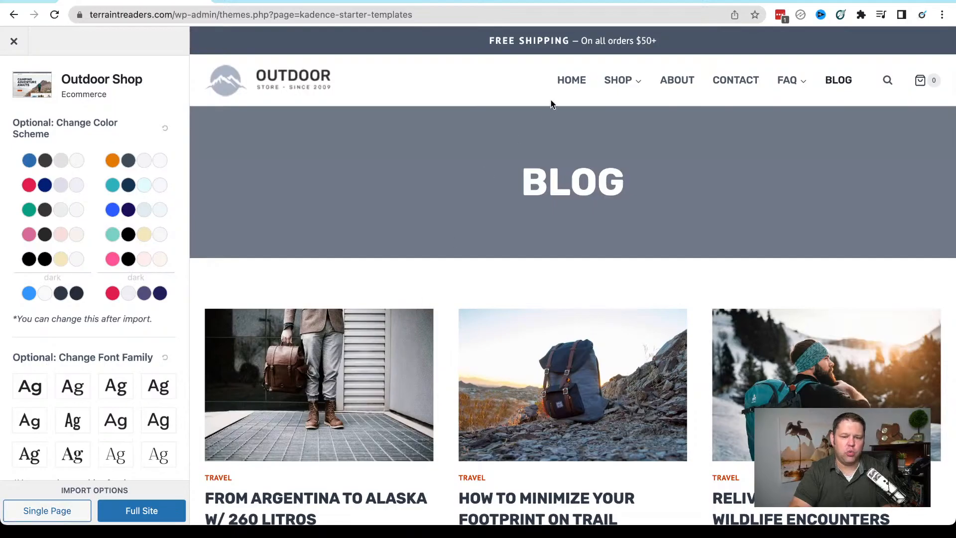
{"action": "scroll", "coordinate": [561, 301], "scroll_direction": "down", "scroll_amount": 15}
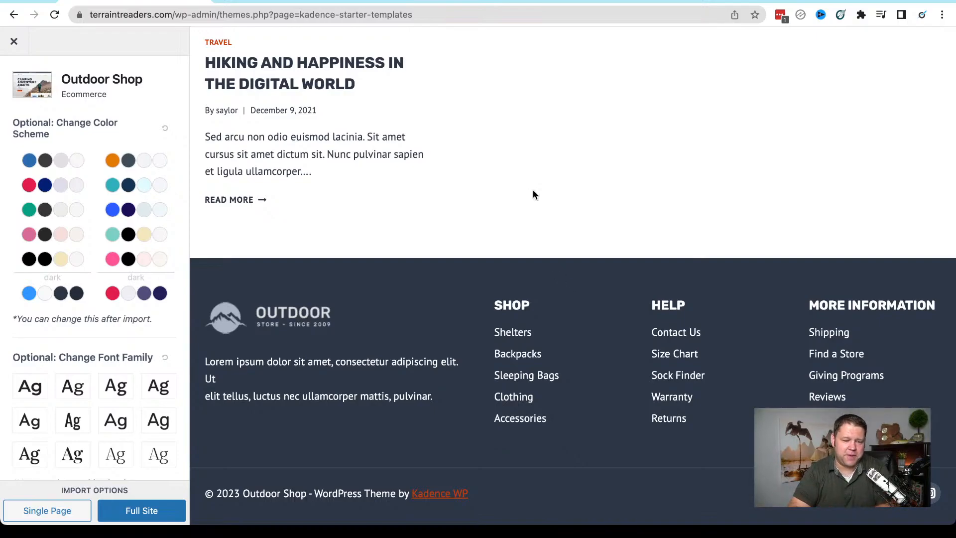
{"action": "scroll", "coordinate": [532, 190], "scroll_direction": "up", "scroll_amount": 15}
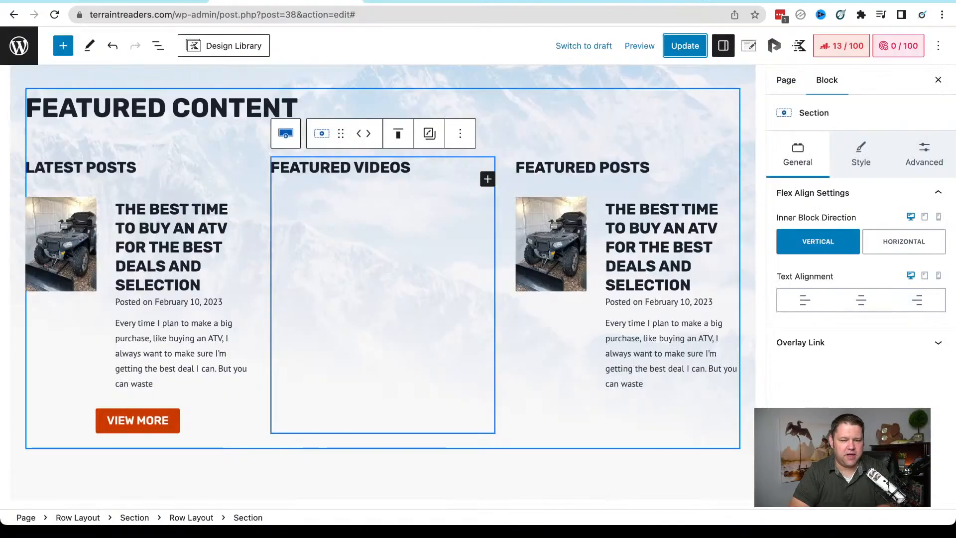
Return to the home page editor and review the customized page from the Terrain Treaders hero to the Our Best-Seller section
{"action": "scroll", "coordinate": [271, 86], "scroll_direction": "up", "scroll_amount": 15}
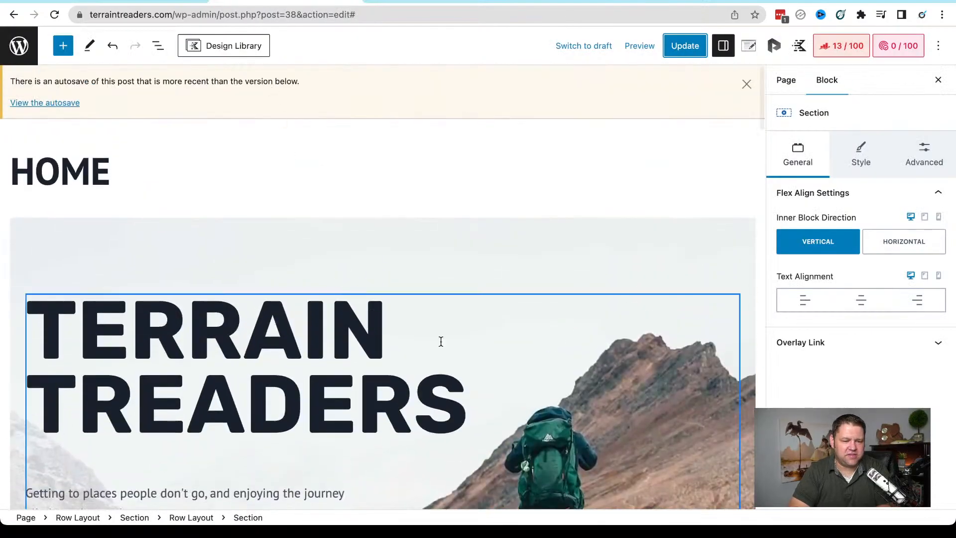
{"action": "scroll", "coordinate": [450, 257], "scroll_direction": "down", "scroll_amount": 3}
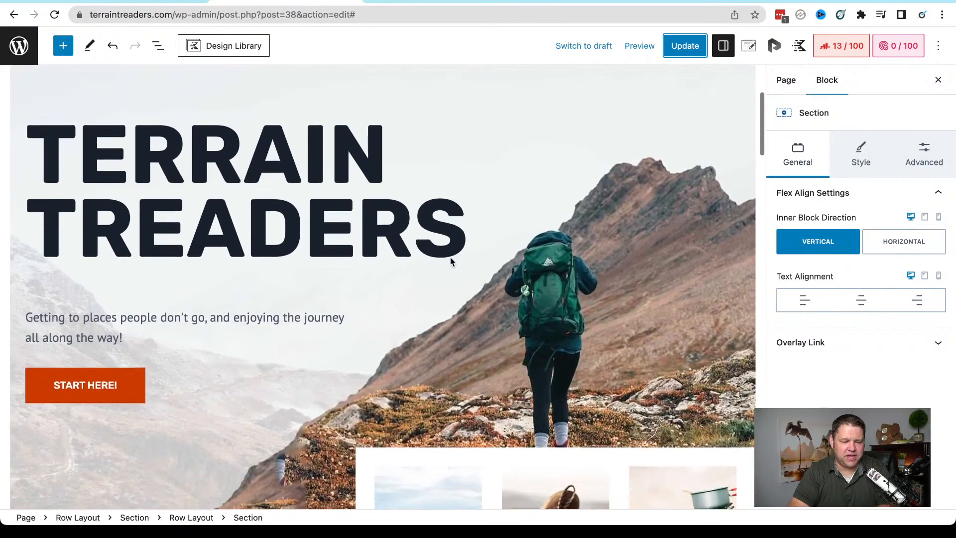
{"action": "left_click", "coordinate": [450, 257]}
{"action": "left_click", "coordinate": [602, 101]}
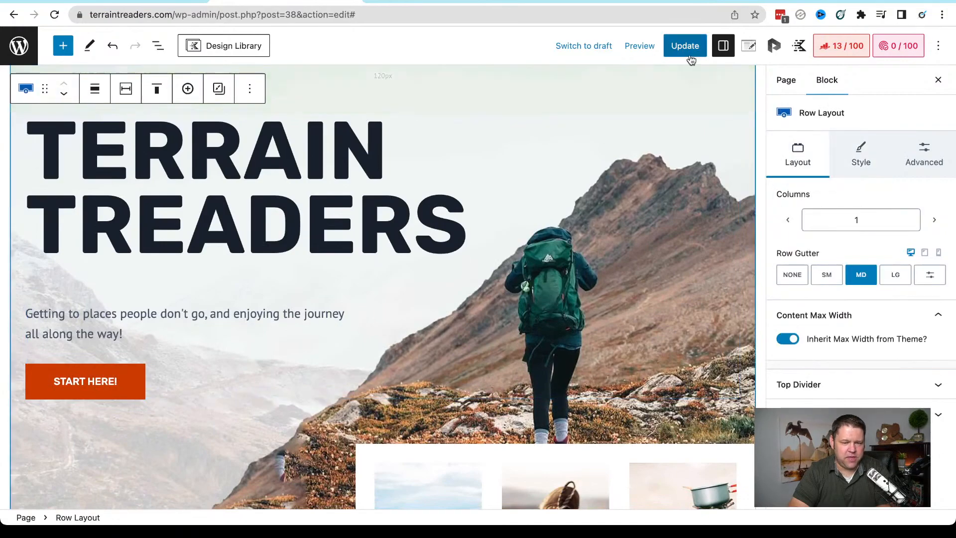
{"action": "scroll", "coordinate": [642, 160], "scroll_direction": "up", "scroll_amount": 3}
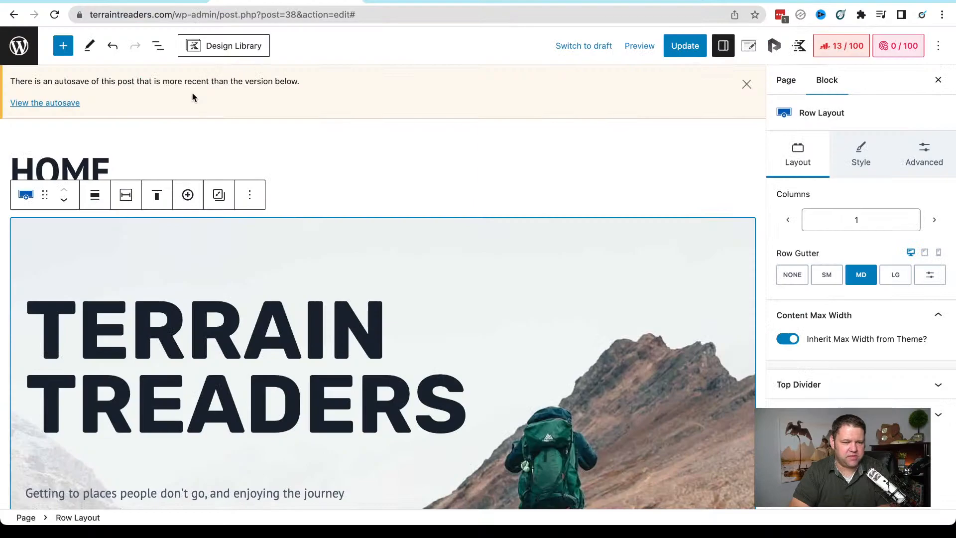
{"action": "scroll", "coordinate": [382, 164], "scroll_direction": "down", "scroll_amount": 15}
{"action": "scroll", "coordinate": [384, 163], "scroll_direction": "down", "scroll_amount": 10}
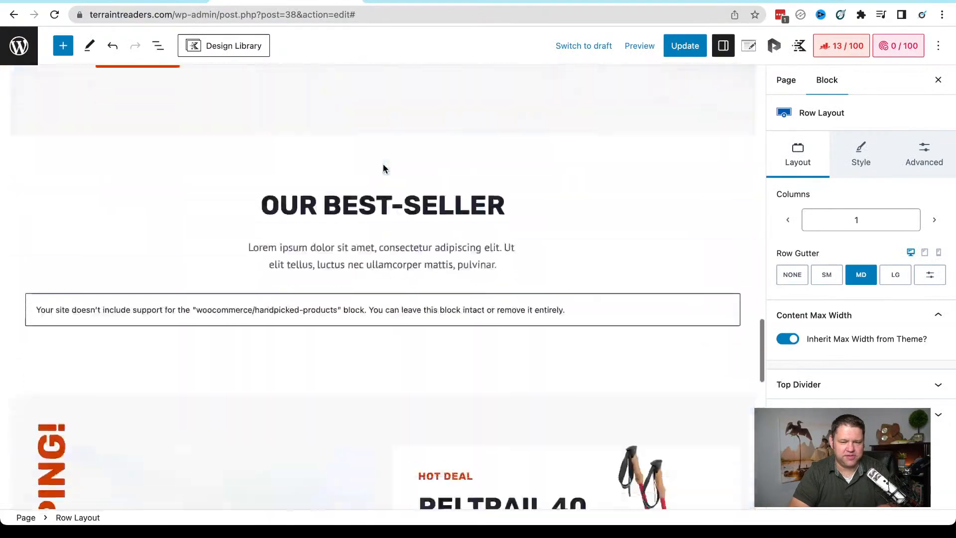
{"action": "scroll", "coordinate": [383, 164], "scroll_direction": "up", "scroll_amount": 10}
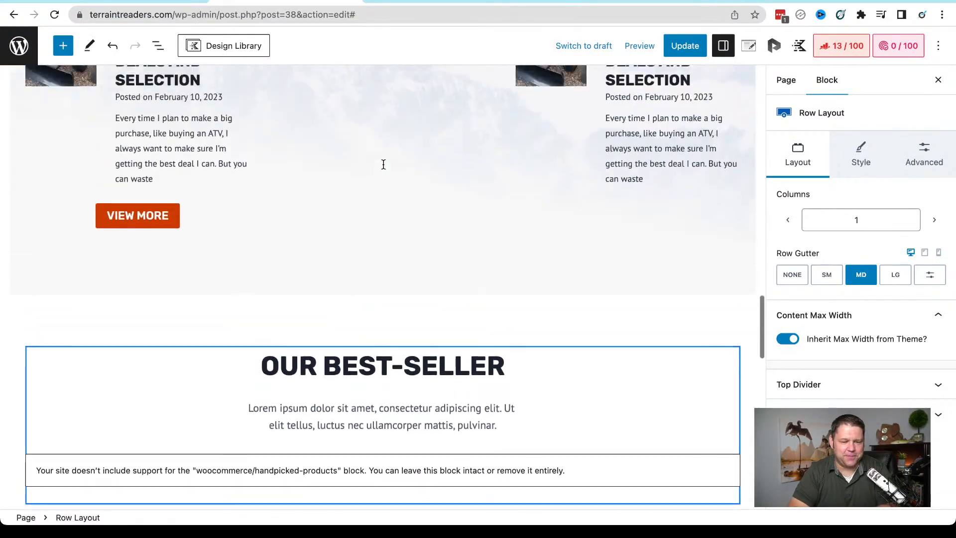
{"action": "scroll", "coordinate": [383, 169], "scroll_direction": "up", "scroll_amount": 5}
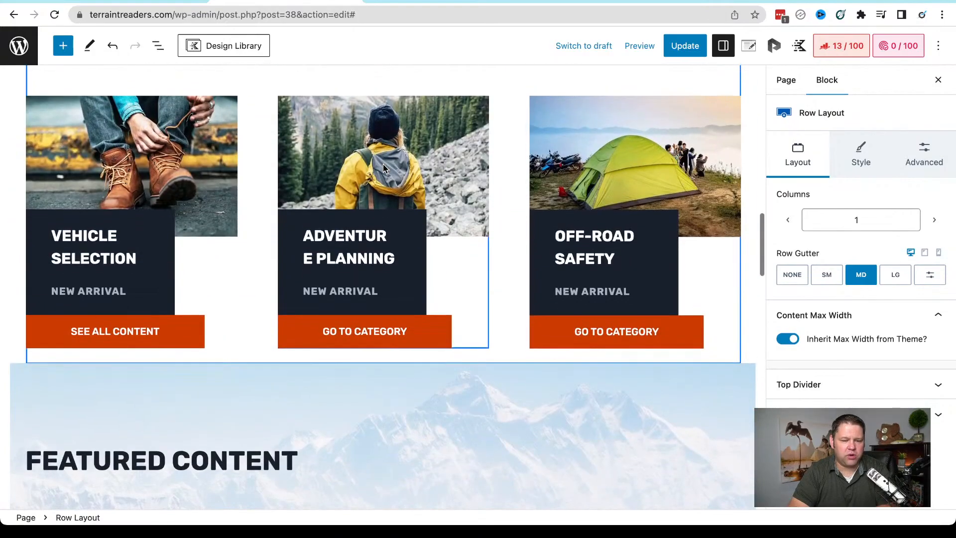
Select the Featured Content row and examine its background type, image position, size and attachment settings
{"action": "scroll", "coordinate": [383, 168], "scroll_direction": "down", "scroll_amount": 5}
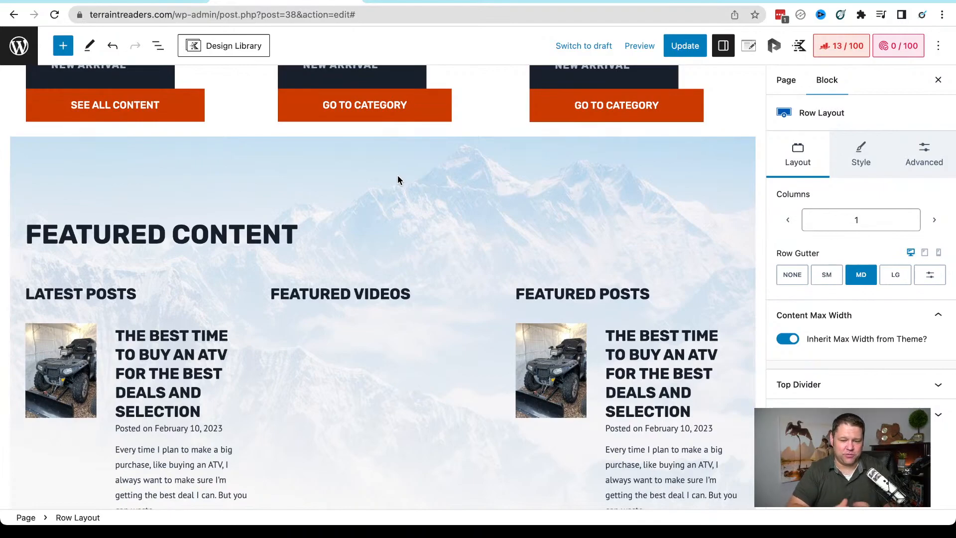
{"action": "left_click", "coordinate": [397, 176]}
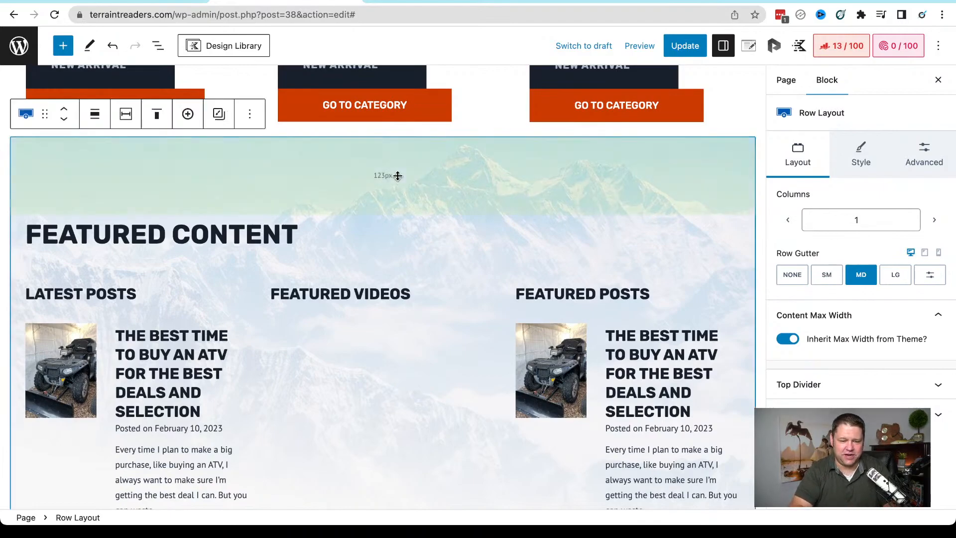
{"action": "left_click", "coordinate": [861, 157]}
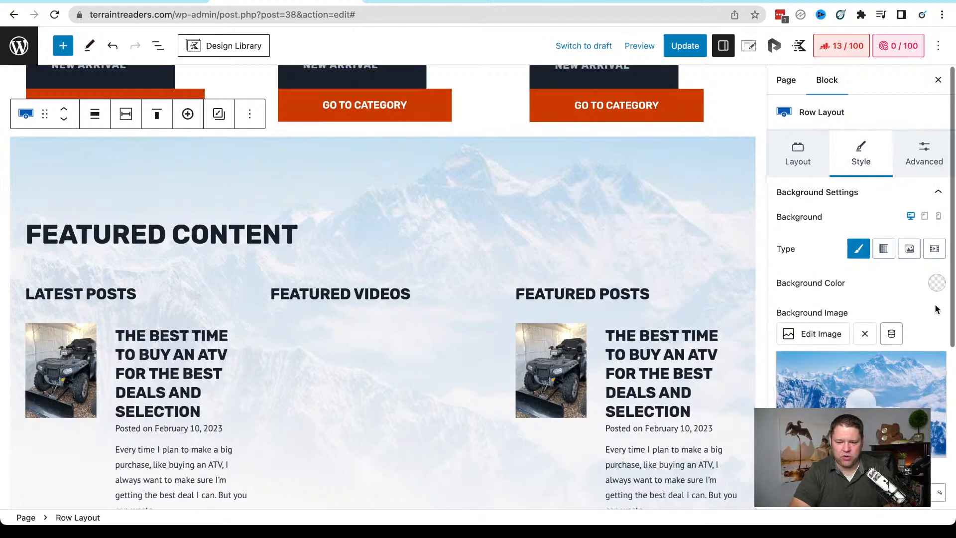
{"action": "scroll", "coordinate": [935, 309], "scroll_direction": "down", "scroll_amount": 5}
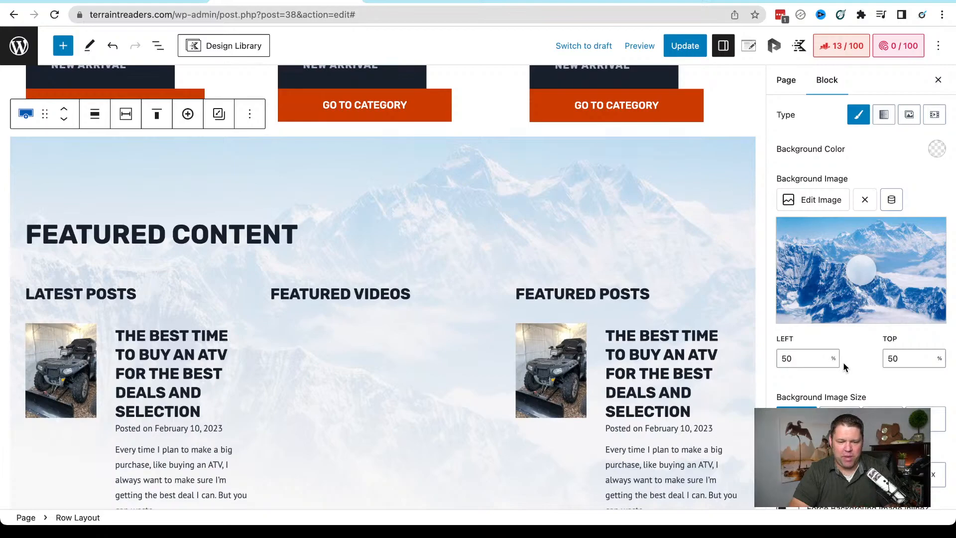
{"action": "scroll", "coordinate": [845, 366], "scroll_direction": "down", "scroll_amount": 1}
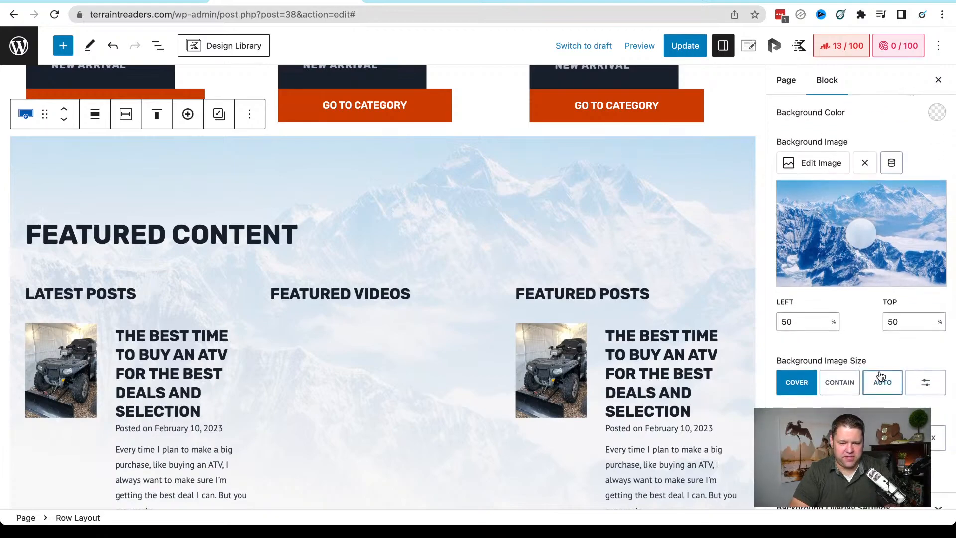
{"action": "scroll", "coordinate": [880, 375], "scroll_direction": "down", "scroll_amount": 2}
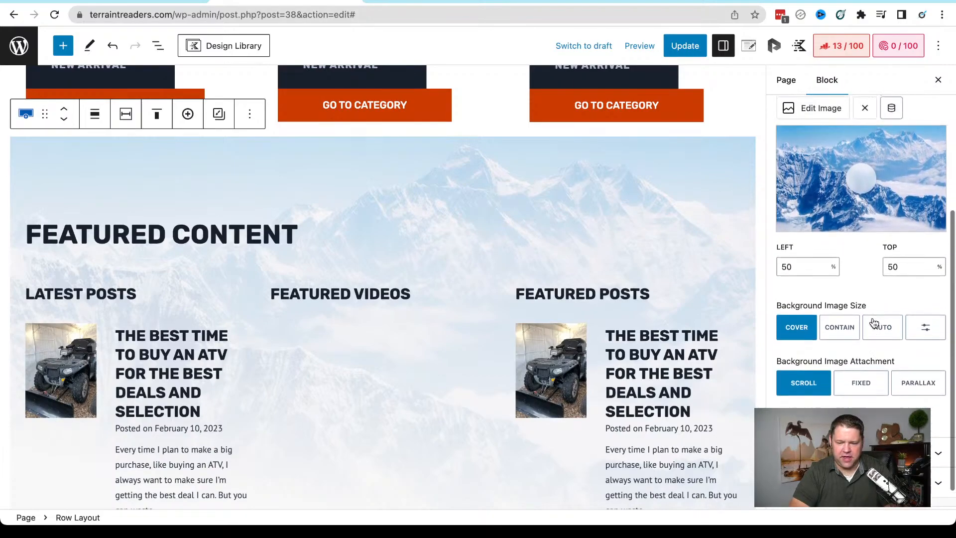
{"action": "scroll", "coordinate": [866, 313], "scroll_direction": "up", "scroll_amount": 6}
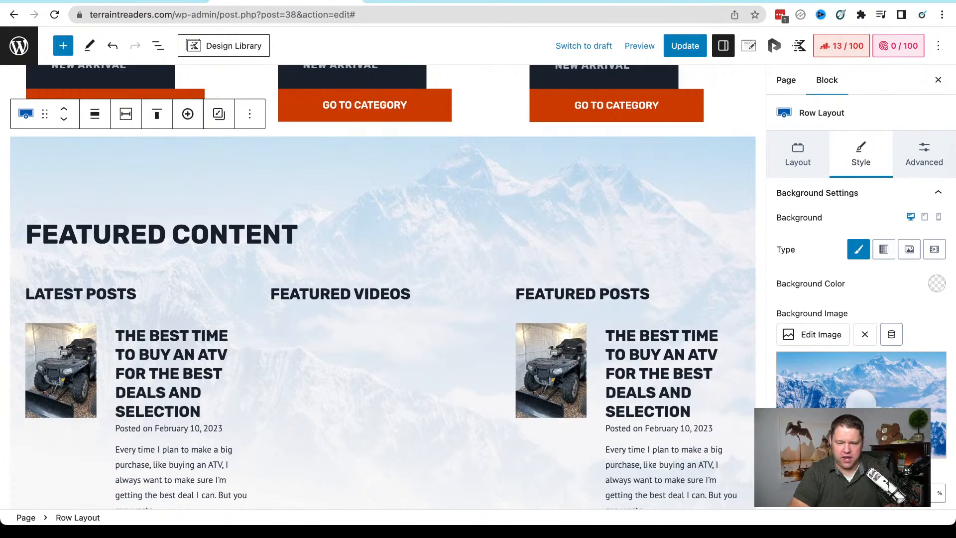
Try shifting the focal point of the Featured Content background image to its left edge and back to the centre
{"action": "left_click_drag", "start_coordinate": [865, 406], "coordinate": [778, 397]}
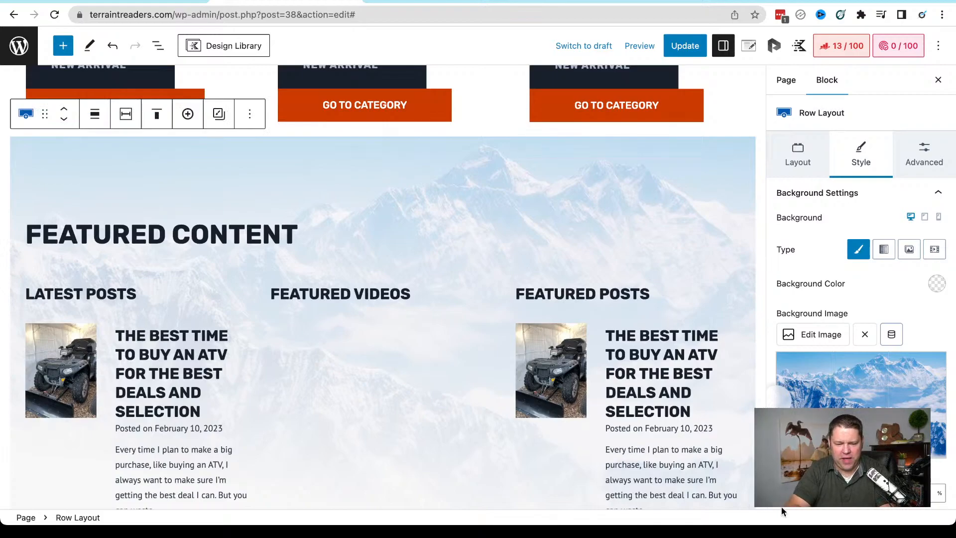
{"action": "left_click_drag", "start_coordinate": [777, 396], "coordinate": [862, 398]}
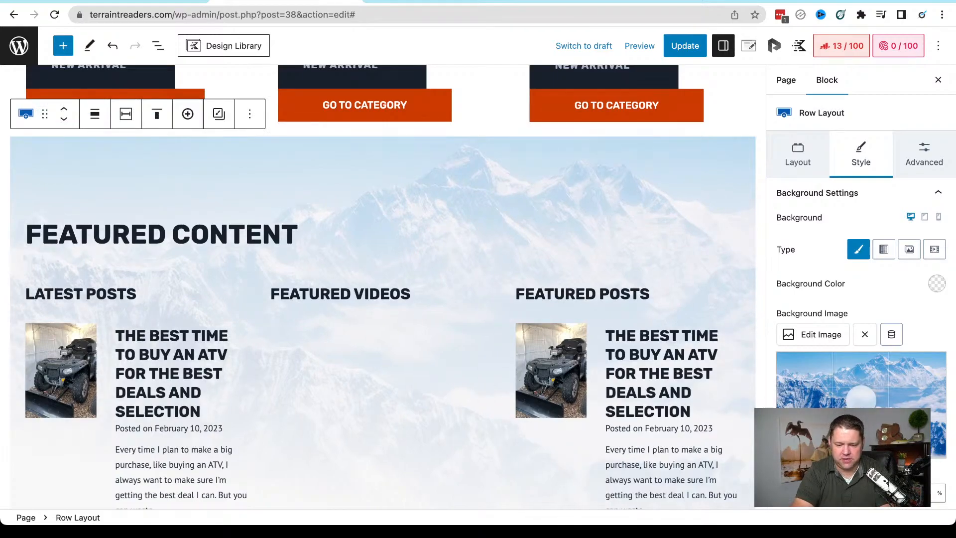
{"action": "left_click", "coordinate": [912, 493]}
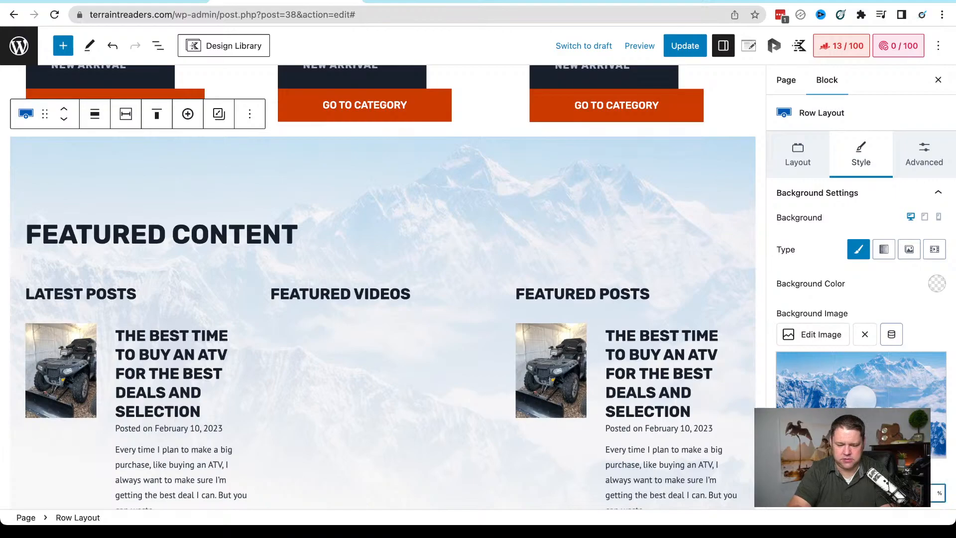
{"action": "scroll", "coordinate": [917, 306], "scroll_direction": "down", "scroll_amount": 3}
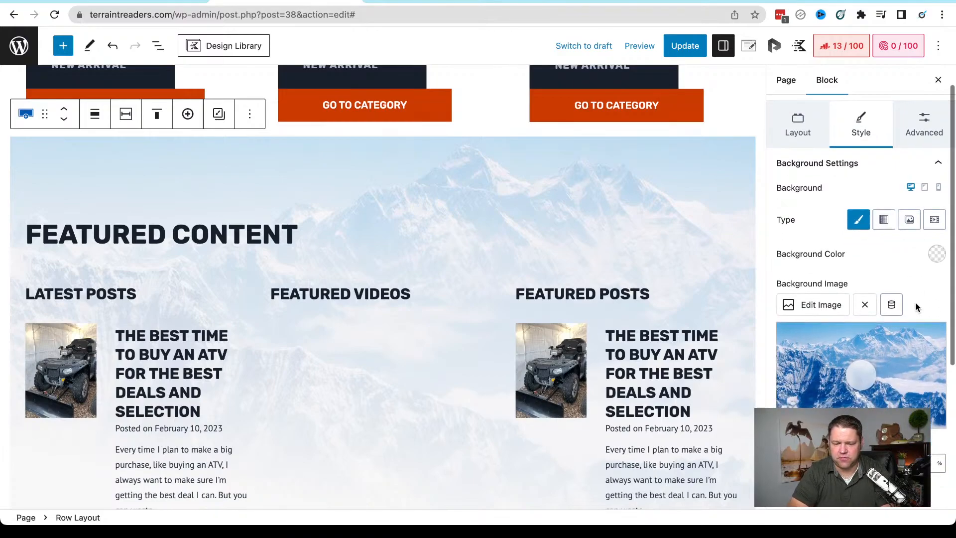
Examine the Featured Content row's background overlay settings, including the overlay type and both gradient colour stops
{"action": "scroll", "coordinate": [917, 307], "scroll_direction": "down", "scroll_amount": 5}
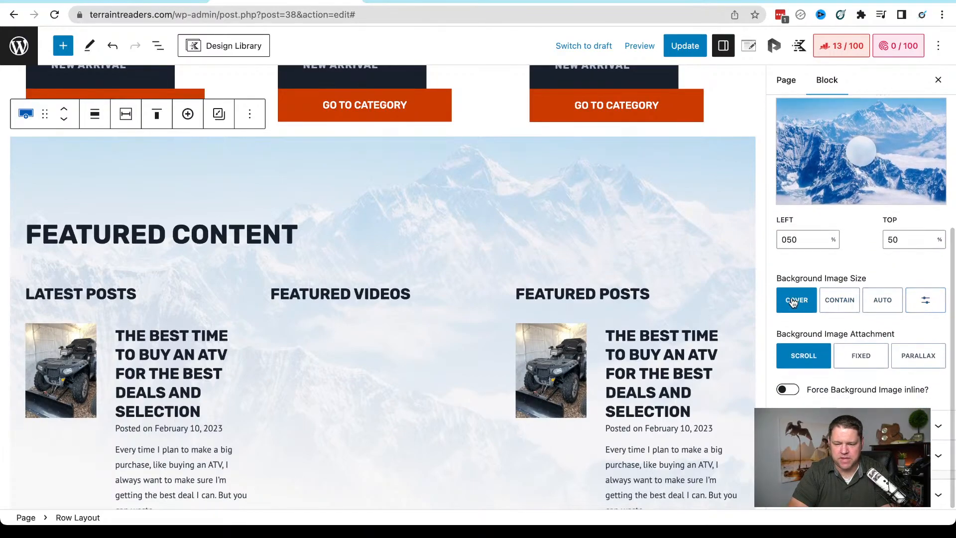
{"action": "left_click", "coordinate": [938, 425]}
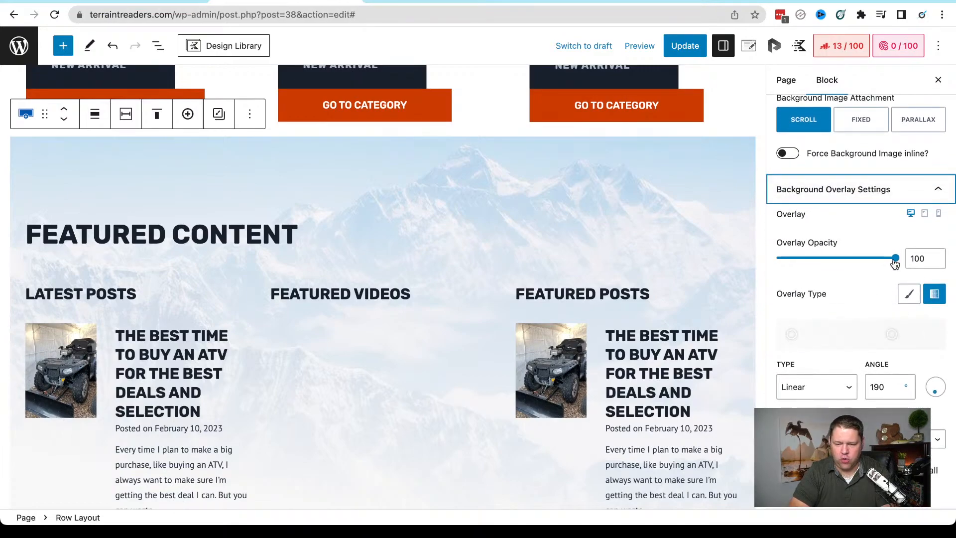
{"action": "scroll", "coordinate": [875, 300], "scroll_direction": "down", "scroll_amount": 1}
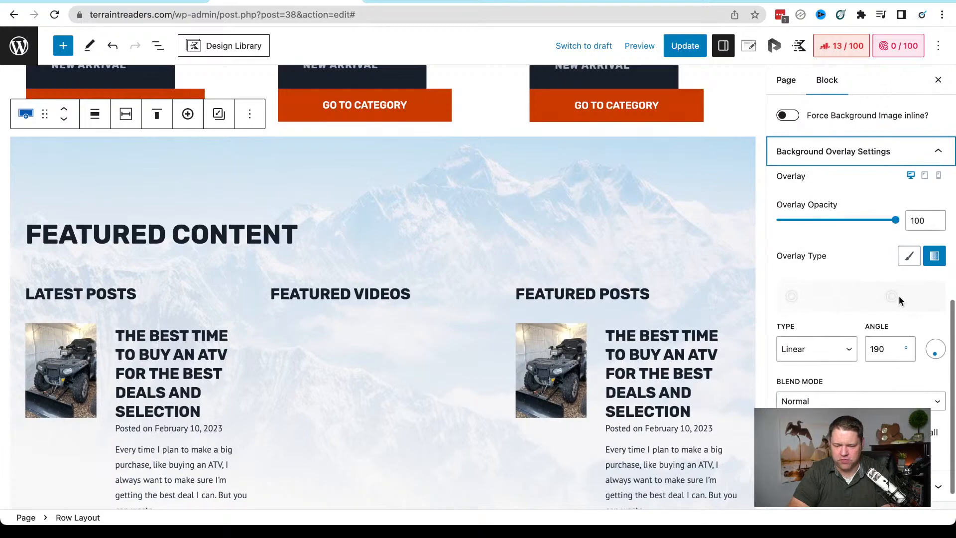
{"action": "left_click", "coordinate": [934, 255]}
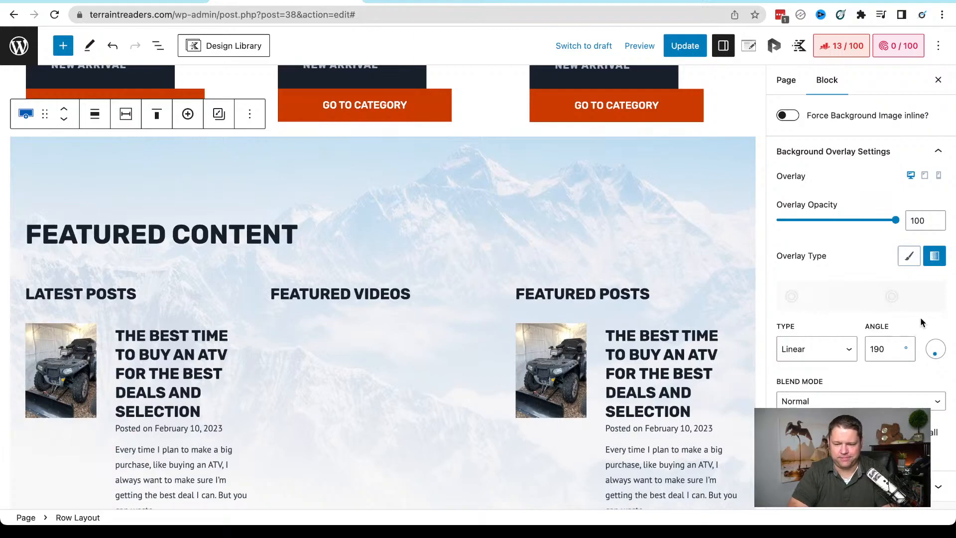
{"action": "left_click", "coordinate": [892, 298]}
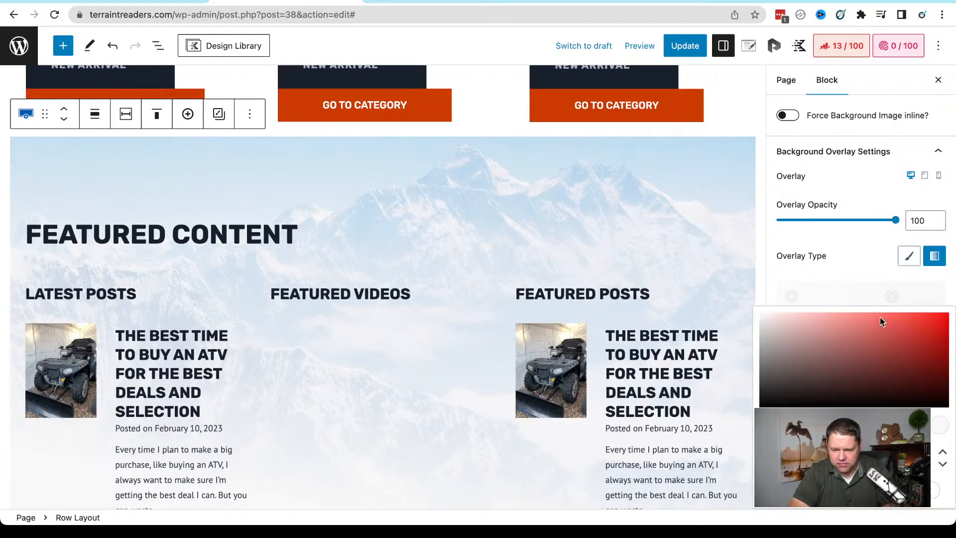
{"action": "left_click", "coordinate": [825, 282]}
{"action": "left_click", "coordinate": [793, 298]}
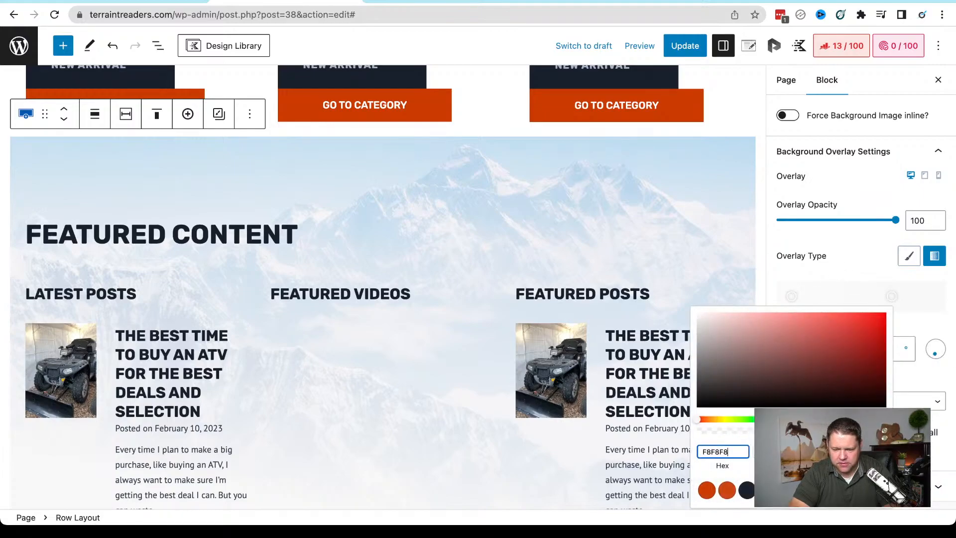
{"action": "left_click", "coordinate": [761, 229]}
Review the page around the Featured Content section, from the hero through the category cards to the Our Best-Seller section
{"action": "scroll", "coordinate": [756, 328], "scroll_direction": "down", "scroll_amount": 5}
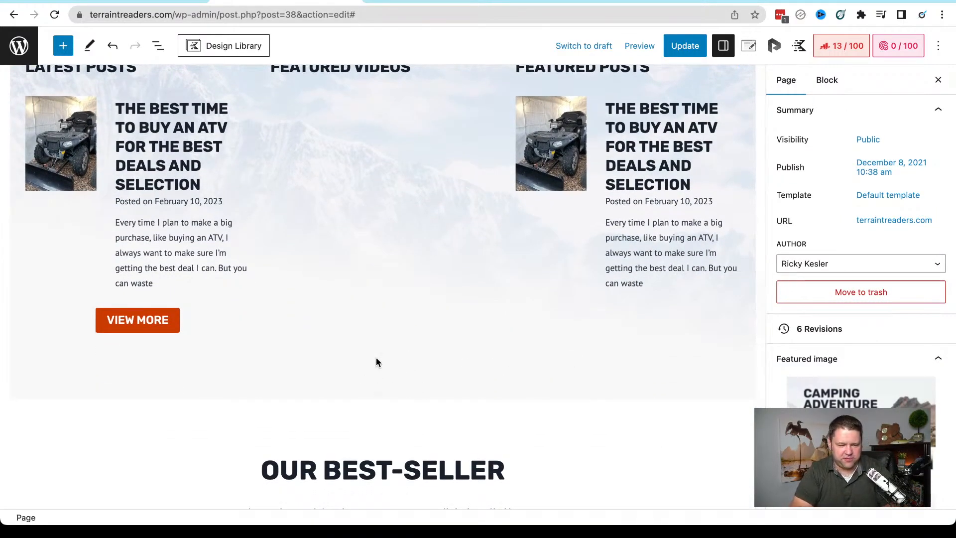
{"action": "scroll", "coordinate": [413, 373], "scroll_direction": "up", "scroll_amount": 5}
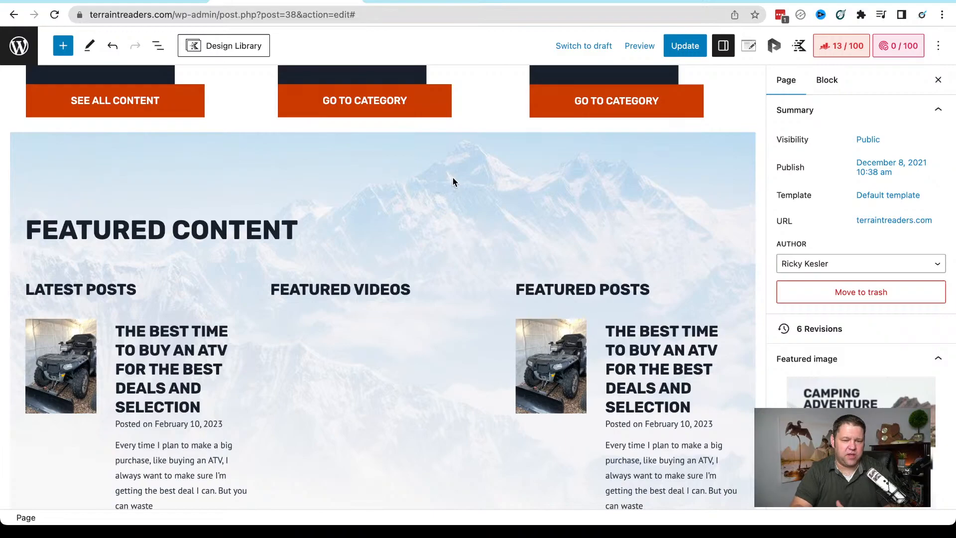
{"action": "scroll", "coordinate": [453, 178], "scroll_direction": "down", "scroll_amount": 1}
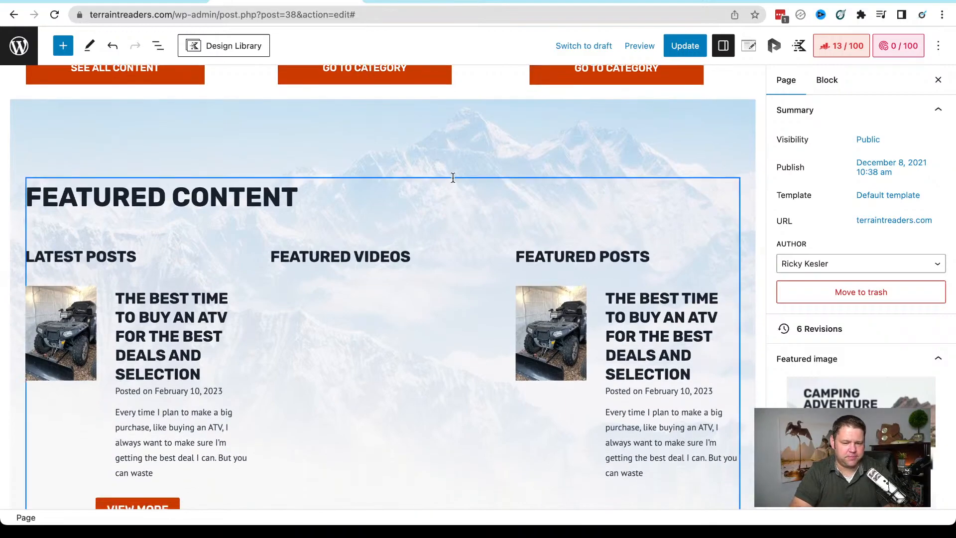
{"action": "scroll", "coordinate": [453, 178], "scroll_direction": "down", "scroll_amount": 5}
{"action": "scroll", "coordinate": [453, 178], "scroll_direction": "up", "scroll_amount": 8}
{"action": "scroll", "coordinate": [452, 178], "scroll_direction": "down", "scroll_amount": 3}
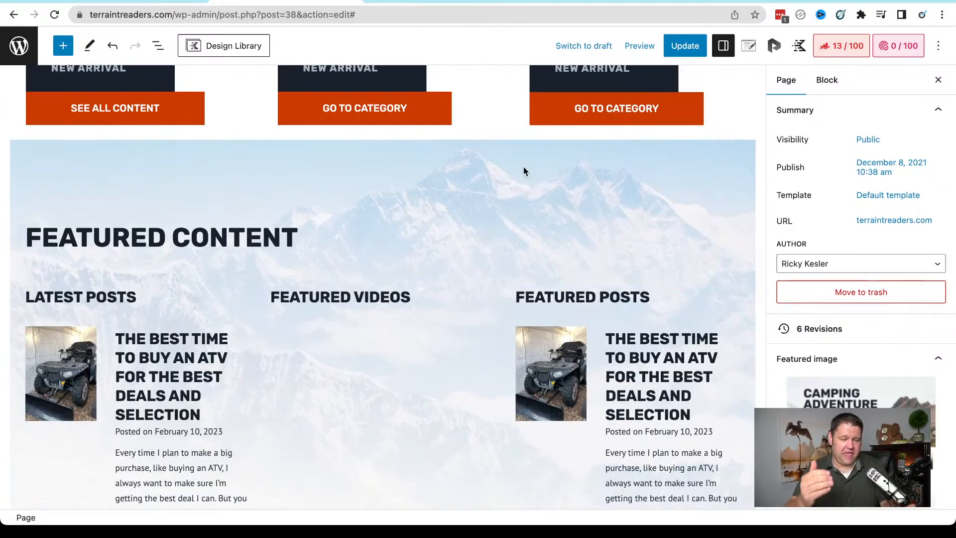
{"action": "scroll", "coordinate": [523, 168], "scroll_direction": "up", "scroll_amount": 10}
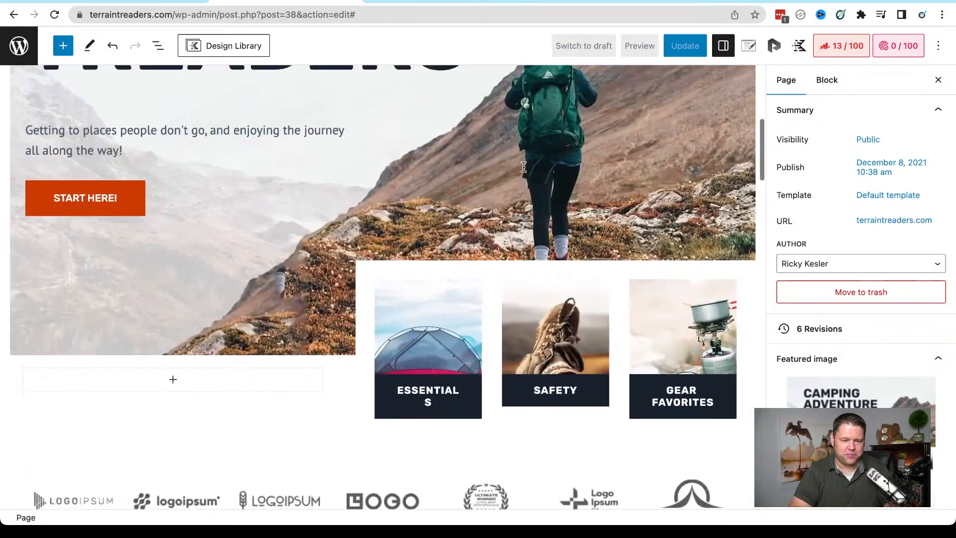
{"action": "scroll", "coordinate": [524, 167], "scroll_direction": "down", "scroll_amount": 6}
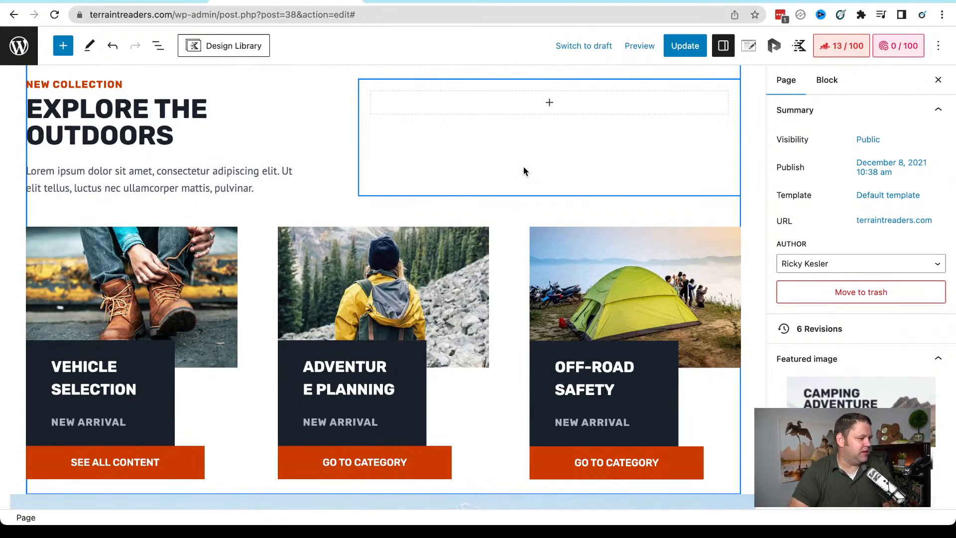
{"action": "scroll", "coordinate": [456, 227], "scroll_direction": "down", "scroll_amount": 10}
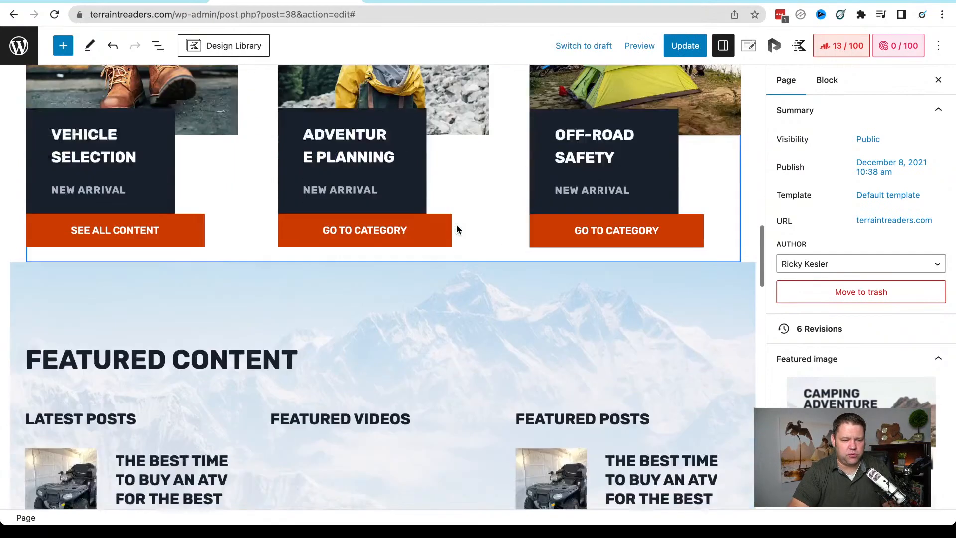
{"action": "scroll", "coordinate": [456, 230], "scroll_direction": "down", "scroll_amount": 3}
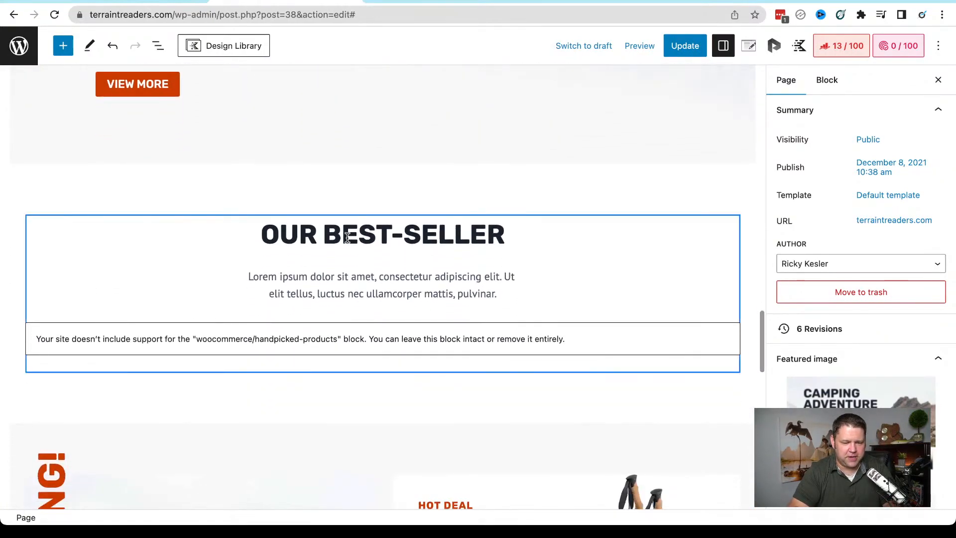
{"action": "left_click", "coordinate": [195, 234]}
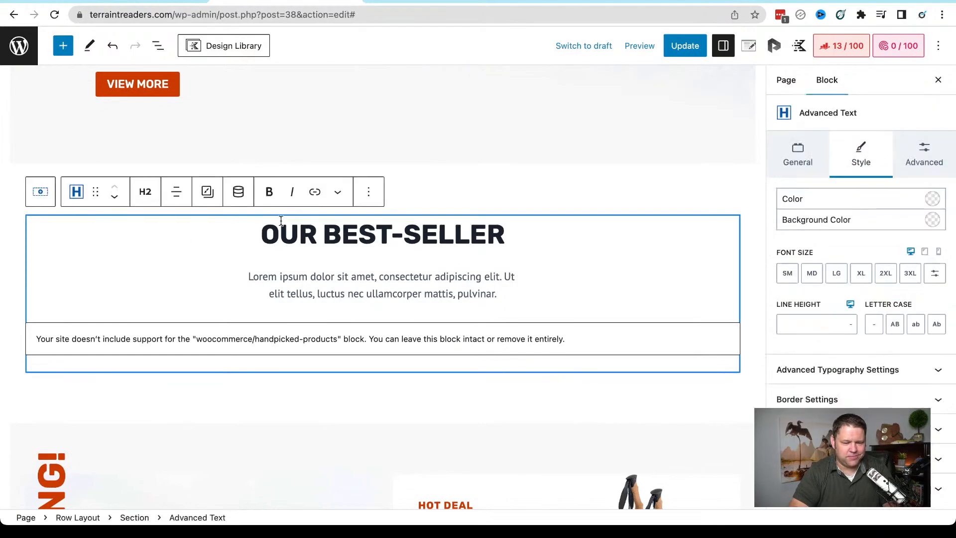
{"action": "left_click", "coordinate": [370, 193]}
{"action": "left_click", "coordinate": [223, 244]}
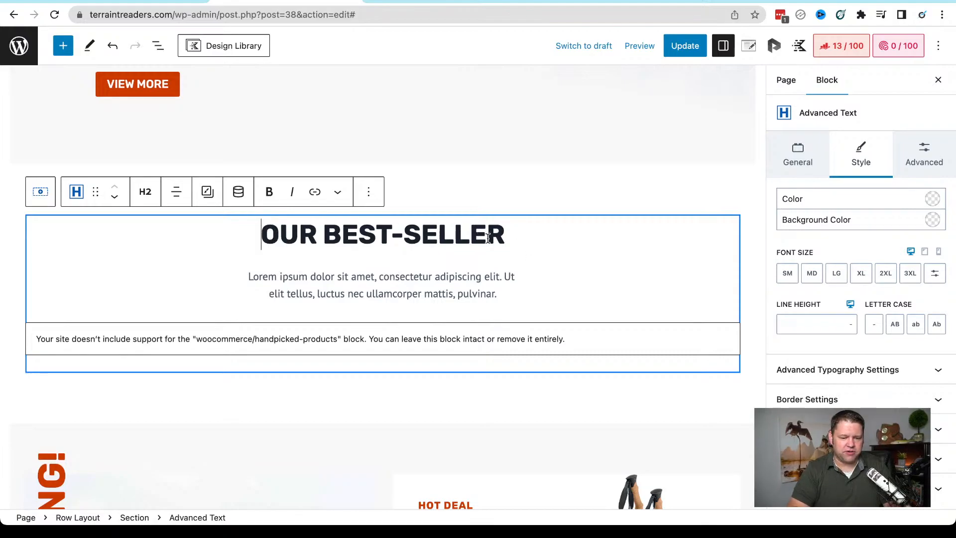
Remove the row containing the Free Shipping snowboarder image and the REI Trail 40 Pack hot deal
{"action": "scroll", "coordinate": [401, 299], "scroll_direction": "down", "scroll_amount": 5}
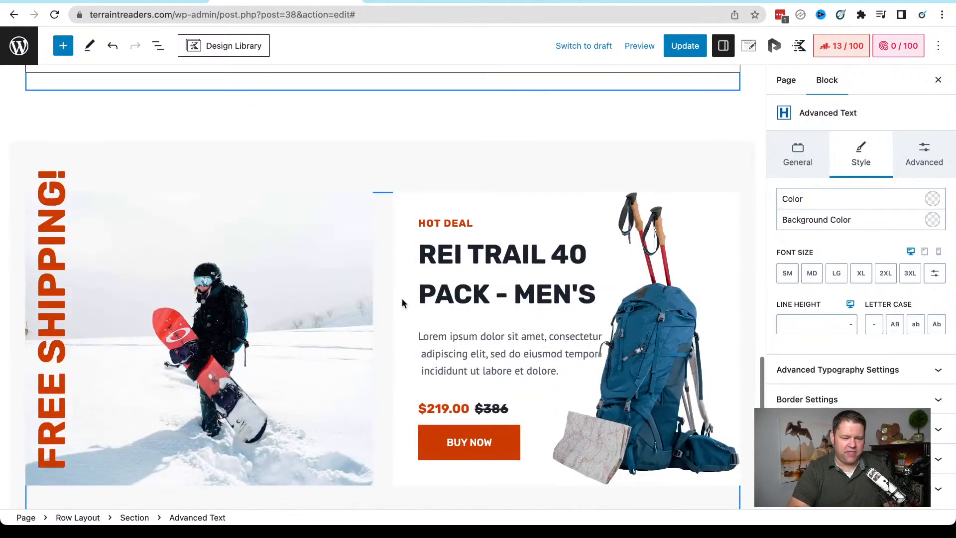
{"action": "left_click", "coordinate": [338, 158]}
{"action": "left_click", "coordinate": [250, 119]}
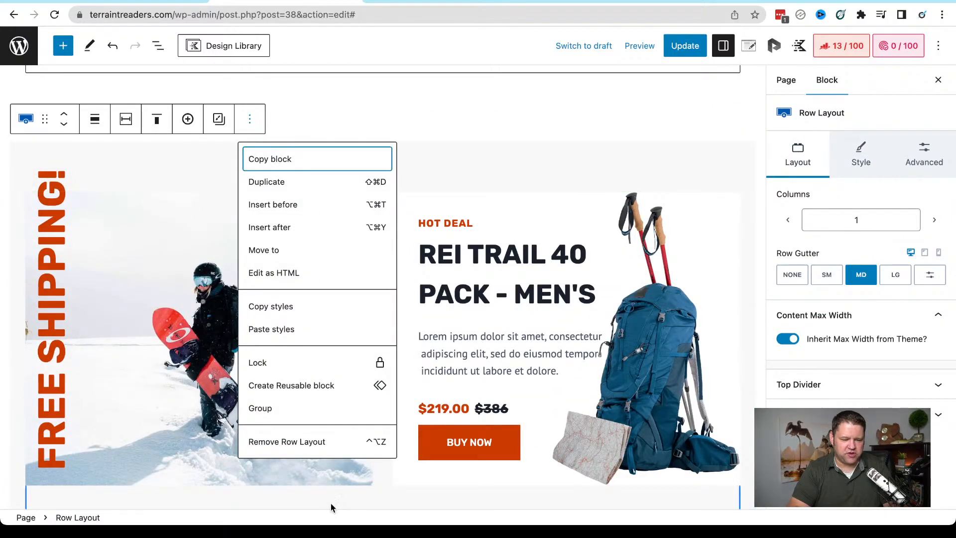
{"action": "left_click", "coordinate": [304, 442]}
Review the heading and subheading text in the members banner above the Subscribe Now and Shop Now buttons
{"action": "scroll", "coordinate": [373, 355], "scroll_direction": "down", "scroll_amount": 4}
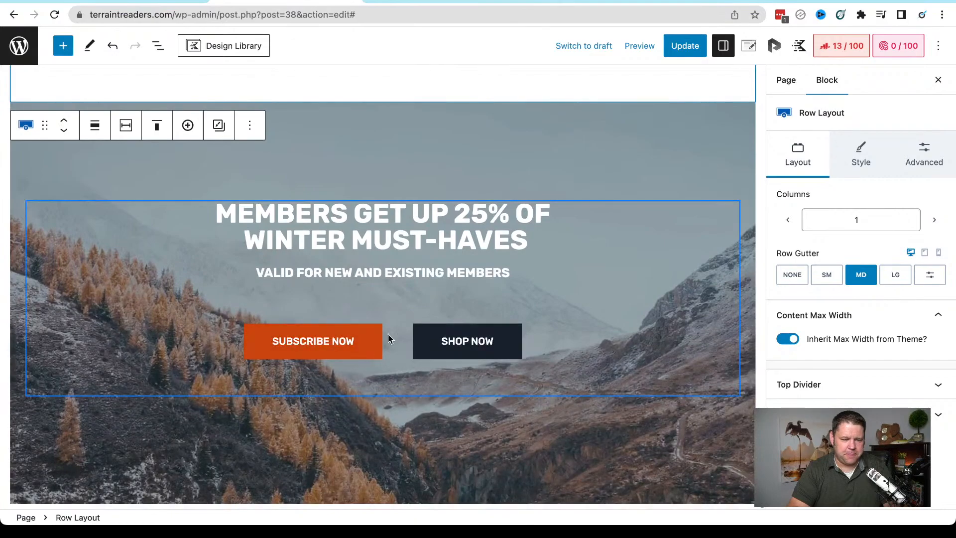
{"action": "left_click", "coordinate": [338, 266]}
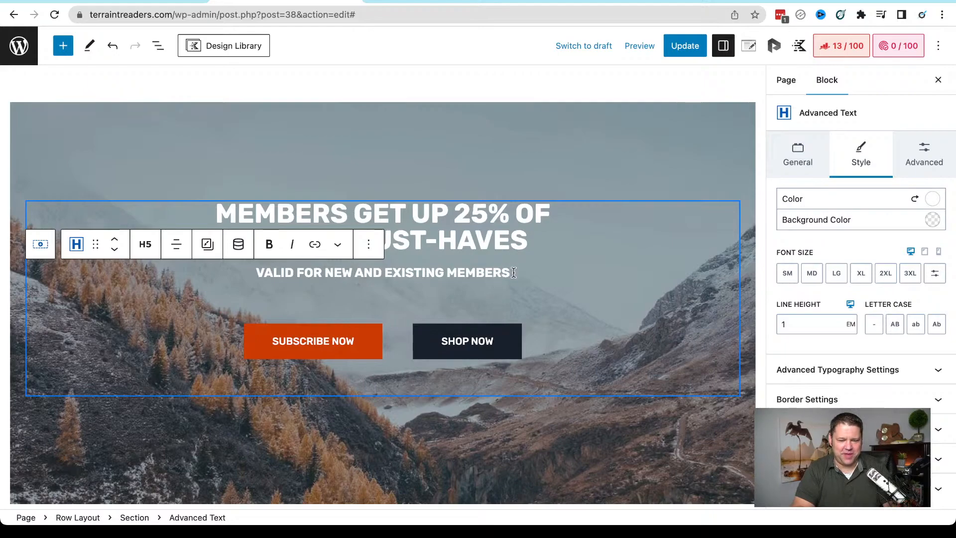
{"action": "left_click_drag", "start_coordinate": [513, 272], "coordinate": [415, 215]}
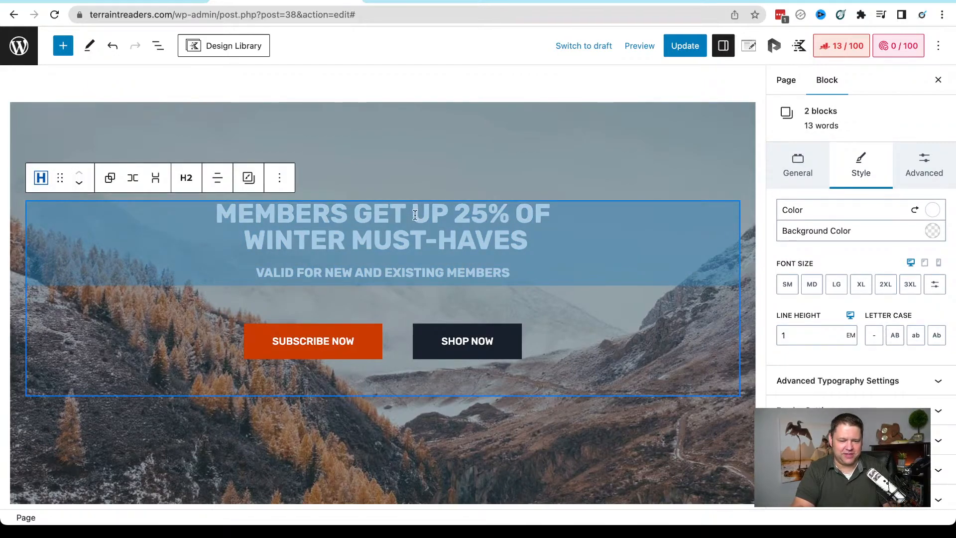
{"action": "left_click", "coordinate": [347, 257]}
{"action": "left_click", "coordinate": [374, 274]}
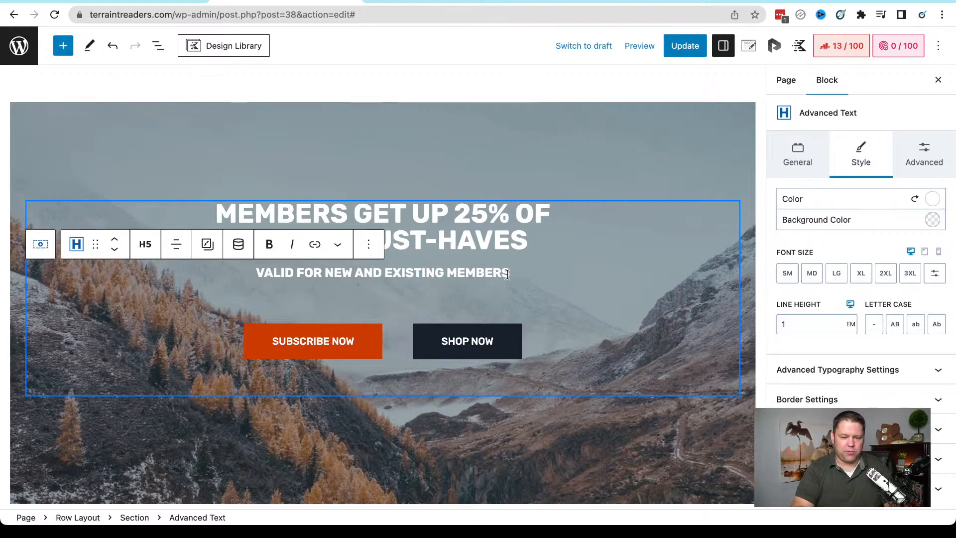
{"action": "left_click_drag", "start_coordinate": [508, 272], "coordinate": [258, 269]}
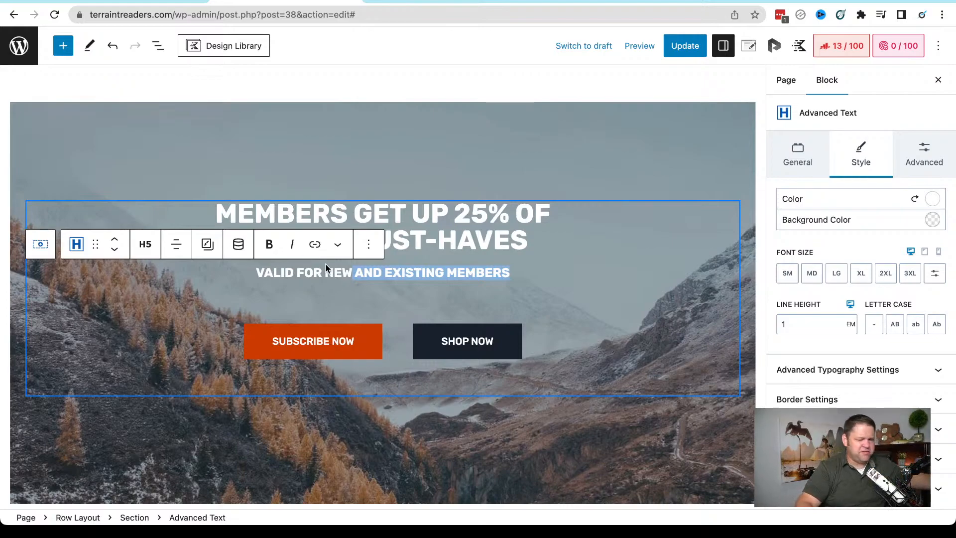
{"action": "left_click", "coordinate": [514, 270]}
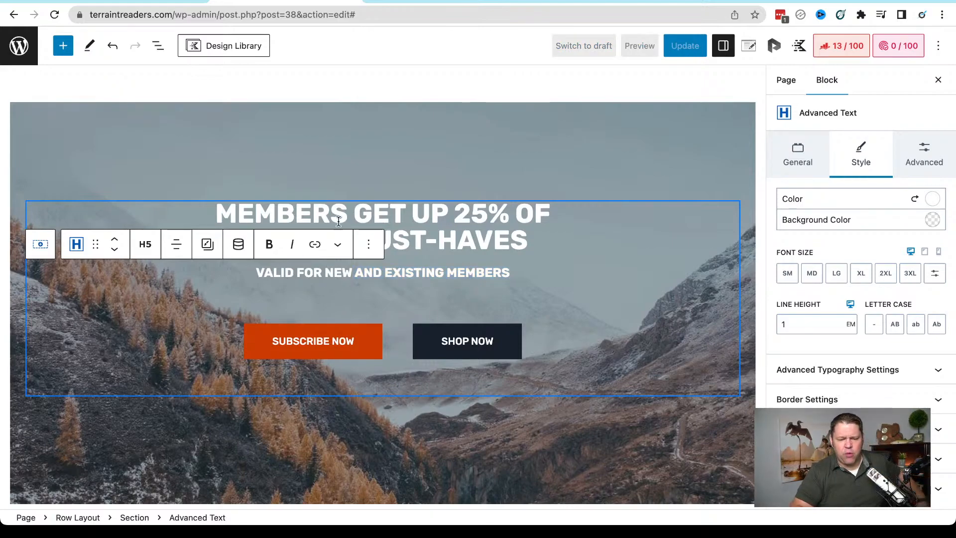
{"action": "left_click", "coordinate": [404, 223]}
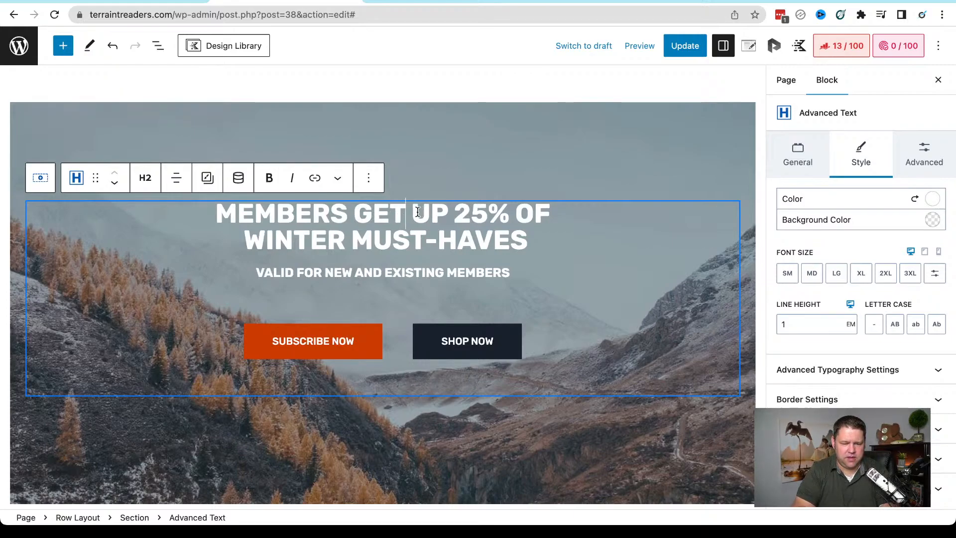
{"action": "left_click_drag", "start_coordinate": [412, 216], "coordinate": [525, 239]}
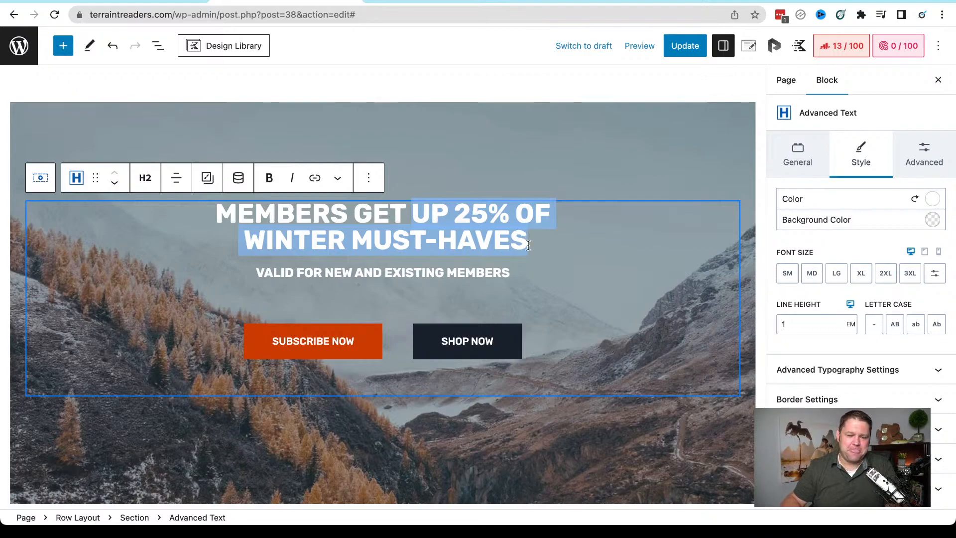
{"action": "left_click", "coordinate": [417, 224]}
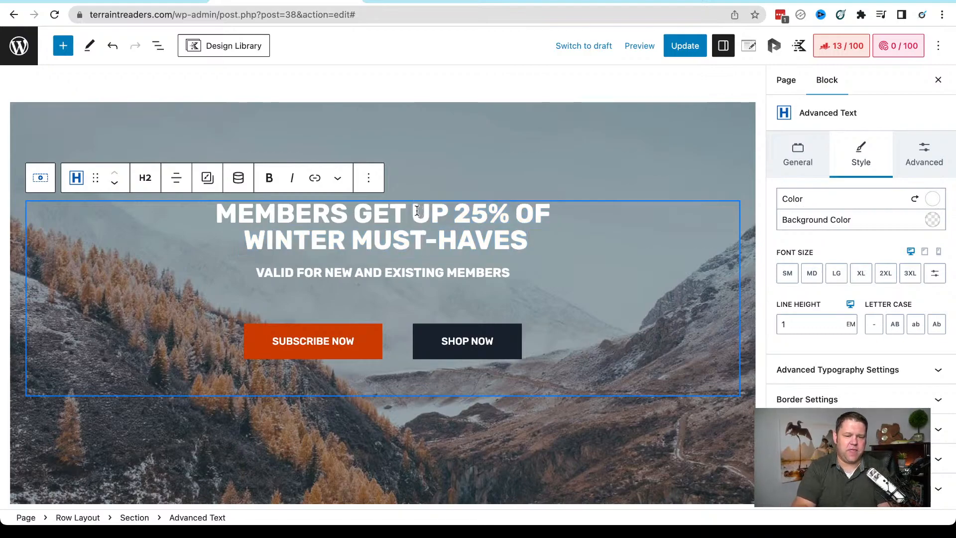
{"action": "left_click_drag", "start_coordinate": [414, 213], "coordinate": [526, 235]}
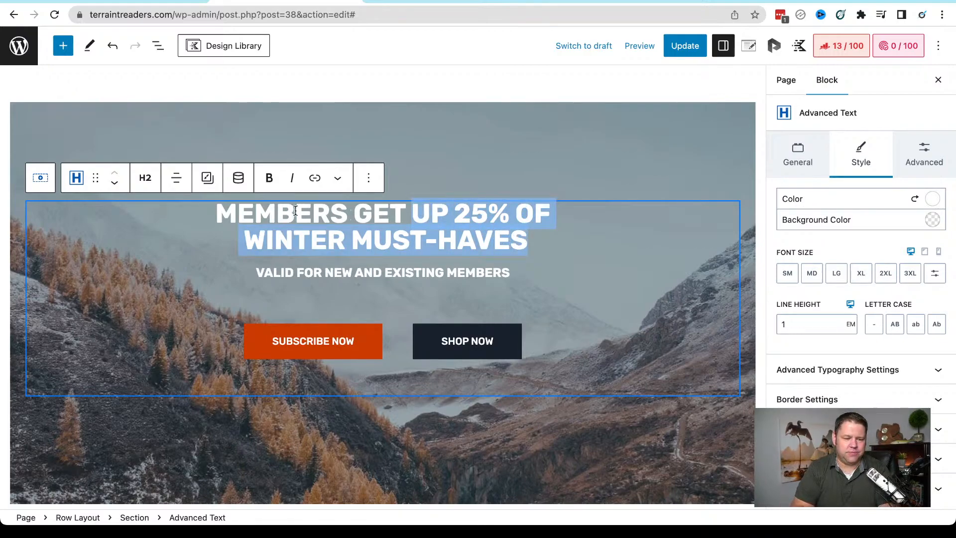
{"action": "left_click_drag", "start_coordinate": [216, 215], "coordinate": [347, 217]}
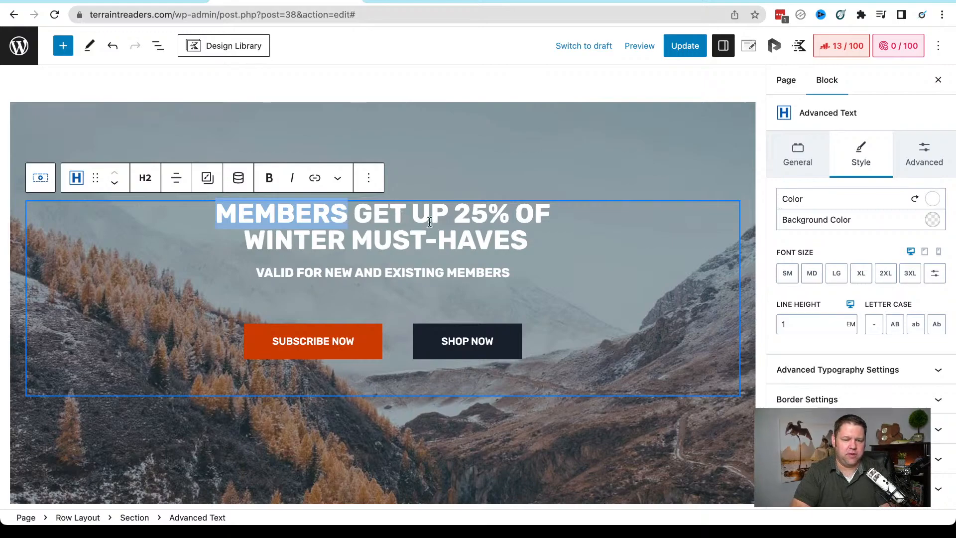
{"action": "left_click_drag", "start_coordinate": [412, 217], "coordinate": [528, 230]}
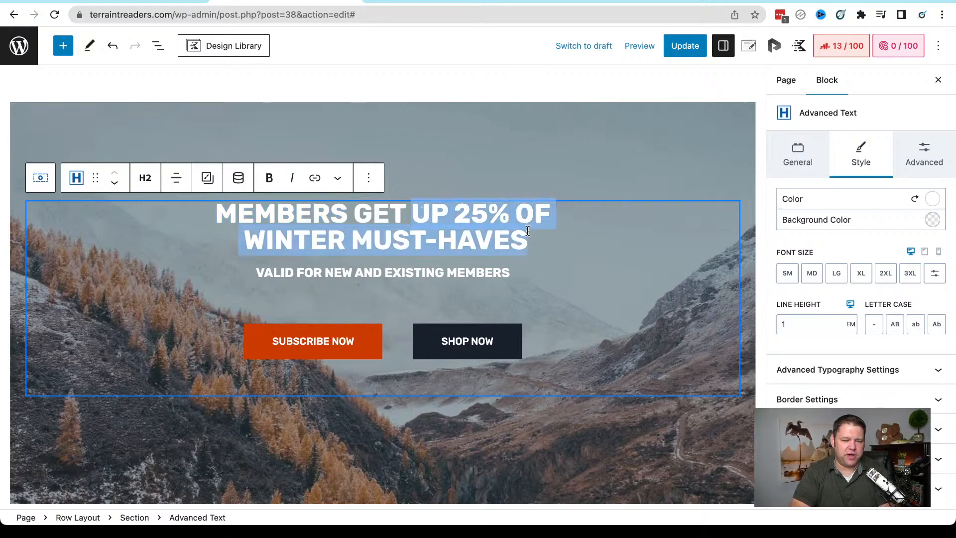
Reword the banner heading to "MEMBERS GET EXCLUSIVE CONTENT EVERY MONTH!", with a line break before "CONTENT"
{"action": "left_click", "coordinate": [426, 216]}
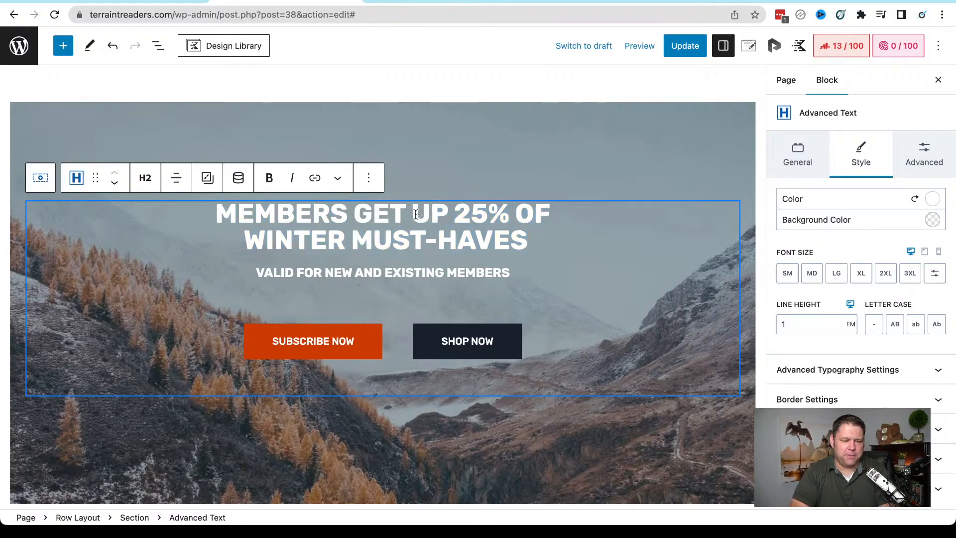
{"action": "left_click_drag", "start_coordinate": [413, 216], "coordinate": [539, 236]}
{"action": "type", "text": "EX"}
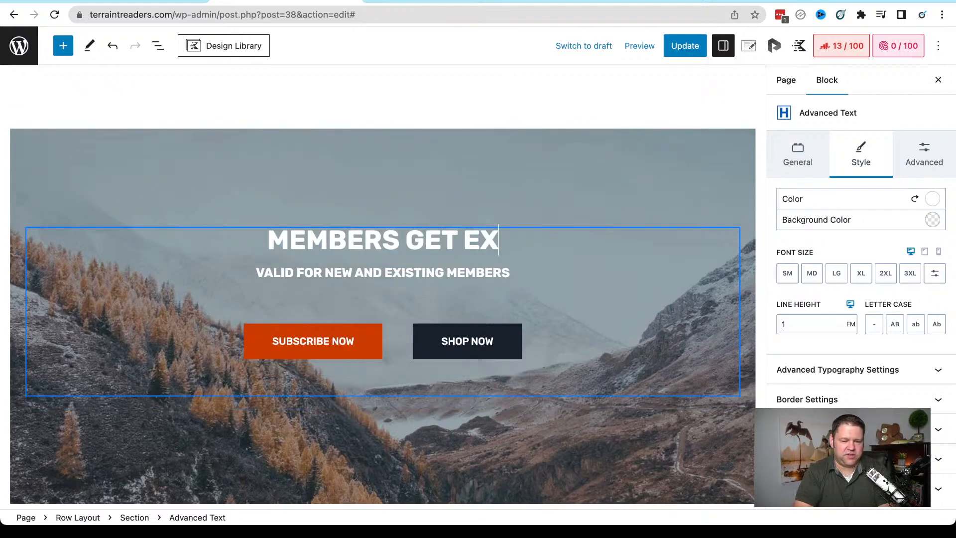
{"action": "type", "text": "CLUSIVE"}
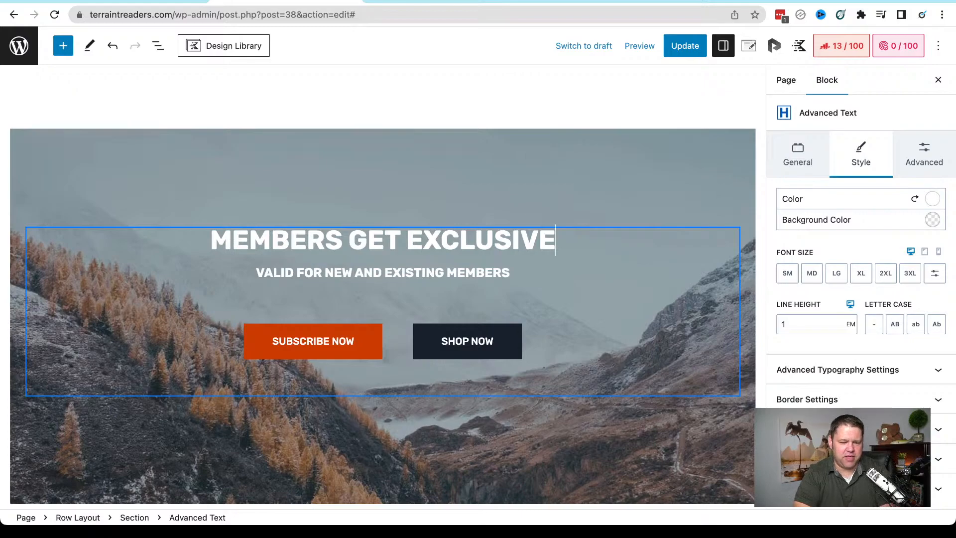
{"action": "type", "text": " CONTENT"}
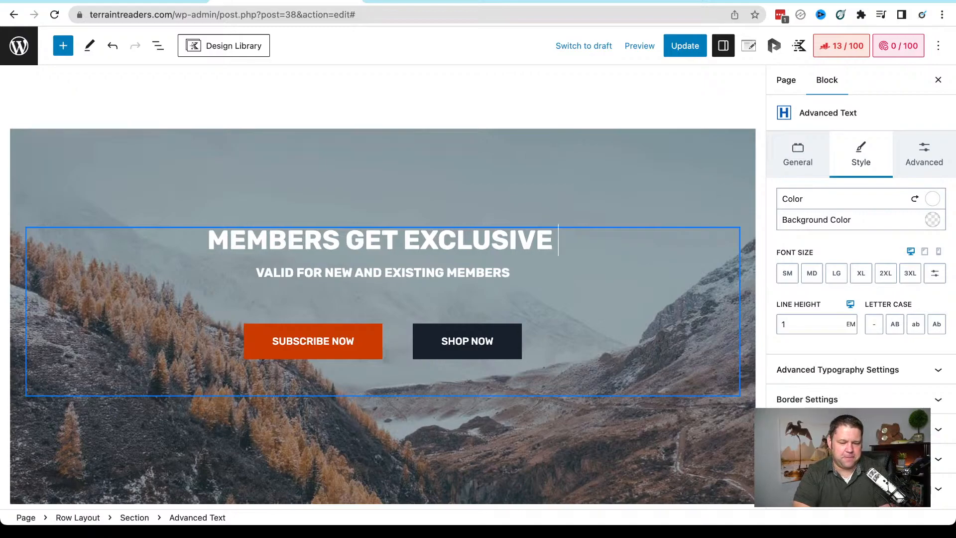
{"action": "type", "text": " EVERY MONTH"}
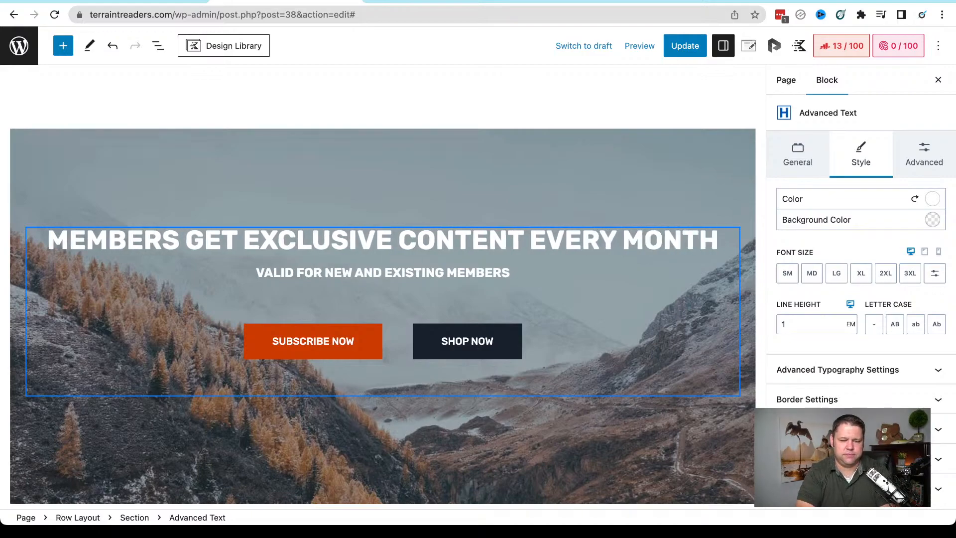
{"action": "type", "text": "!"}
{"action": "left_click", "coordinate": [393, 231]}
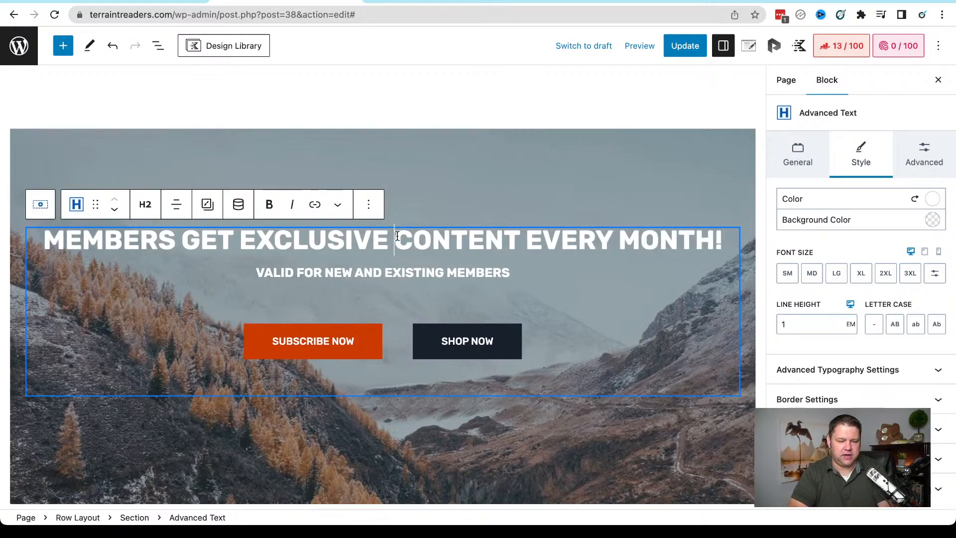
{"action": "key", "text": "shift+Return"}
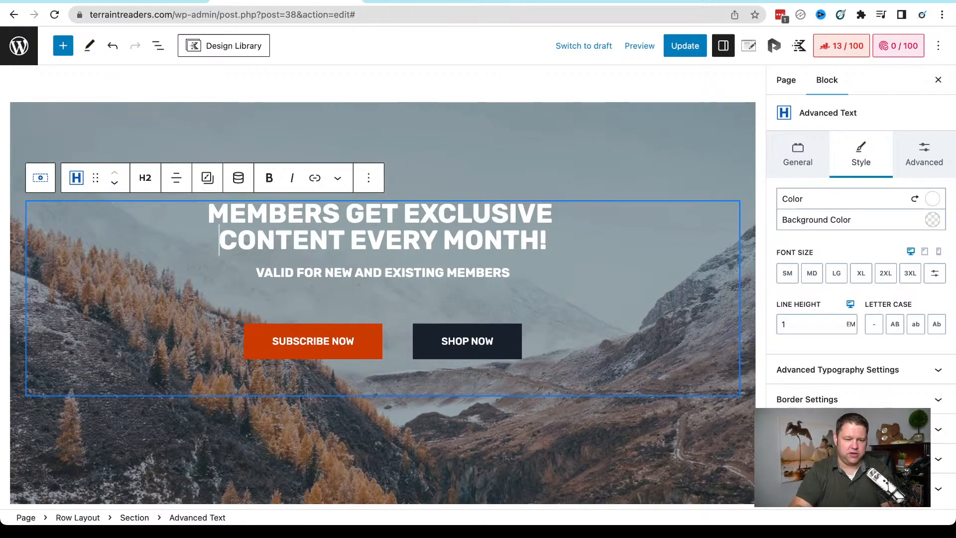
Replace the members banner's subheading with "SIGN-UP IS 100% FREE"
{"action": "left_click", "coordinate": [301, 272]}
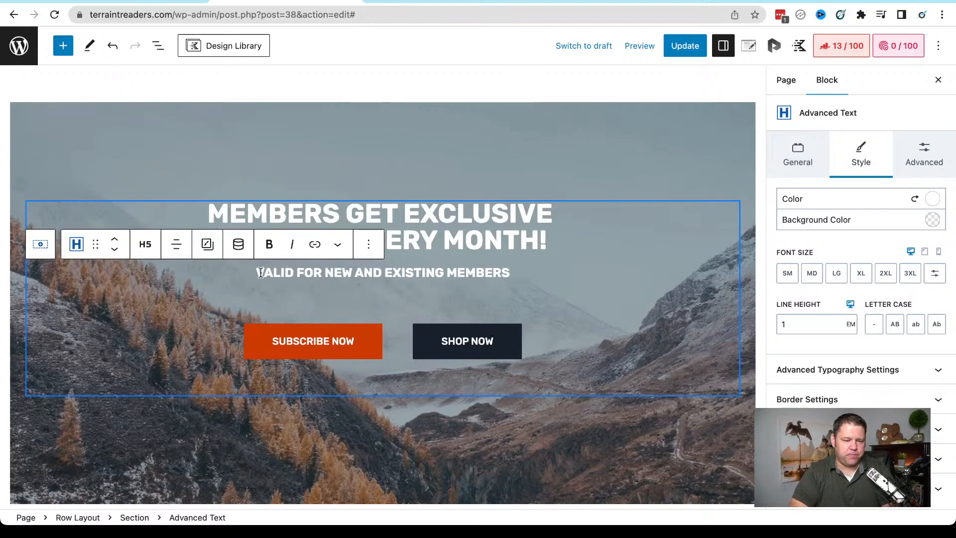
{"action": "mouse_move", "coordinate": [258, 272]}
{"action": "left_mouse_down"}
{"action": "mouse_move", "coordinate": [516, 282]}
{"action": "mouse_move", "coordinate": [259, 267]}
{"action": "left_mouse_up"}
{"action": "type", "text": "SIN"}
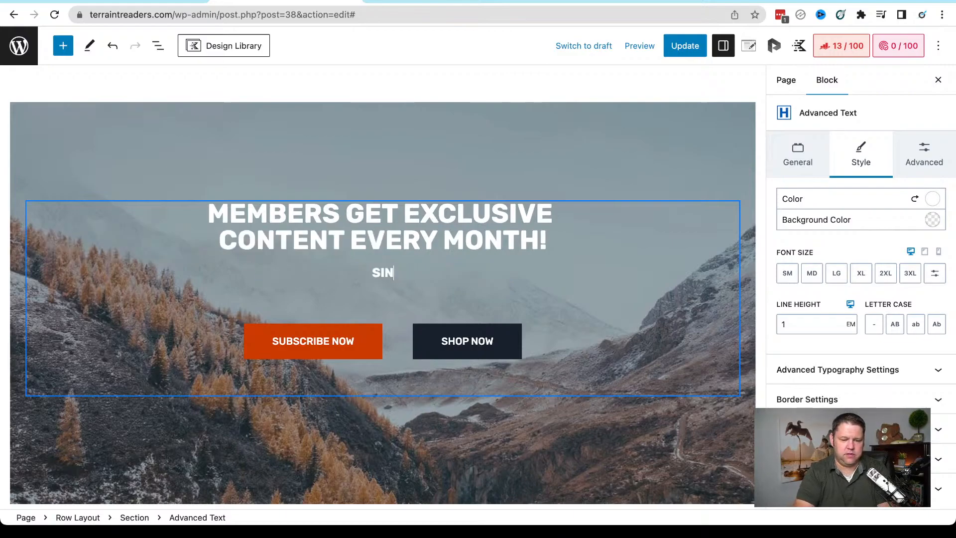
{"action": "key", "text": "BackSpace"}
{"action": "type", "text": "GN"}
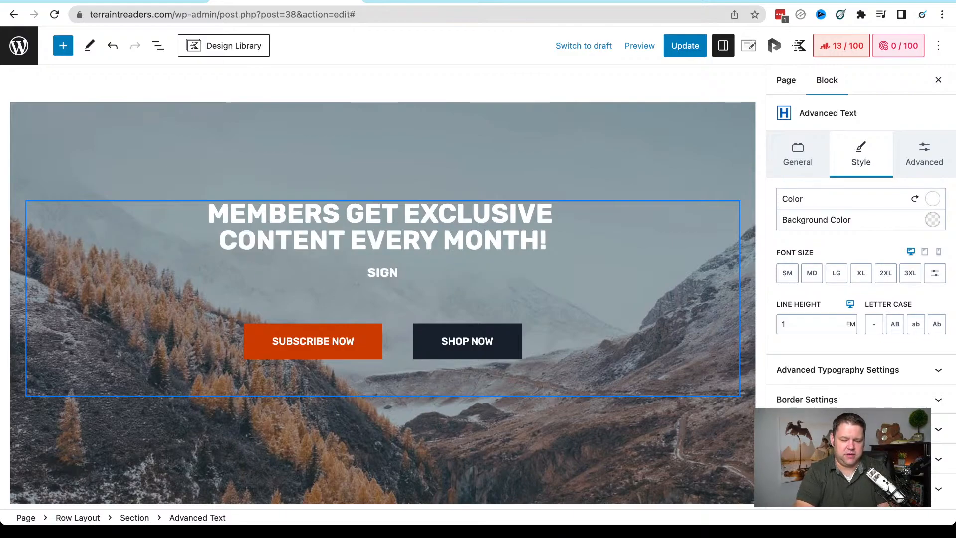
{"action": "type", "text": "-UP IS"}
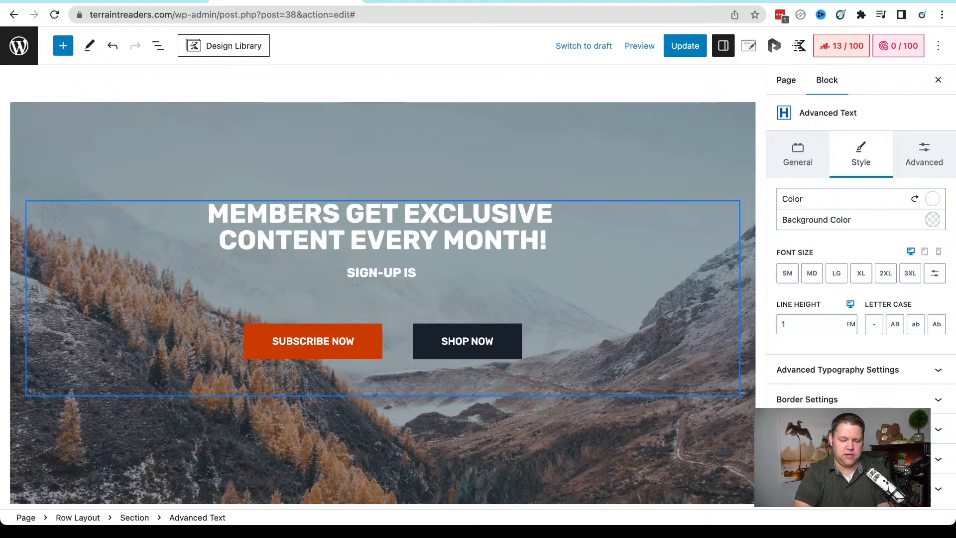
{"action": "type", "text": " 100% FREE"}
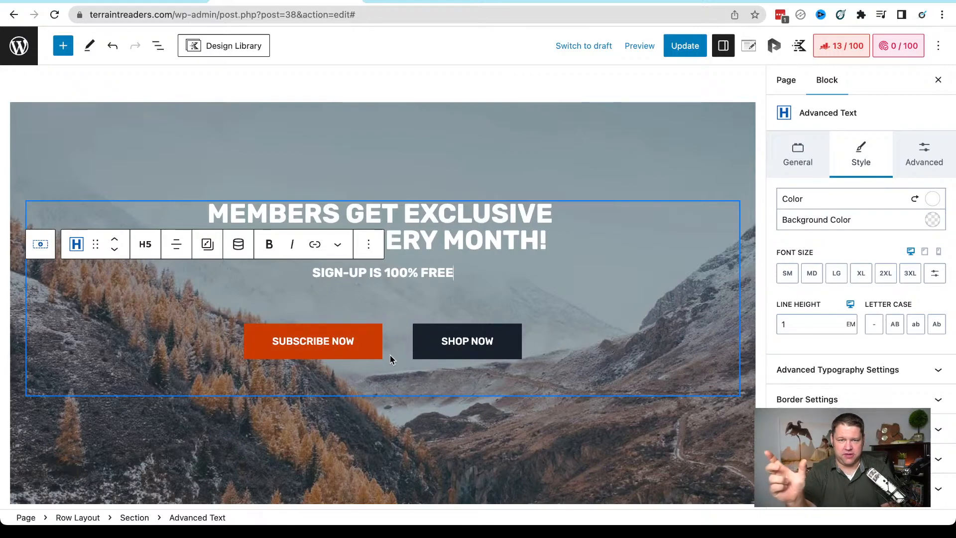
{"action": "left_click", "coordinate": [365, 289]}
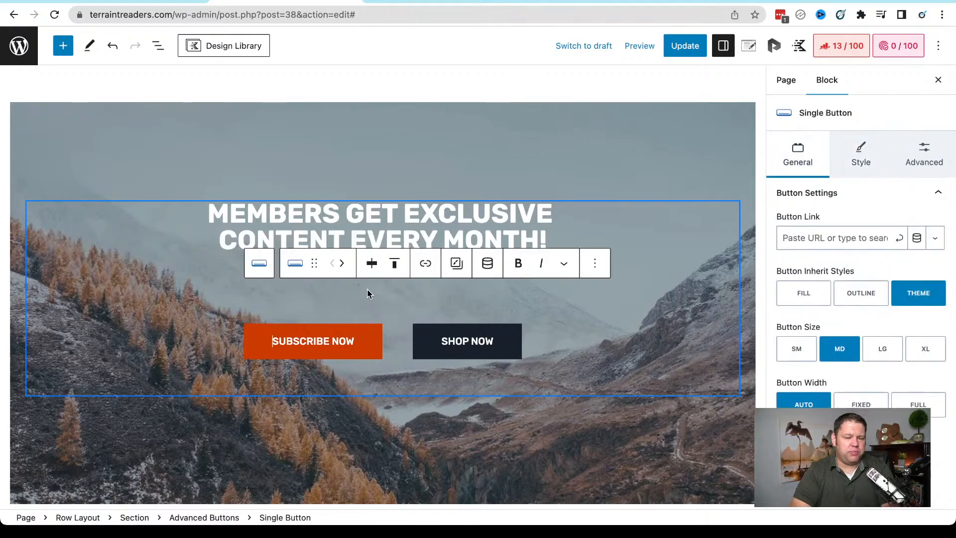
{"action": "left_click", "coordinate": [432, 289]}
{"action": "left_click", "coordinate": [376, 273]}
{"action": "left_click", "coordinate": [453, 271]}
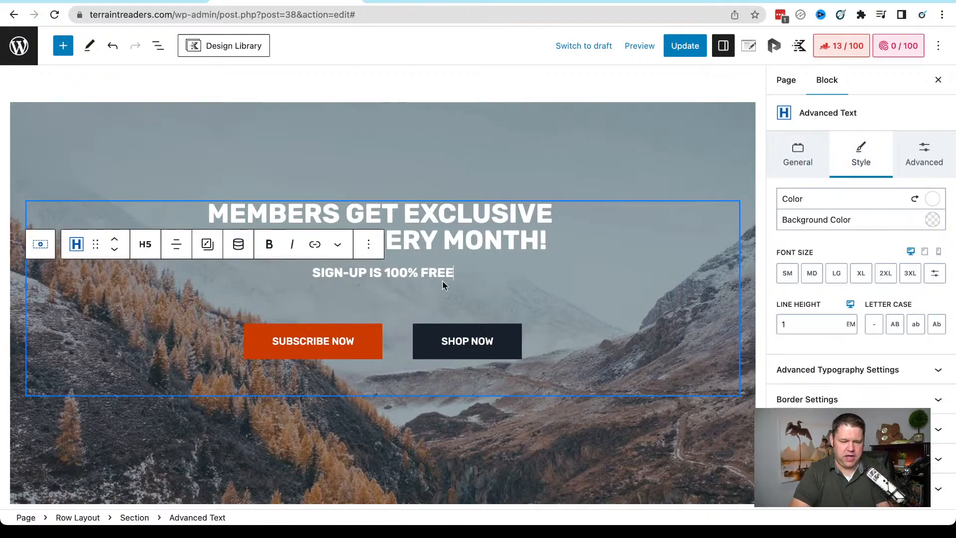
Relabel the banner's Shop Now button "LEARN MORE" and save the page changes
{"action": "left_click", "coordinate": [476, 345]}
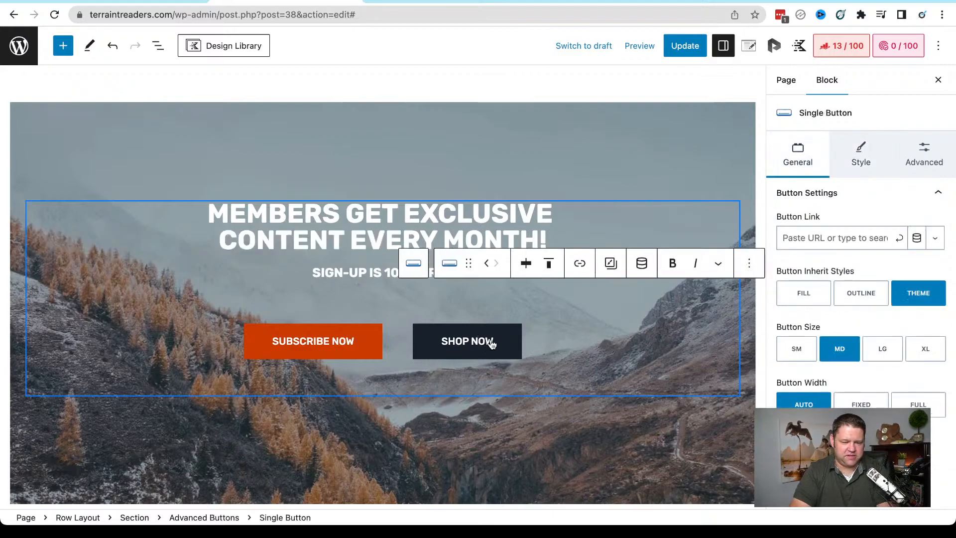
{"action": "left_click_drag", "start_coordinate": [493, 342], "coordinate": [440, 339]}
{"action": "type", "text": "LEARN MORE"}
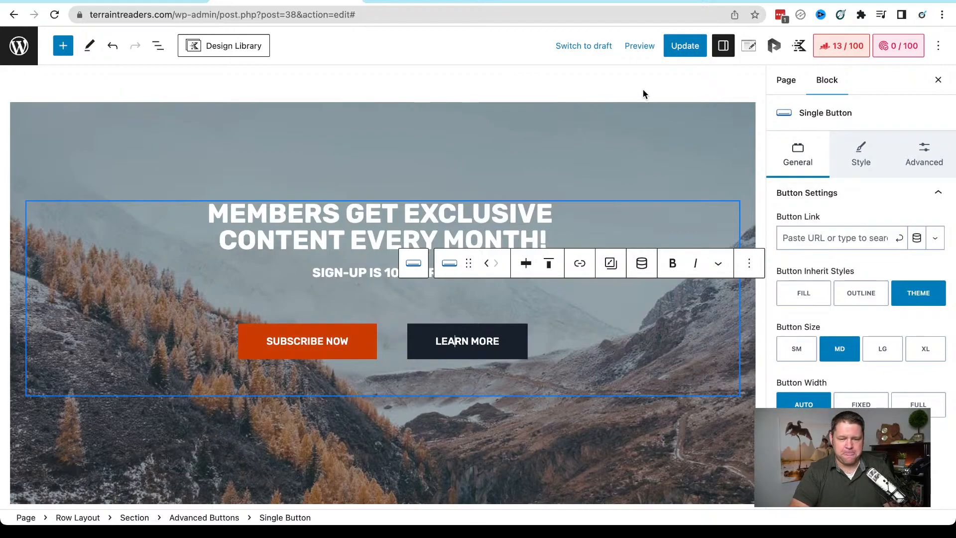
{"action": "left_click", "coordinate": [685, 45]}
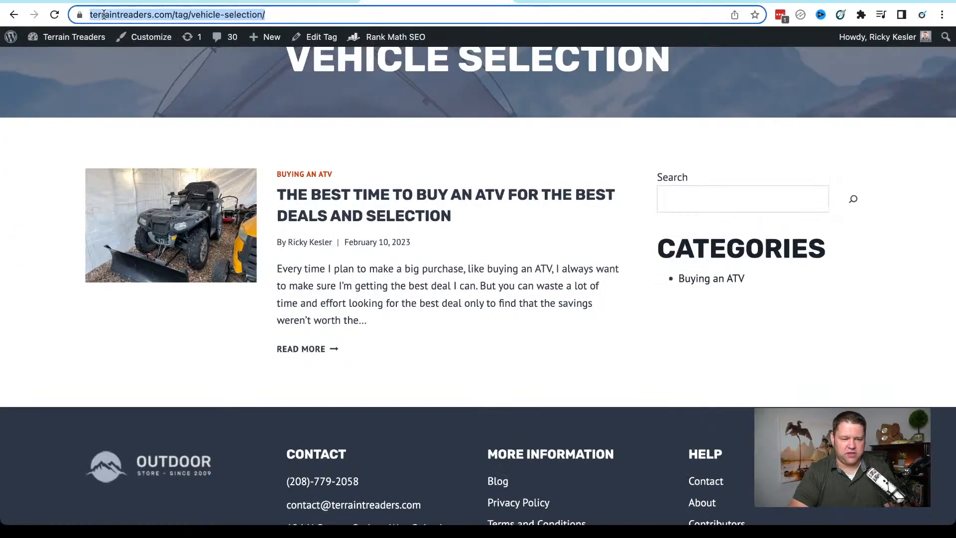
Reload the live Vehicle Selection tag page and look it over from the header to the footer
{"action": "left_click", "coordinate": [55, 15]}
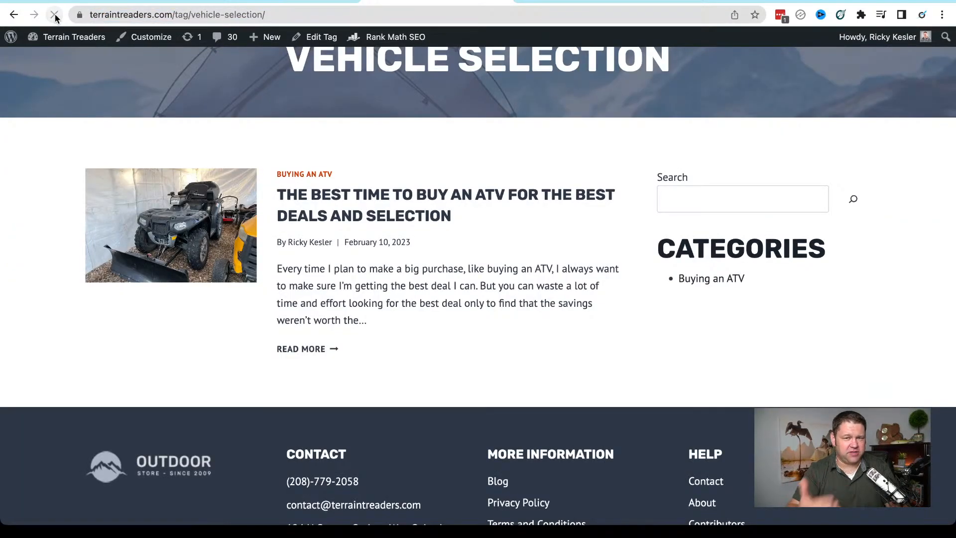
{"action": "scroll", "coordinate": [203, 272], "scroll_direction": "down", "scroll_amount": 5}
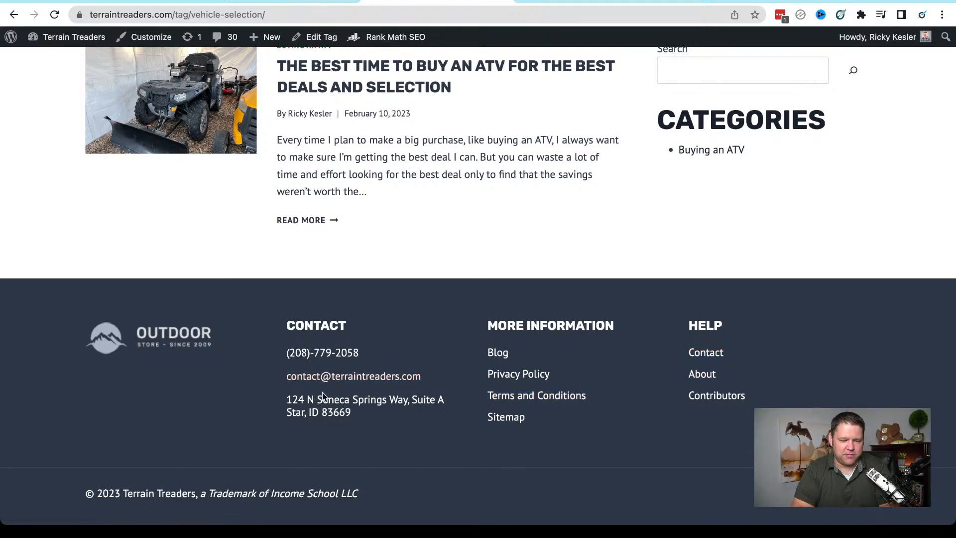
{"action": "scroll", "coordinate": [219, 423], "scroll_direction": "up", "scroll_amount": 5}
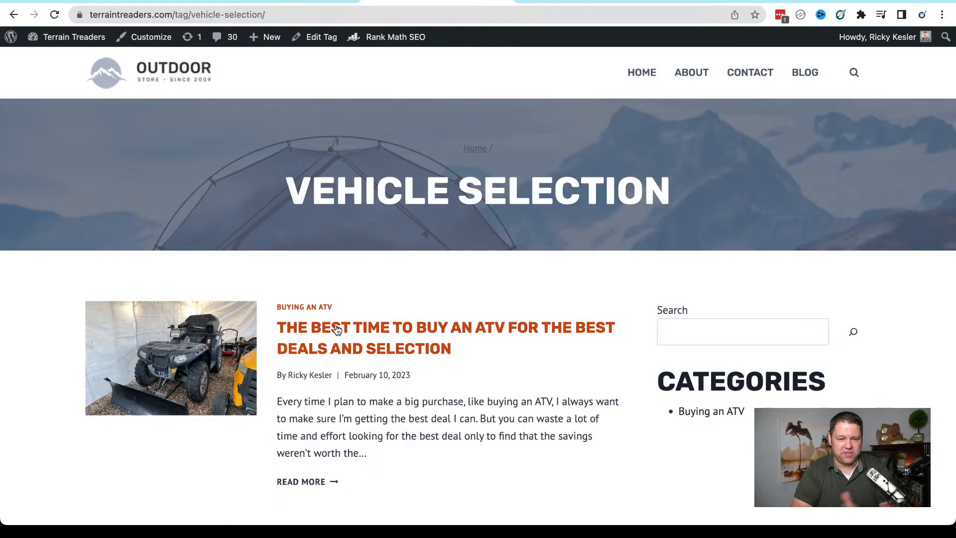
Search Google in a new browser tab for "when is the best time to buy an atv"
{"action": "left_click", "coordinate": [833, 1]}
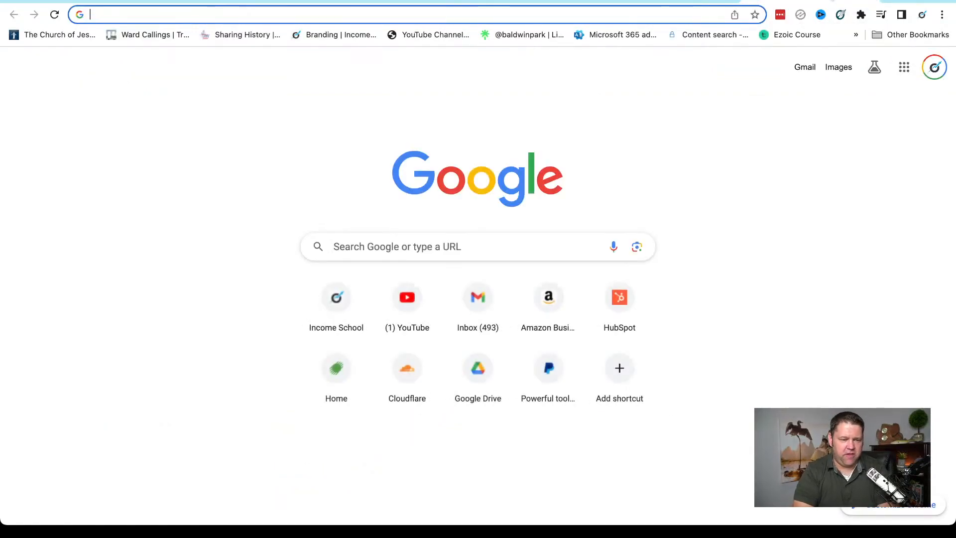
{"action": "type", "text": "when is th"}
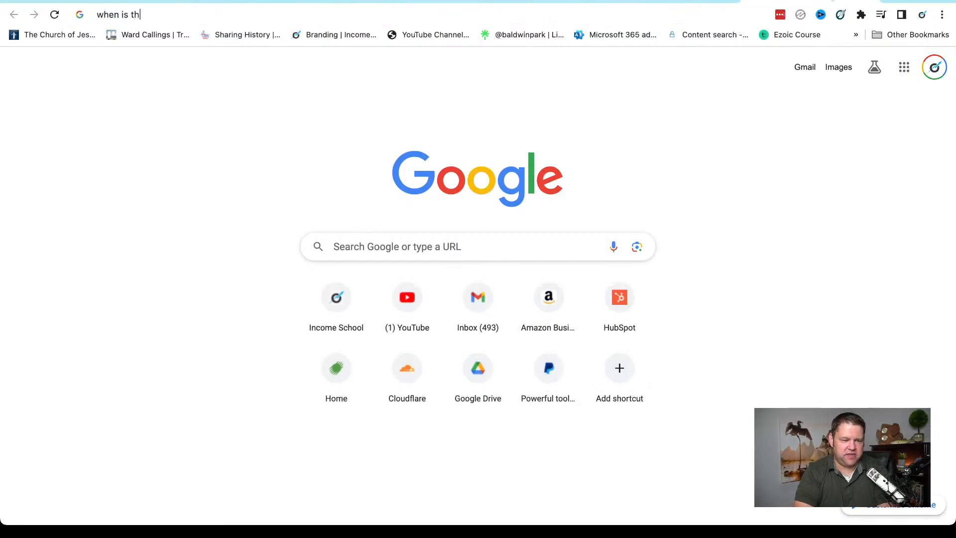
{"action": "type", "text": "e best time to buy an atv"}
{"action": "key", "text": "Return"}
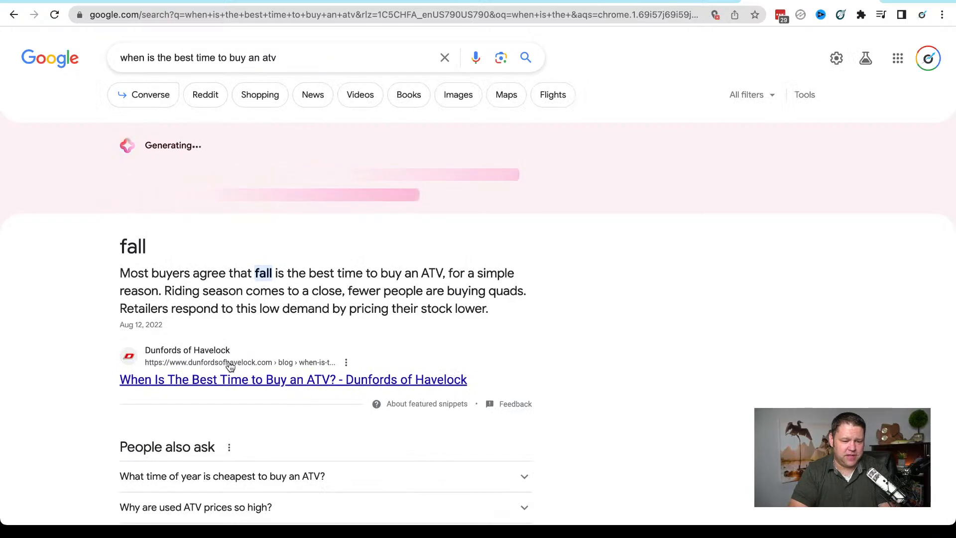
Examine the Google results for the ATV buying query, including the AI overview, the featured snippet and the Terrain Treaders listing
{"action": "scroll", "coordinate": [139, 393], "scroll_direction": "down", "scroll_amount": 5}
{"action": "scroll", "coordinate": [139, 393], "scroll_direction": "down", "scroll_amount": 5}
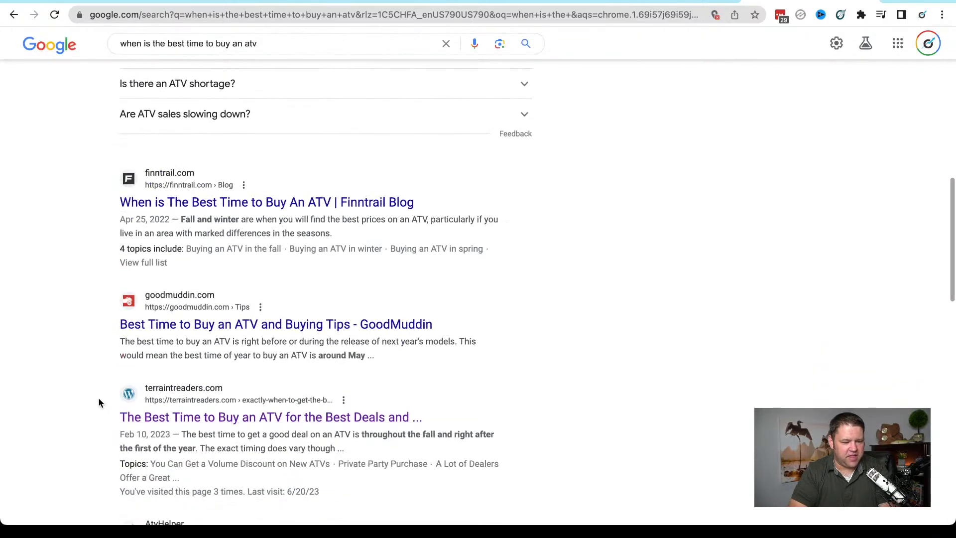
{"action": "scroll", "coordinate": [164, 422], "scroll_direction": "up", "scroll_amount": 5}
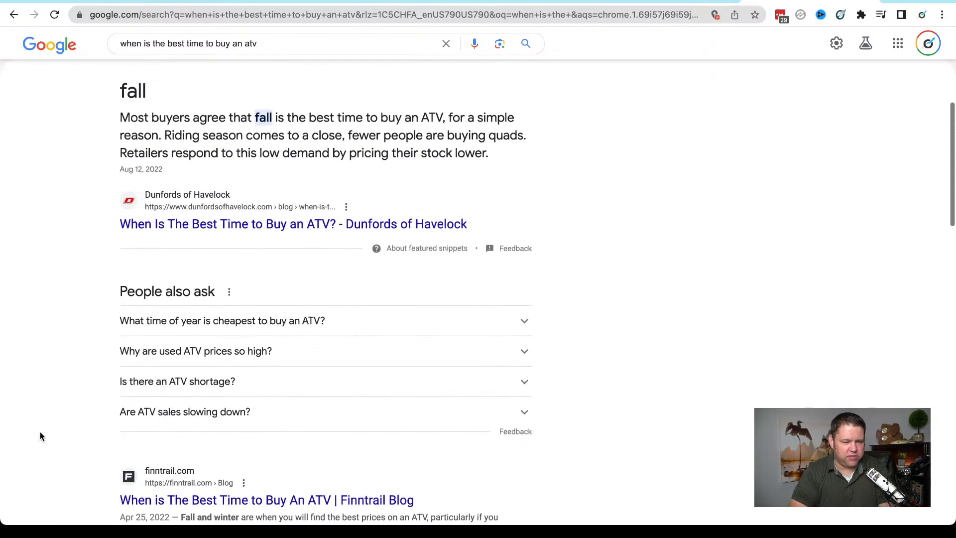
{"action": "scroll", "coordinate": [40, 431], "scroll_direction": "down", "scroll_amount": 5}
{"action": "scroll", "coordinate": [130, 254], "scroll_direction": "up", "scroll_amount": 10}
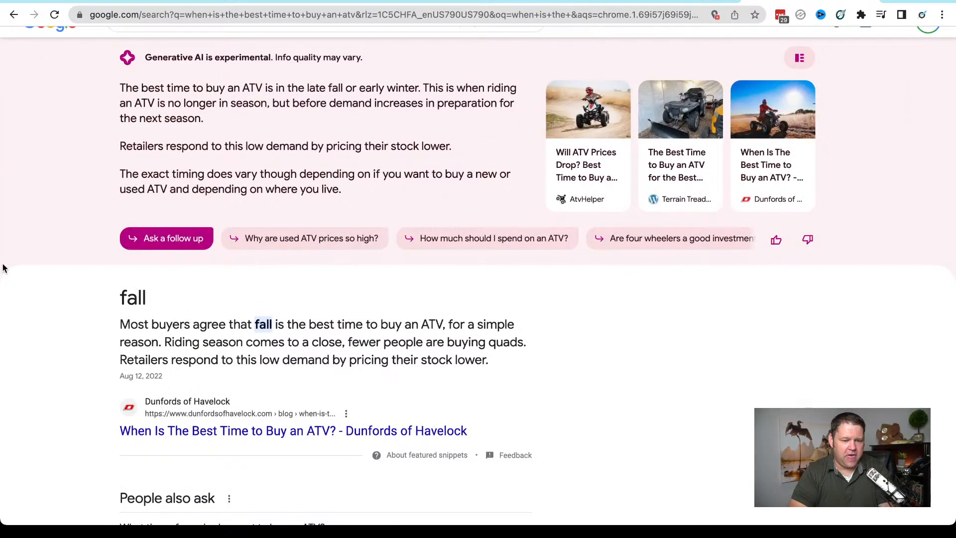
{"action": "scroll", "coordinate": [4, 269], "scroll_direction": "up", "scroll_amount": 1}
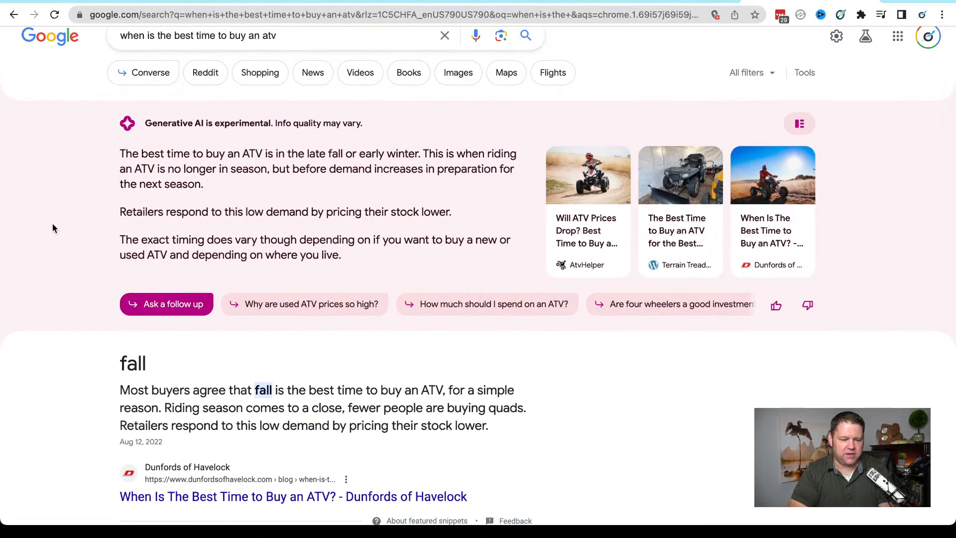
{"action": "scroll", "coordinate": [133, 246], "scroll_direction": "down", "scroll_amount": 1}
{"action": "scroll", "coordinate": [134, 247], "scroll_direction": "up", "scroll_amount": 1}
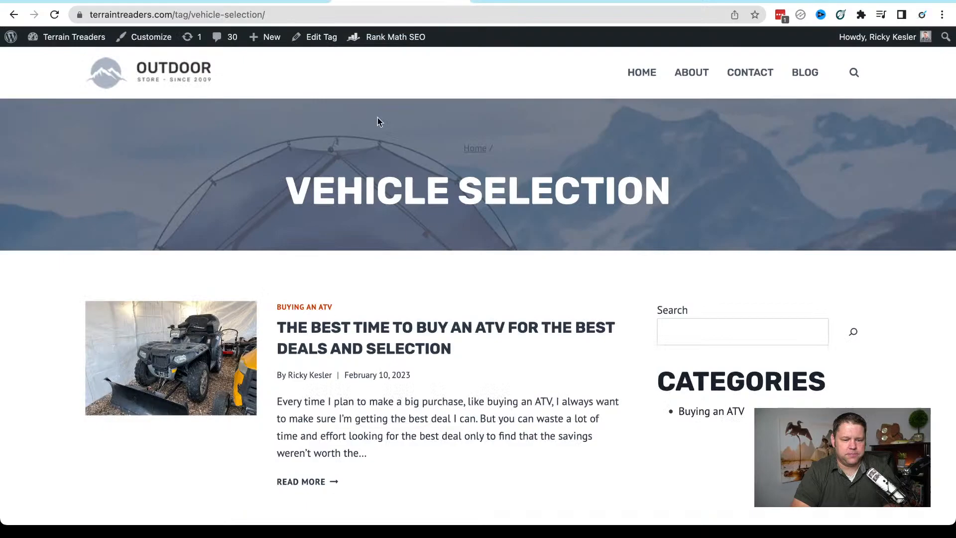
Return to the live Vehicle Selection tag page, look it over and open the theme customizer's Typography settings
{"action": "scroll", "coordinate": [377, 119], "scroll_direction": "down", "scroll_amount": 5}
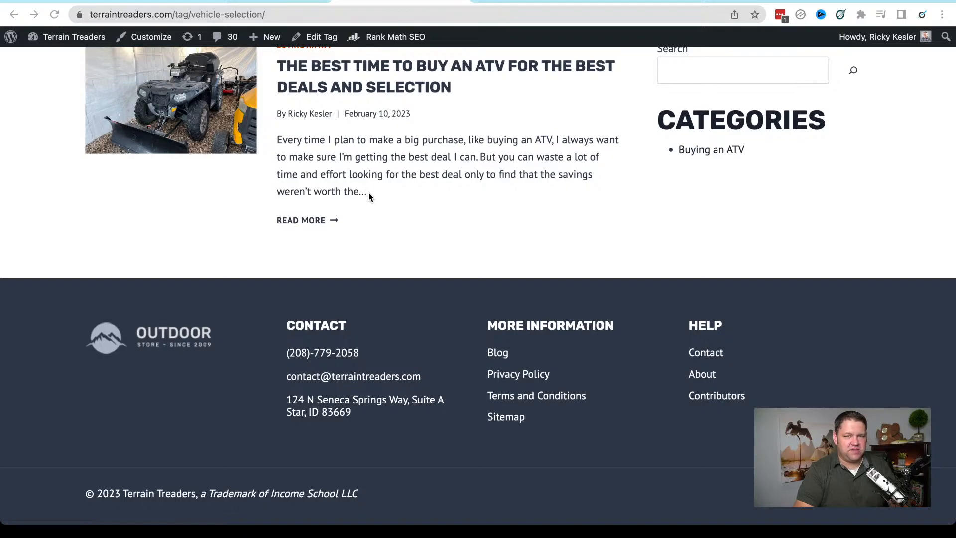
{"action": "scroll", "coordinate": [368, 197], "scroll_direction": "up", "scroll_amount": 2}
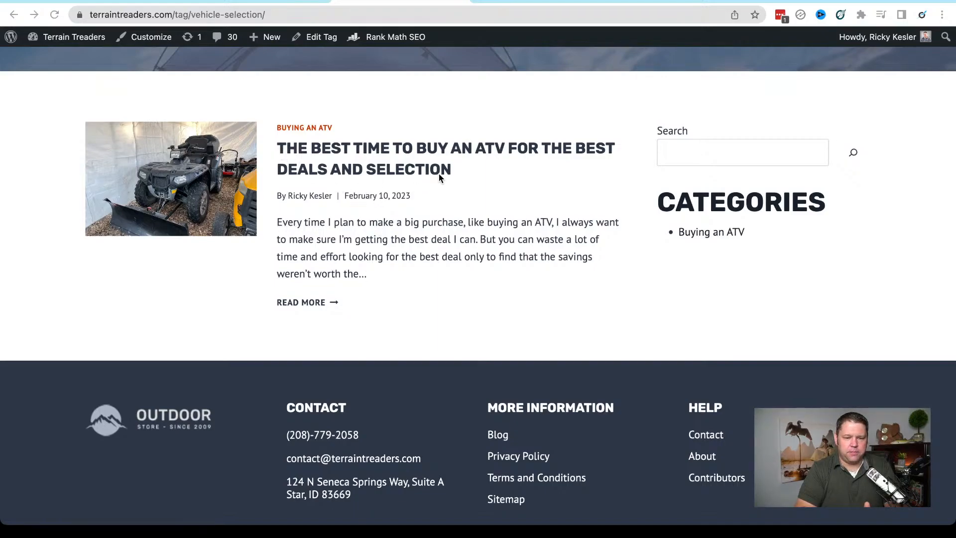
{"action": "scroll", "coordinate": [424, 186], "scroll_direction": "up", "scroll_amount": 5}
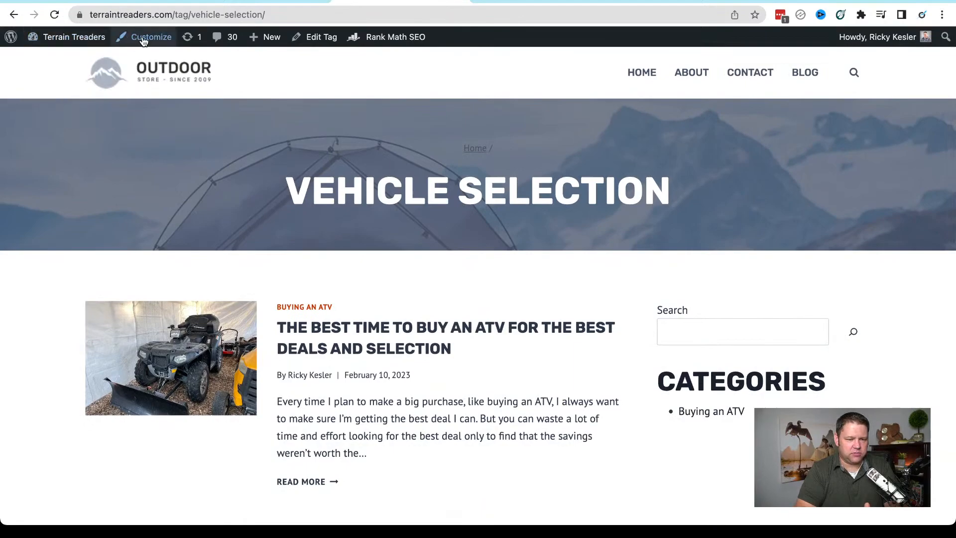
{"action": "left_click", "coordinate": [160, 44]}
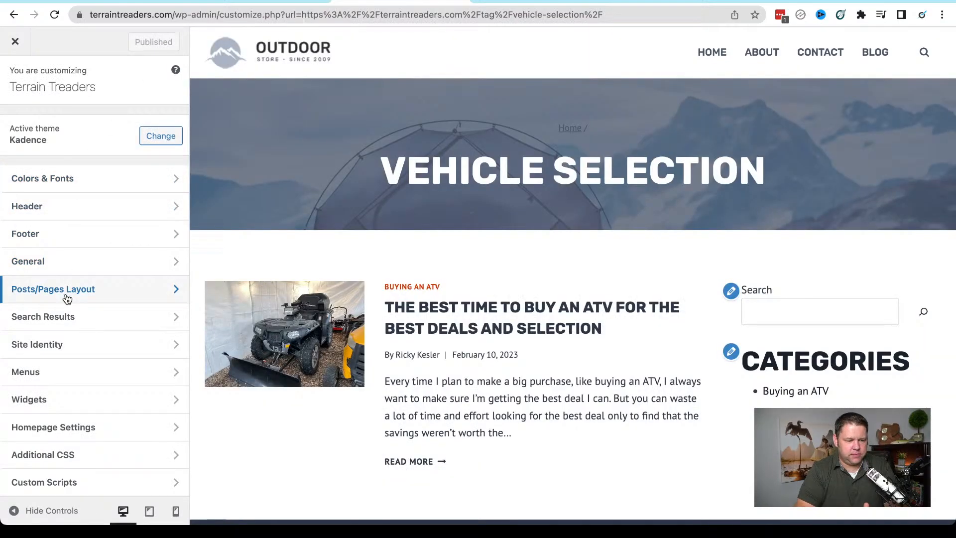
{"action": "left_click", "coordinate": [101, 183]}
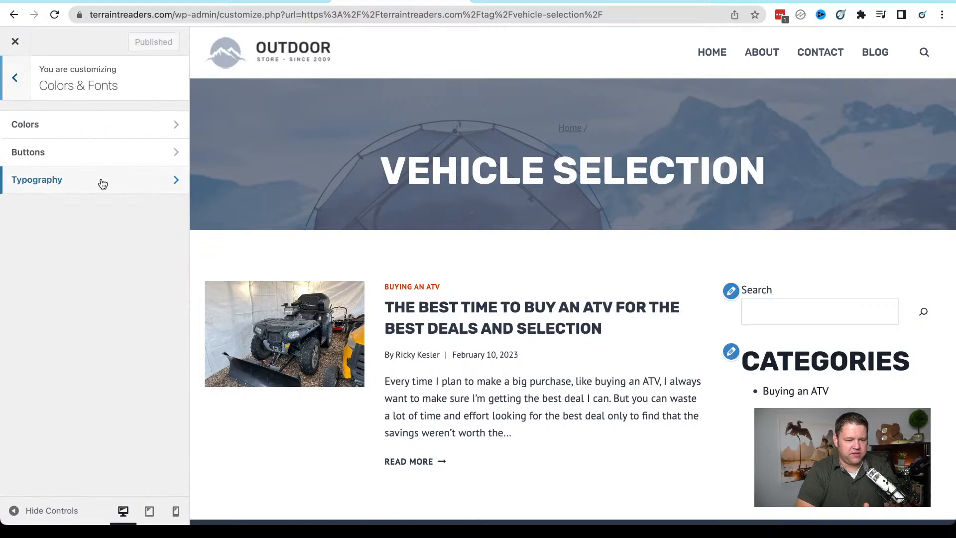
{"action": "left_click", "coordinate": [101, 182]}
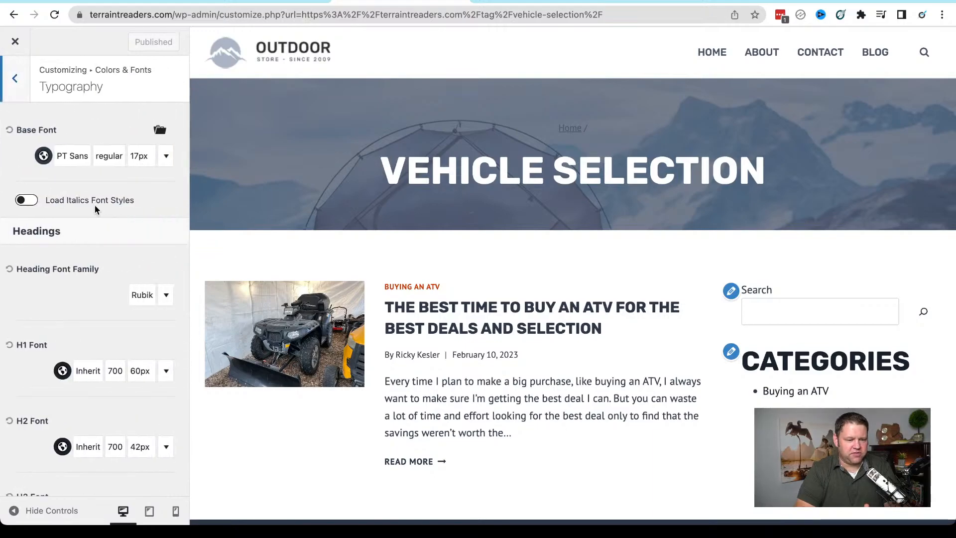
Review all the typography settings, from the base font and H1 to H6 headings down to the Google font subsets
{"action": "scroll", "coordinate": [94, 208], "scroll_direction": "down", "scroll_amount": 1}
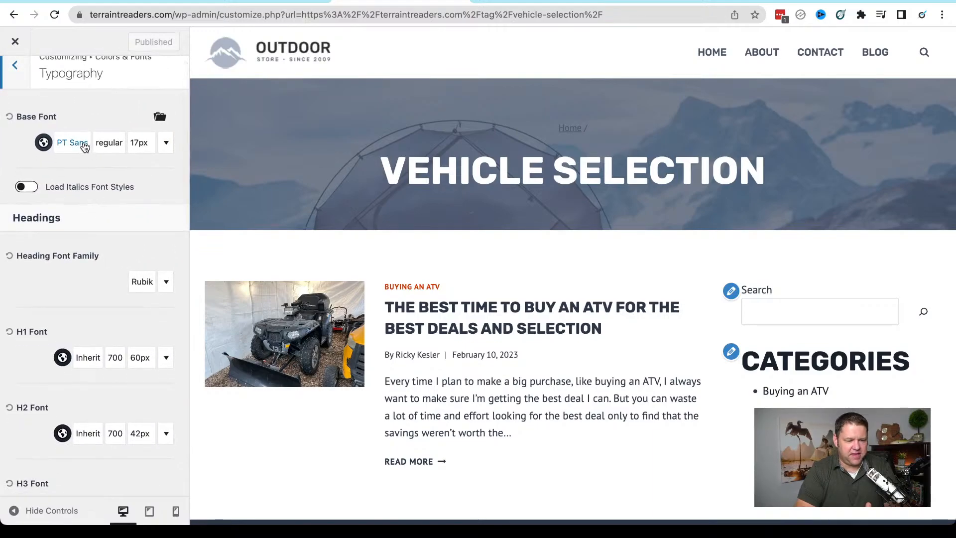
{"action": "scroll", "coordinate": [83, 196], "scroll_direction": "down", "scroll_amount": 5}
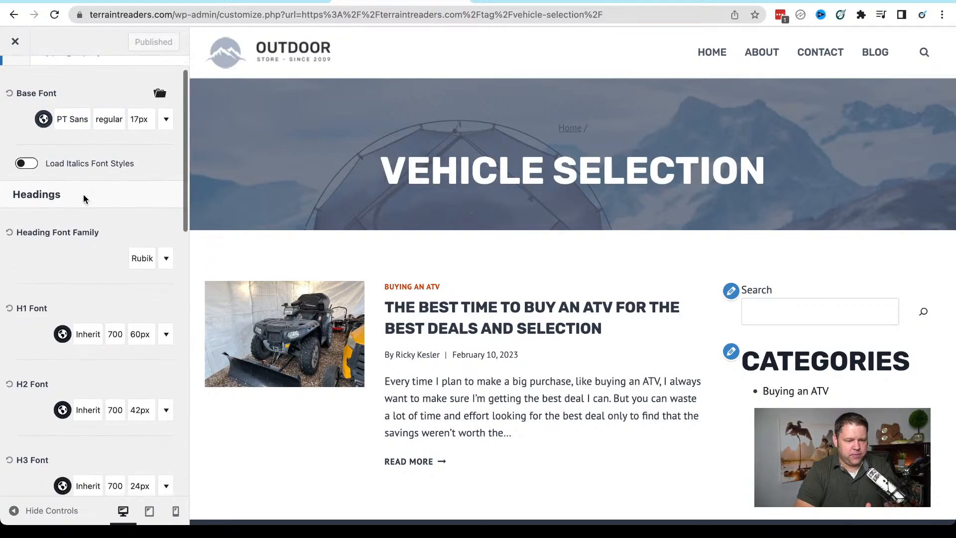
{"action": "scroll", "coordinate": [83, 198], "scroll_direction": "down", "scroll_amount": 2}
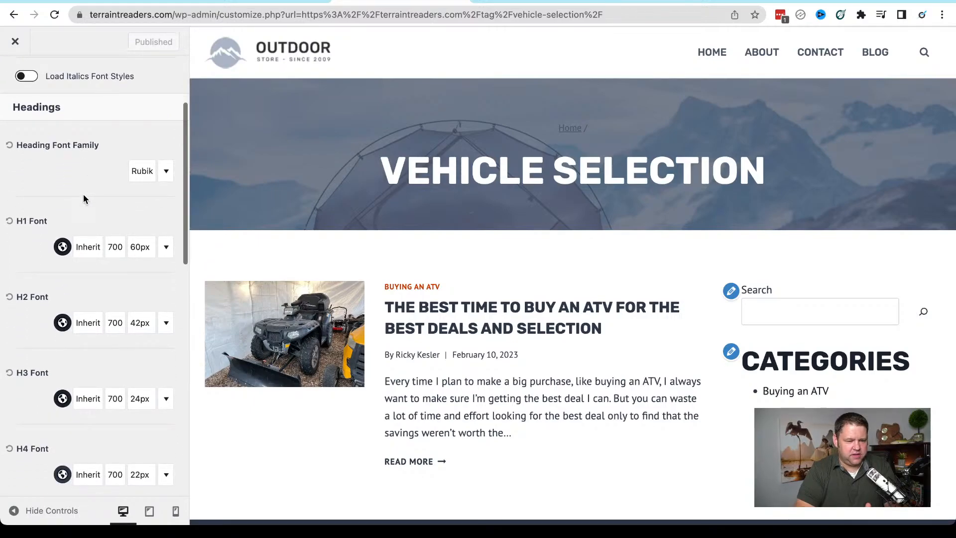
{"action": "scroll", "coordinate": [83, 199], "scroll_direction": "down", "scroll_amount": 2}
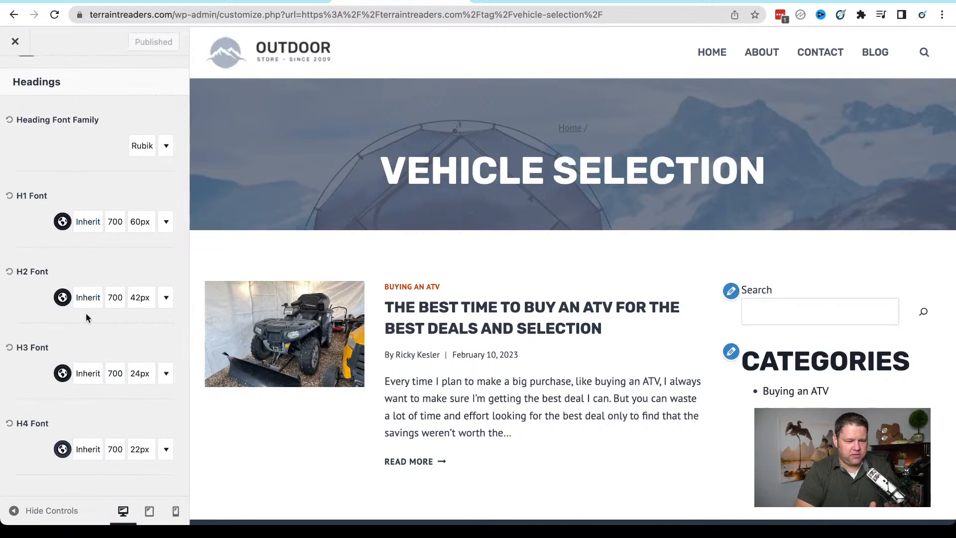
{"action": "scroll", "coordinate": [84, 400], "scroll_direction": "down", "scroll_amount": 15}
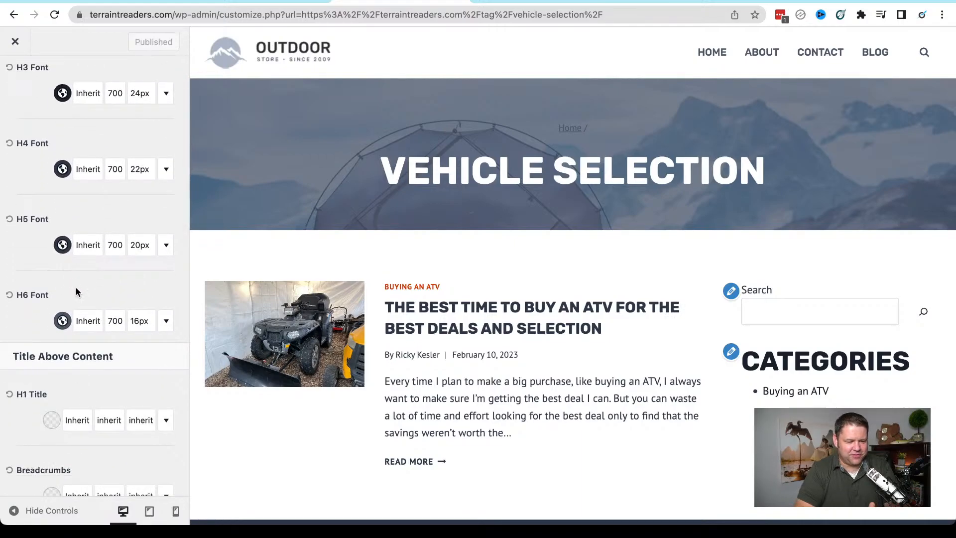
{"action": "scroll", "coordinate": [80, 294], "scroll_direction": "down", "scroll_amount": 12}
{"action": "scroll", "coordinate": [83, 298], "scroll_direction": "down", "scroll_amount": 2}
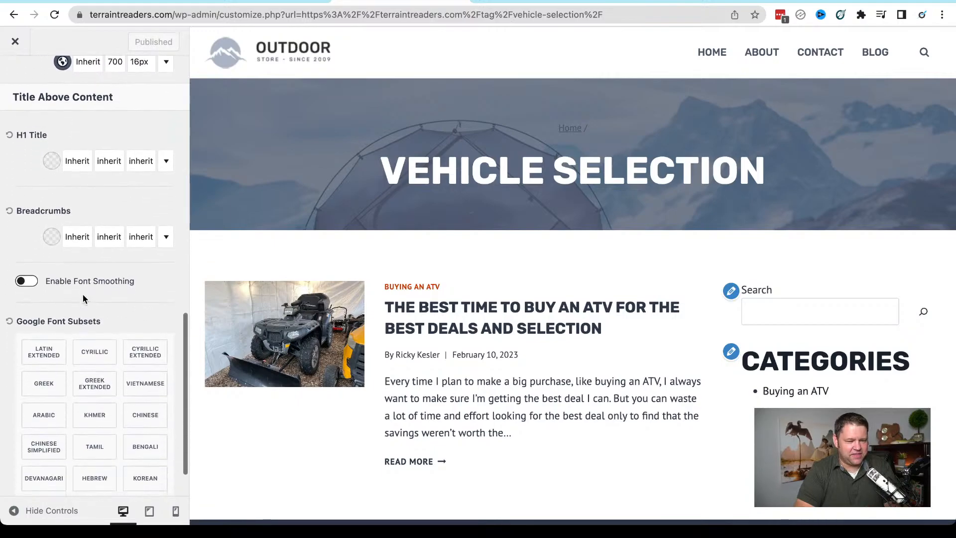
{"action": "scroll", "coordinate": [83, 298], "scroll_direction": "down", "scroll_amount": 2}
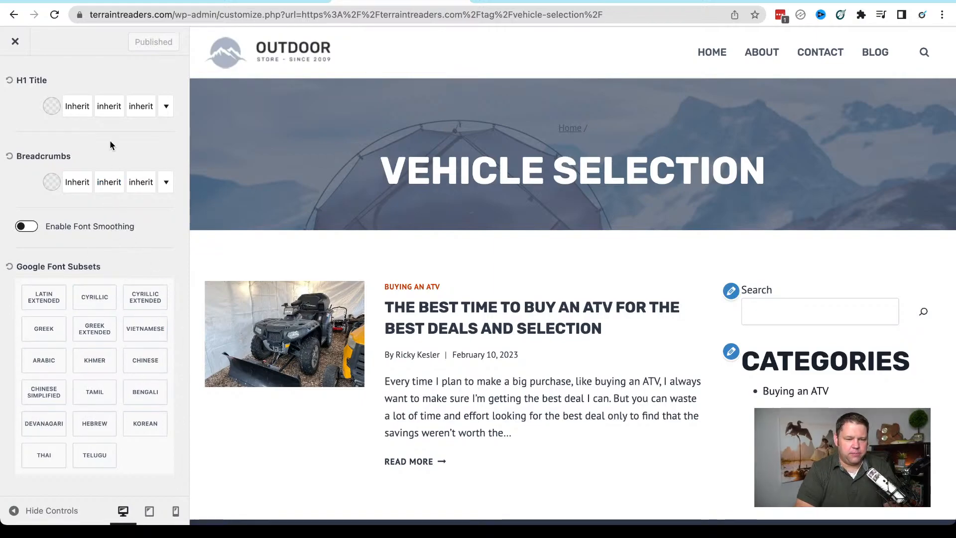
{"action": "scroll", "coordinate": [109, 142], "scroll_direction": "up", "scroll_amount": 15}
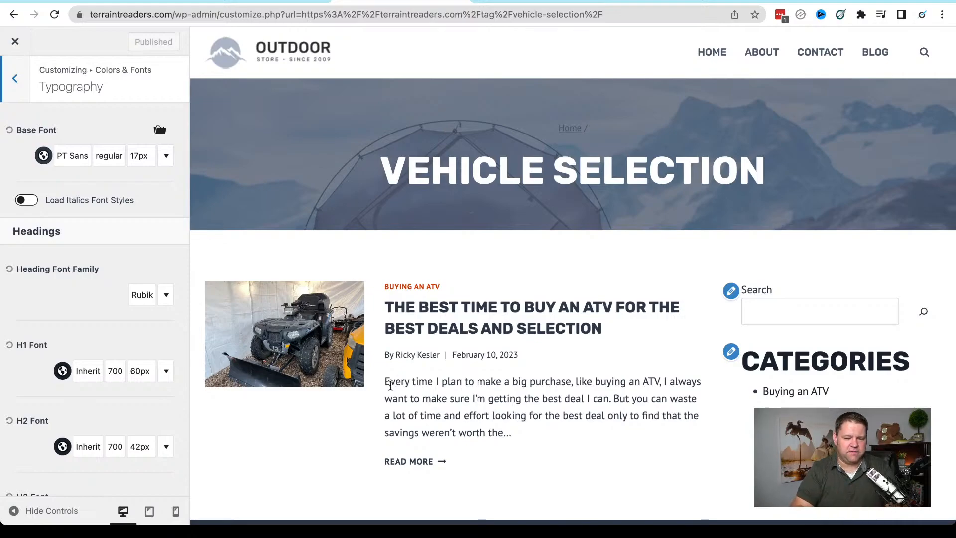
Highlight the ATV post's excerpt in the preview as a body text sample, and check the sample text of the Heading Font Family
{"action": "left_click_drag", "start_coordinate": [385, 381], "coordinate": [451, 431]}
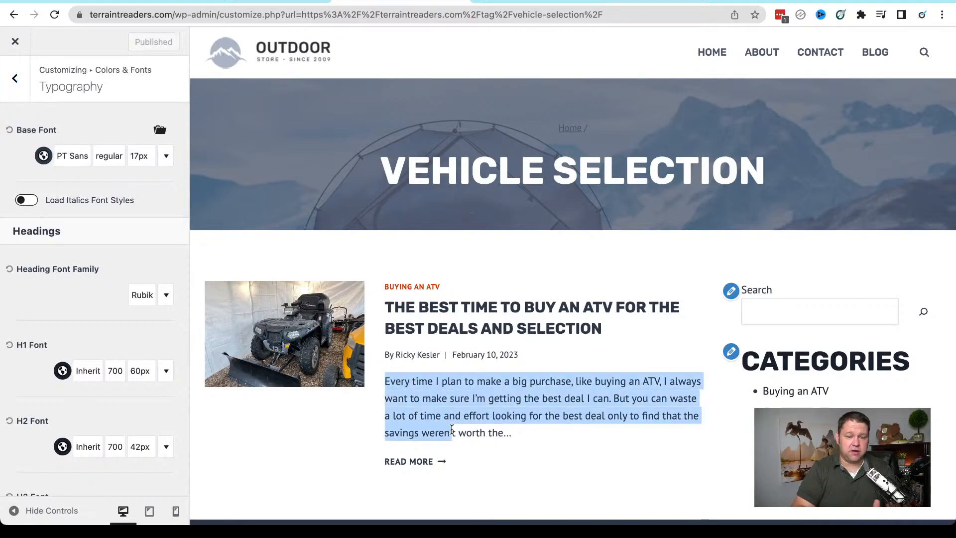
{"action": "left_click", "coordinate": [420, 378]}
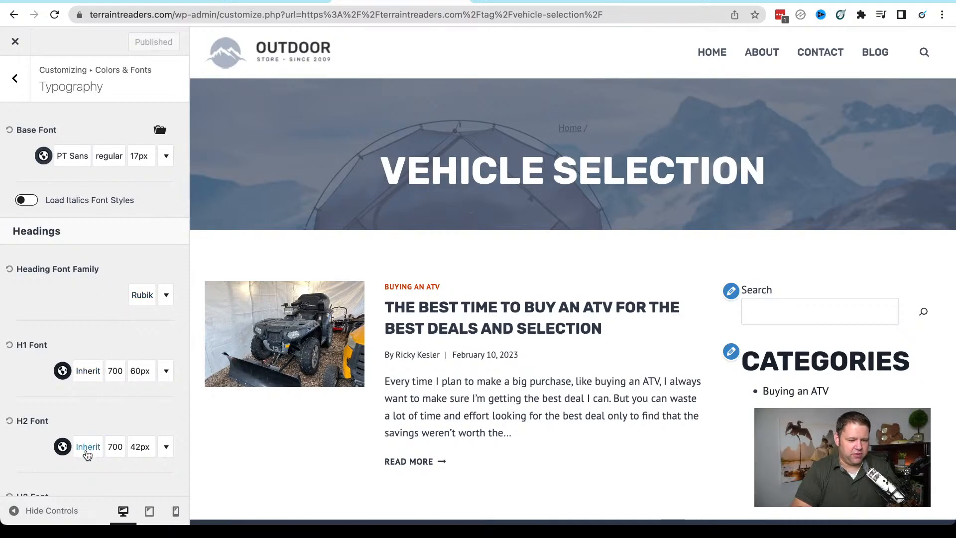
{"action": "scroll", "coordinate": [85, 413], "scroll_direction": "down", "scroll_amount": 5}
{"action": "scroll", "coordinate": [104, 304], "scroll_direction": "up", "scroll_amount": 3}
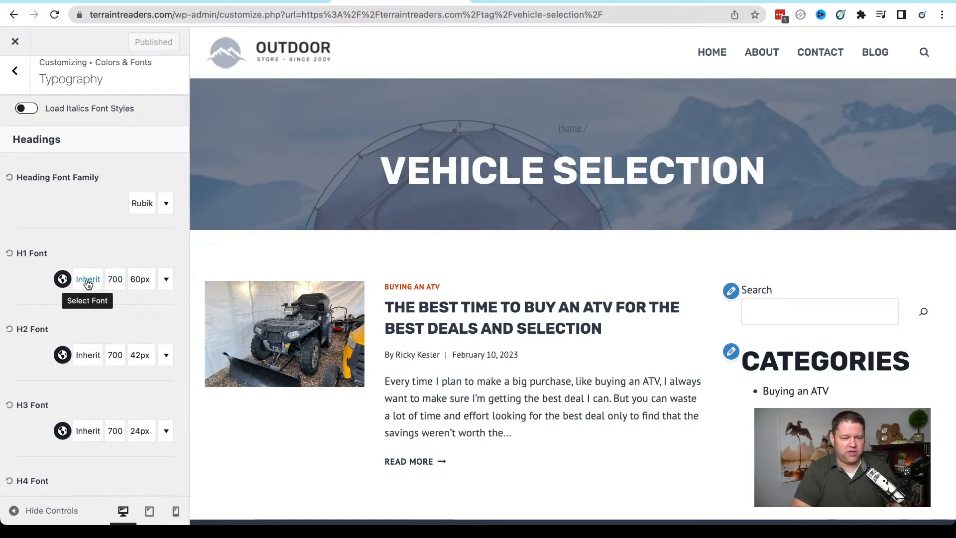
{"action": "left_click", "coordinate": [165, 207]}
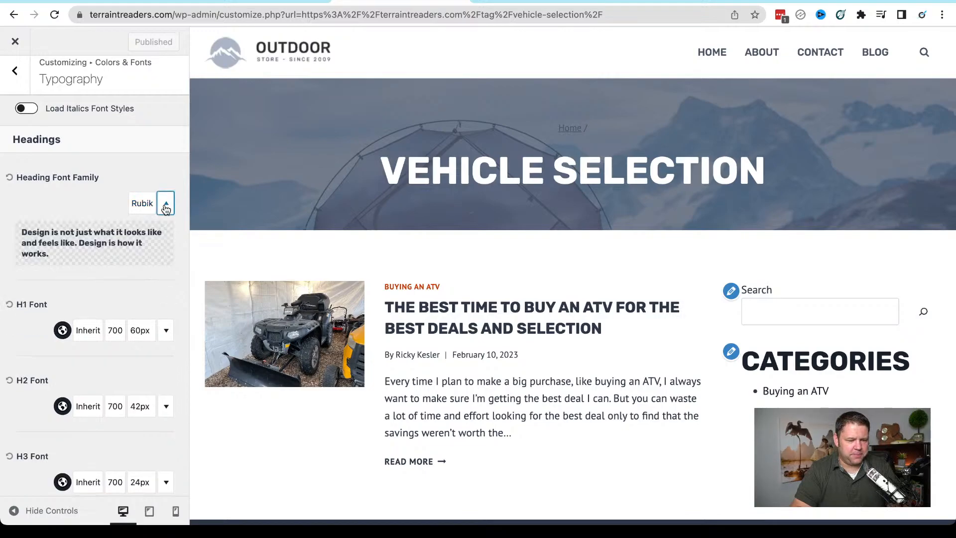
{"action": "left_click", "coordinate": [166, 207]}
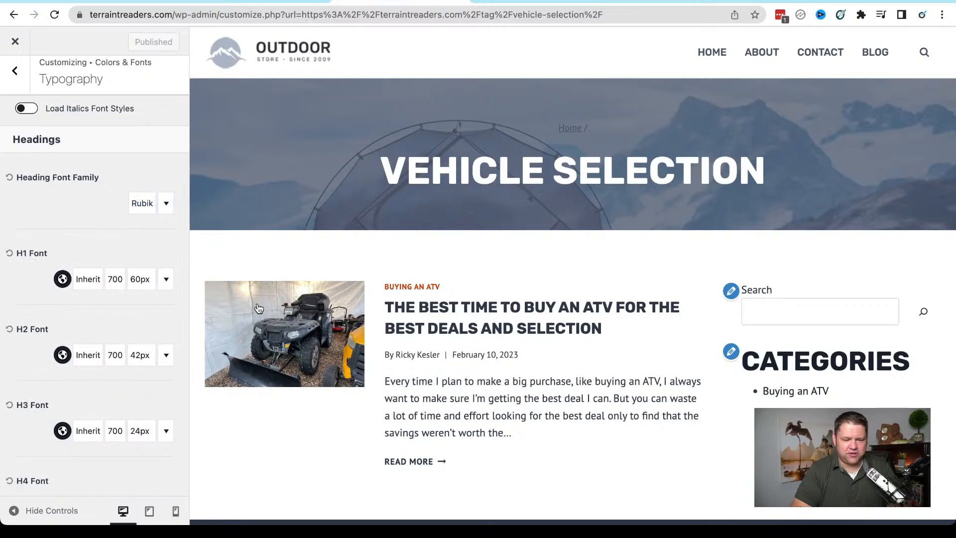
Look over the Vehicle Selection preview from header to footer and highlight the post excerpt to judge the body font's readability
{"action": "scroll", "coordinate": [257, 309], "scroll_direction": "down", "scroll_amount": 5}
{"action": "scroll", "coordinate": [257, 309], "scroll_direction": "up", "scroll_amount": 5}
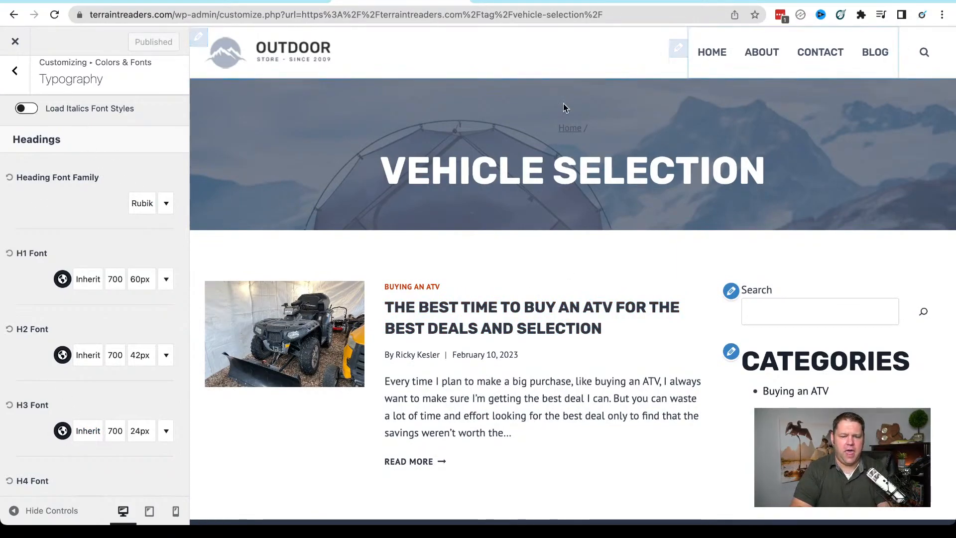
{"action": "scroll", "coordinate": [404, 292], "scroll_direction": "down", "scroll_amount": 1}
{"action": "scroll", "coordinate": [403, 291], "scroll_direction": "up", "scroll_amount": 1}
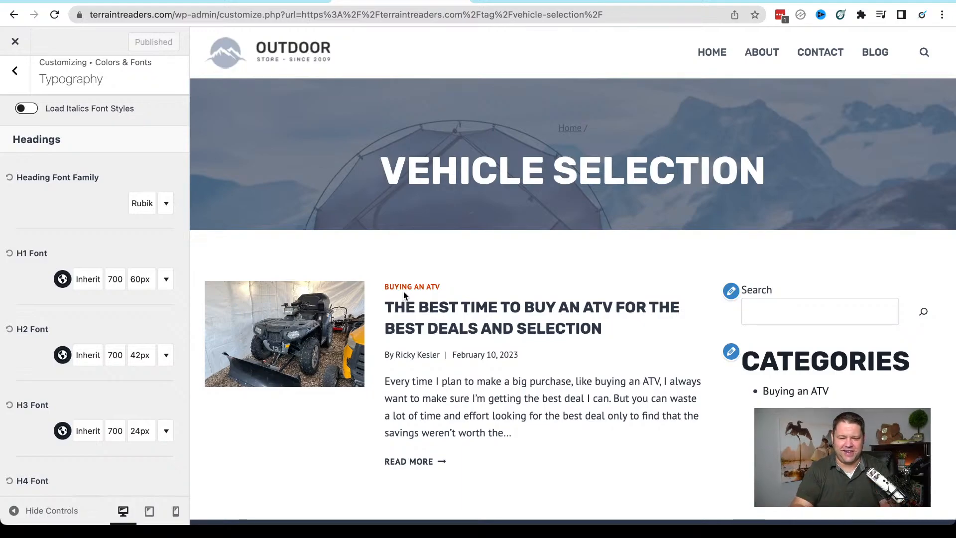
{"action": "left_click_drag", "start_coordinate": [389, 378], "coordinate": [501, 431]}
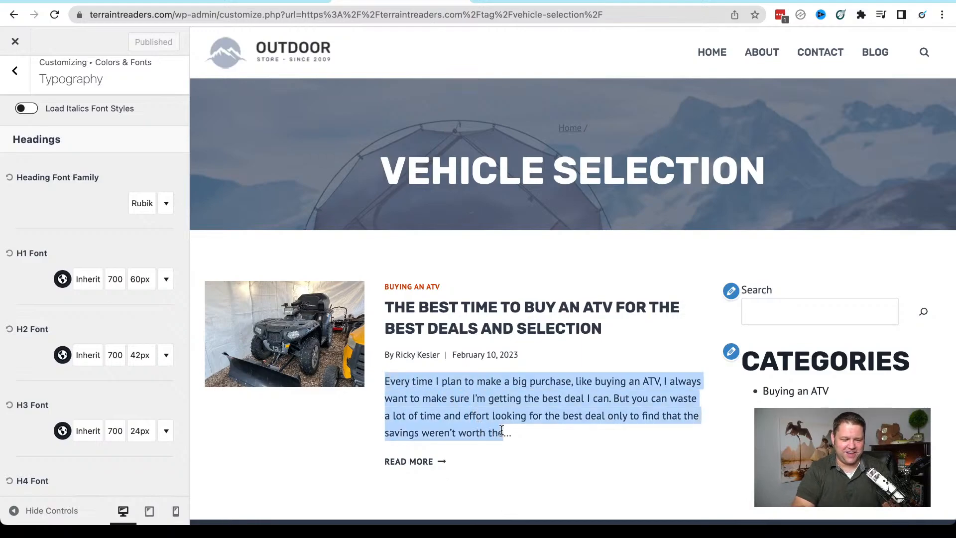
{"action": "left_click", "coordinate": [480, 411]}
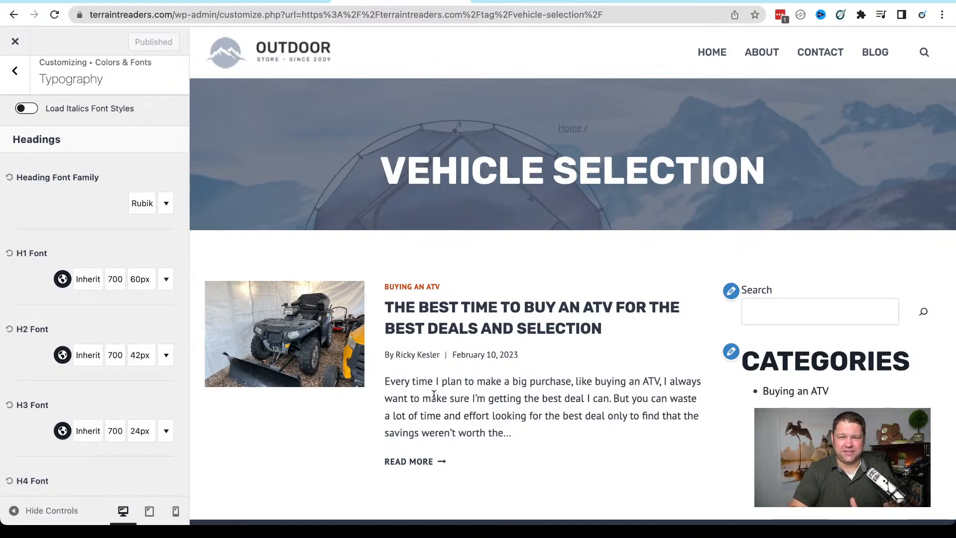
{"action": "left_click_drag", "start_coordinate": [402, 384], "coordinate": [493, 436]}
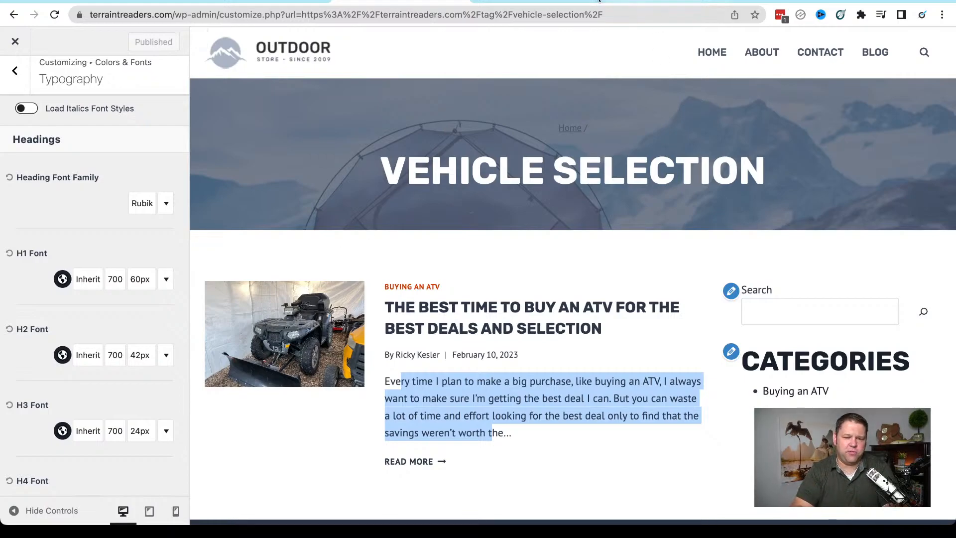
Switch to the cookforfolks.com browser tab and look over its home page's header, banner, featured images, recent posts and sidebar
{"action": "left_click", "coordinate": [534, 2]}
{"action": "scroll", "coordinate": [369, 132], "scroll_direction": "up", "scroll_amount": 3}
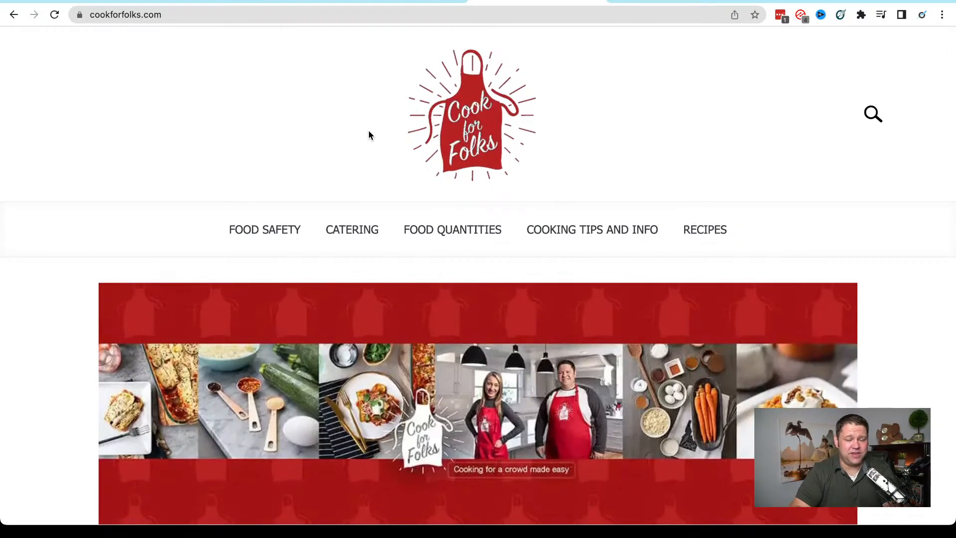
{"action": "scroll", "coordinate": [70, 295], "scroll_direction": "down", "scroll_amount": 10}
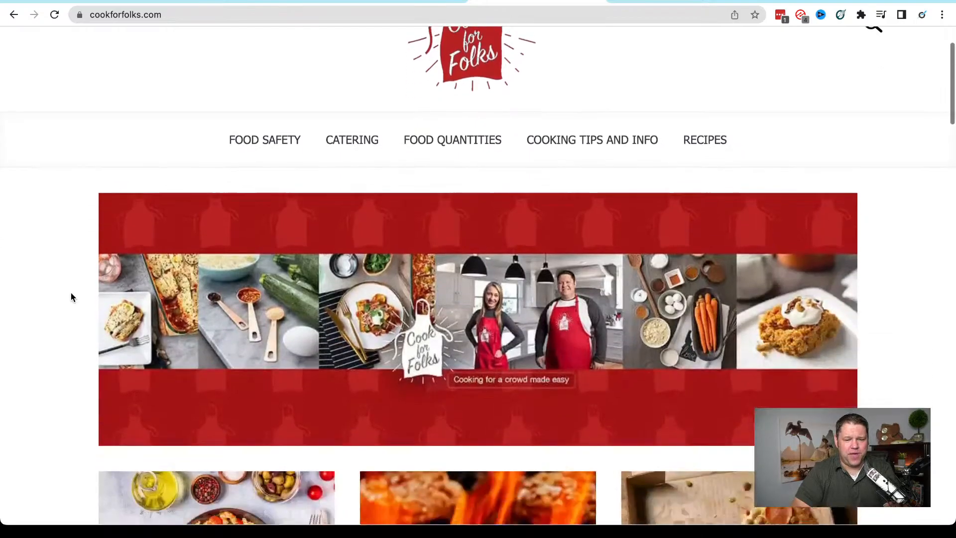
{"action": "scroll", "coordinate": [71, 297], "scroll_direction": "down", "scroll_amount": 13}
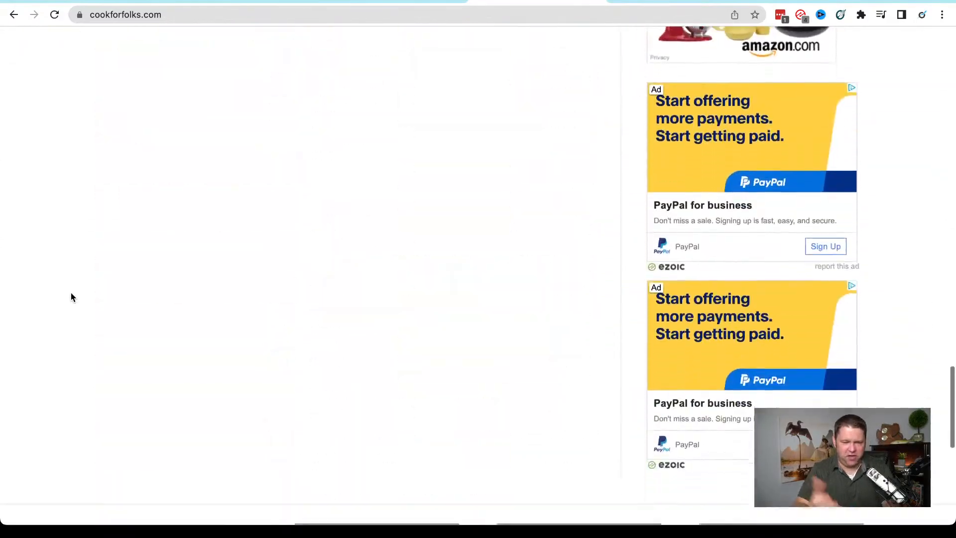
{"action": "scroll", "coordinate": [71, 297], "scroll_direction": "up", "scroll_amount": 14}
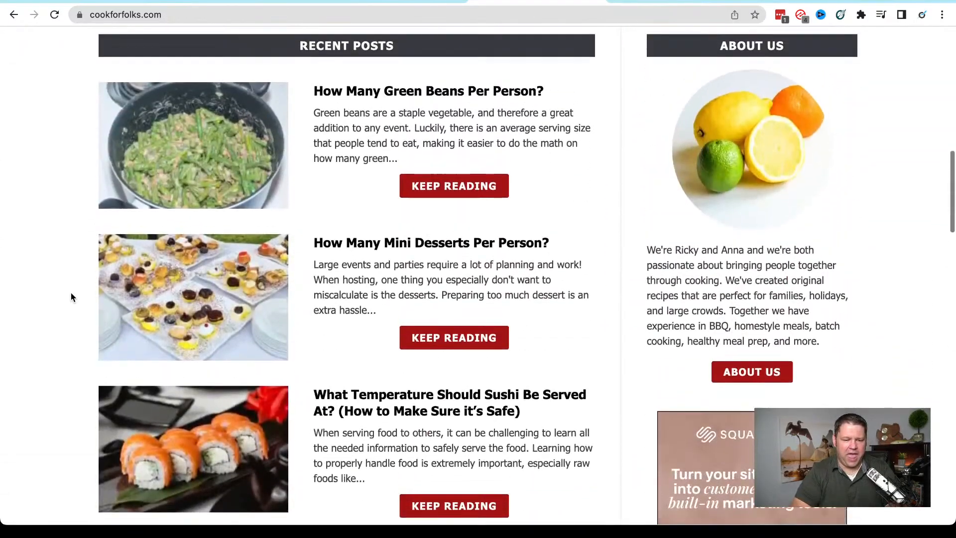
{"action": "scroll", "coordinate": [71, 297], "scroll_direction": "up", "scroll_amount": 1}
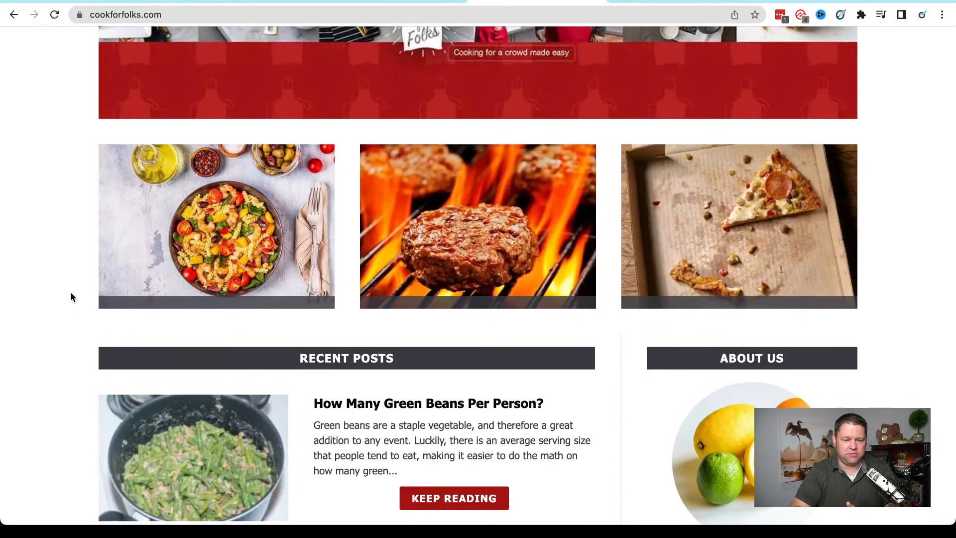
{"action": "scroll", "coordinate": [71, 297], "scroll_direction": "up", "scroll_amount": 7}
{"action": "scroll", "coordinate": [71, 297], "scroll_direction": "down", "scroll_amount": 5}
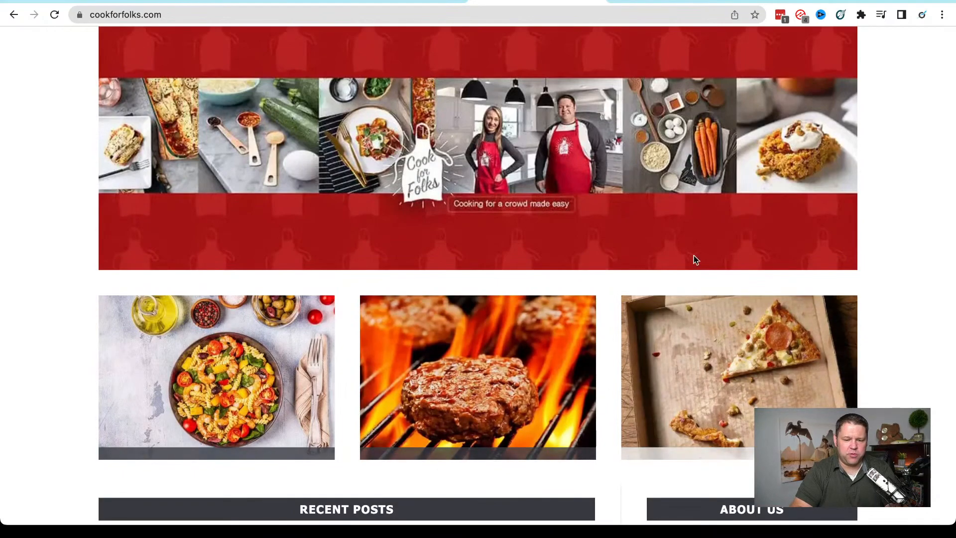
Switch back to the Terrain Treaders home page editor in its browser tab and update the page
{"action": "scroll", "coordinate": [374, 239], "scroll_direction": "up", "scroll_amount": 5}
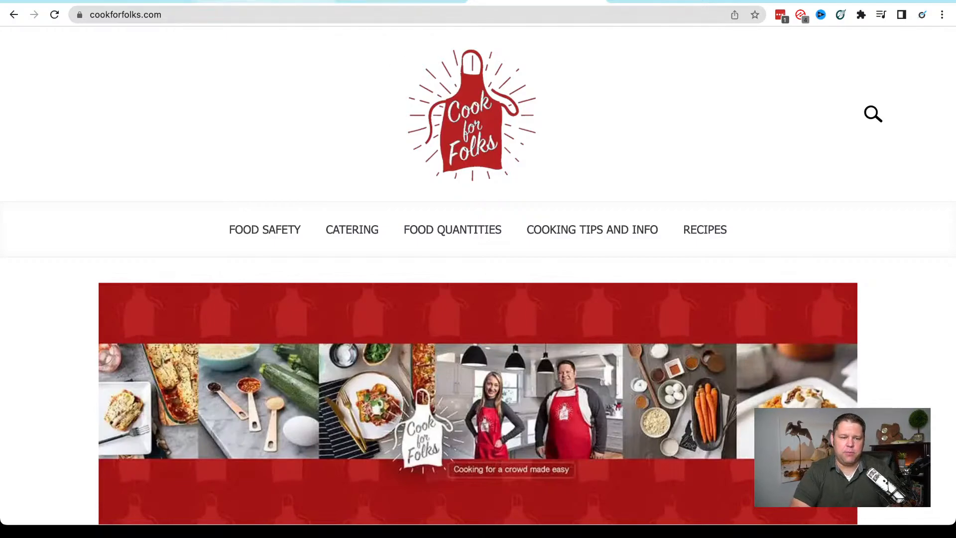
{"action": "left_click", "coordinate": [264, 2]}
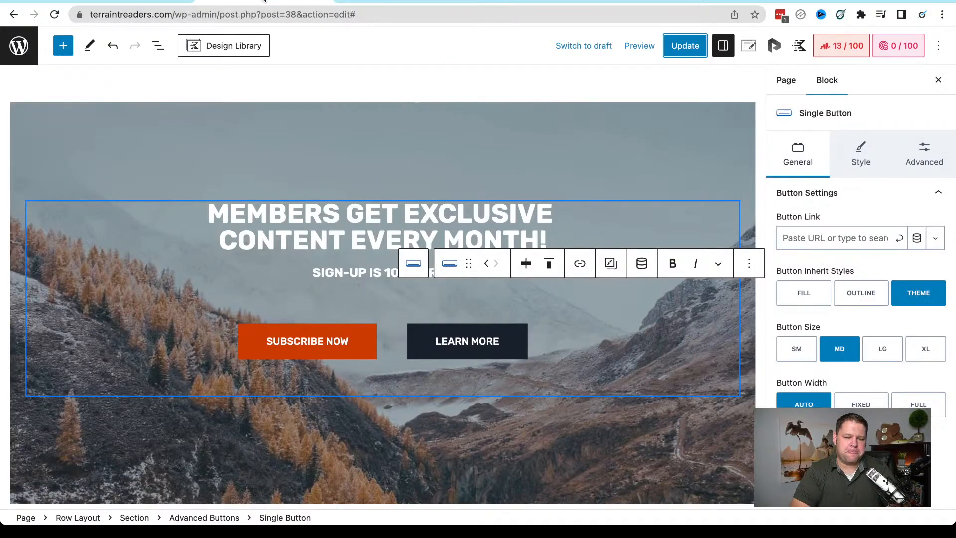
{"action": "left_click", "coordinate": [680, 46]}
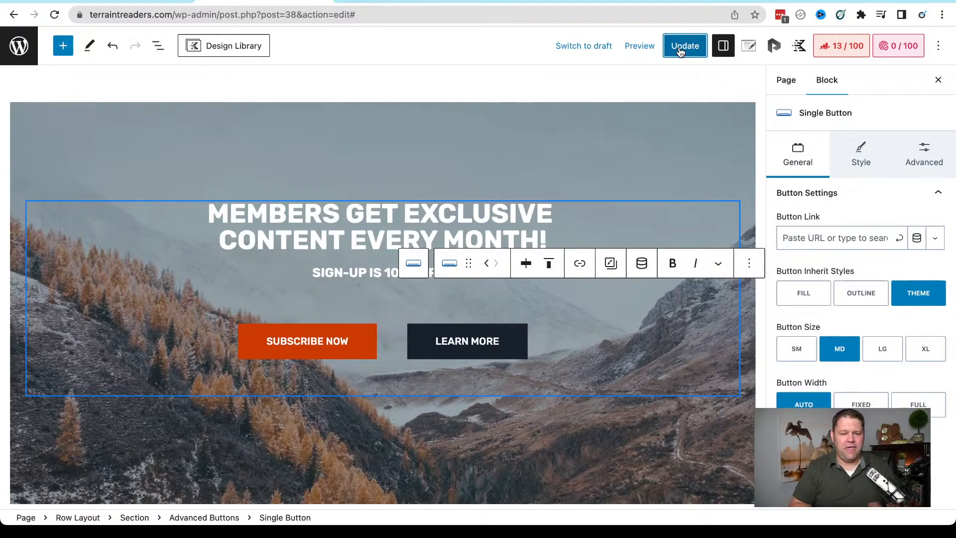
Look over the Featured Content and category card sections, selecting the three-column card row and its enclosing one-column row
{"action": "scroll", "coordinate": [462, 150], "scroll_direction": "down", "scroll_amount": 10}
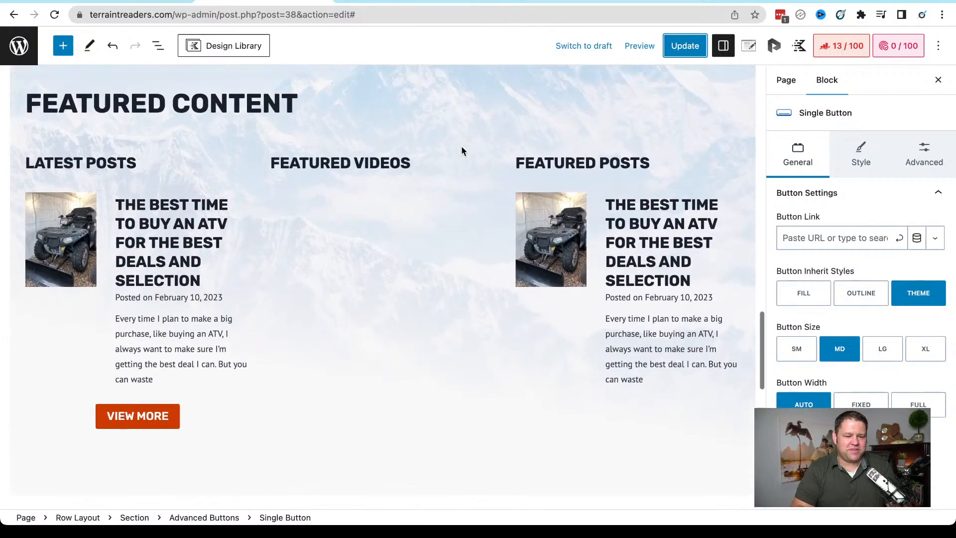
{"action": "scroll", "coordinate": [461, 145], "scroll_direction": "up", "scroll_amount": 2}
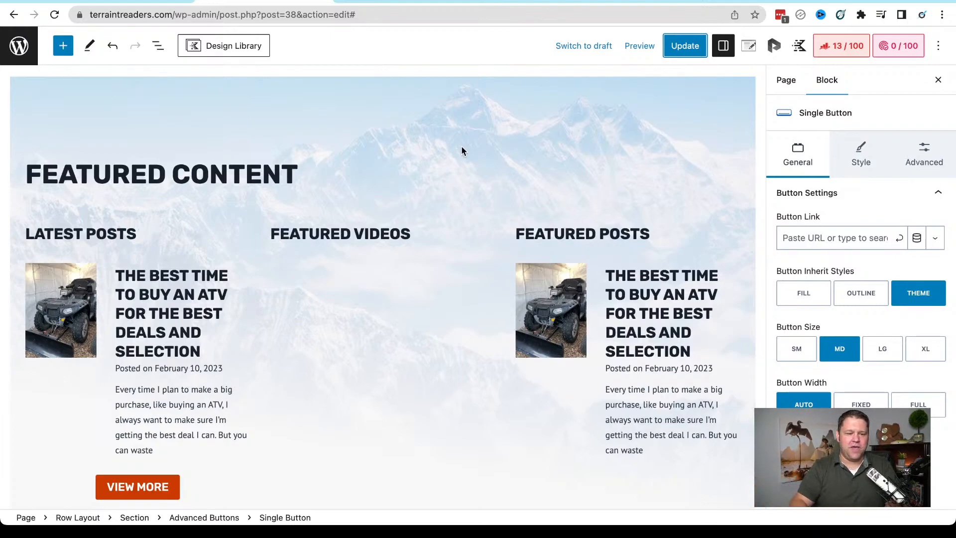
{"action": "scroll", "coordinate": [403, 94], "scroll_direction": "up", "scroll_amount": 1}
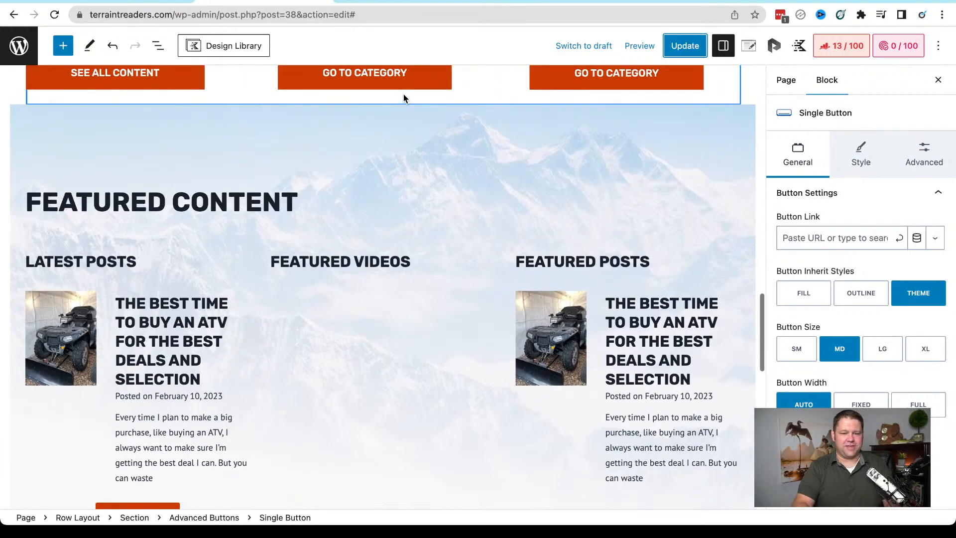
{"action": "scroll", "coordinate": [359, 176], "scroll_direction": "up", "scroll_amount": 6}
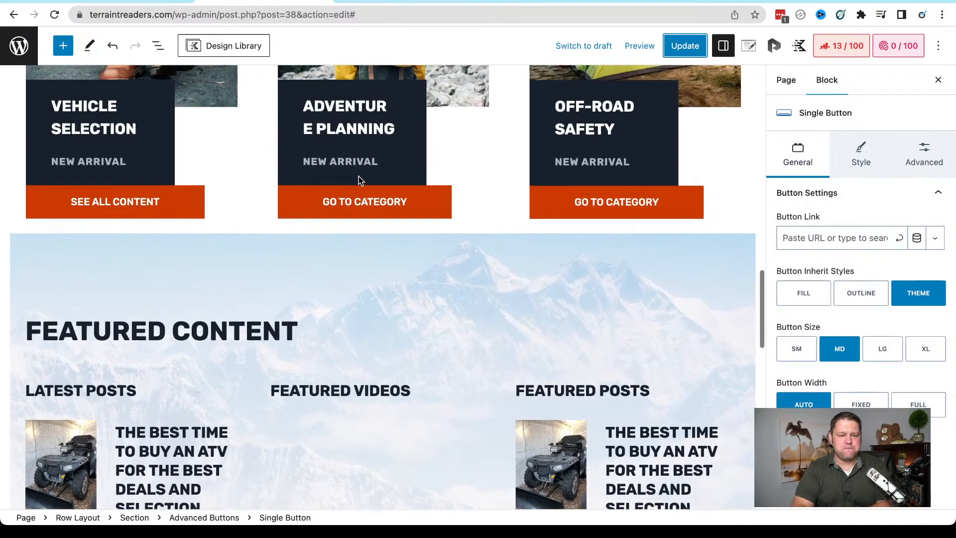
{"action": "scroll", "coordinate": [358, 176], "scroll_direction": "down", "scroll_amount": 2}
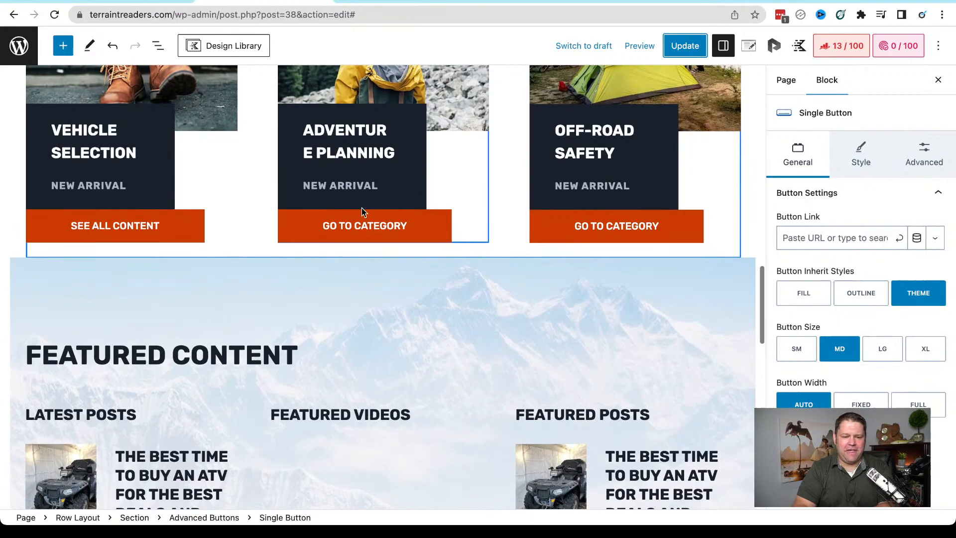
{"action": "left_click", "coordinate": [356, 254]}
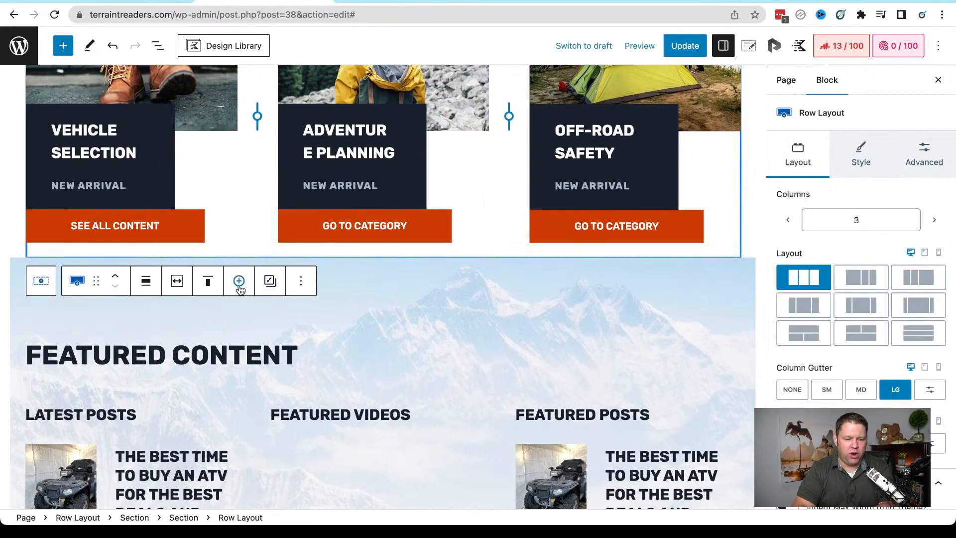
{"action": "left_click", "coordinate": [751, 255]}
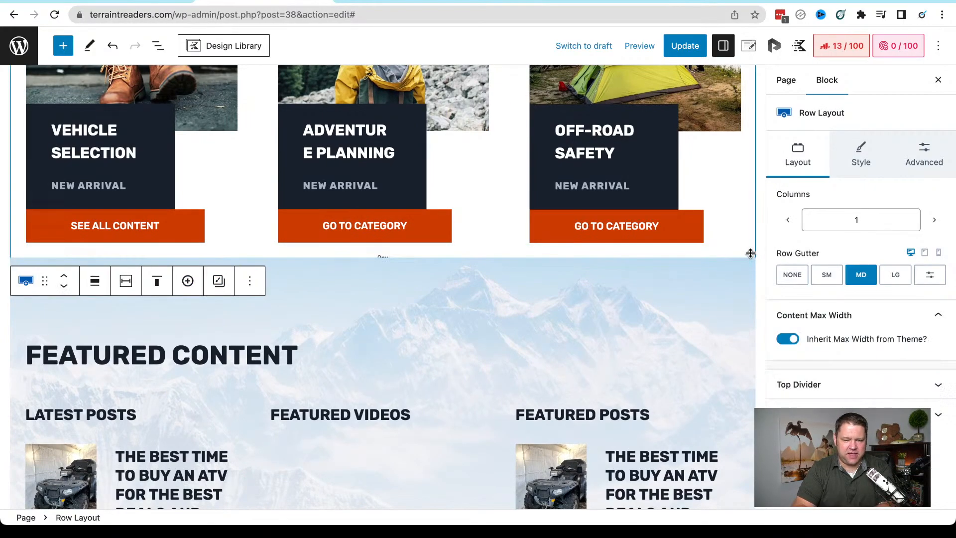
Inspect the structure of the Our Best-Seller area by selecting its heading, its section and the enclosing row
{"action": "scroll", "coordinate": [689, 282], "scroll_direction": "down", "scroll_amount": 10}
{"action": "scroll", "coordinate": [689, 281], "scroll_direction": "up", "scroll_amount": 1}
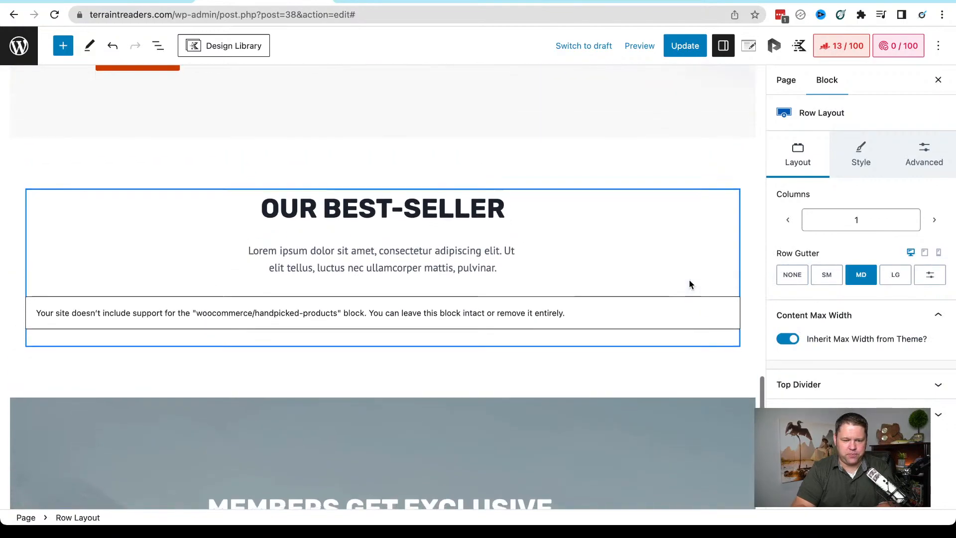
{"action": "left_click", "coordinate": [712, 229]}
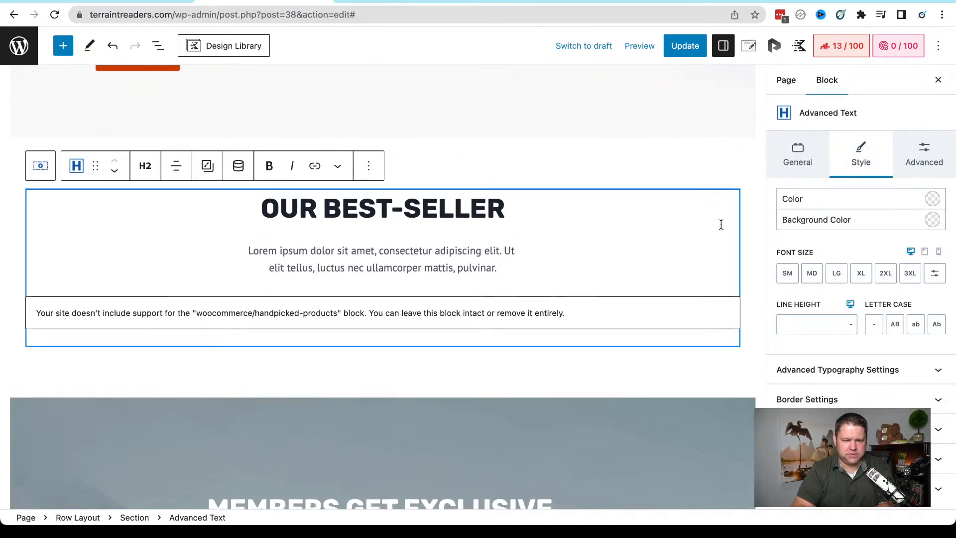
{"action": "left_click", "coordinate": [524, 337]}
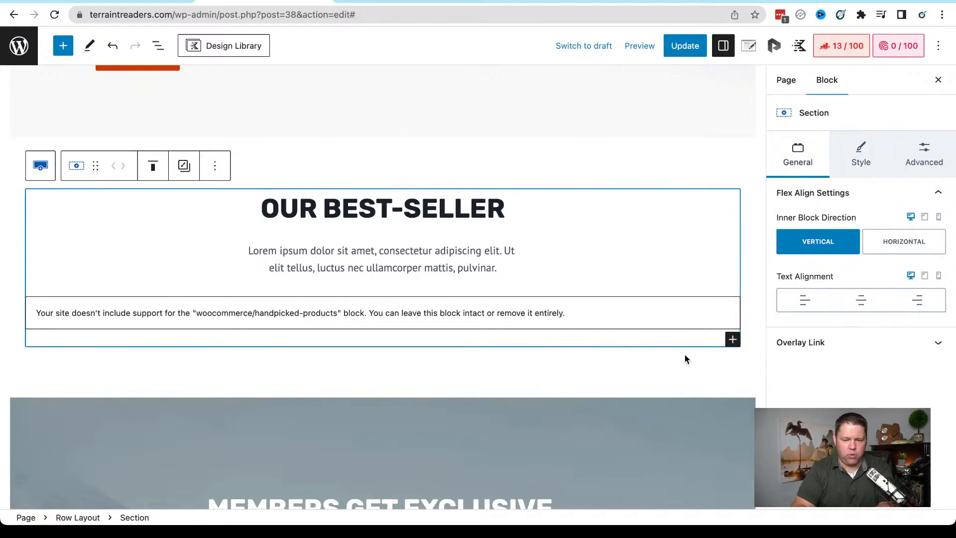
{"action": "left_click", "coordinate": [41, 165]}
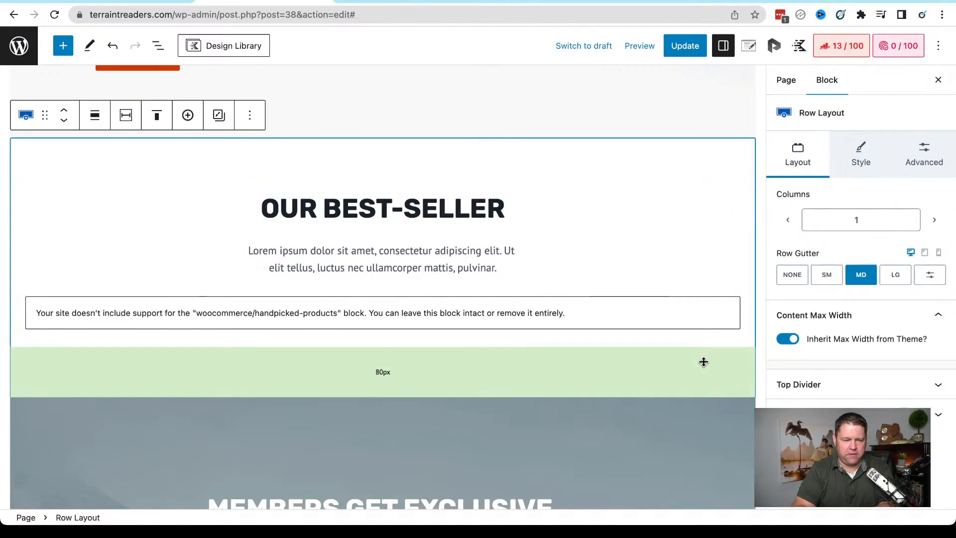
{"action": "left_click", "coordinate": [120, 217]}
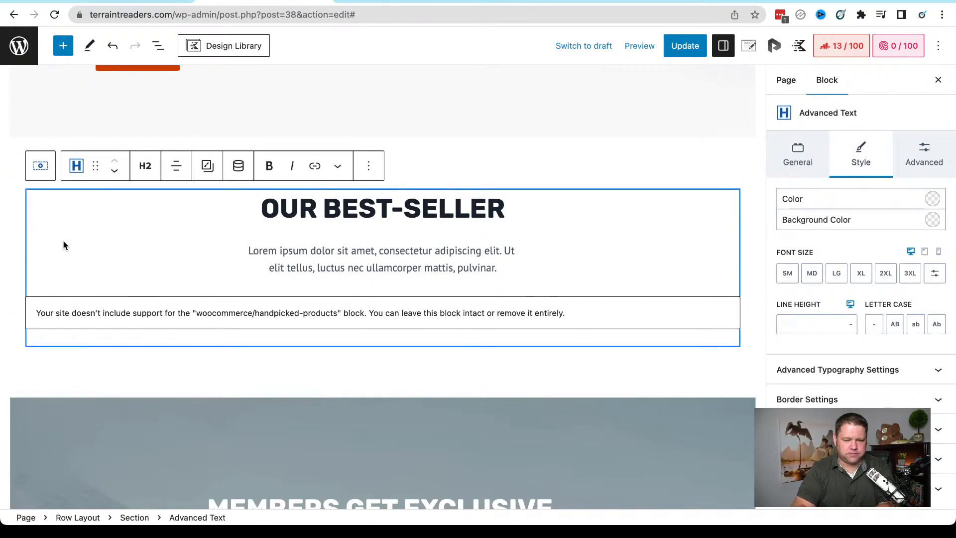
{"action": "left_click", "coordinate": [41, 167]}
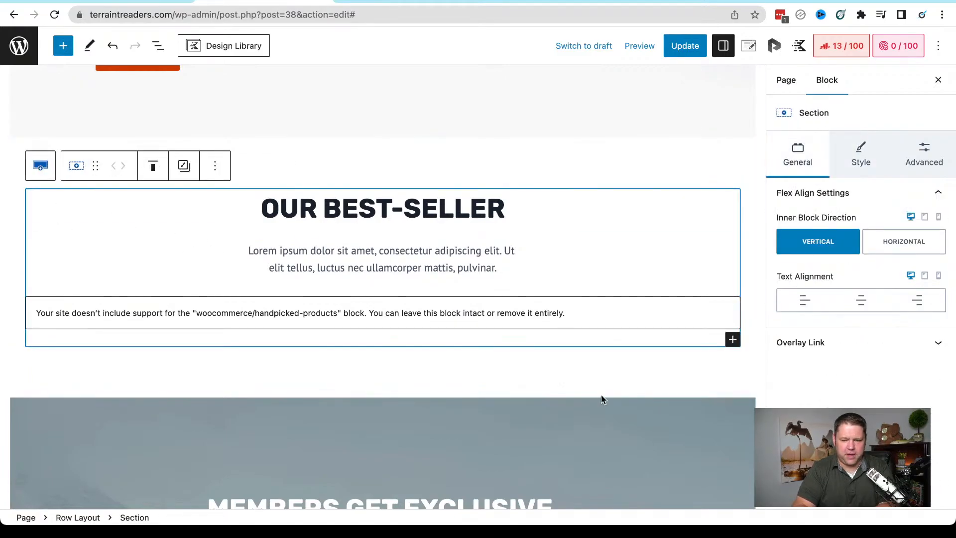
Browse all blocks available for the Our Best-Seller section, from the Kadence blocks down to the text and media blocks
{"action": "left_click", "coordinate": [732, 340]}
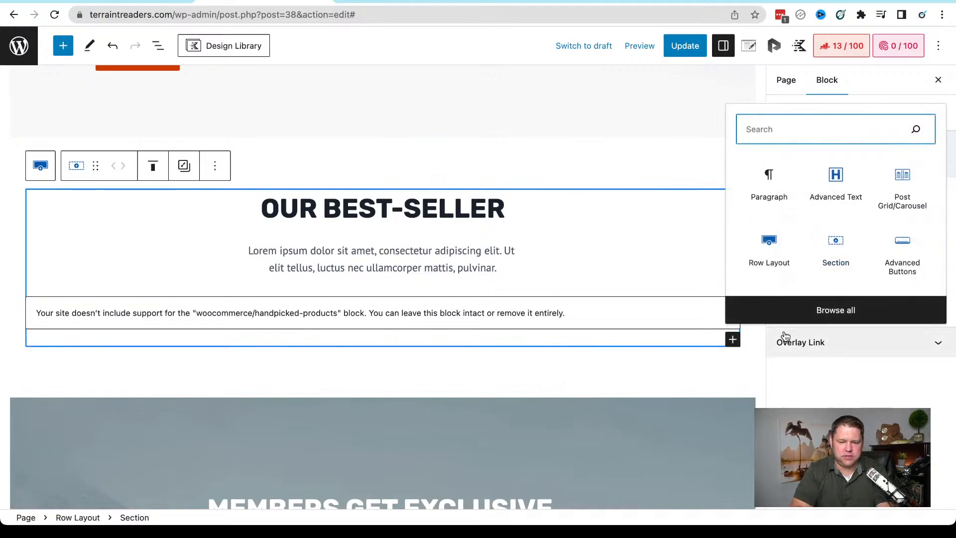
{"action": "left_click", "coordinate": [805, 312]}
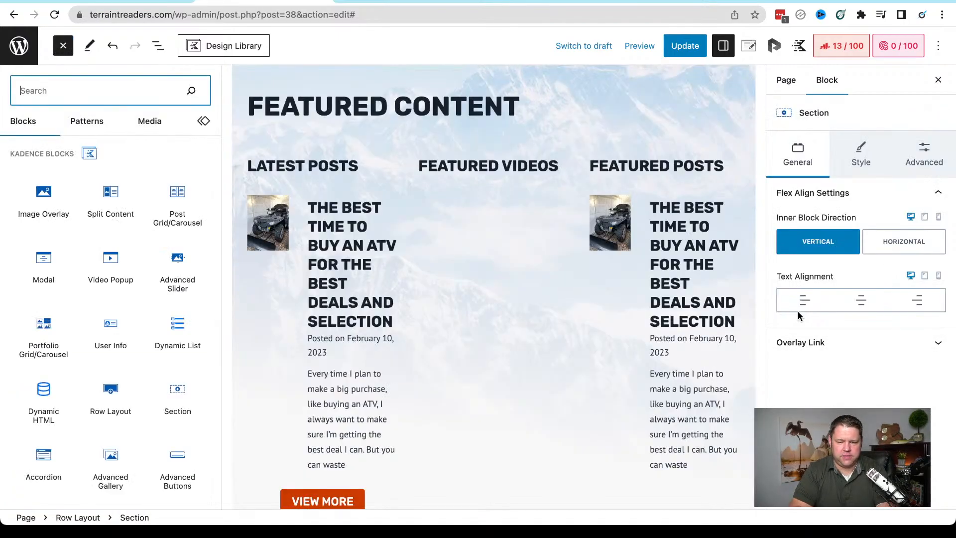
{"action": "scroll", "coordinate": [110, 328], "scroll_direction": "down", "scroll_amount": 2}
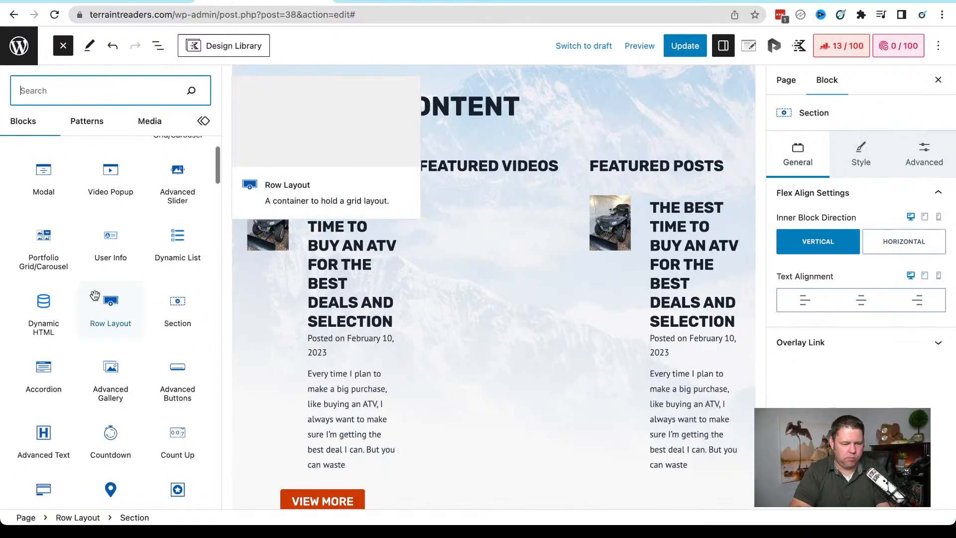
{"action": "scroll", "coordinate": [102, 306], "scroll_direction": "down", "scroll_amount": 3}
{"action": "scroll", "coordinate": [94, 296], "scroll_direction": "down", "scroll_amount": 6}
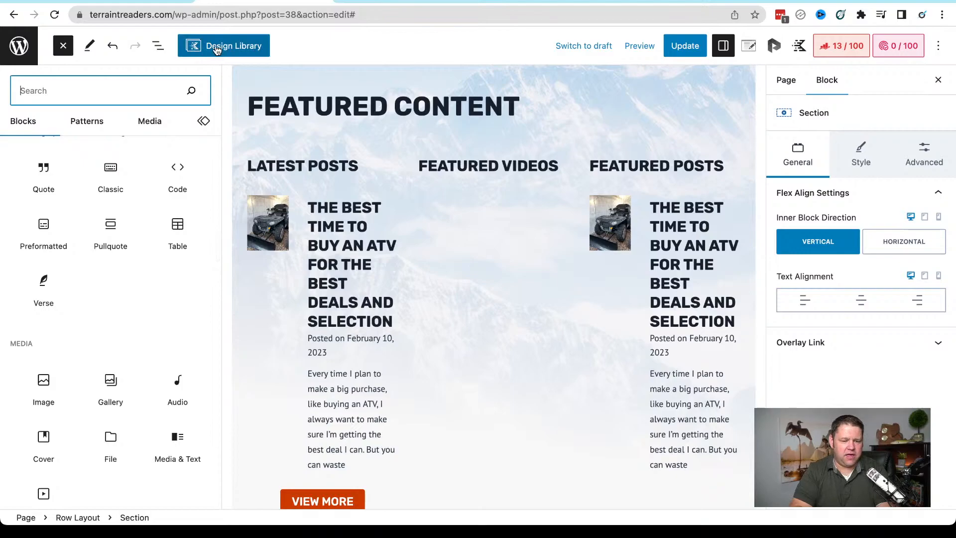
{"action": "mouse_move", "coordinate": [110, 224]}
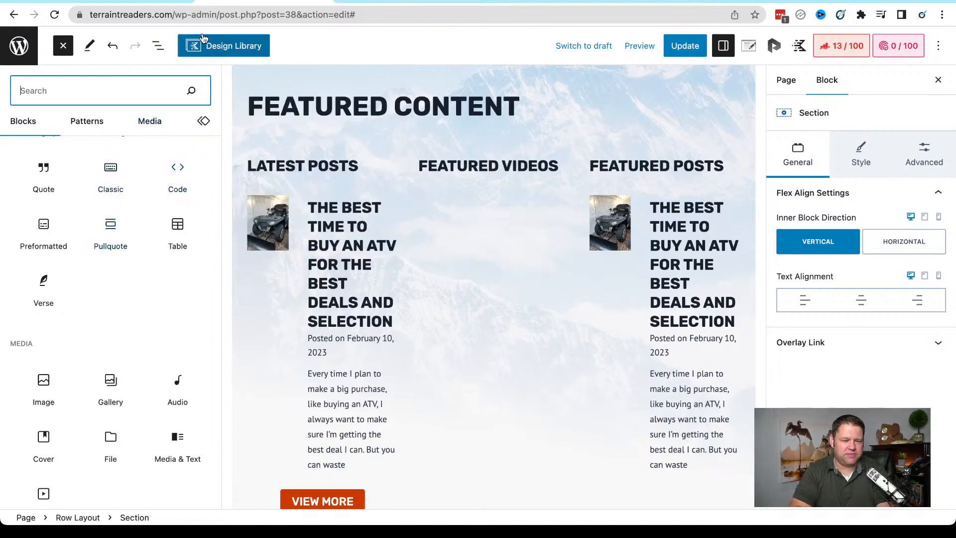
Open the Kadence Design Library, check its Pages and Patterns collections, and look through the Columns patterns
{"action": "left_click", "coordinate": [227, 45]}
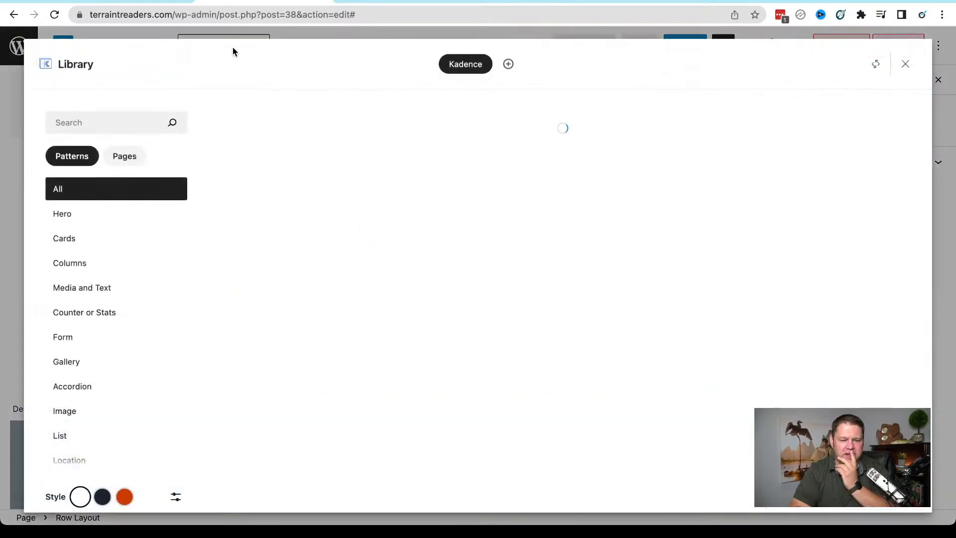
{"action": "left_click", "coordinate": [127, 160]}
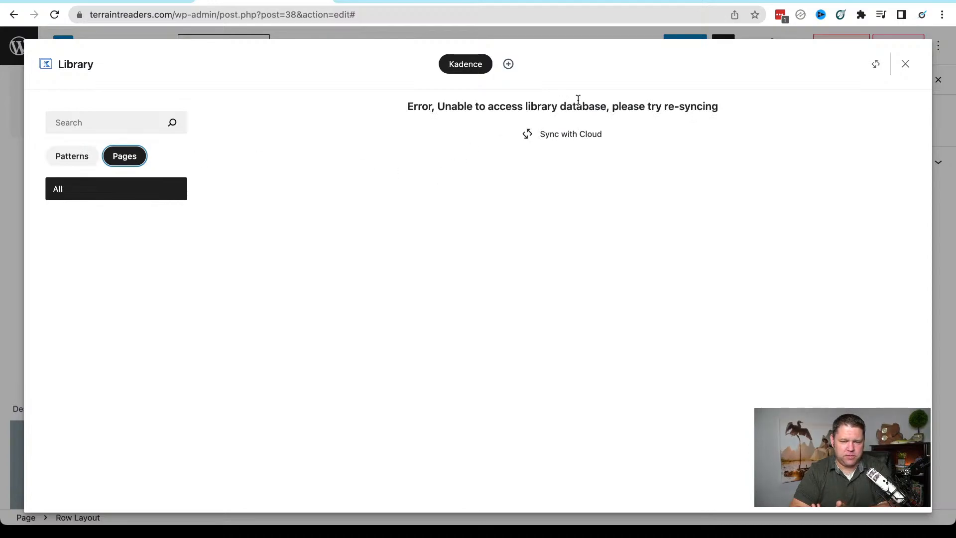
{"action": "left_click", "coordinate": [77, 160]}
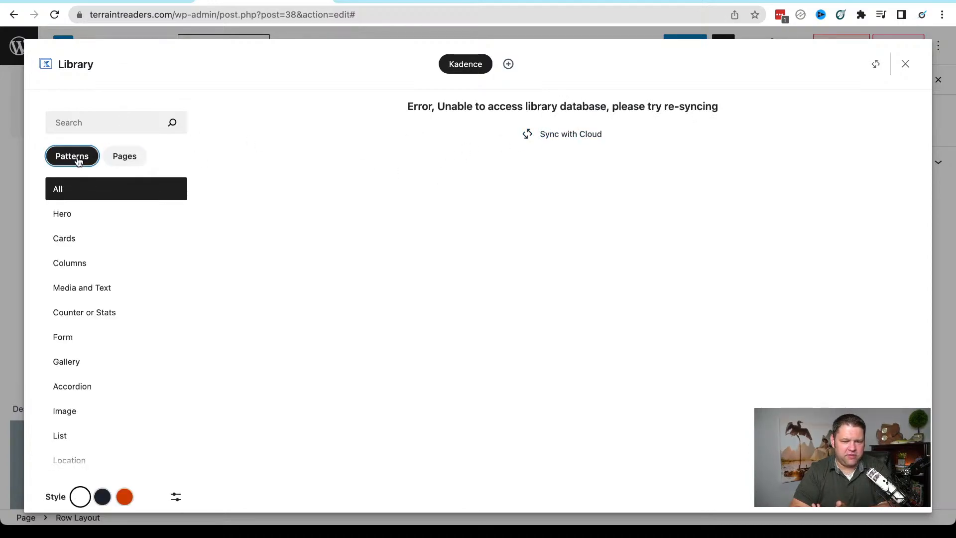
{"action": "left_click", "coordinate": [73, 269]}
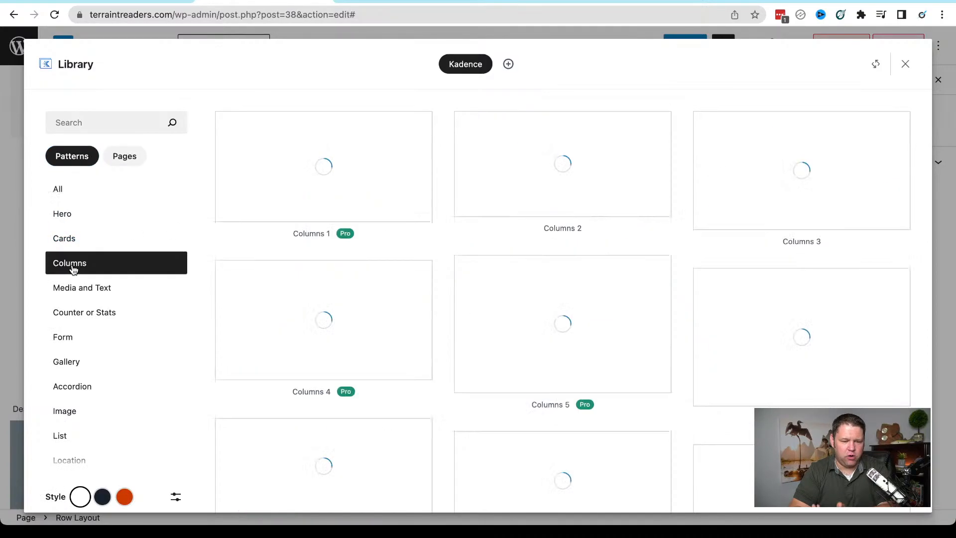
{"action": "scroll", "coordinate": [437, 291], "scroll_direction": "down", "scroll_amount": 1}
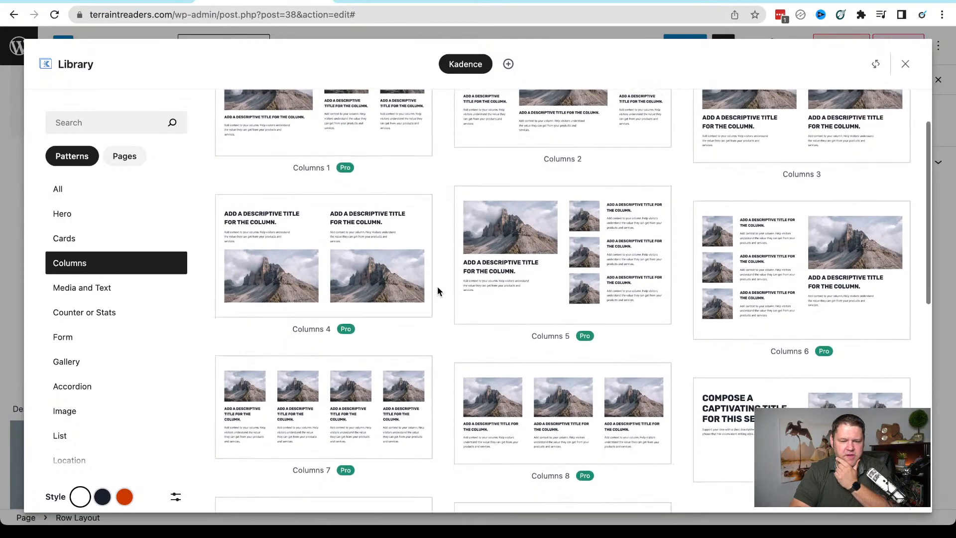
{"action": "scroll", "coordinate": [437, 291], "scroll_direction": "down", "scroll_amount": 4}
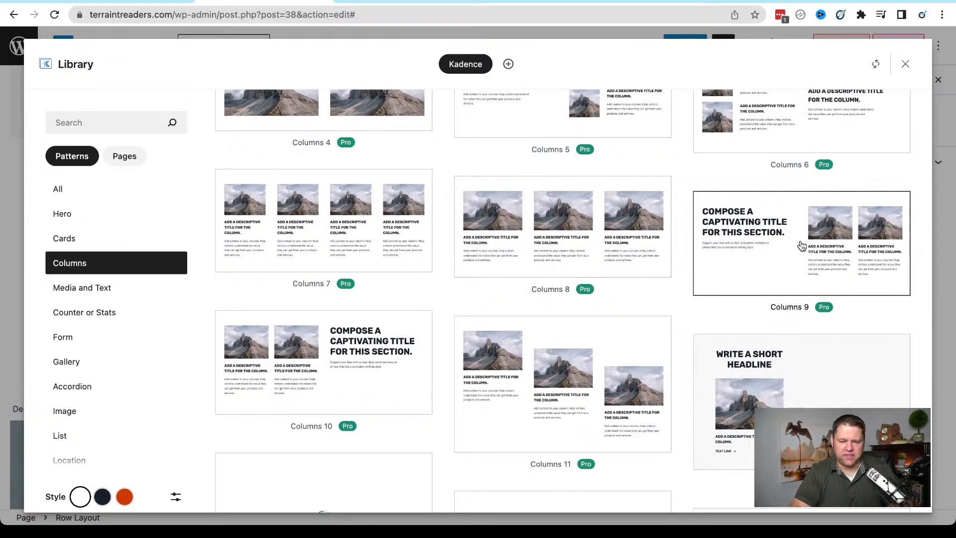
Look through the Counter or Stats, Form and Accordion patterns and close the Design Library without inserting one
{"action": "left_click", "coordinate": [63, 314]}
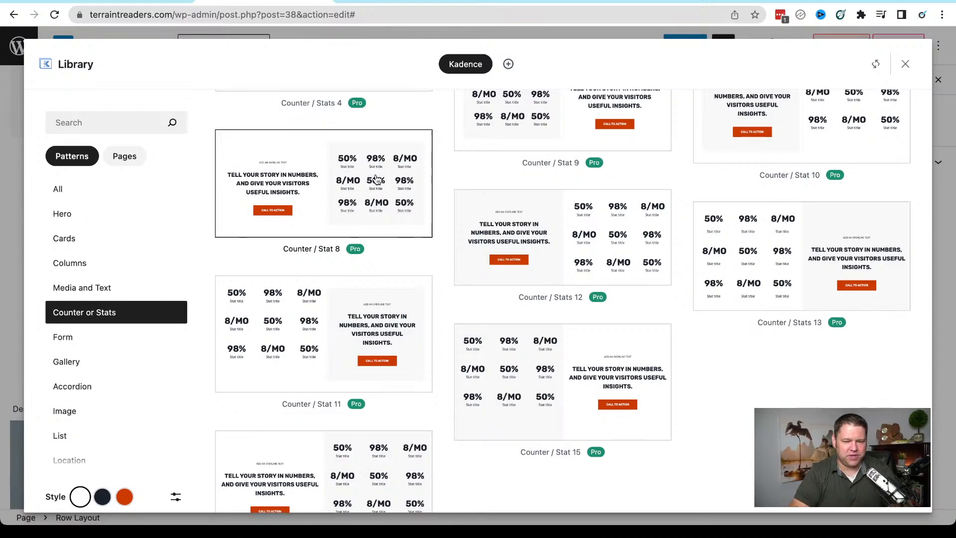
{"action": "scroll", "coordinate": [363, 279], "scroll_direction": "down", "scroll_amount": 1}
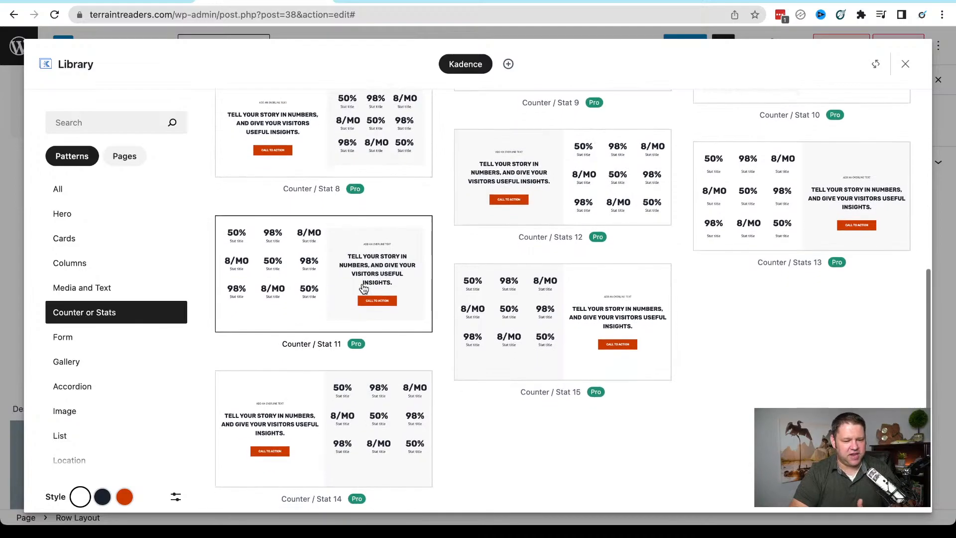
{"action": "left_click", "coordinate": [76, 337]}
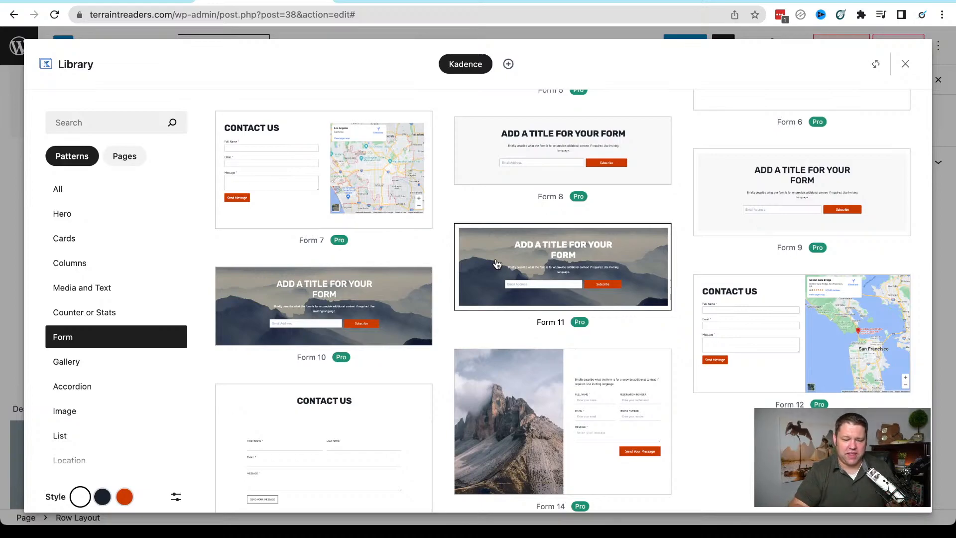
{"action": "scroll", "coordinate": [490, 274], "scroll_direction": "down", "scroll_amount": 2}
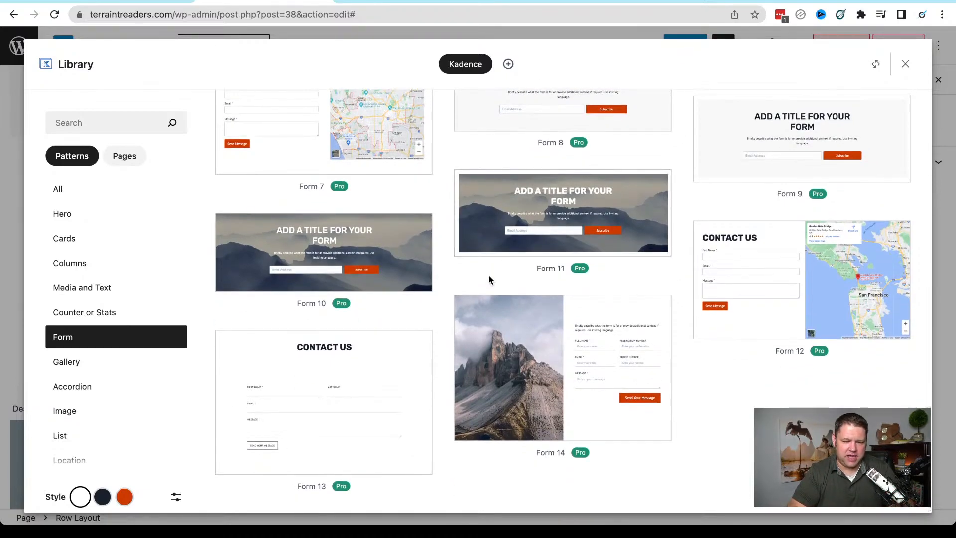
{"action": "left_click", "coordinate": [76, 388]}
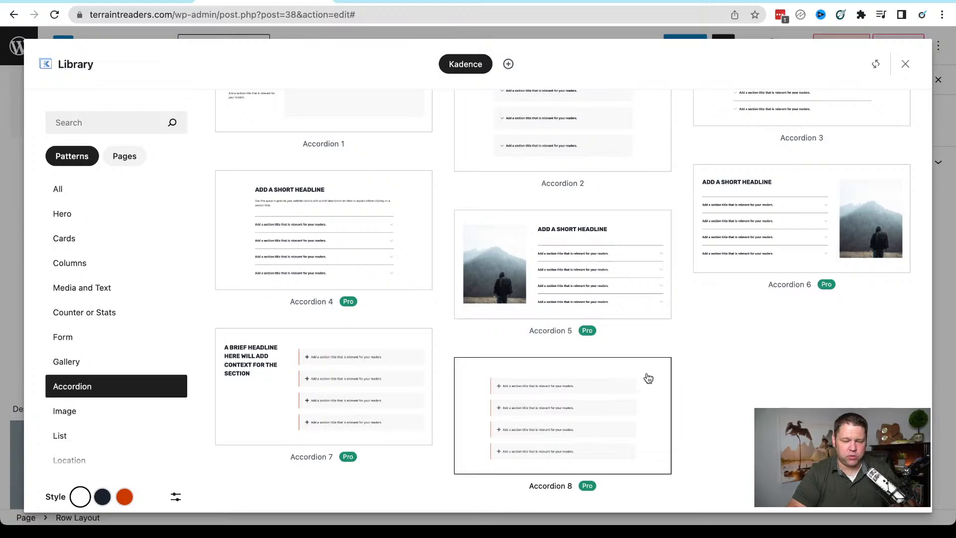
{"action": "left_click", "coordinate": [905, 65]}
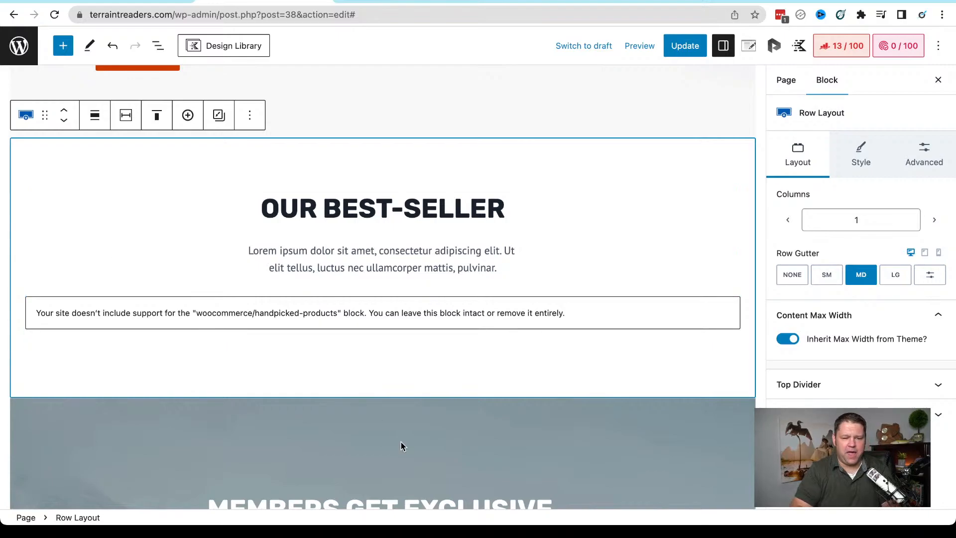
Look over the beginning of the home page, from its title to the Terrain Treaders hero section
{"action": "scroll", "coordinate": [388, 97], "scroll_direction": "up", "scroll_amount": 10}
{"action": "scroll", "coordinate": [389, 97], "scroll_direction": "up", "scroll_amount": 5}
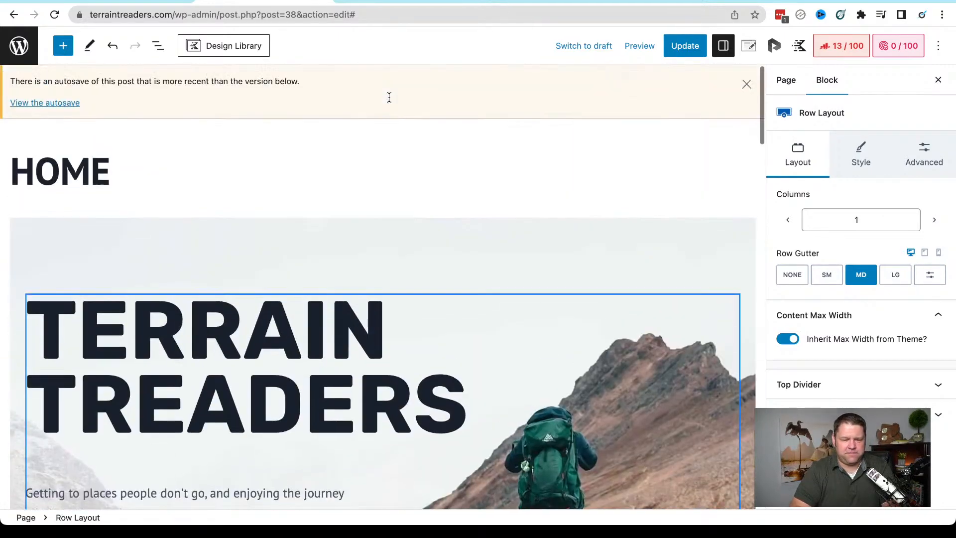
{"action": "scroll", "coordinate": [388, 97], "scroll_direction": "down", "scroll_amount": 4}
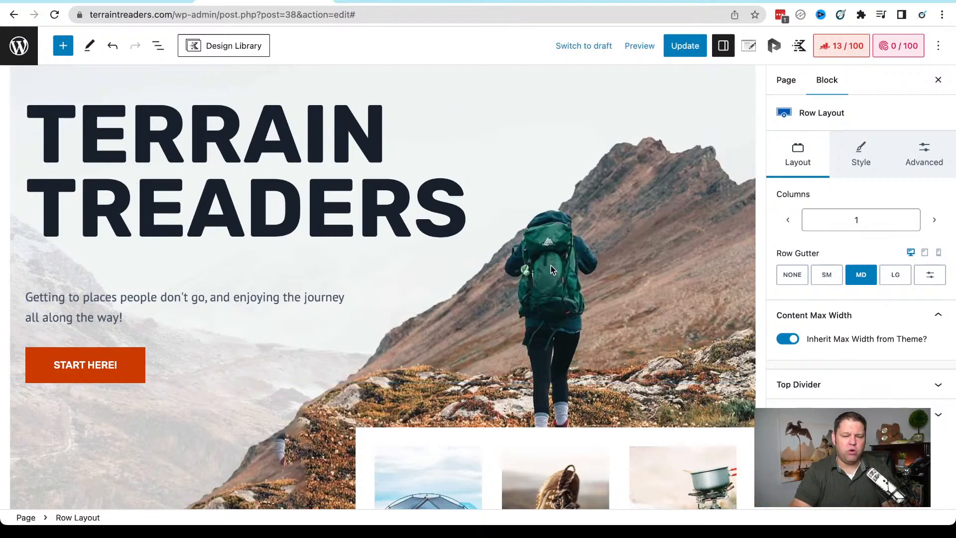
{"action": "mouse_move", "coordinate": [547, 261]}
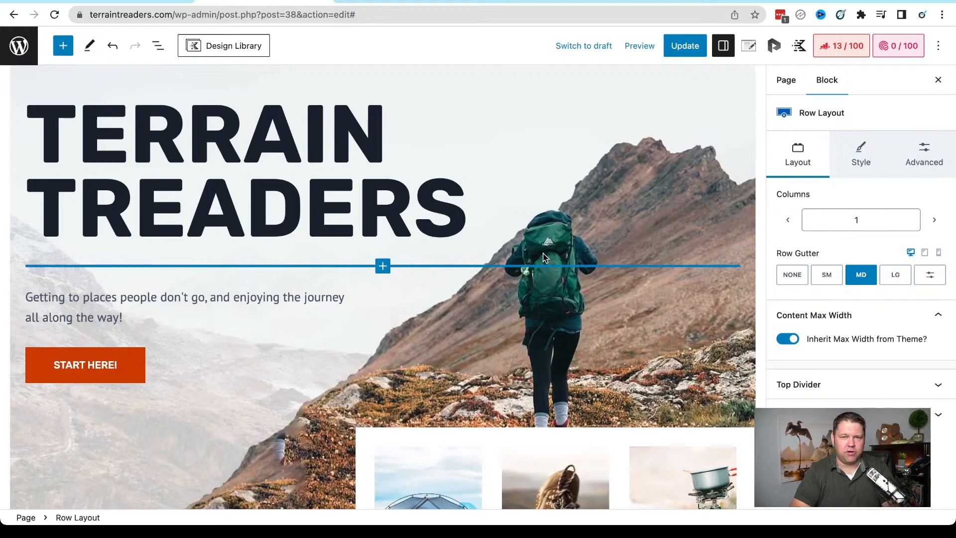
{"action": "scroll", "coordinate": [536, 327], "scroll_direction": "down", "scroll_amount": 4}
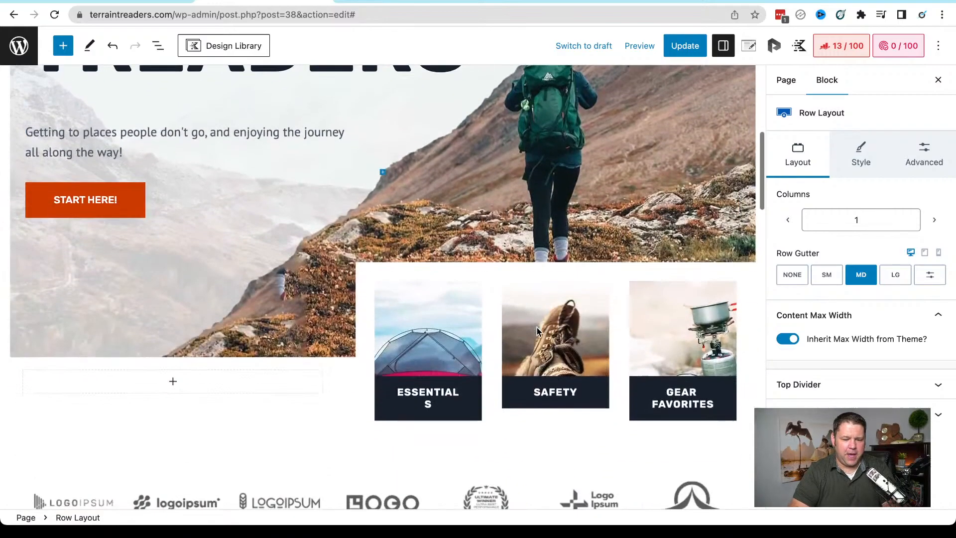
{"action": "scroll", "coordinate": [537, 327], "scroll_direction": "up", "scroll_amount": 3}
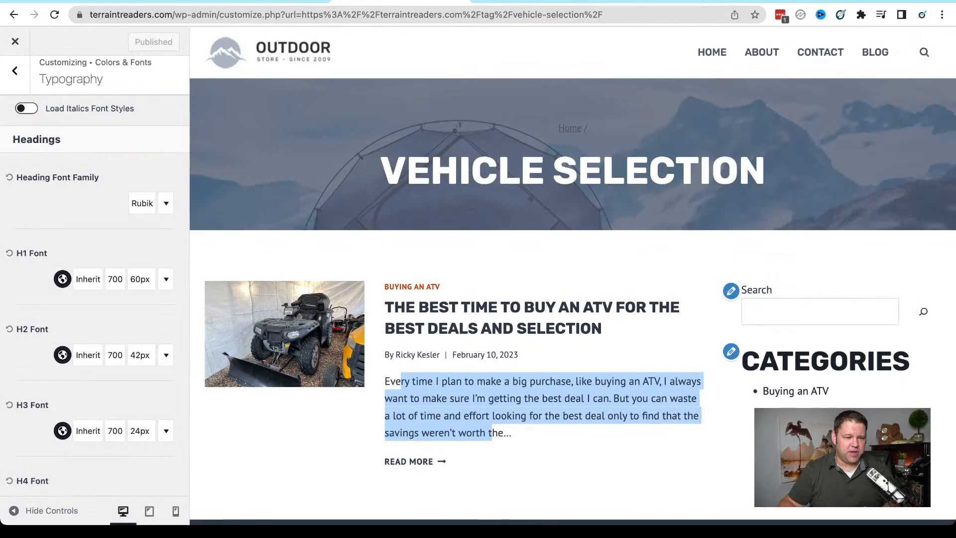
Open the theme's color settings, preview global Palette 2 and Palette 3 on the site, and switch back to Palette 1
{"action": "left_click", "coordinate": [16, 73]}
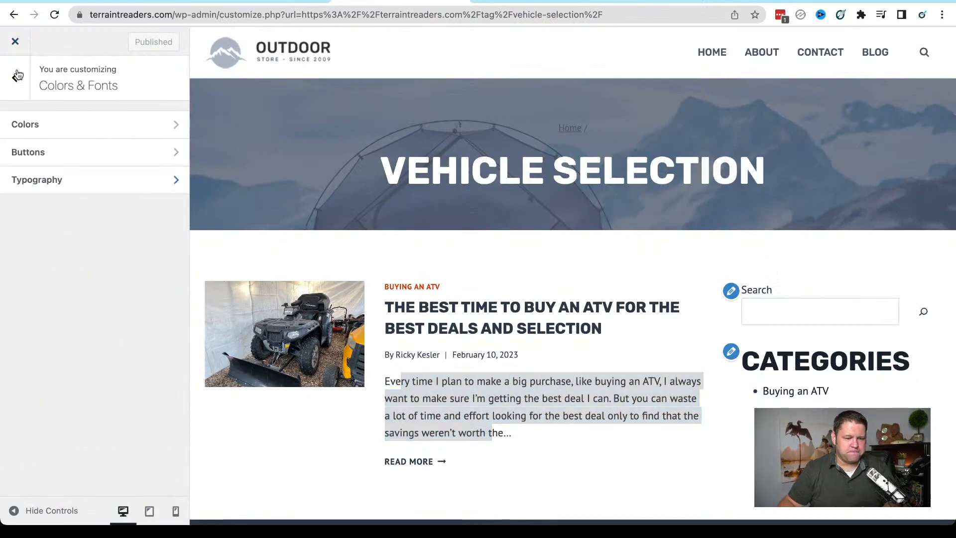
{"action": "left_click", "coordinate": [26, 131]}
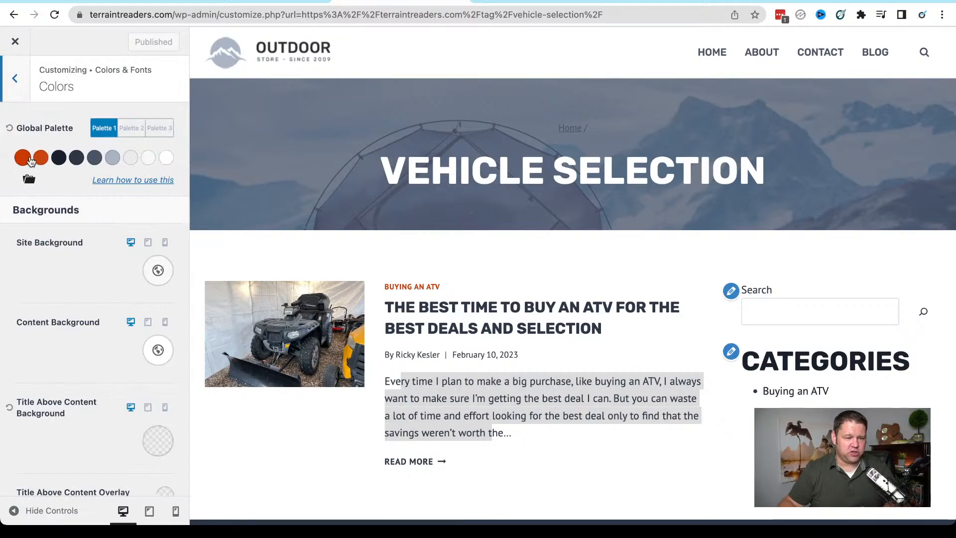
{"action": "left_click", "coordinate": [136, 132]}
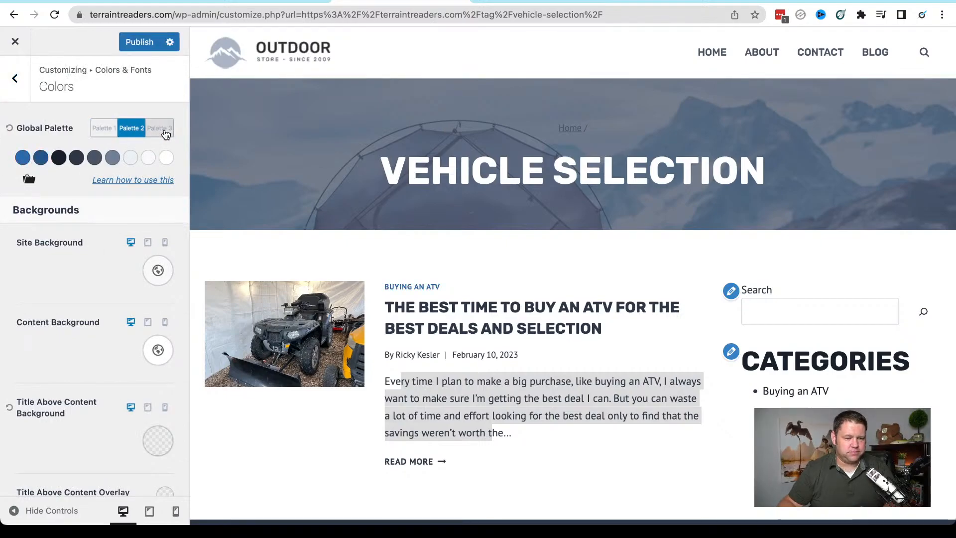
{"action": "left_click", "coordinate": [165, 132]}
{"action": "left_click", "coordinate": [102, 130]}
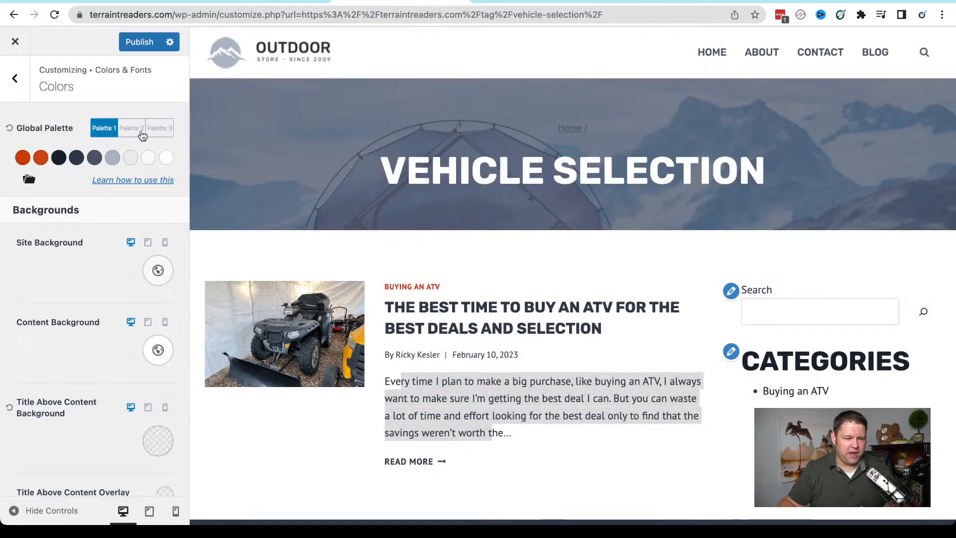
{"action": "left_click", "coordinate": [143, 132]}
{"action": "left_click", "coordinate": [160, 130]}
{"action": "left_click", "coordinate": [102, 129]}
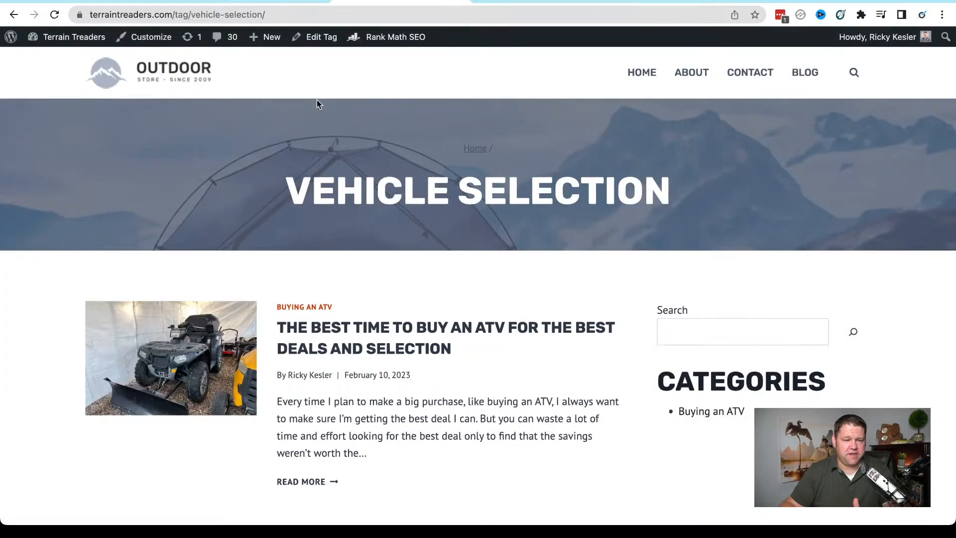
Open the live home page and look over its sections from the hero through Featured Content to the members' sign-up banner
{"action": "left_click", "coordinate": [150, 74]}
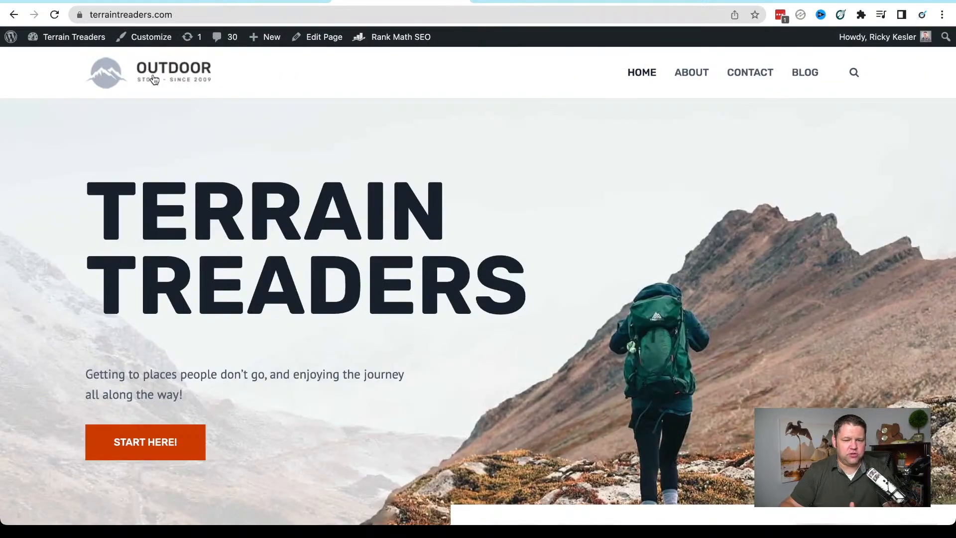
{"action": "scroll", "coordinate": [360, 211], "scroll_direction": "down", "scroll_amount": 15}
{"action": "scroll", "coordinate": [422, 219], "scroll_direction": "up", "scroll_amount": 7}
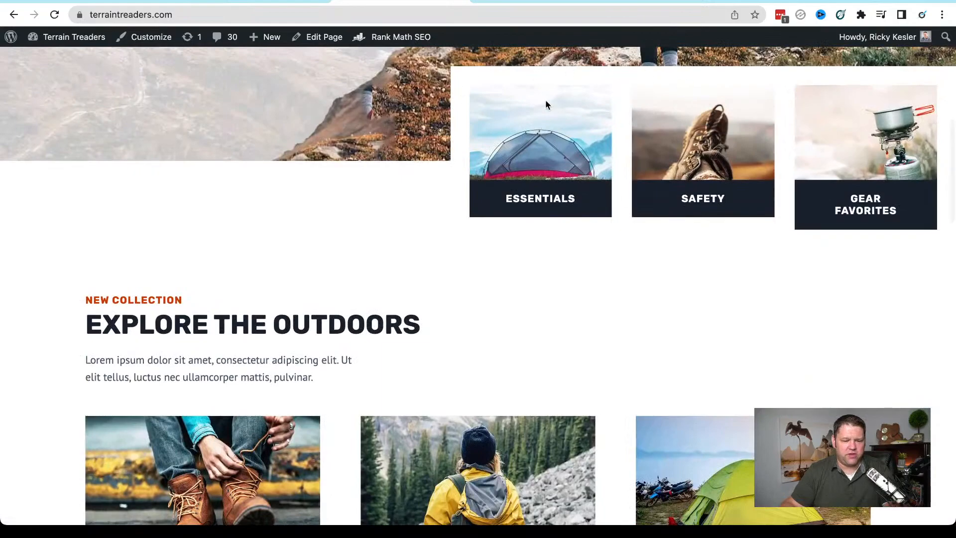
{"action": "scroll", "coordinate": [546, 102], "scroll_direction": "down", "scroll_amount": 5}
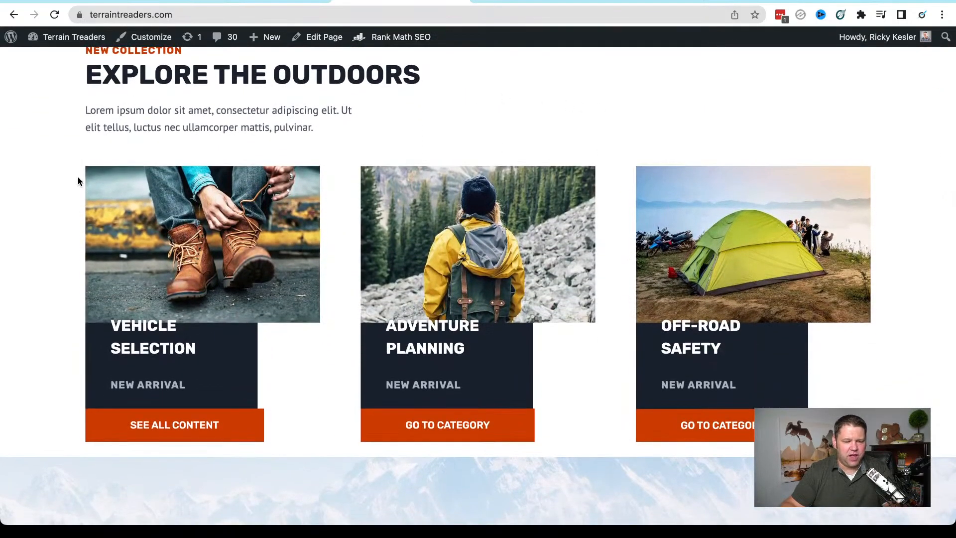
{"action": "scroll", "coordinate": [348, 308], "scroll_direction": "down", "scroll_amount": 10}
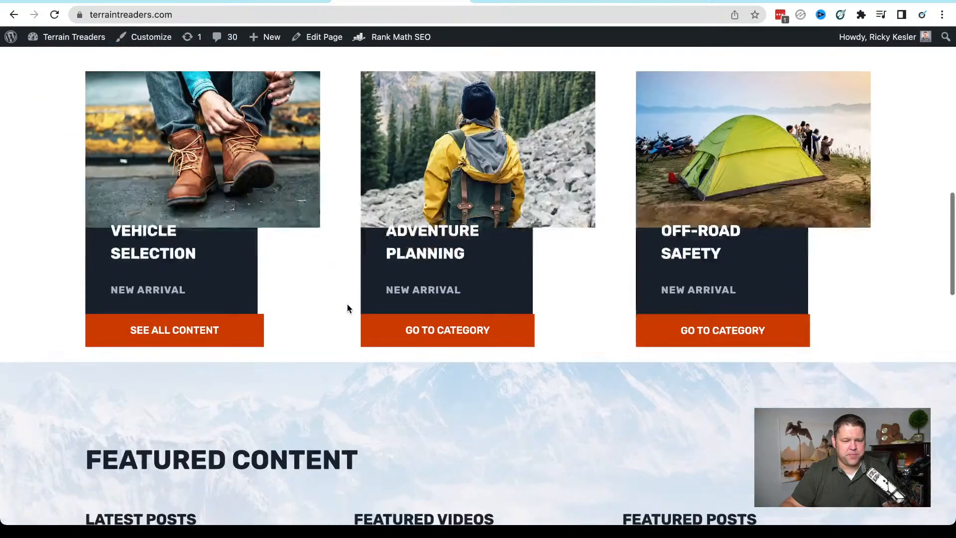
{"action": "scroll", "coordinate": [427, 317], "scroll_direction": "up", "scroll_amount": 4}
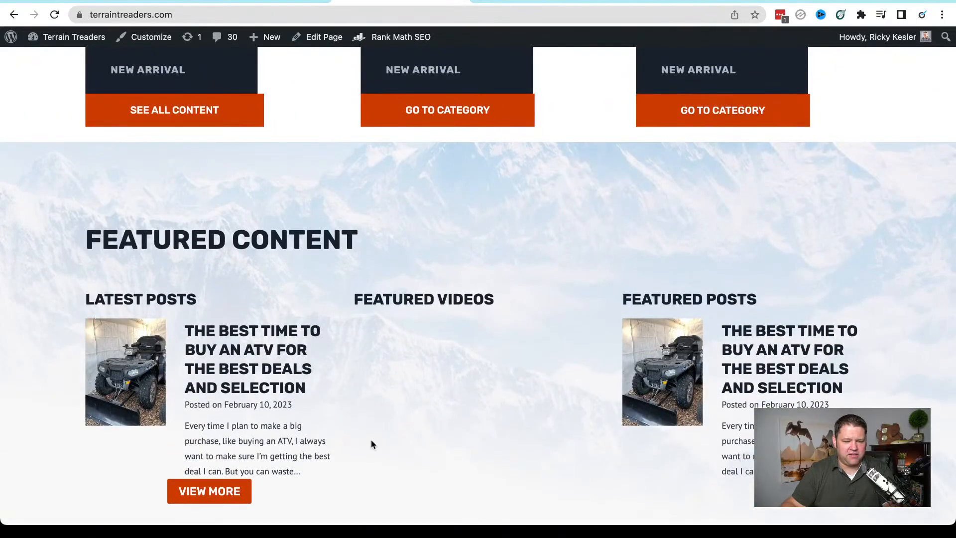
{"action": "scroll", "coordinate": [563, 247], "scroll_direction": "down", "scroll_amount": 4}
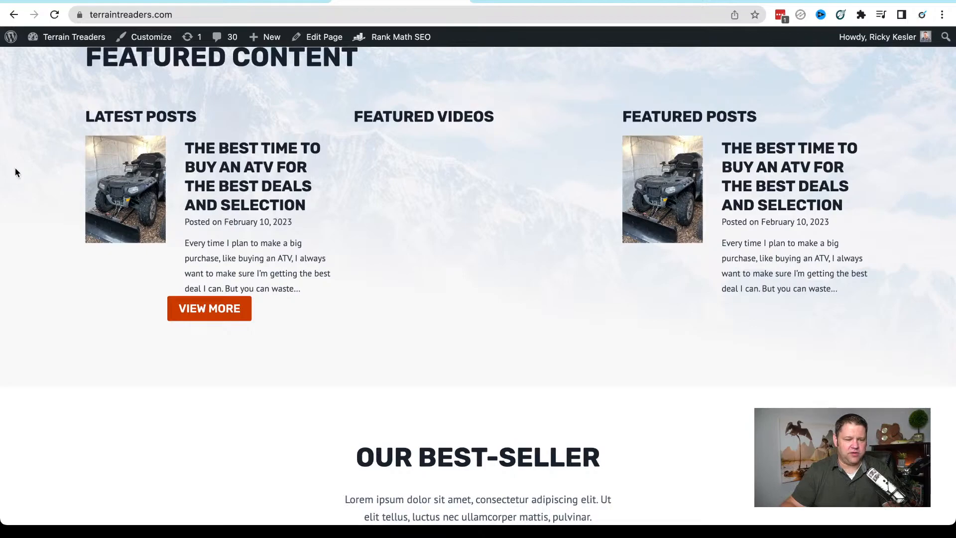
{"action": "scroll", "coordinate": [823, 250], "scroll_direction": "down", "scroll_amount": 8}
{"action": "scroll", "coordinate": [821, 250], "scroll_direction": "down", "scroll_amount": 5}
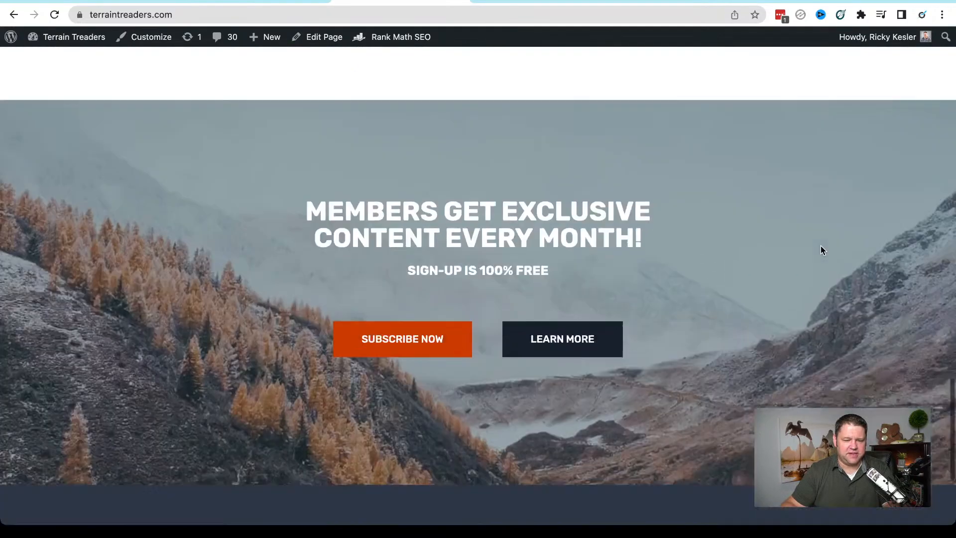
{"action": "scroll", "coordinate": [822, 250], "scroll_direction": "up", "scroll_amount": 9}
{"action": "scroll", "coordinate": [820, 251], "scroll_direction": "up", "scroll_amount": 7}
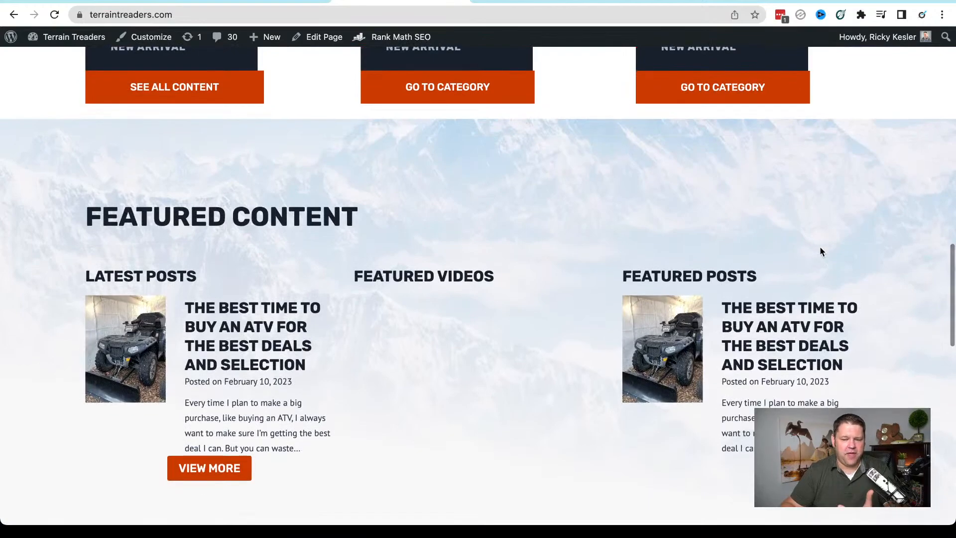
{"action": "scroll", "coordinate": [821, 249], "scroll_direction": "up", "scroll_amount": 6}
{"action": "scroll", "coordinate": [896, 259], "scroll_direction": "up", "scroll_amount": 14}
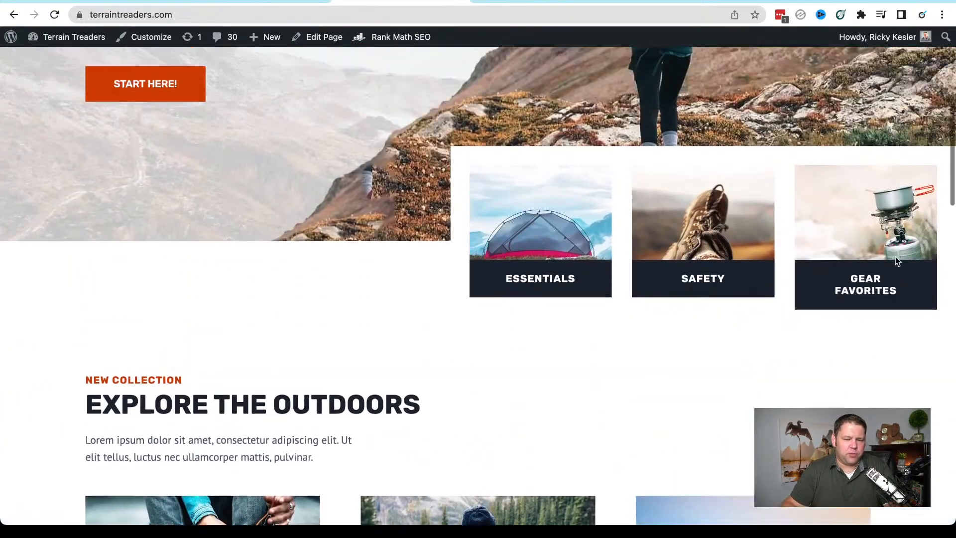